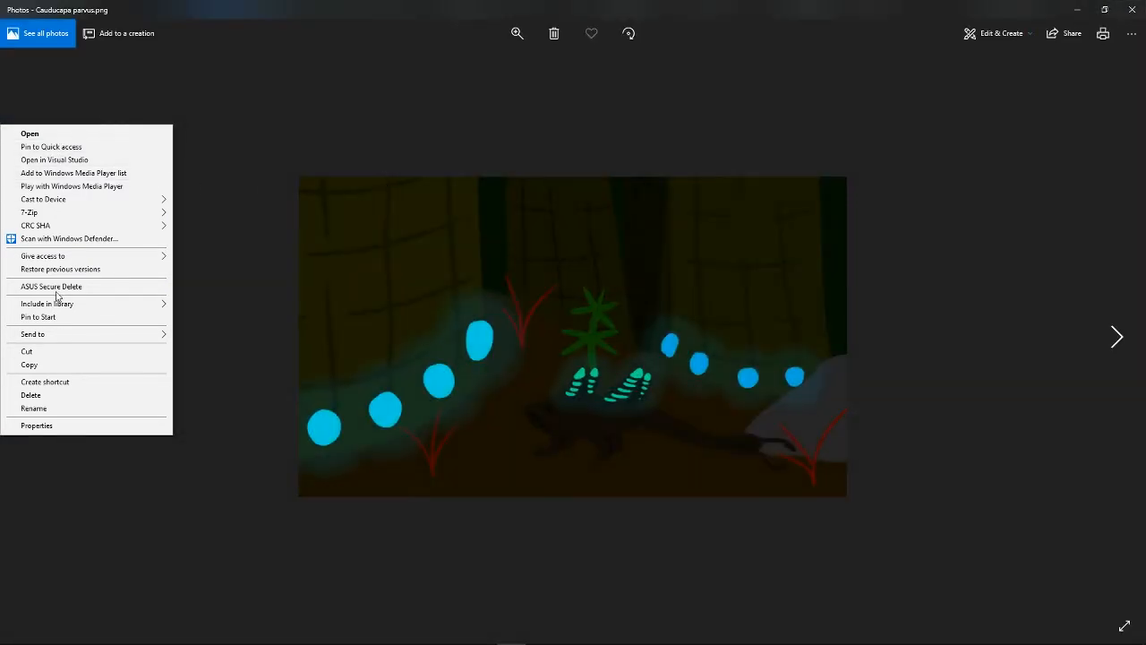
Step: Copy the Cauducapa parvus.png image and paste it into the blank Photoshop document as a reference
left_click(67, 366)
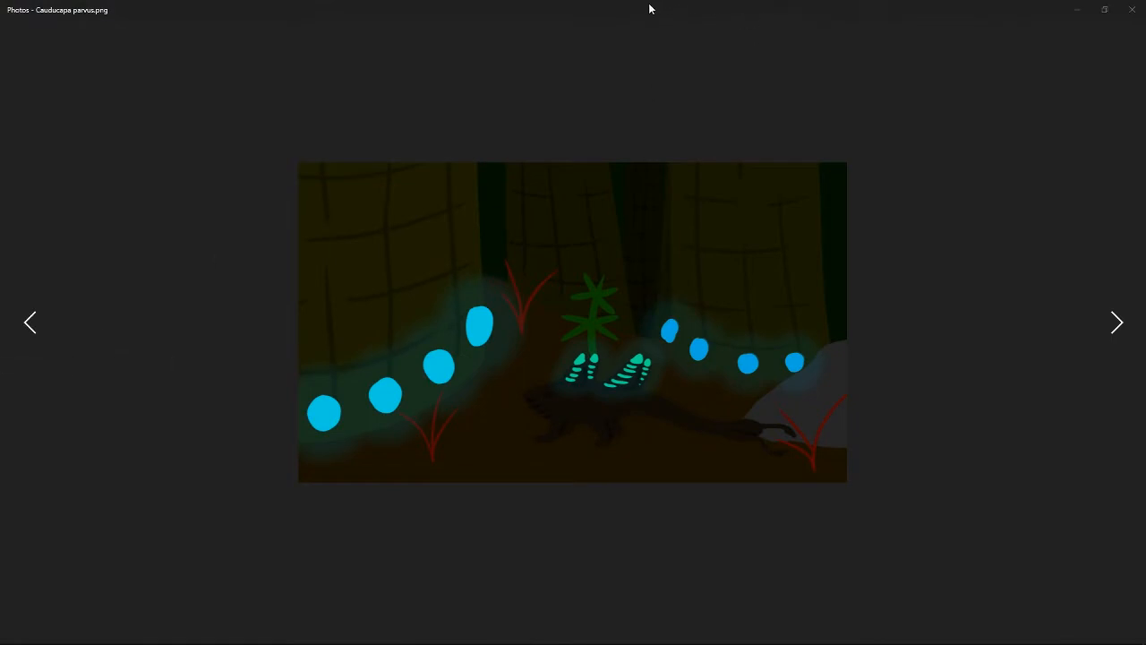
double_click(650, 9)
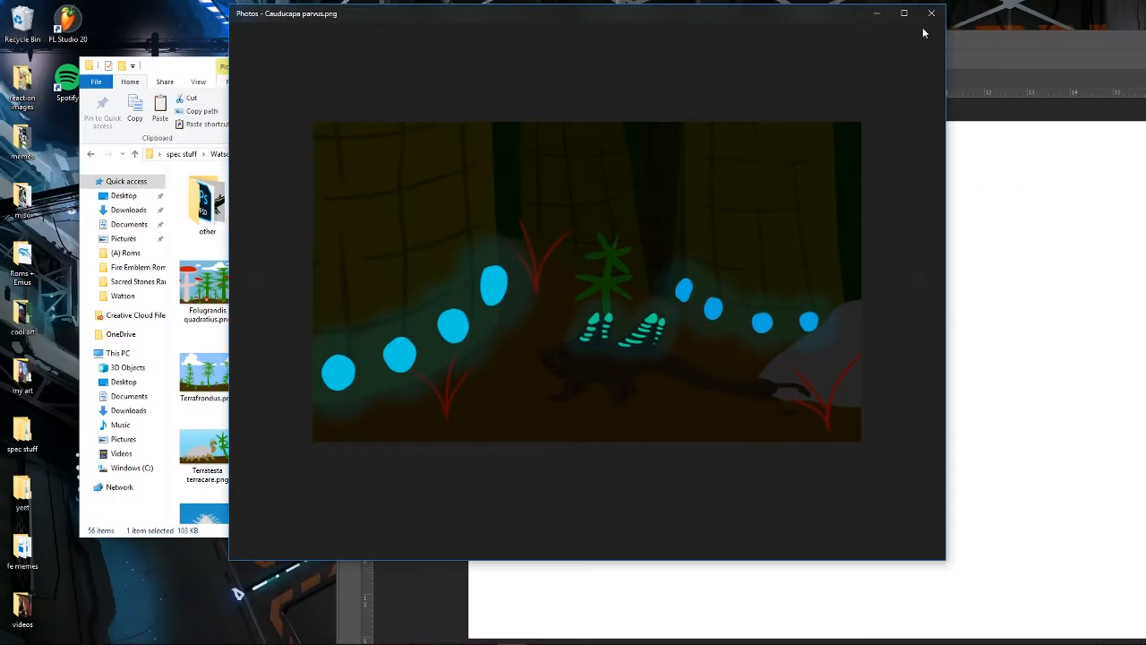
left_click(931, 13)
key("ctrl+v")
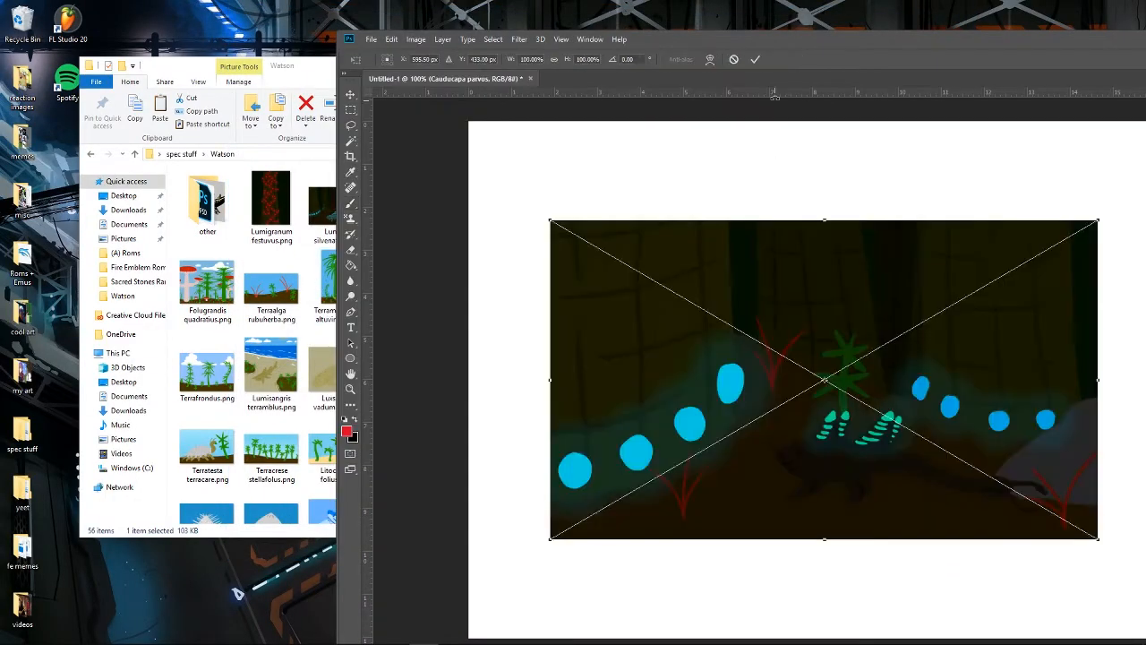
double_click(802, 41)
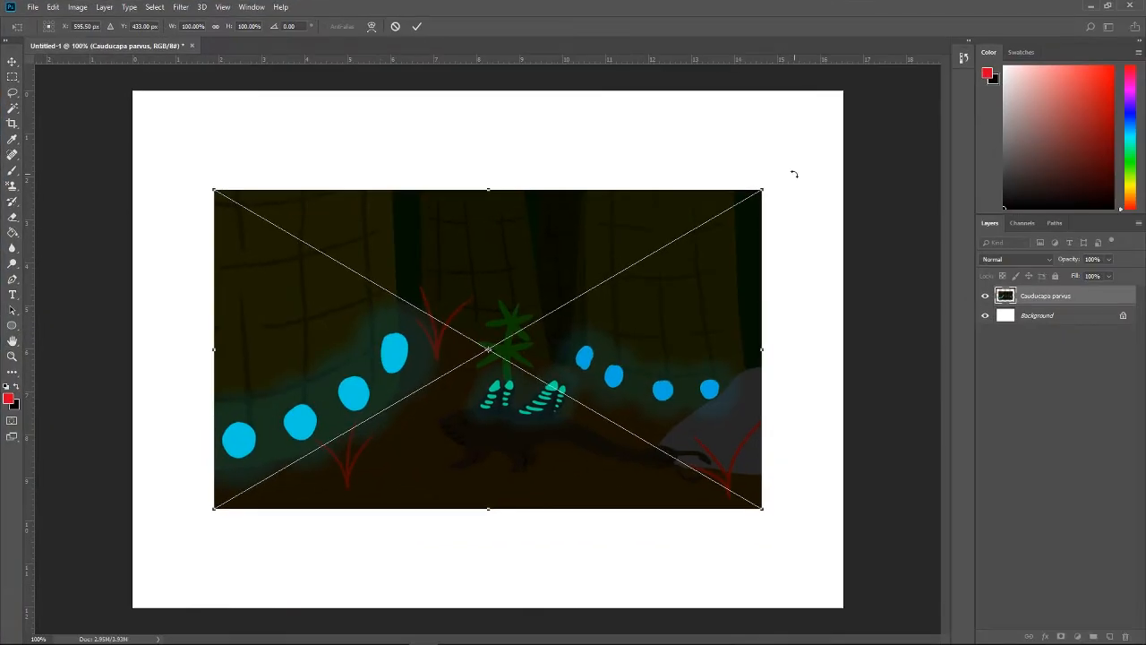
Step: Scale the pasted reference down to about half size and place it in the upper-left part of the canvas
left_click_drag(762, 186, 494, 346)
left_click_drag(448, 408, 492, 254)
key("Return")
Step: Sample the dark green between the reference's trees and fill the Background layer with it
key("i")
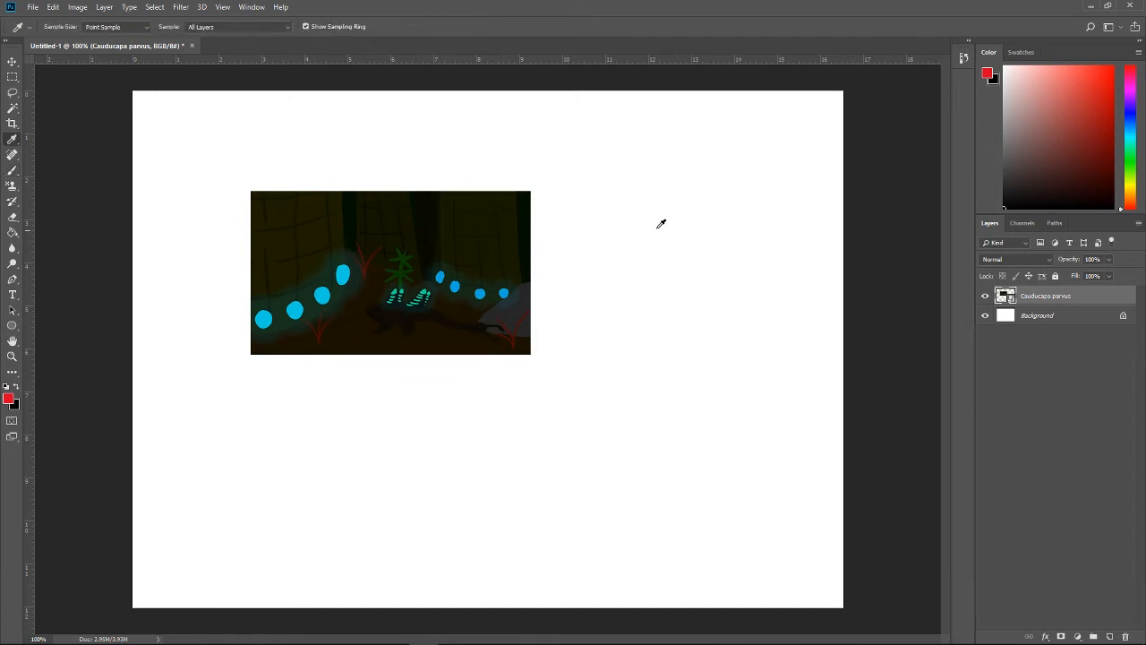
left_click(353, 206)
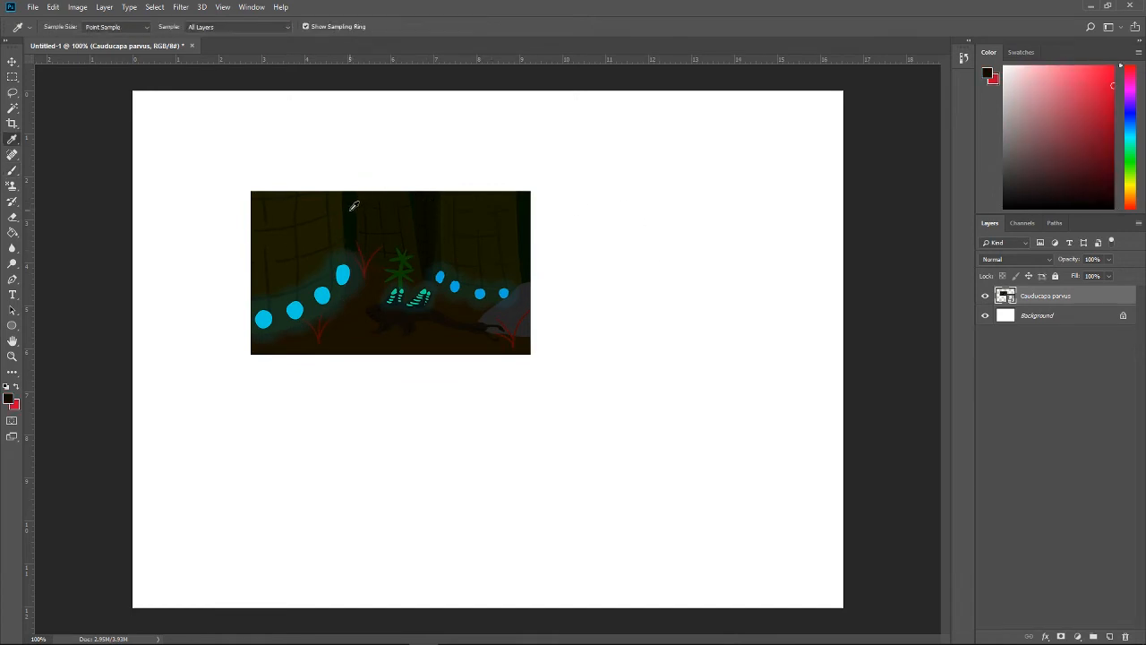
key("g")
left_click(1039, 315)
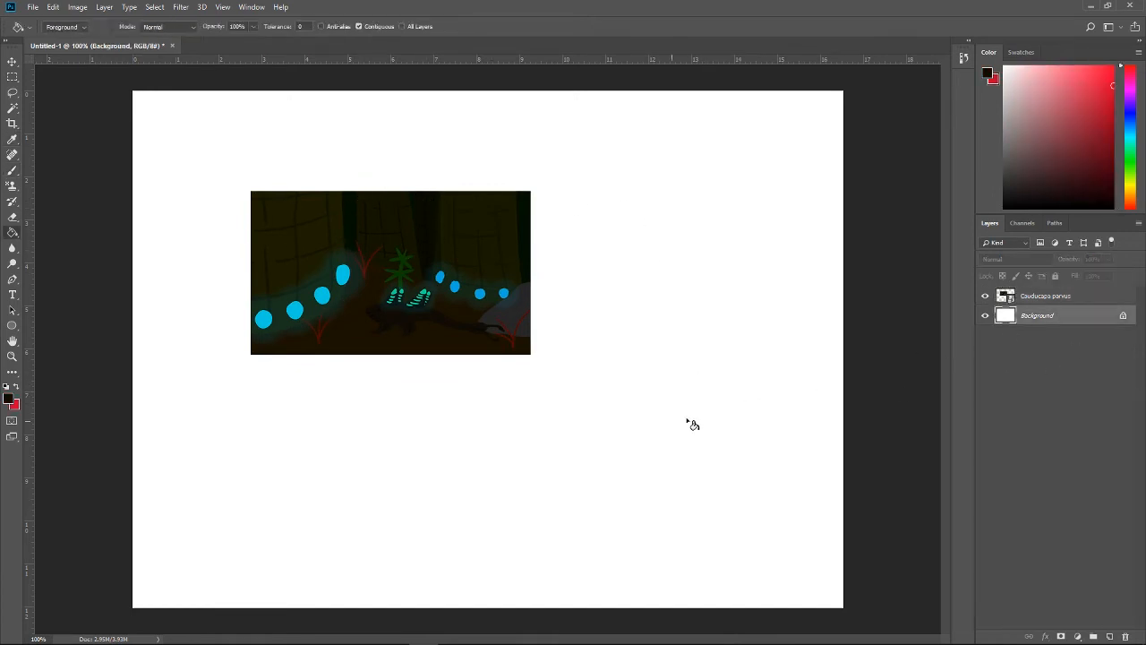
left_click(691, 421)
Step: Add a layer above the background, sample the brown of the reference's largest trunk, and hide the reference
left_click(1110, 637)
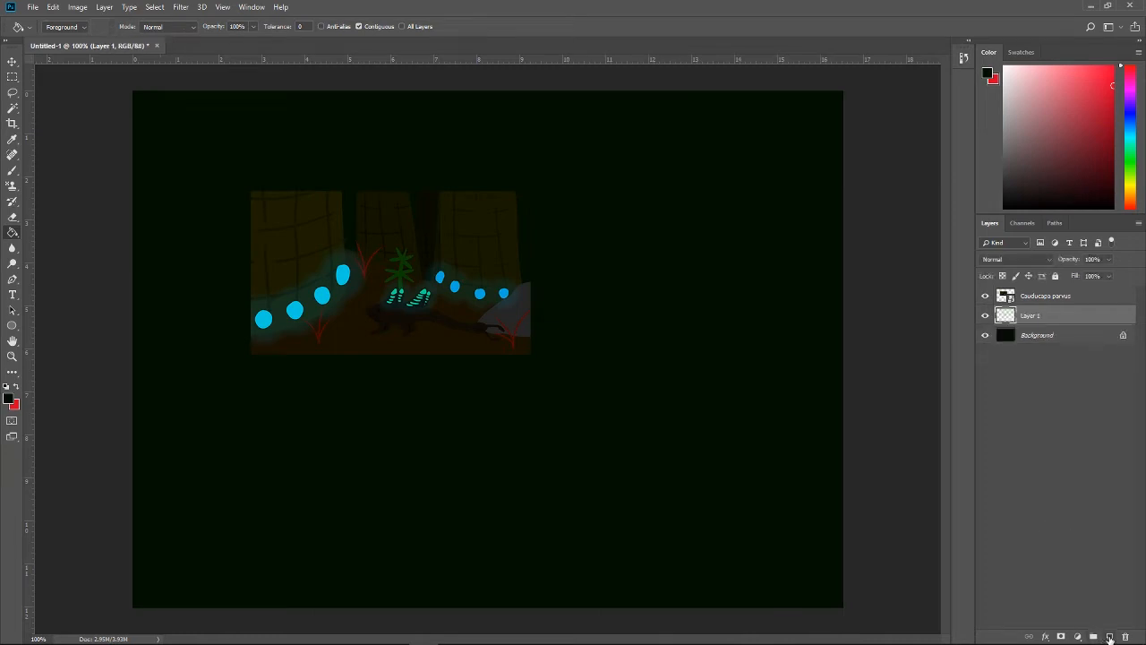
key("i")
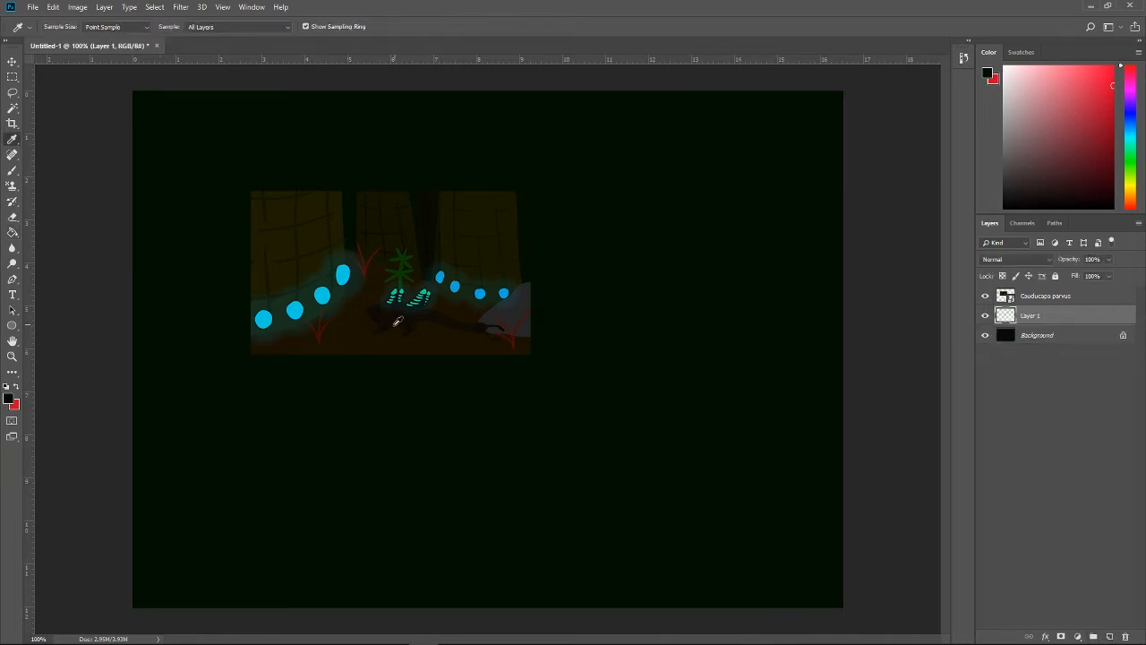
left_click(322, 229)
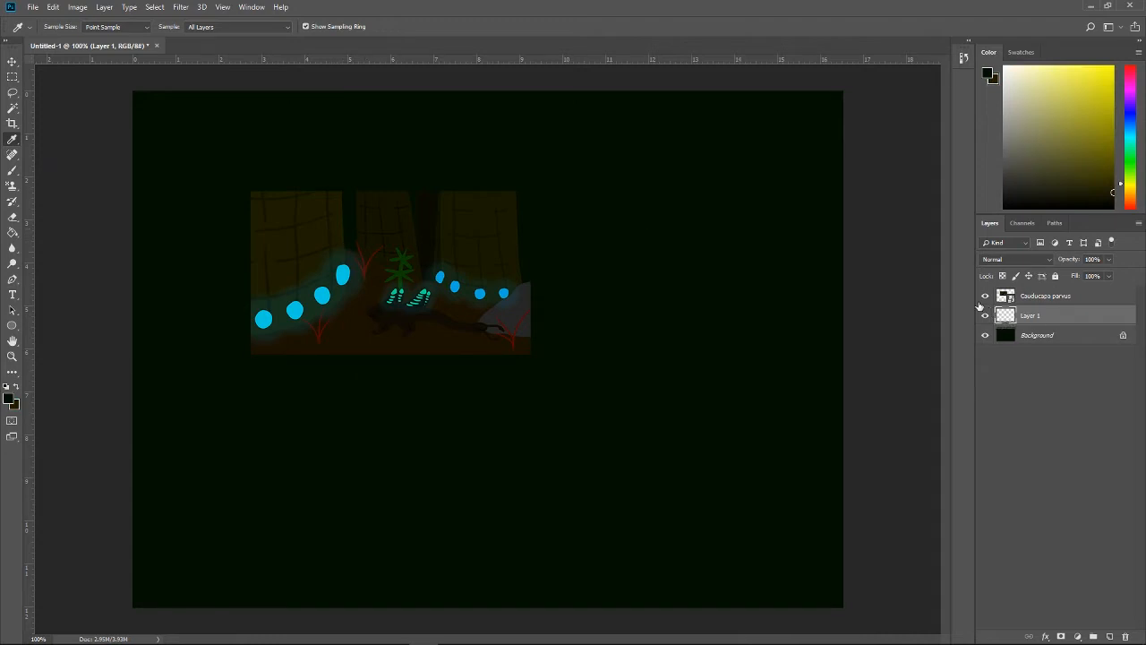
key("b")
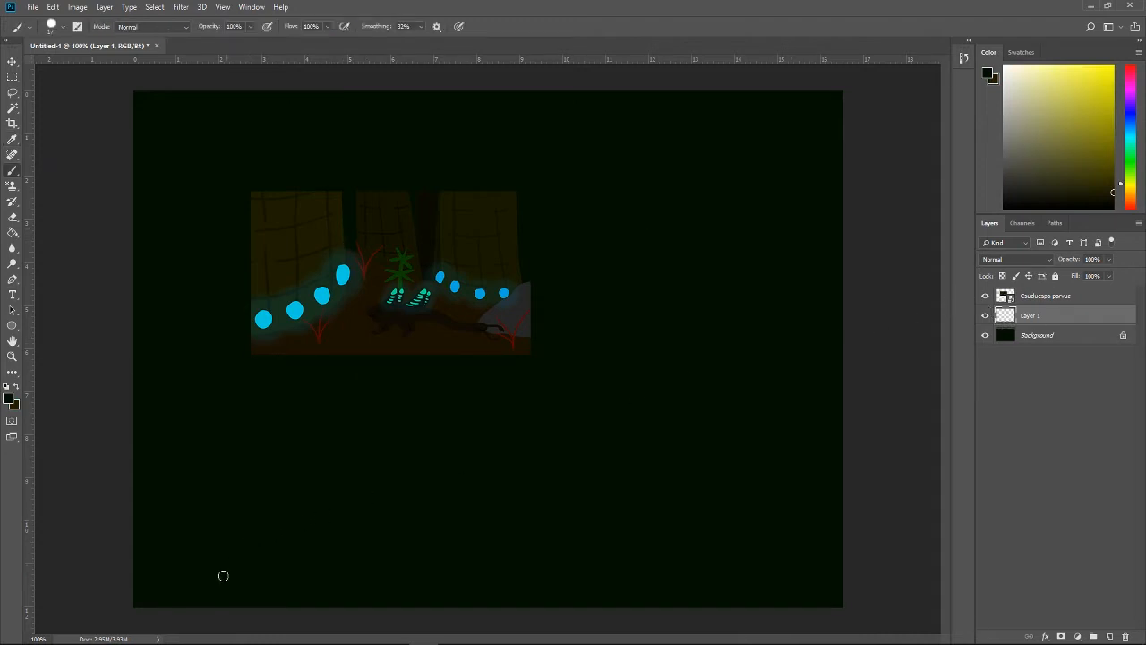
left_click_drag(203, 609, 281, 92)
key("ctrl+z")
left_click(986, 296)
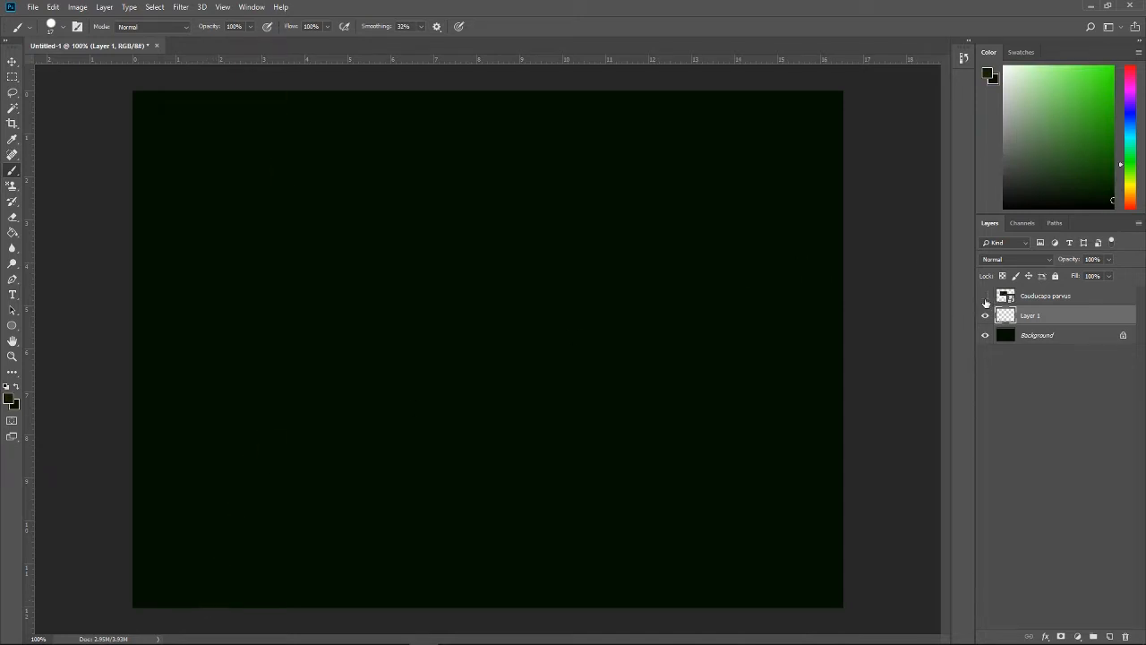
left_click_drag(209, 610, 253, 117)
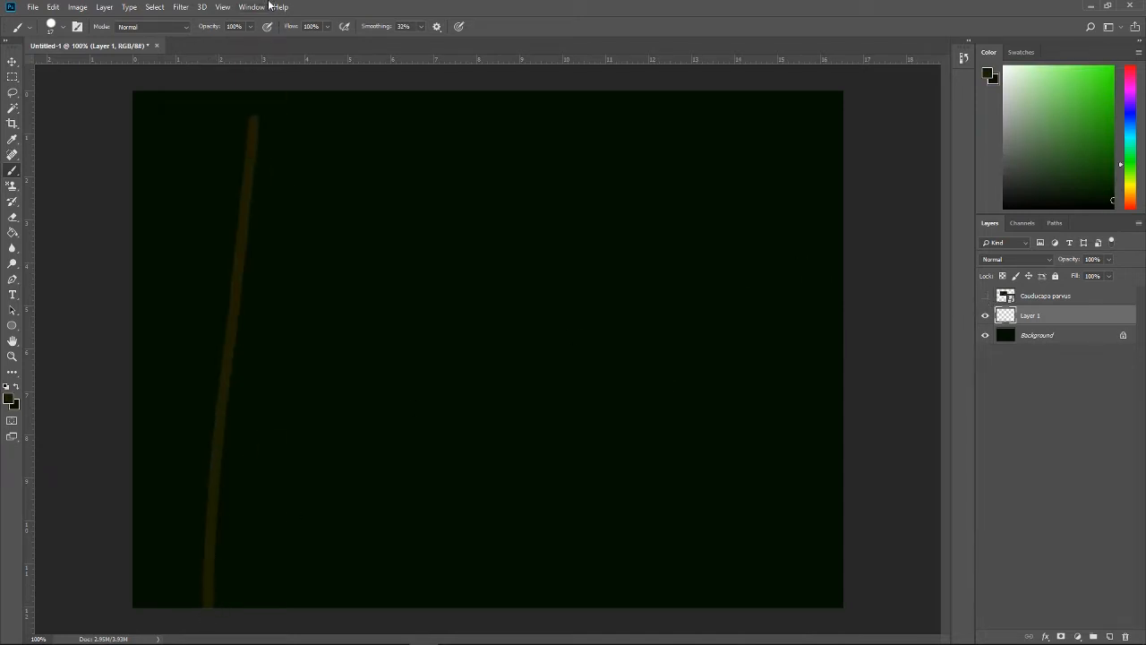
key("ctrl+z")
left_click_drag(199, 608, 193, 7)
key("ctrl+z")
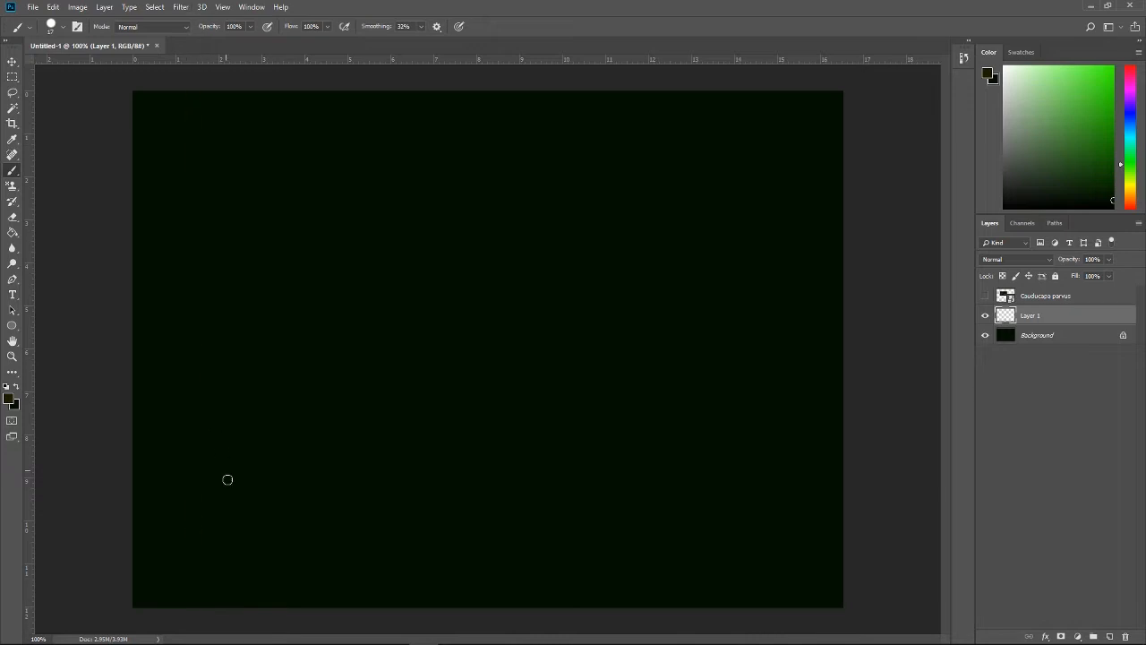
Step: Paint the two slanted side edges of a wide brown tree trunk across the full canvas height
mouse_move(188, 612)
left_mouse_down()
mouse_move(234, 129)
mouse_move(232, 4)
left_mouse_up()
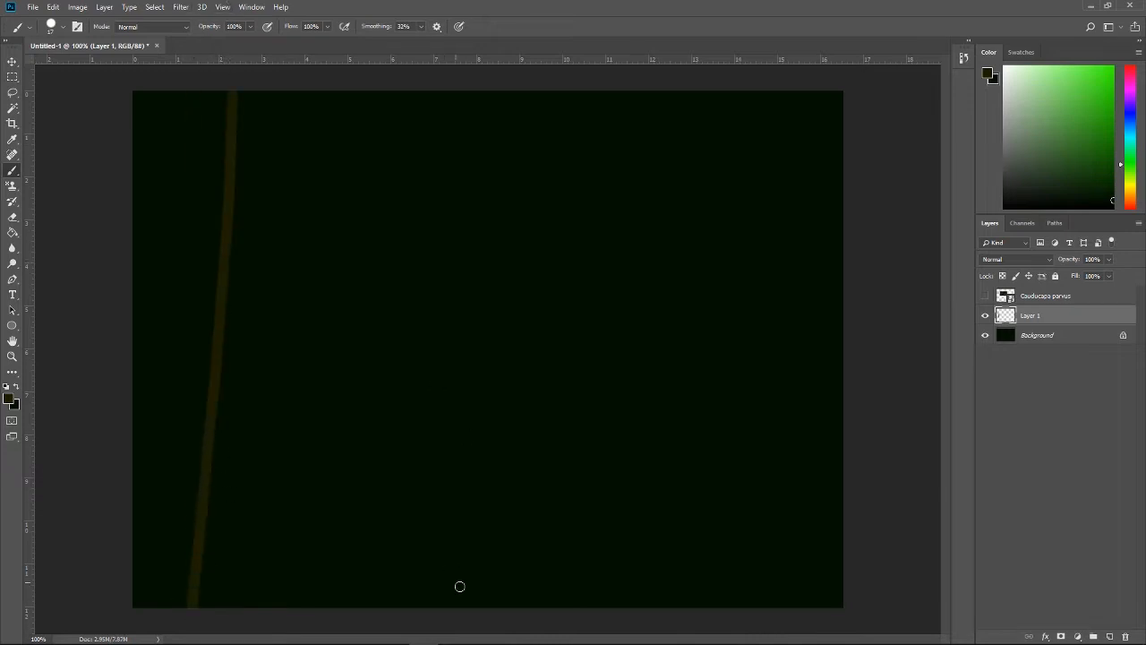
left_click_drag(504, 607, 438, 7)
key("ctrl+z")
left_click_drag(622, 600, 570, 6)
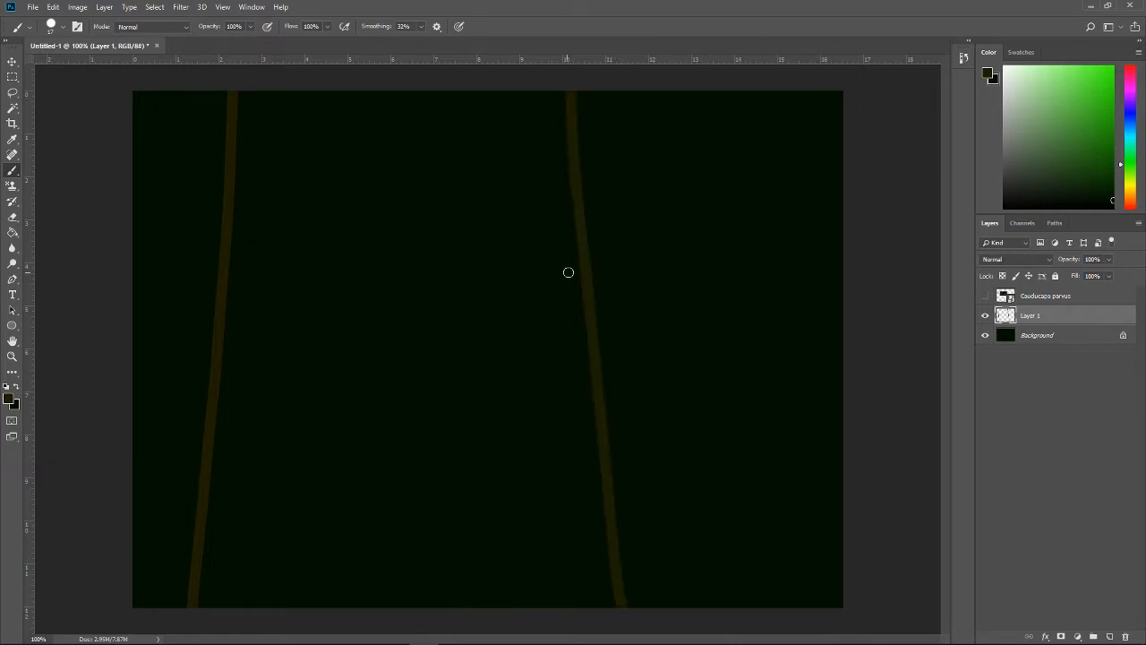
Step: Fill the area between the trunk edges with the same brown and paint over the thin seam along the right edge
key("g")
left_click(409, 398)
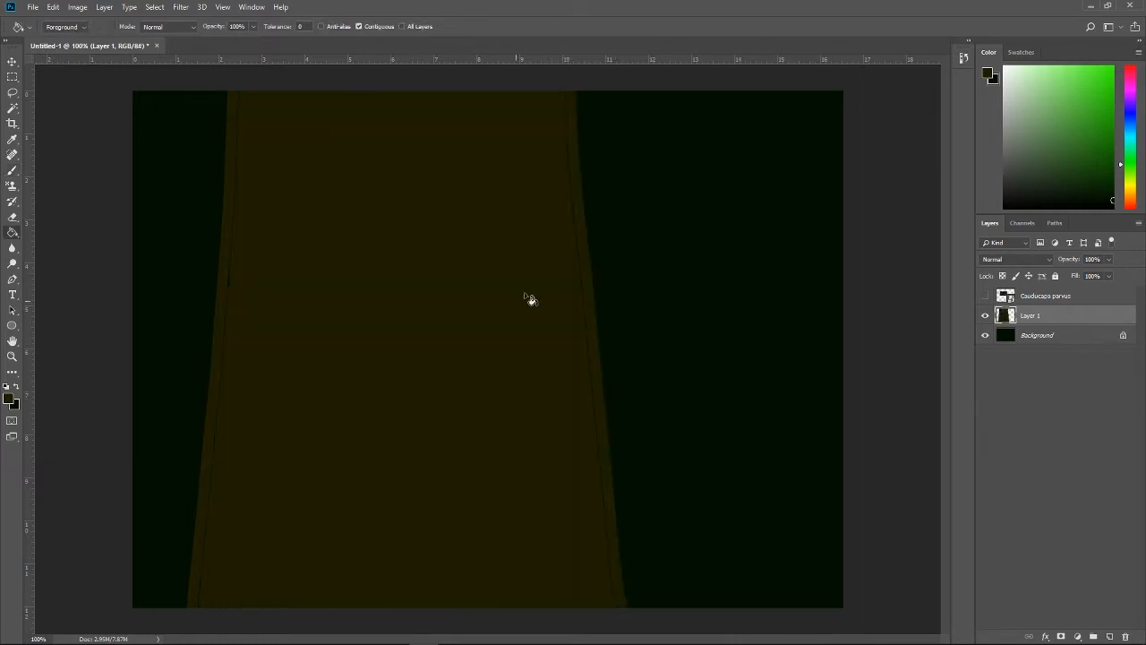
key("b")
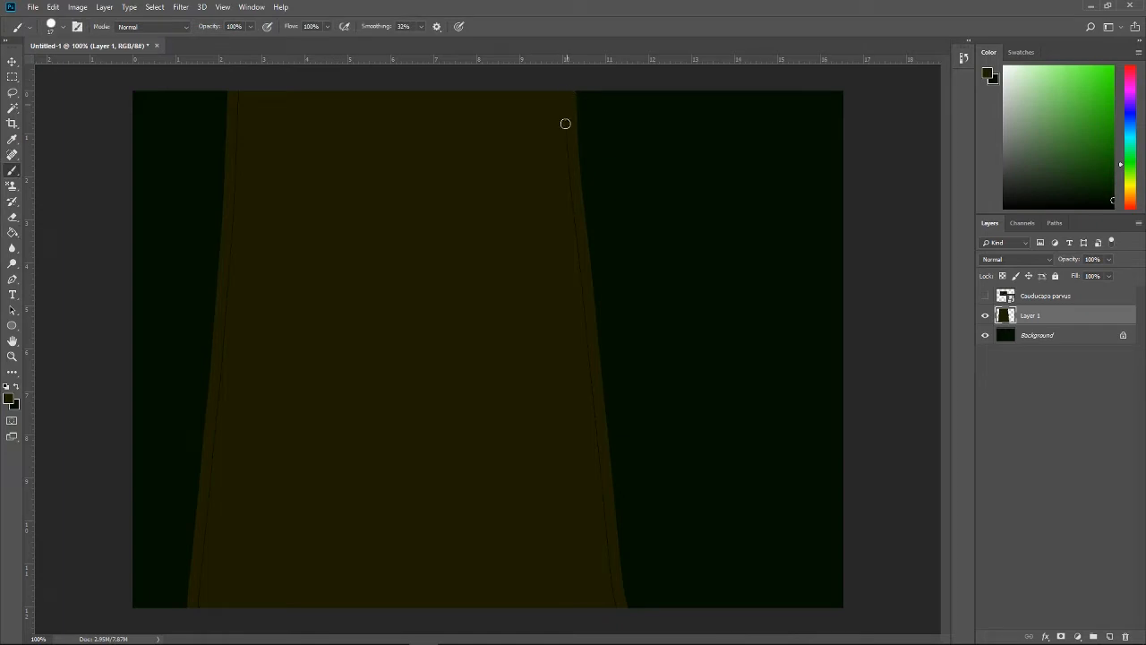
left_click_drag(570, 168, 616, 620)
Step: Move the brown trunk left until it reaches past the canvas's left edge
key("ctrl+t")
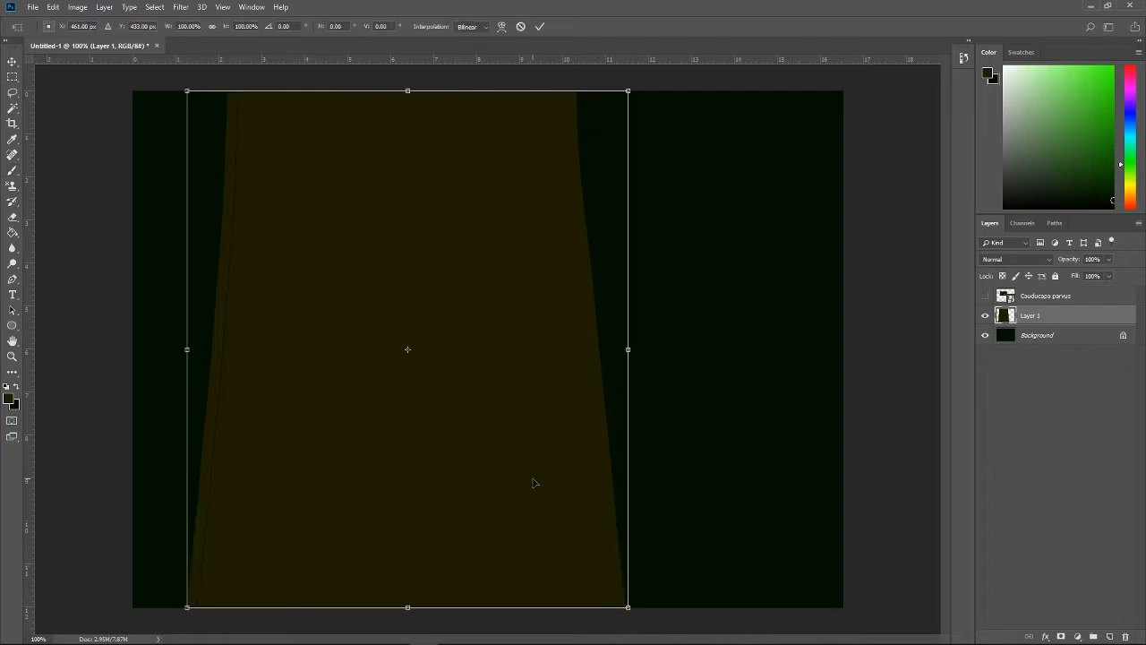
left_click_drag(532, 481, 414, 480)
key("Return")
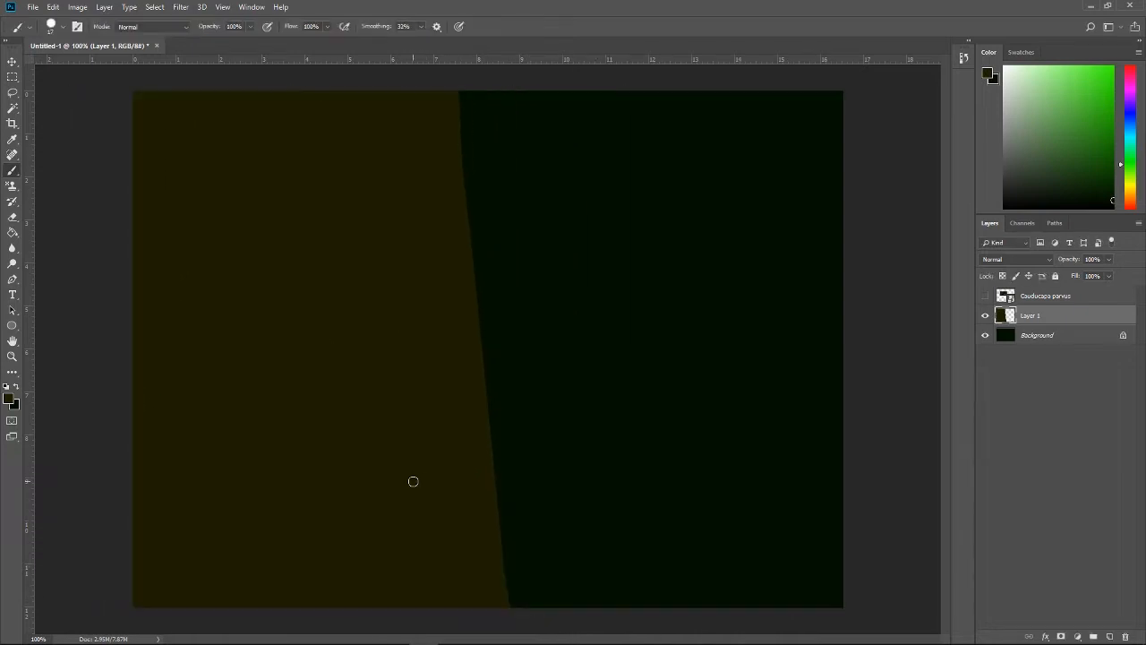
Step: Sample the darker brown of the middle trunk from the reference and add a new layer above the first trunk
left_click(985, 296)
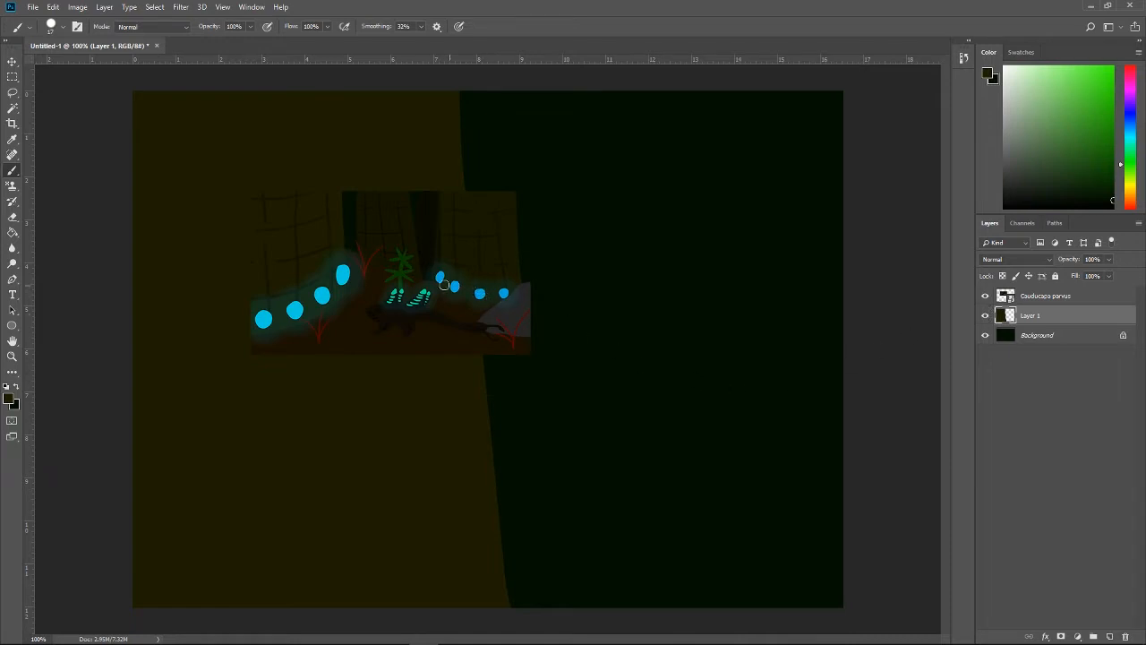
key("i")
left_click(396, 220)
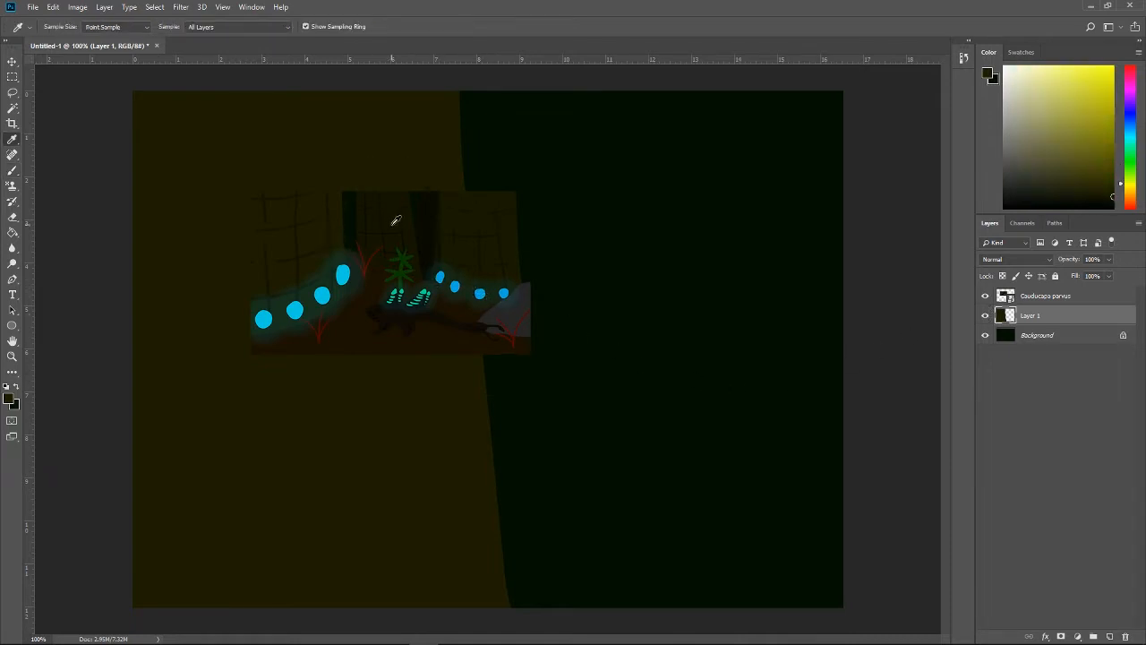
left_click(986, 296)
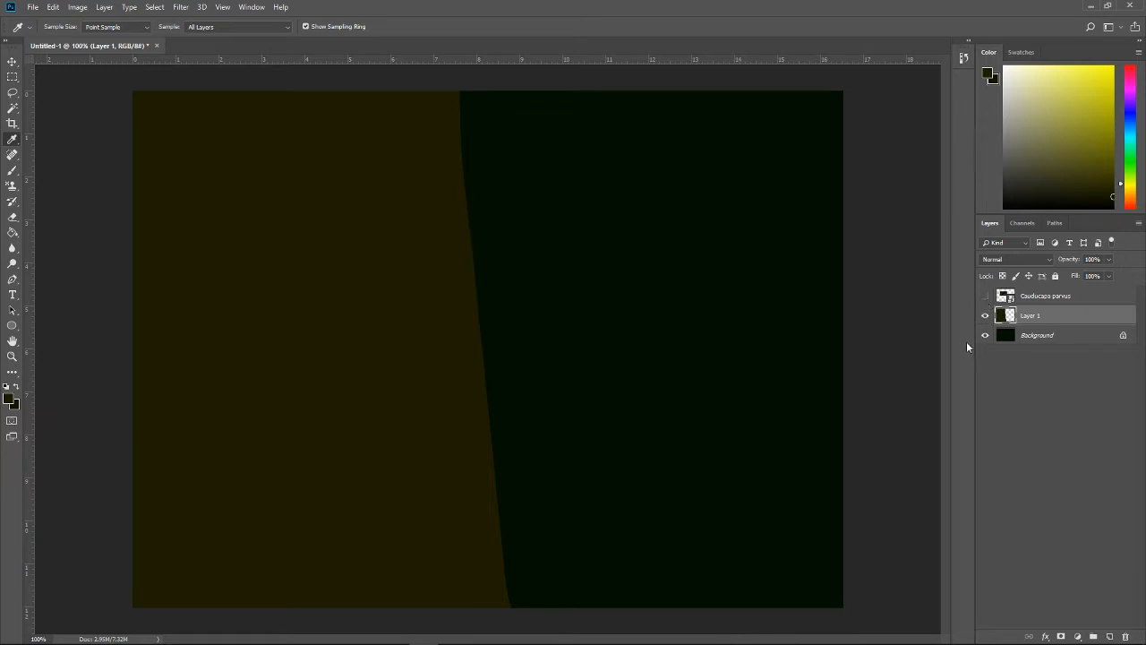
key("b")
left_click(1110, 635)
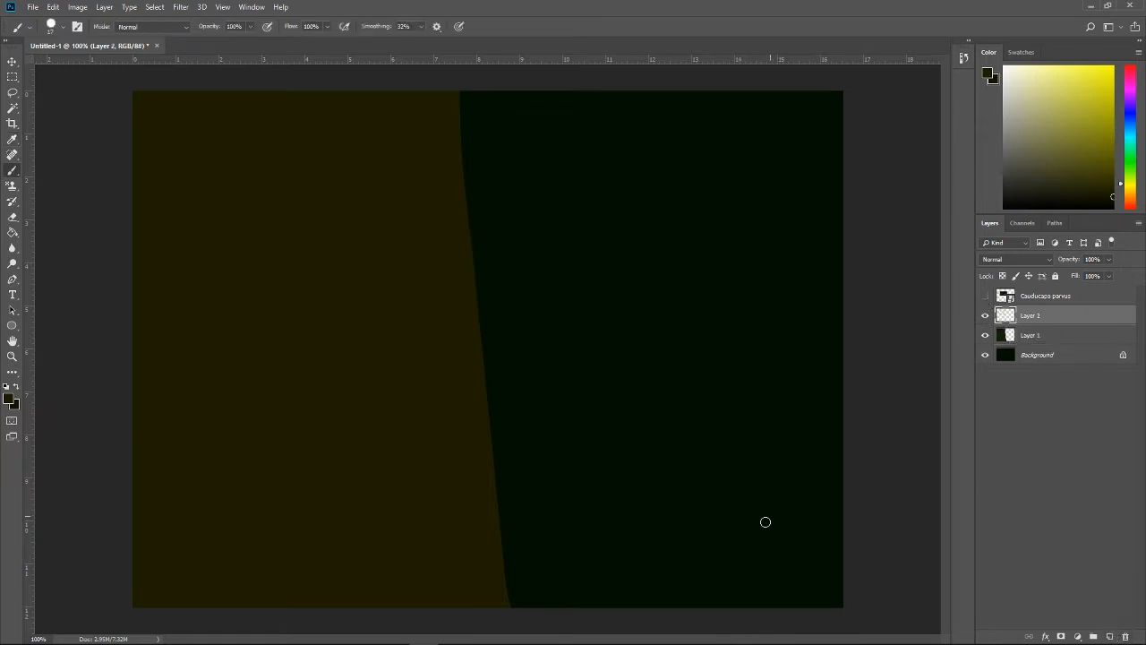
mouse_move(675, 608)
left_mouse_down()
mouse_move(765, 256)
mouse_move(775, 94)
left_mouse_up()
key("ctrl+z")
left_click_drag(674, 584, 774, 2)
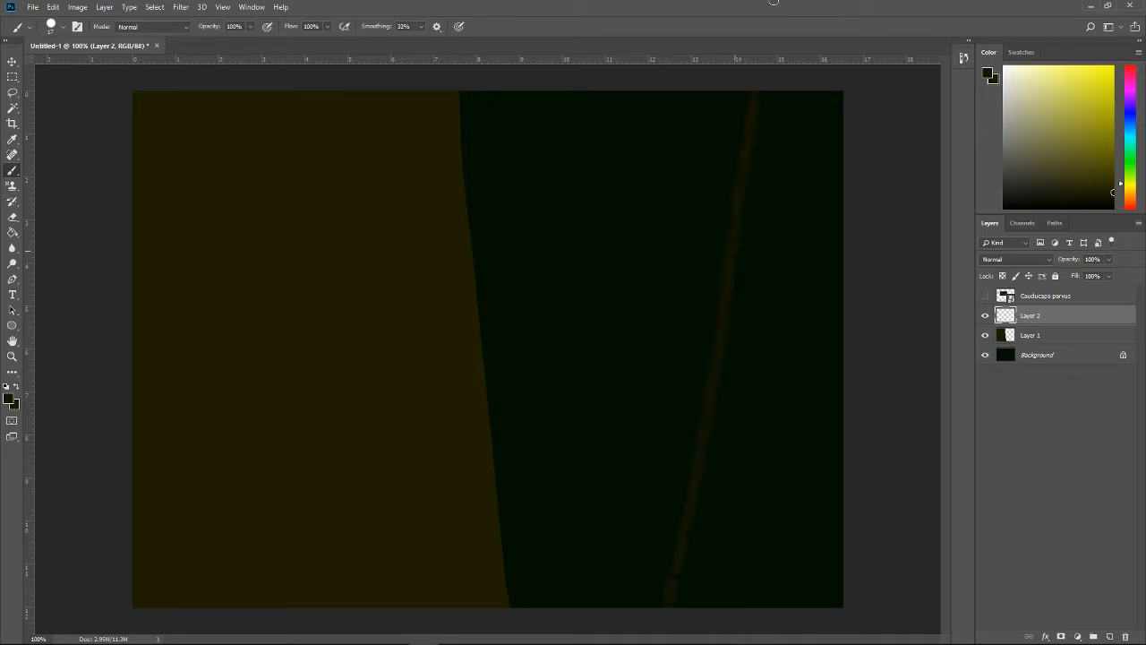
key("ctrl+z")
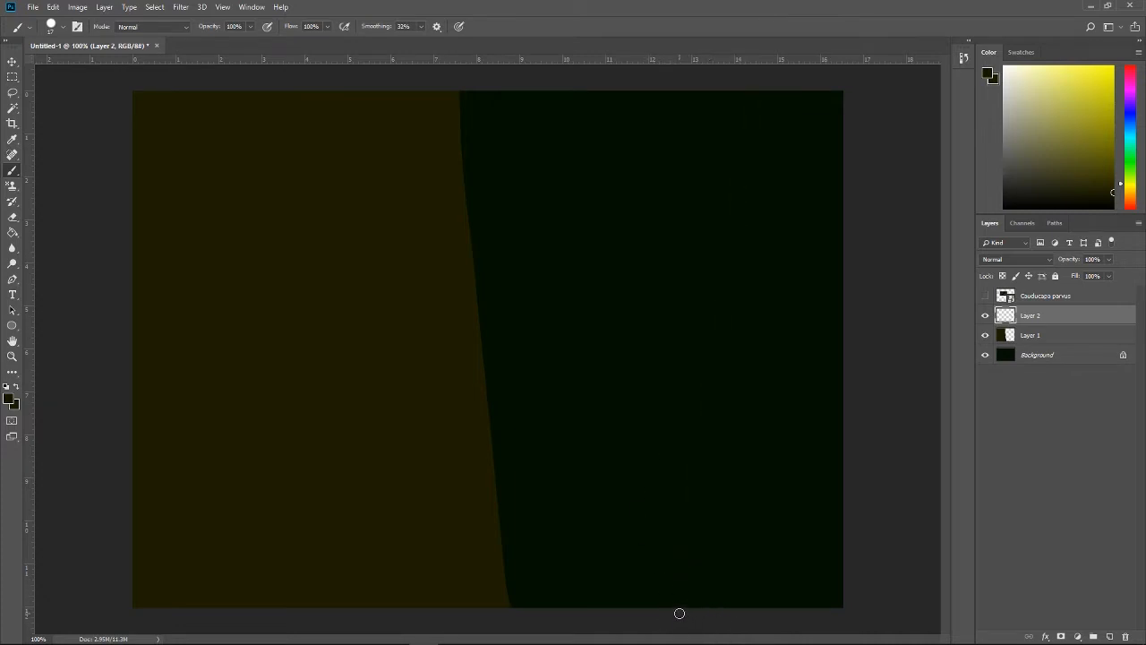
mouse_move(655, 614)
left_mouse_down()
mouse_move(699, 435)
mouse_move(748, 54)
left_mouse_up()
key("ctrl+z")
Step: Paint the left edge of a second, darker trunk and fill the canvas area to its right
left_click_drag(641, 598, 633, 325)
left_click(752, 409)
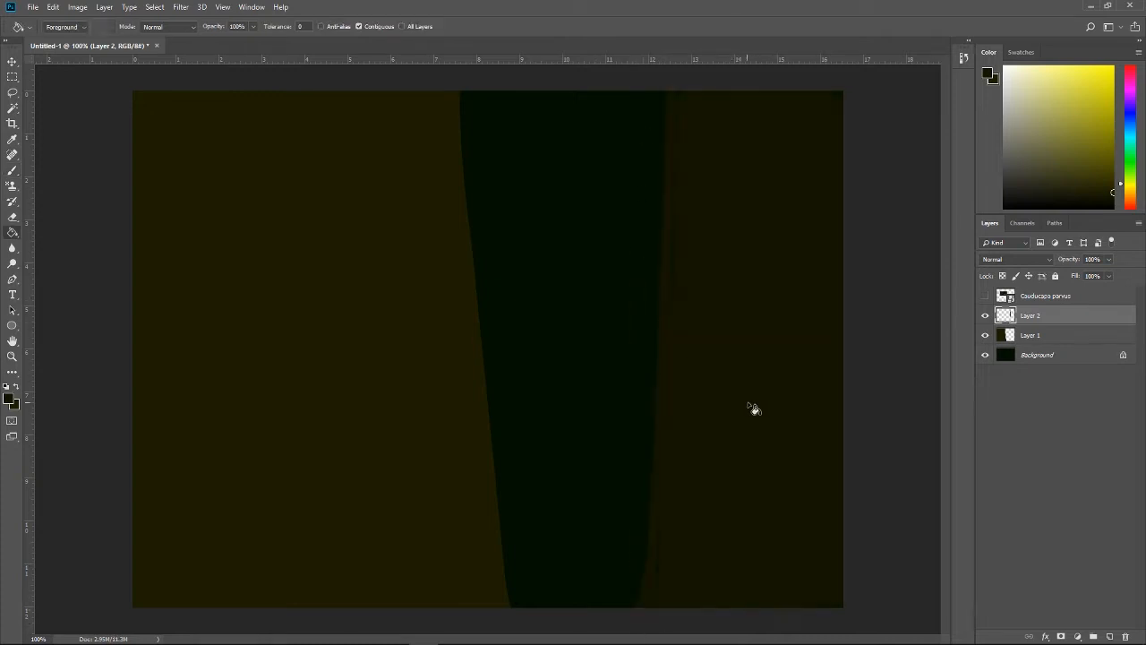
key("b")
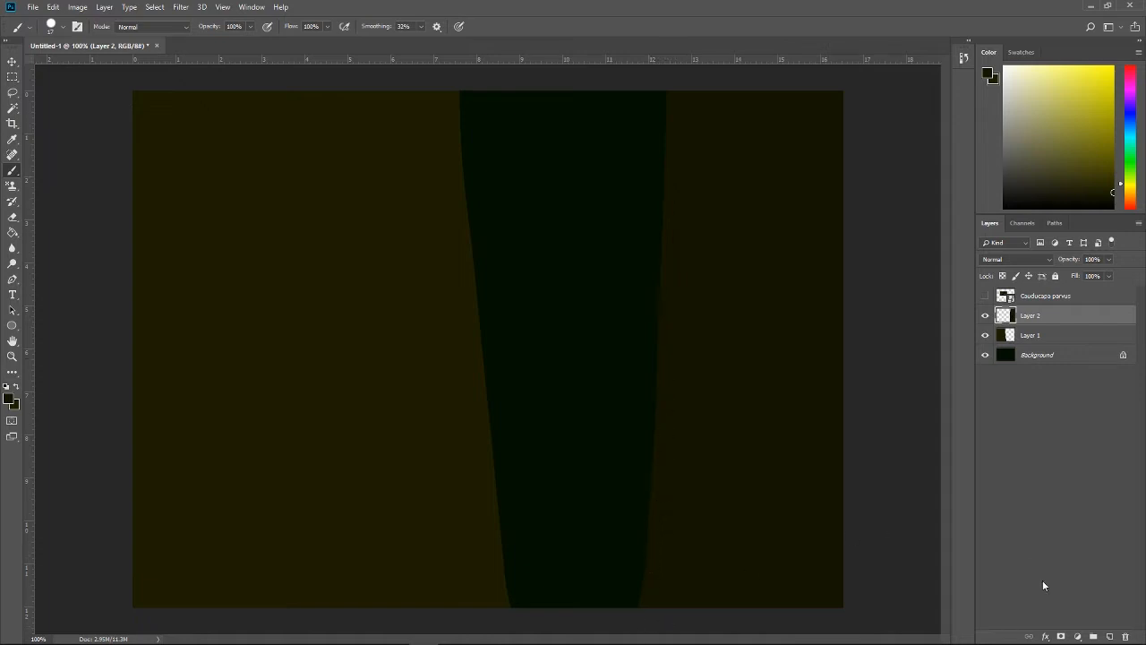
Step: Add a third layer for bark lines and sample the dark bark-line colour from the reference image
left_click(1112, 635)
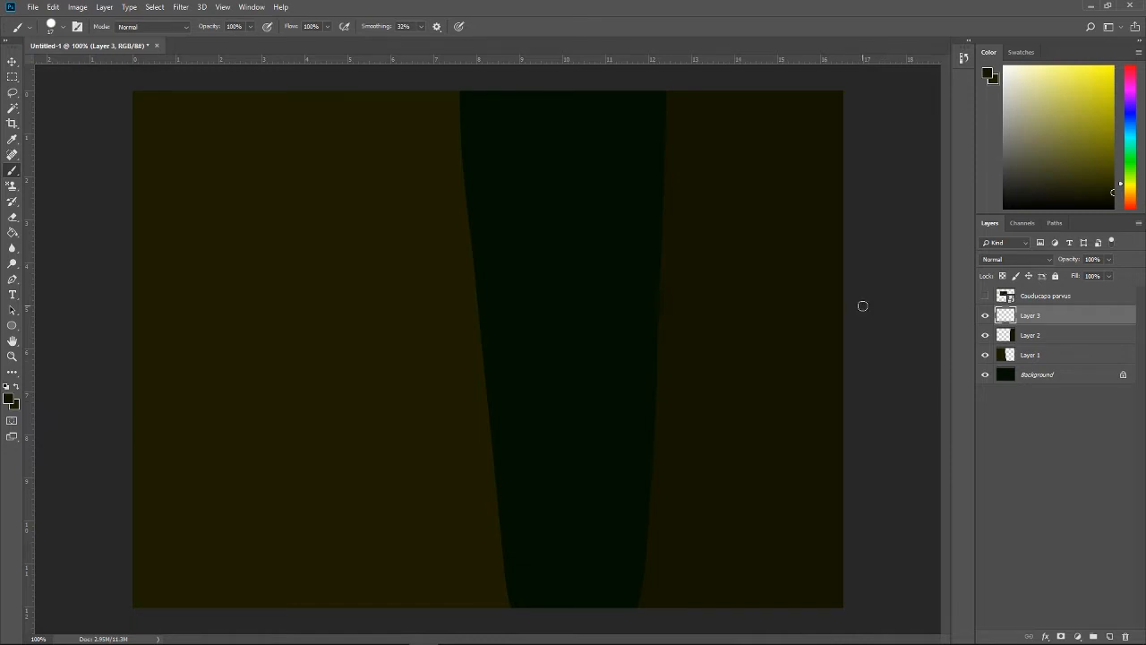
left_click(996, 298)
left_click(985, 296)
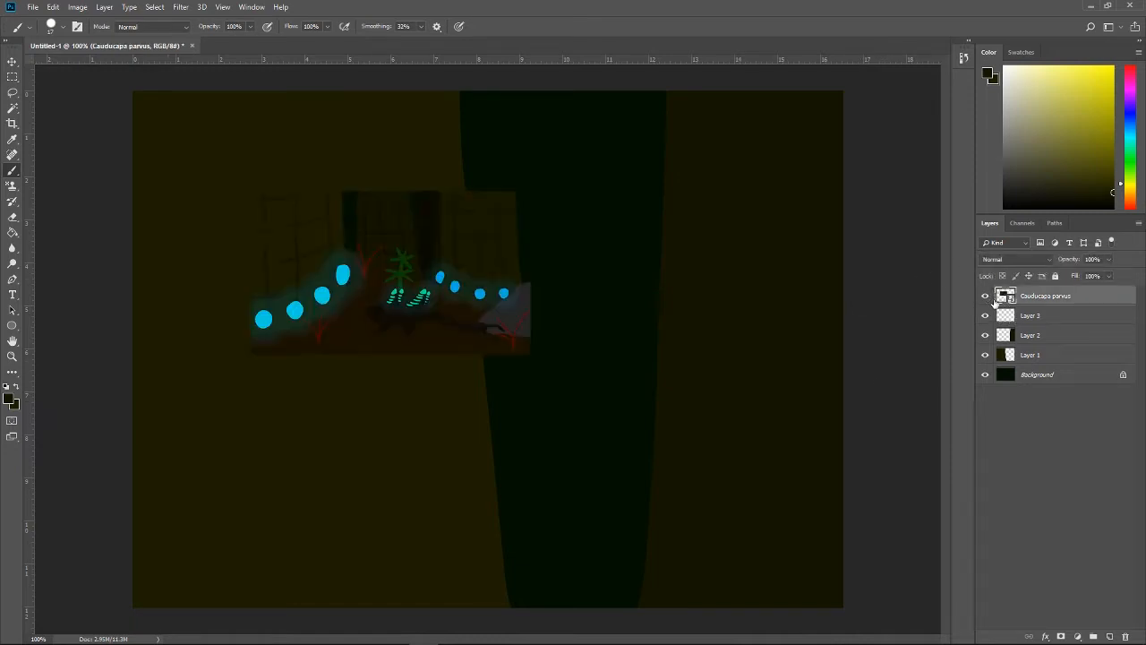
key("i")
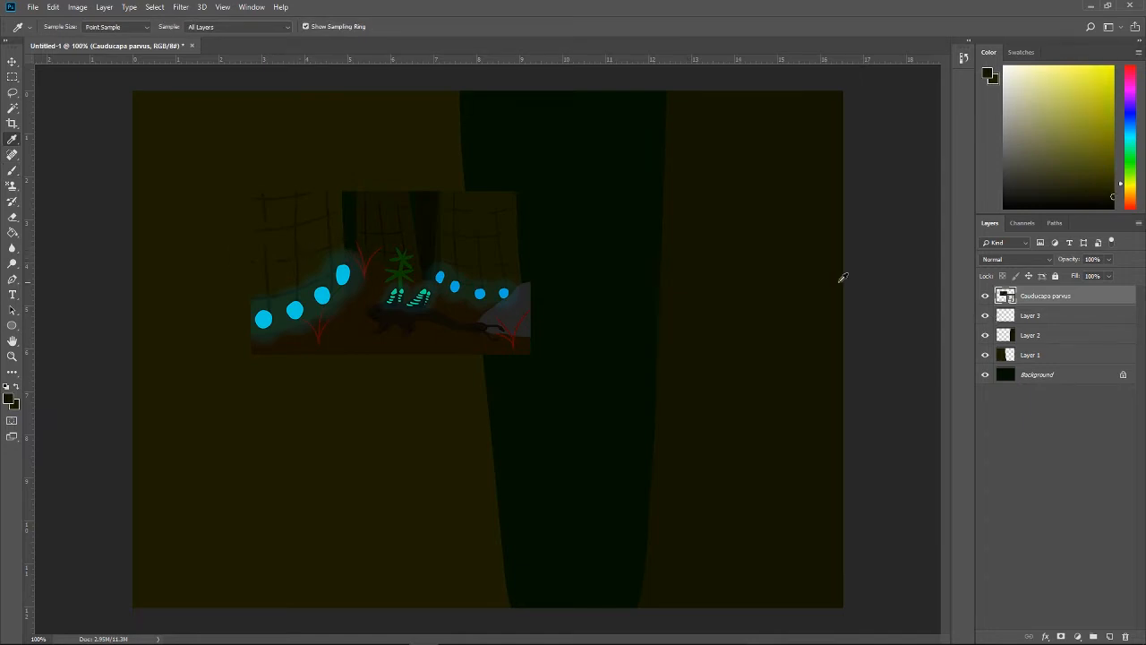
left_click(309, 253)
left_click(313, 247)
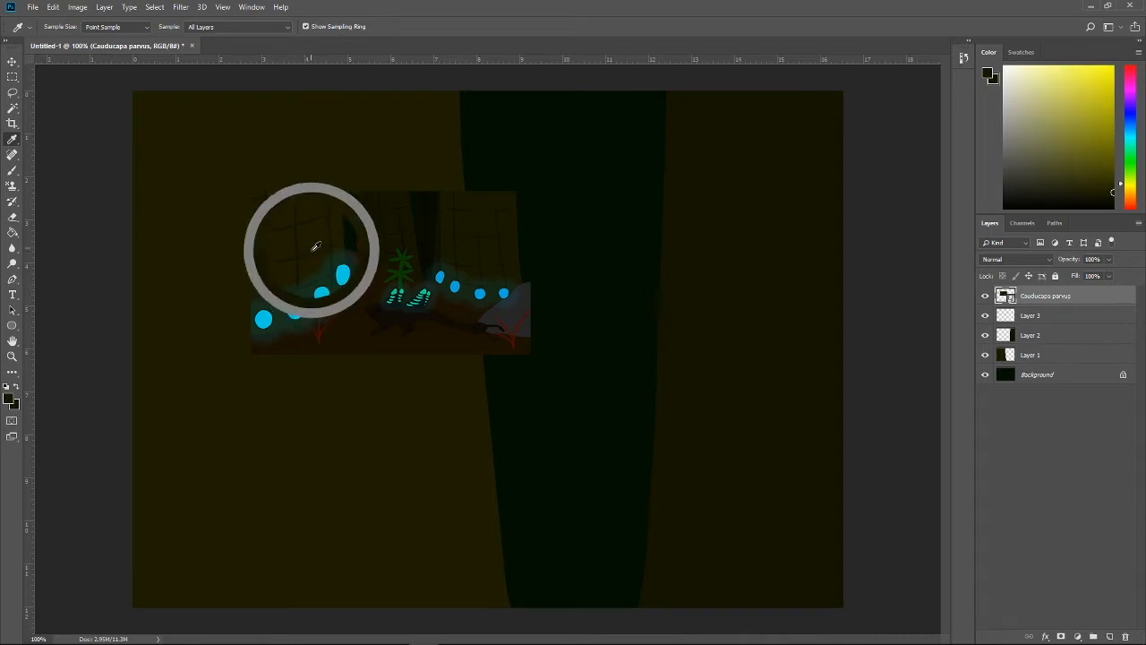
key("b")
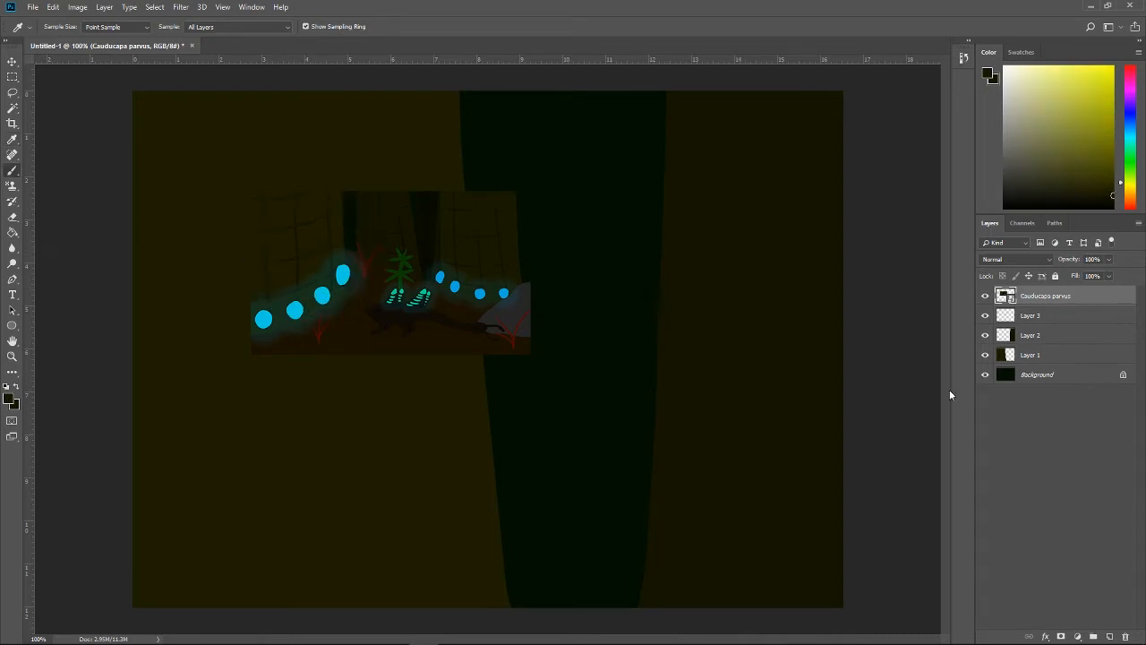
left_click(985, 295)
left_click(1048, 322)
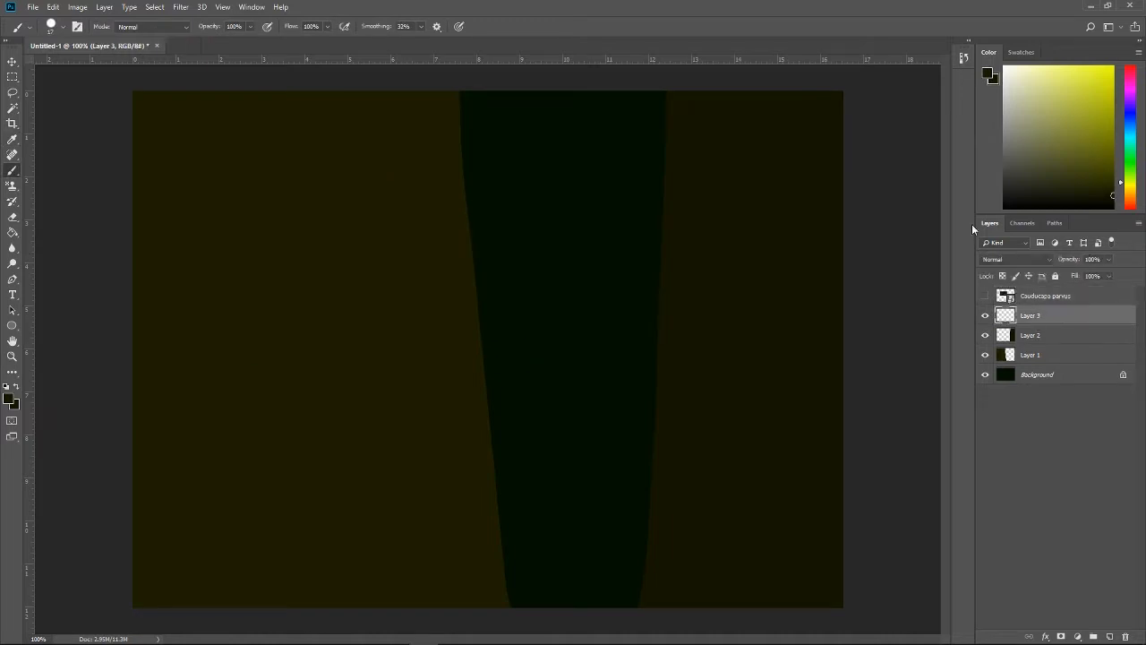
Step: Test a bark line on the large left trunk, undo it, and use a slightly smaller brush size
left_click_drag(202, 609, 176, 102)
key("ctrl+z")
left_click(61, 28)
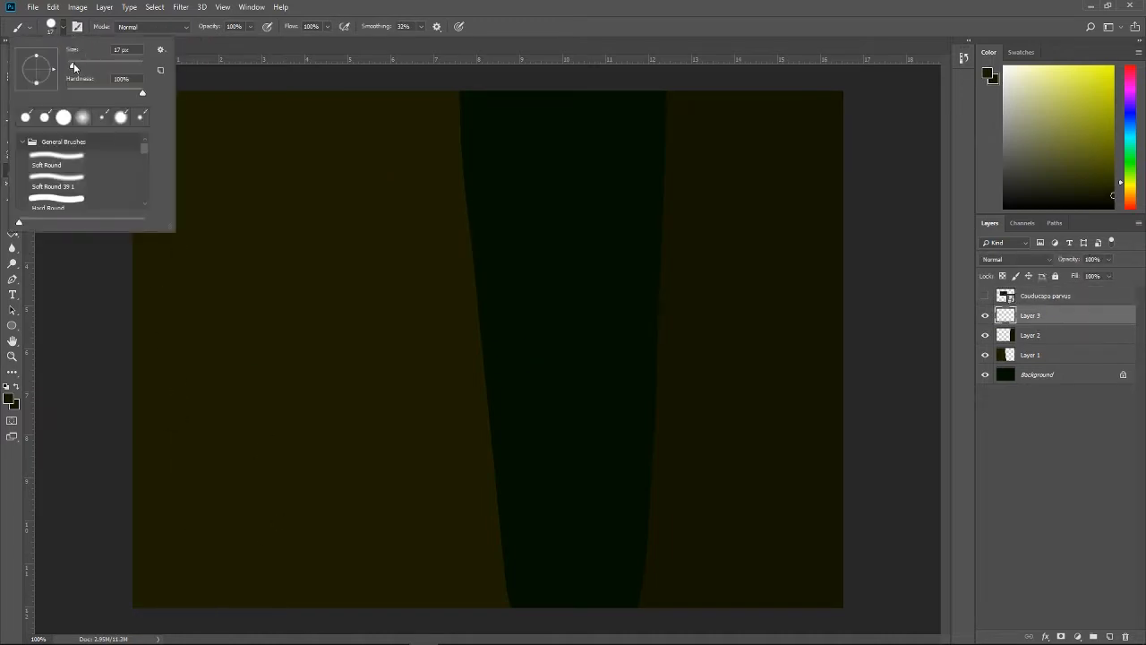
left_click_drag(73, 66, 70, 68)
left_click(64, 270)
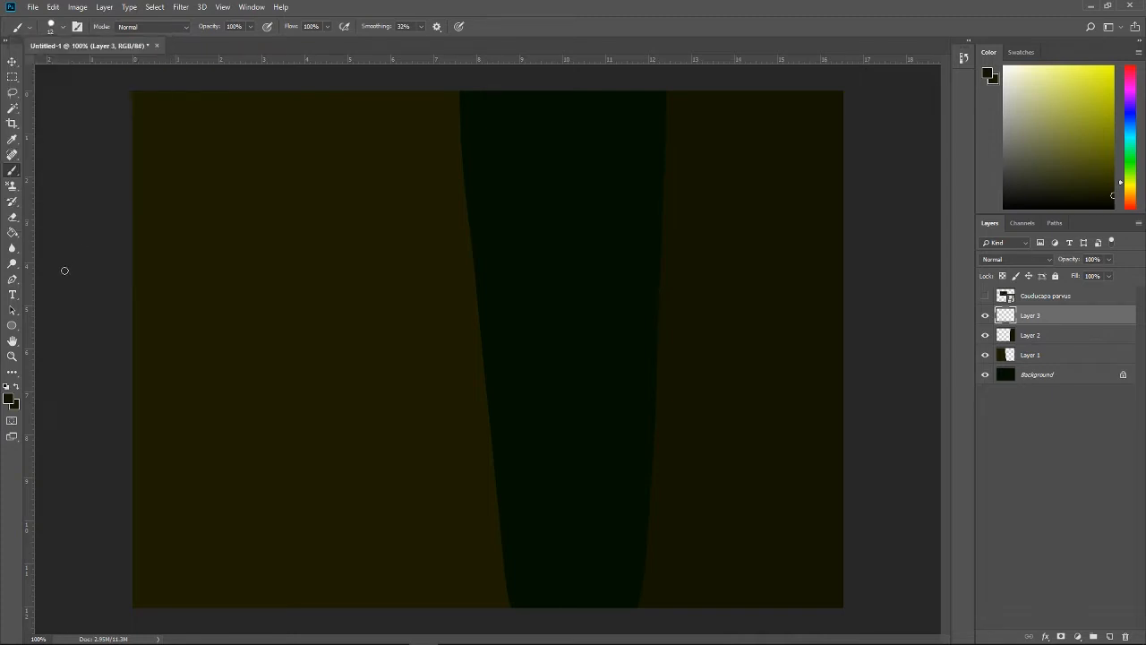
Step: Scribble test lines on the large left trunk with the Pencil tool
right_click(10, 169)
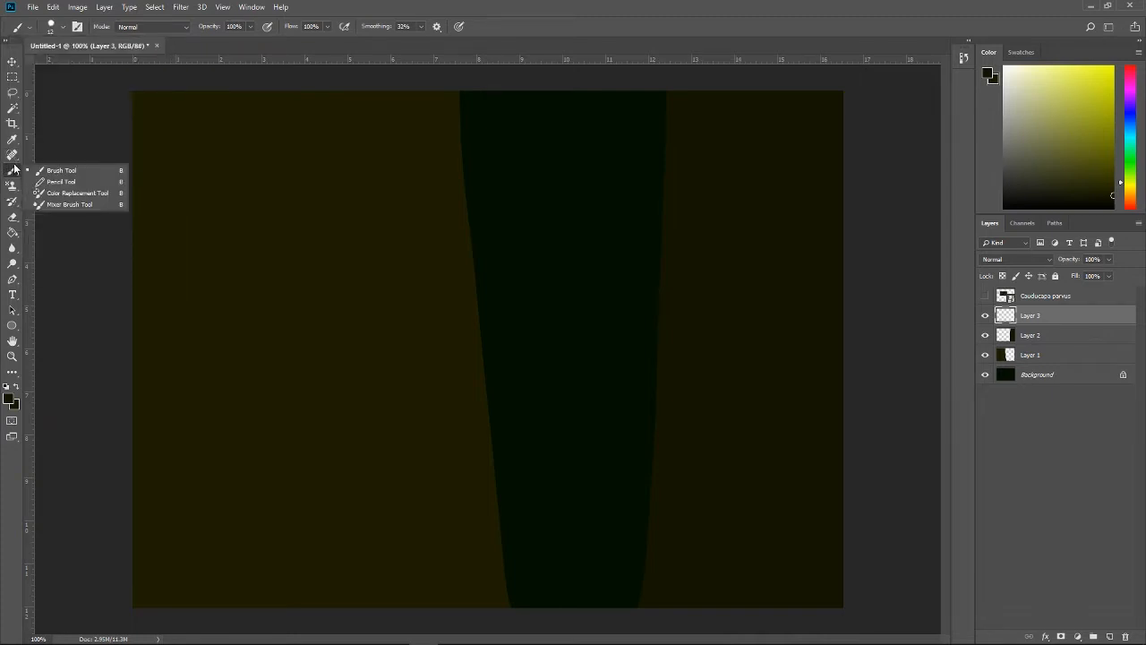
left_click(58, 182)
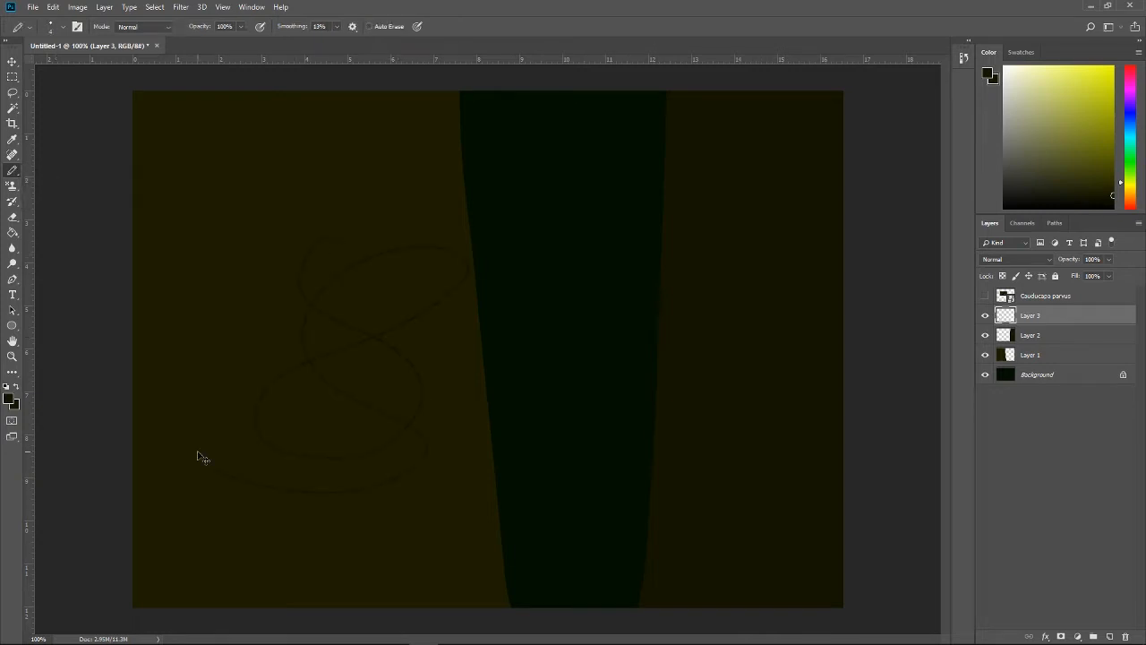
key("ctrl+plus")
key("ctrl+plus")
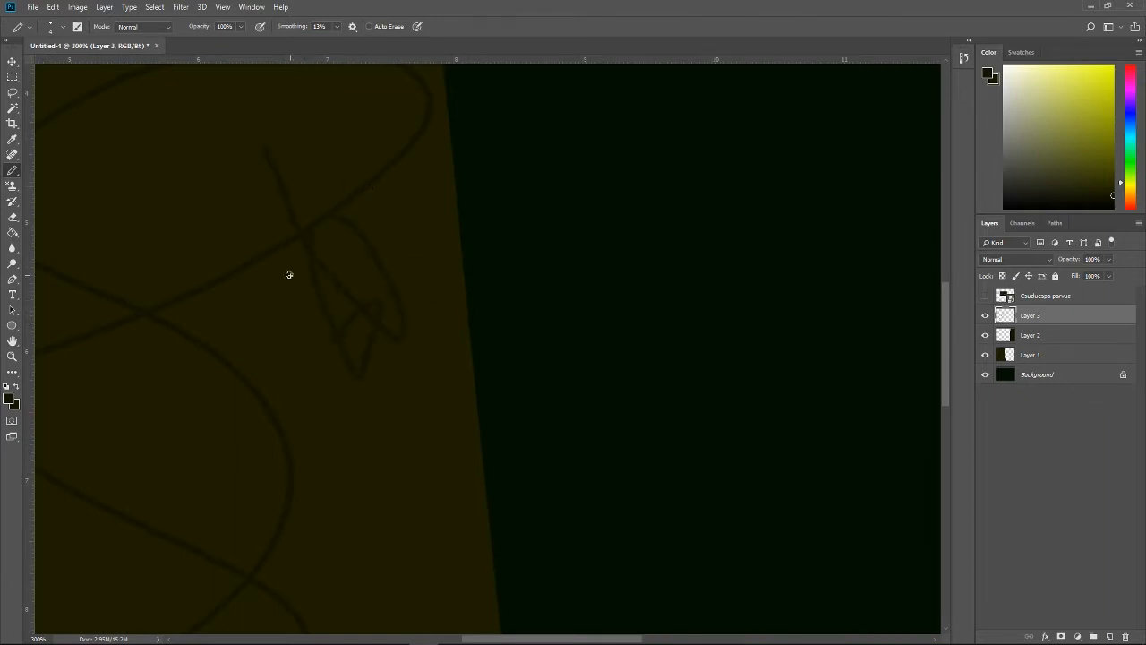
Step: Scribble over the large left trunk's edge with the 12 px Brush for comparison, and undo the scribble
right_click(13, 167)
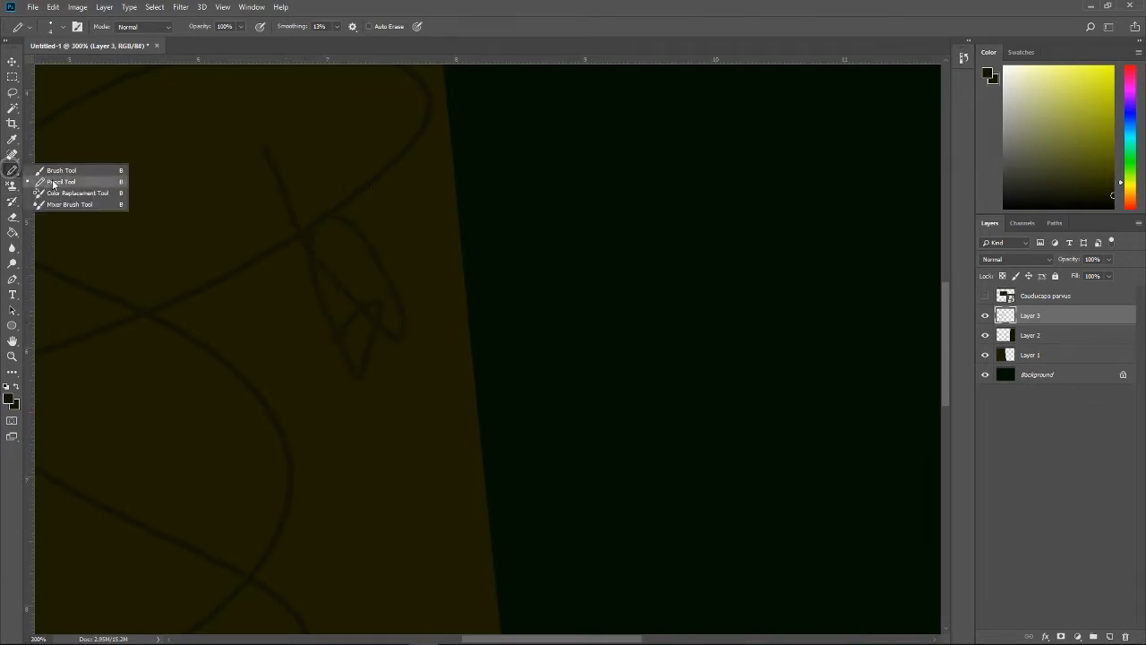
left_click(55, 171)
mouse_move(501, 190)
left_mouse_down()
mouse_move(458, 361)
mouse_move(376, 335)
mouse_move(442, 421)
mouse_move(461, 547)
mouse_move(385, 519)
left_mouse_up()
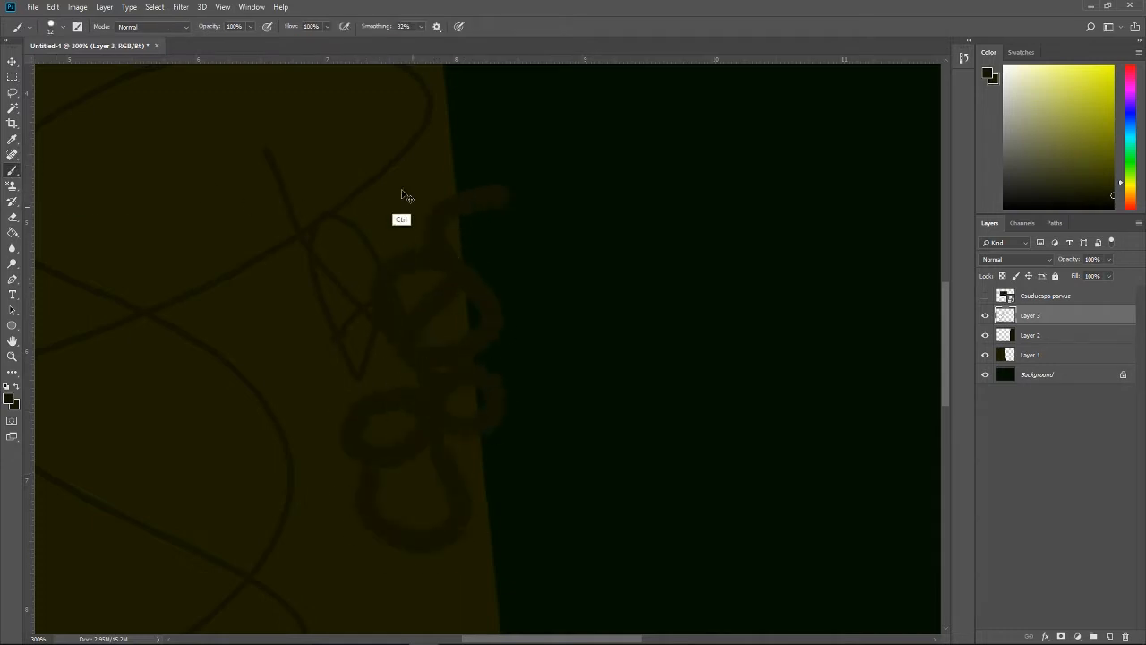
key("ctrl+z")
Step: Test the Brush at 10 px beside the pencil lines, undo the stroke, and set the brush size to 5 px
left_click(63, 27)
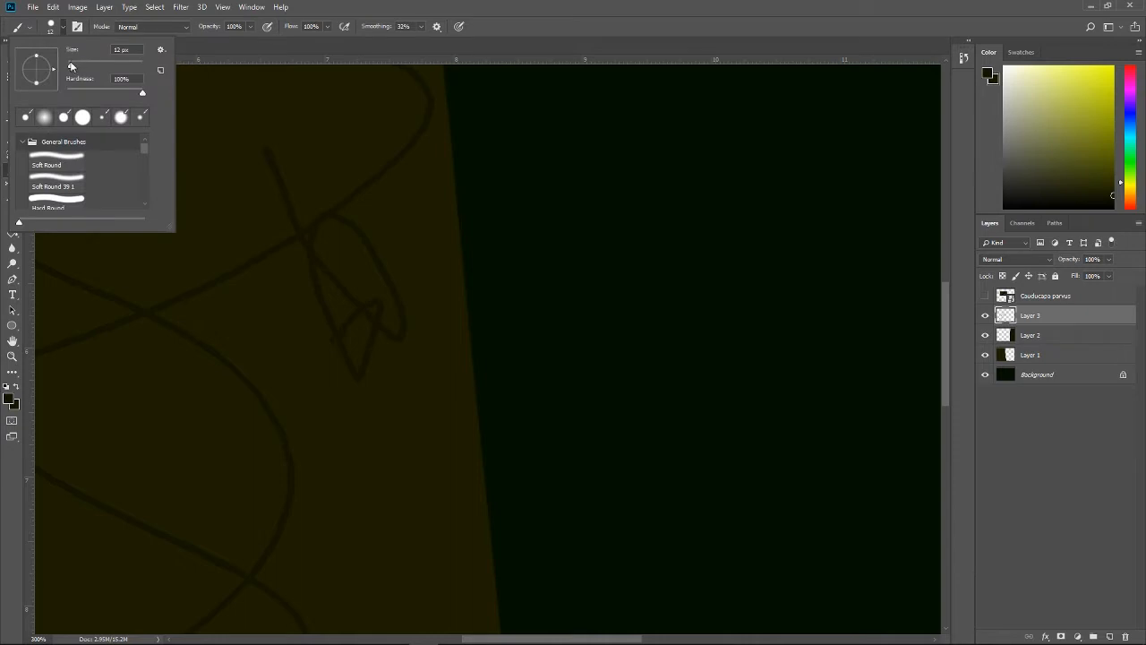
left_click_drag(73, 65, 70, 65)
mouse_move(442, 243)
left_mouse_down()
mouse_move(435, 277)
mouse_move(415, 281)
mouse_move(484, 257)
left_mouse_up()
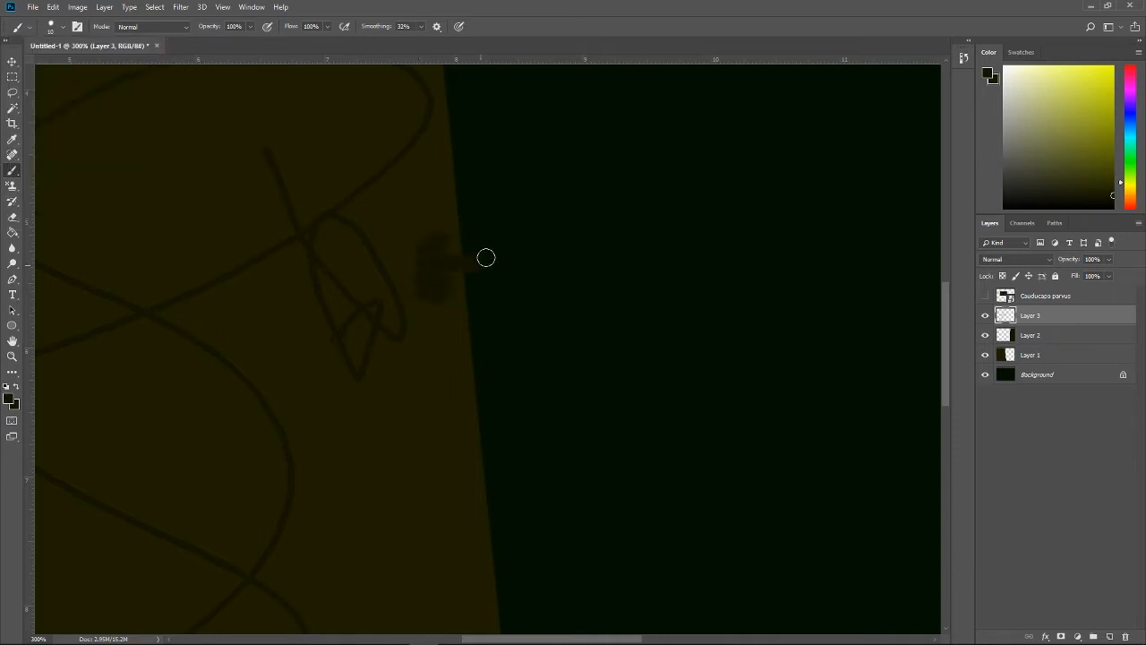
key("ctrl+z")
left_click(64, 28)
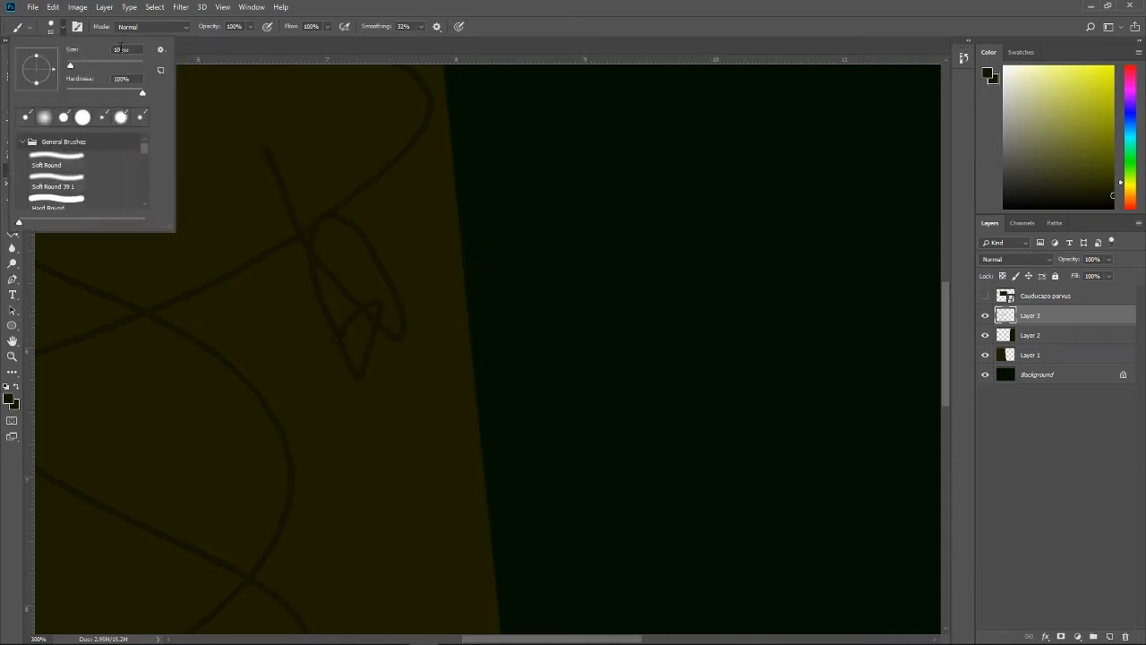
type("54")
key("Return")
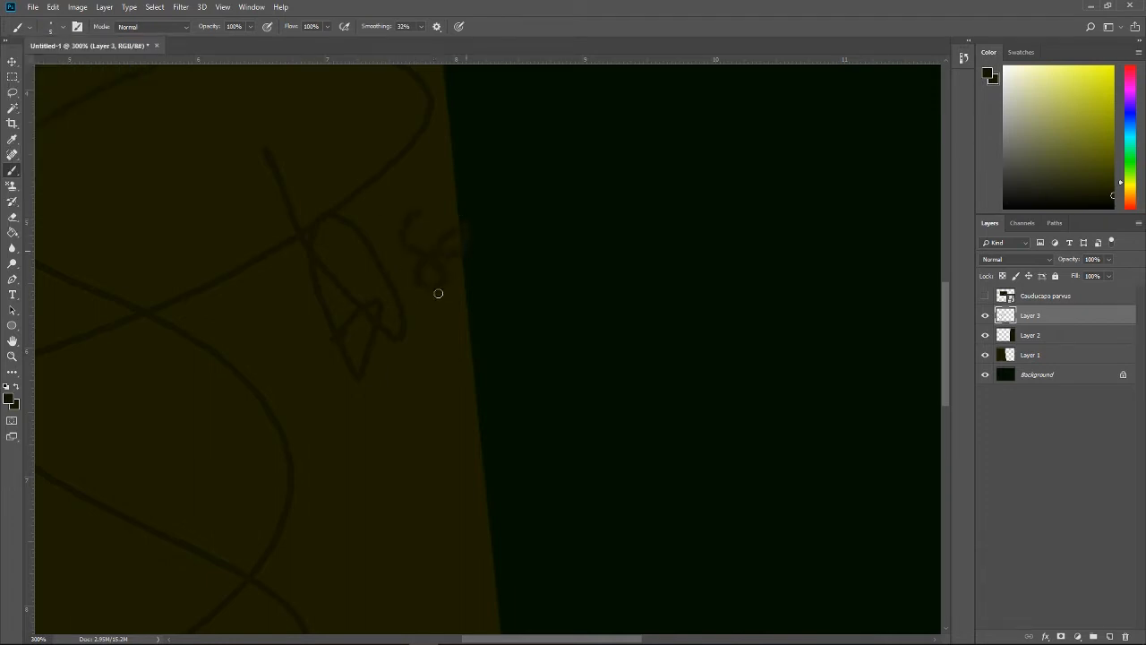
Step: Fill the closed loops of the test scribbles on the left trunk with the Paint Bucket
right_click(12, 170)
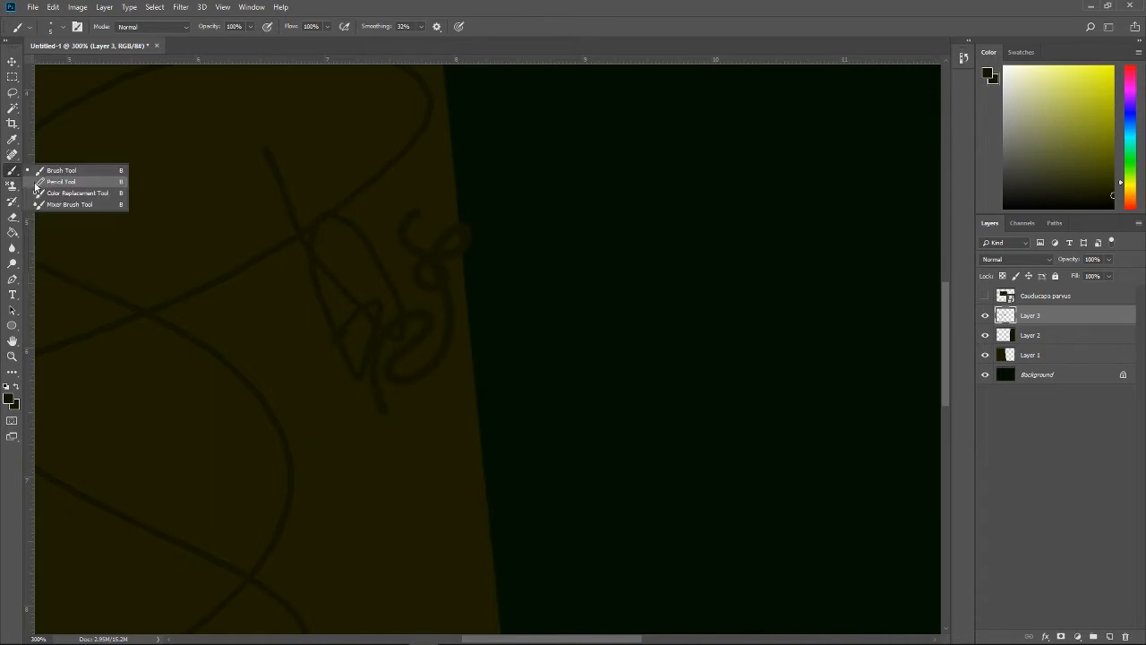
left_click(12, 232)
left_click(354, 273)
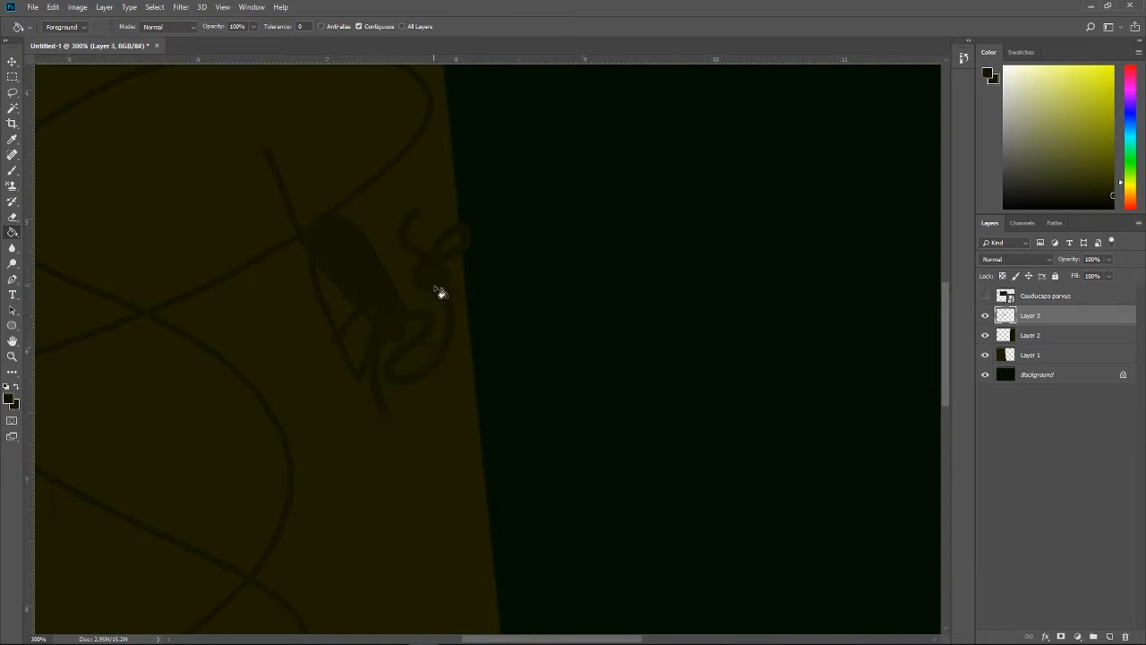
left_click(368, 340)
left_click(199, 211)
scroll(399, 337, "down", 3)
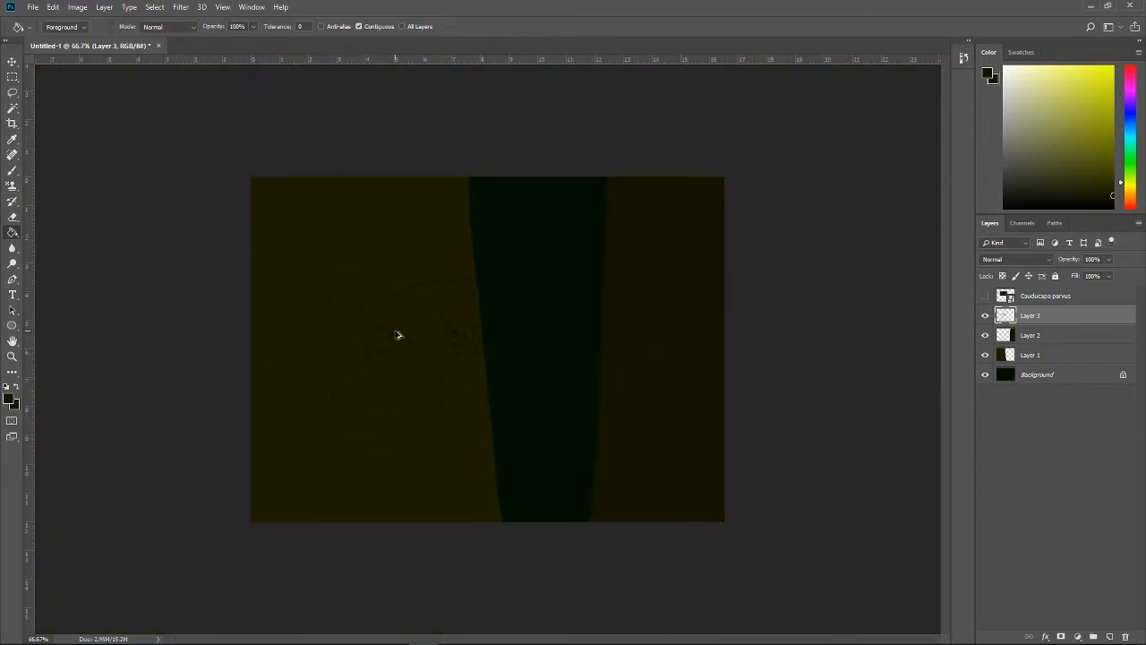
Step: Return to the Brush tool and set its size to 12 px
key("b")
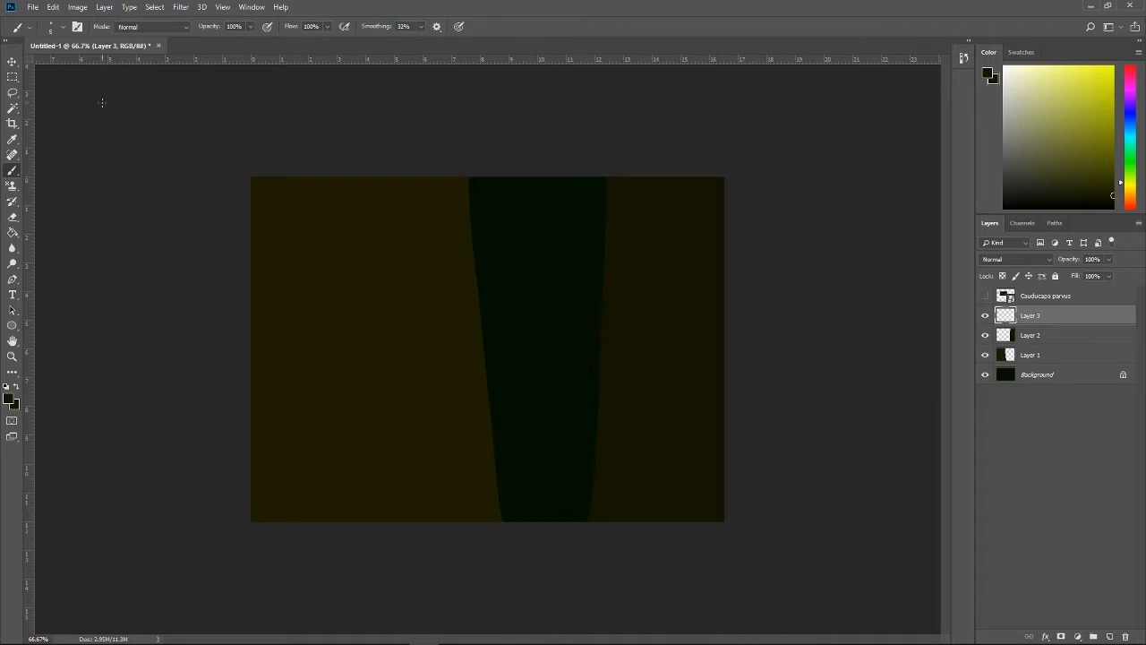
left_click(56, 26)
type("12")
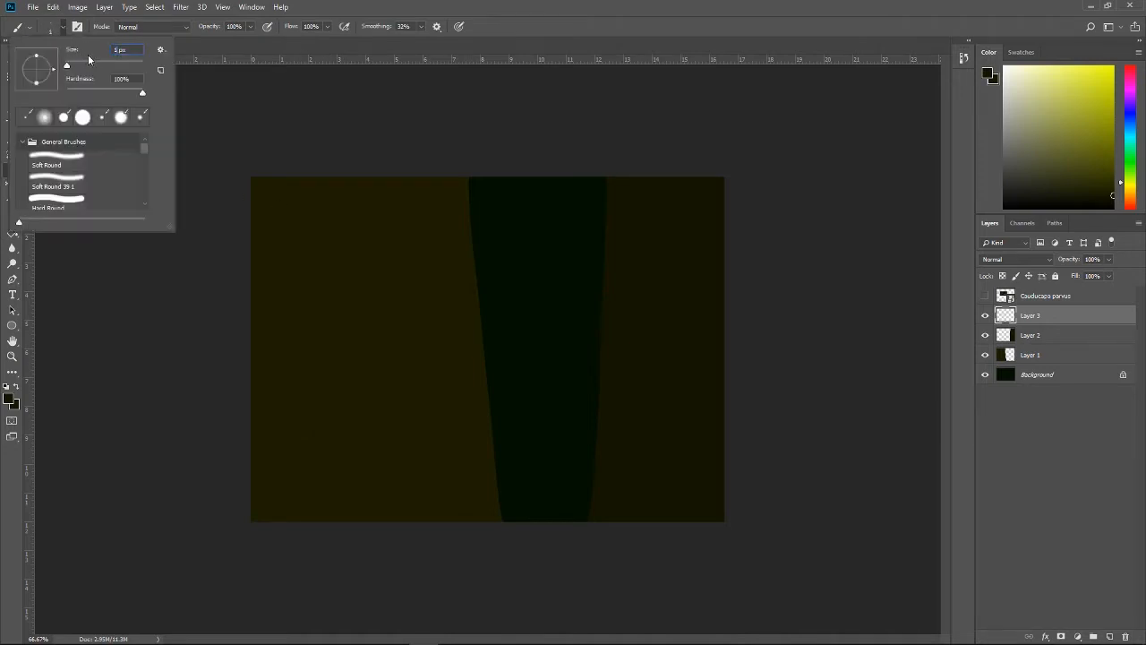
key("Return")
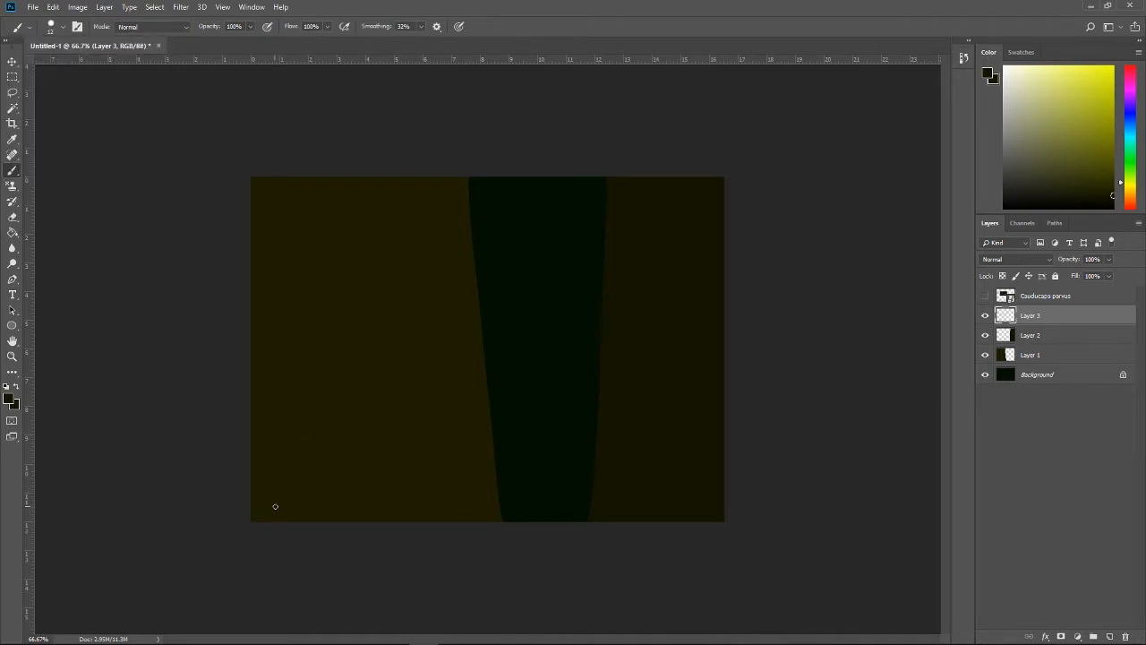
Step: Paint a grid of vertical and gently curved horizontal bark lines across the large left trunk, undoing unsatisfactory strokes
key("ctrl+z")
key("ctrl+z")
key("ctrl+z")
key("ctrl+z")
left_click_drag(451, 301, 429, 49)
key("ctrl+z")
key("ctrl+z")
key("ctrl+z")
key("ctrl+z")
key("ctrl+z")
key("ctrl+z")
key("ctrl+alt+z")
key("ctrl+alt+z")
Step: Sample the middle trunk's darker bark-line colour from the Cauducapa parvus reference, hide the reference, and return to the Brush
left_click(985, 295)
key("ctrl+plus")
key("ctrl+plus")
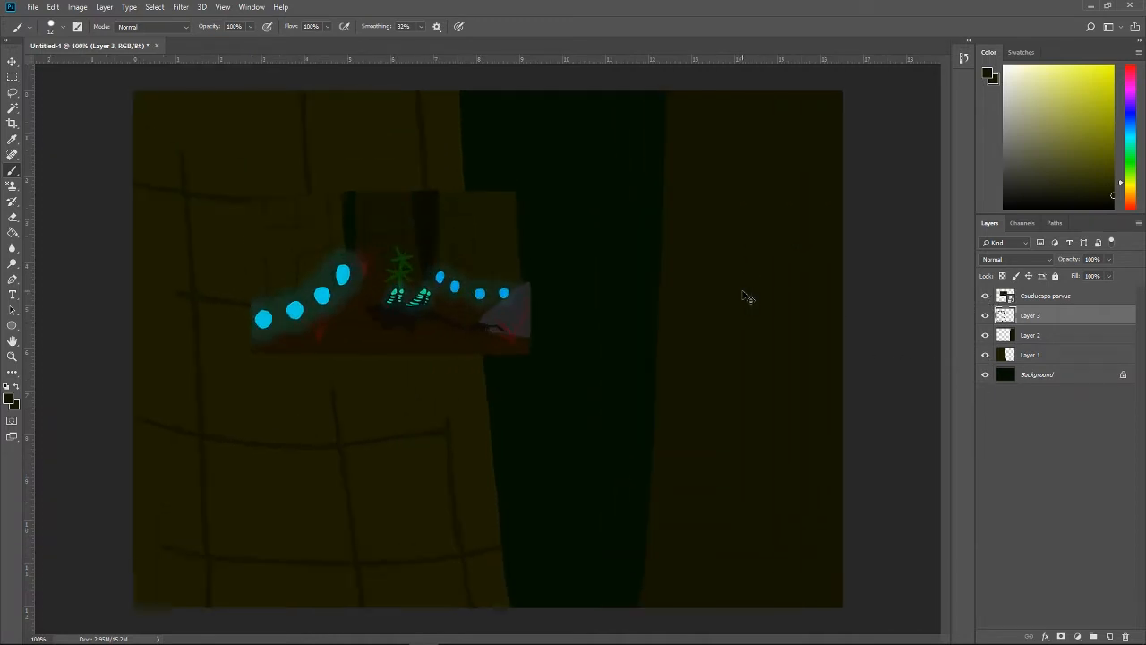
key("i")
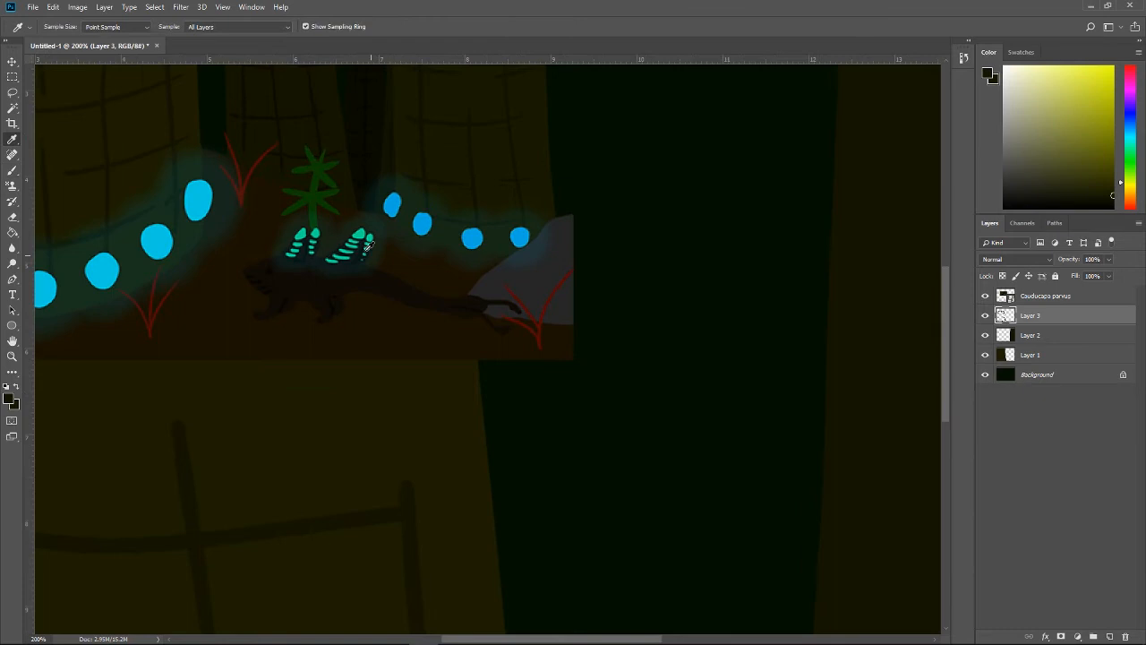
left_click(320, 111)
key("ctrl+minus")
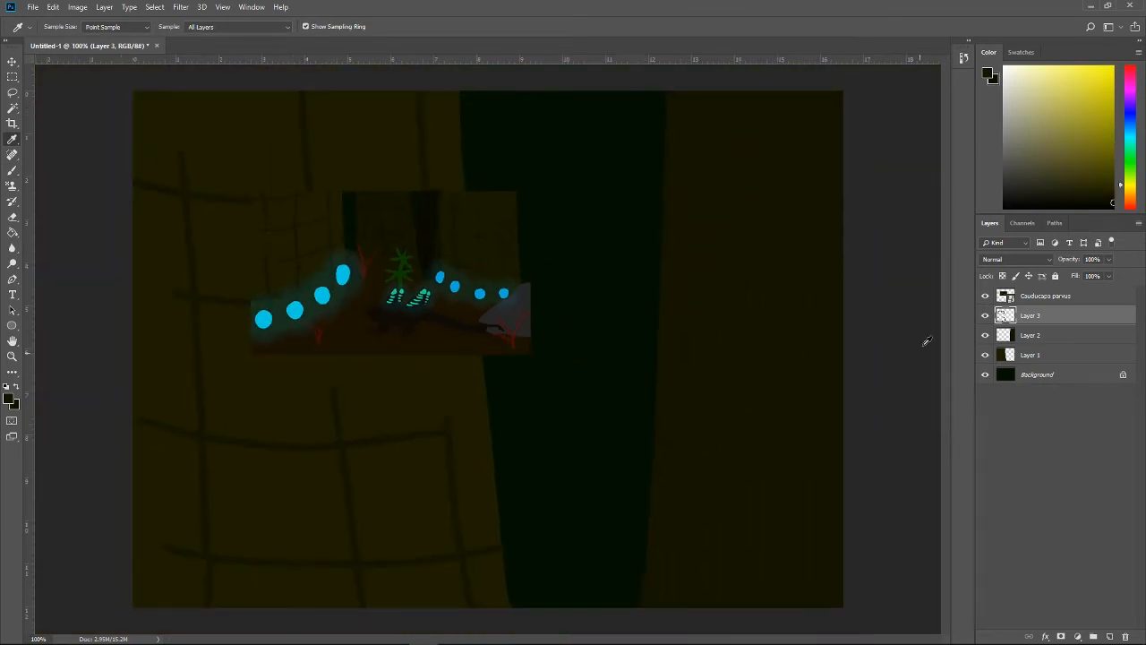
left_click(985, 296)
key("ctrl+minus")
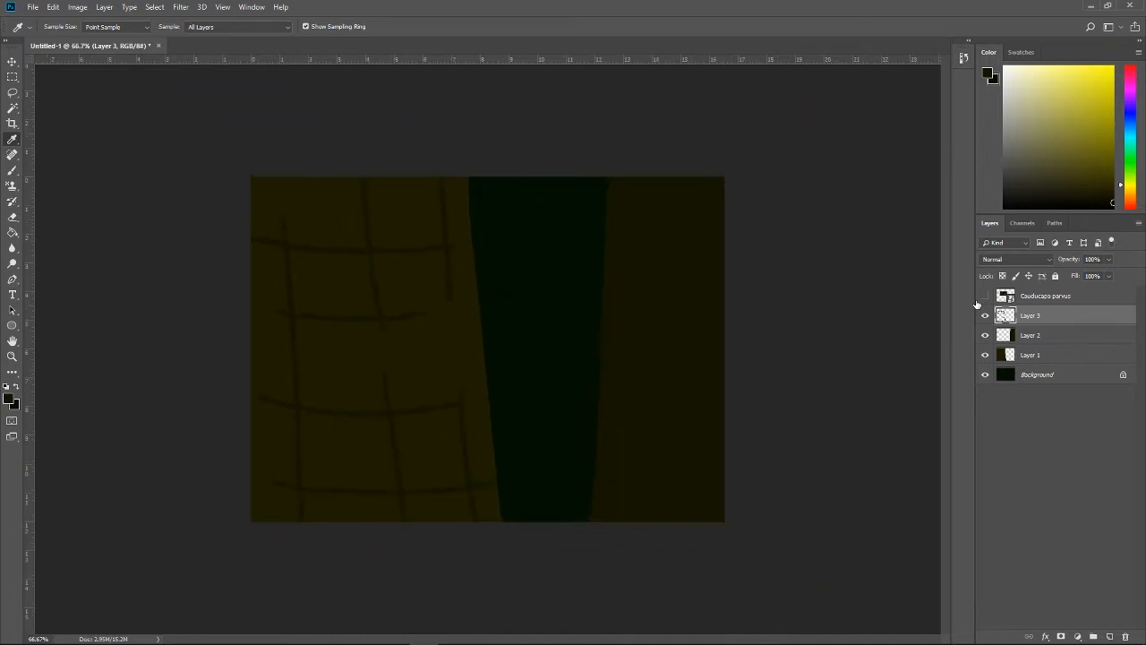
key("b")
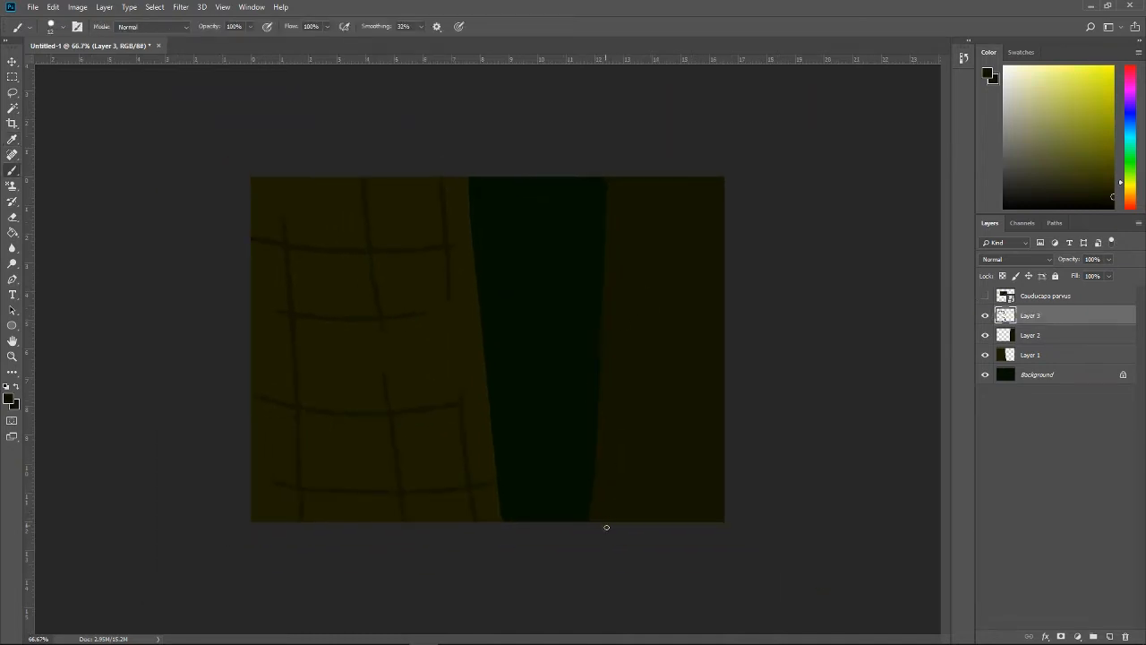
Step: Paint vertical and curved horizontal bark lines on the darker right trunk, undoing unsatisfactory strokes
left_click_drag(615, 527, 629, 233)
key("ctrl+z")
left_click_drag(642, 247, 638, 285)
key("ctrl+z")
Step: Crop the canvas narrower on both its left and right sides
left_click(12, 123)
left_click_drag(253, 348, 278, 349)
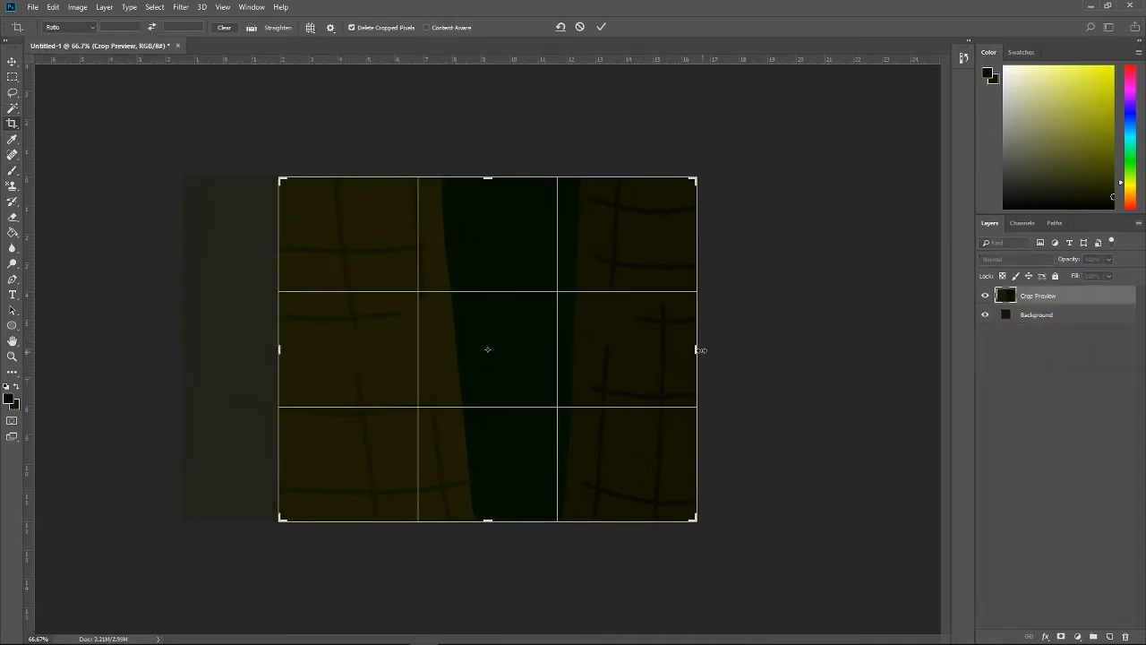
mouse_move(696, 348)
left_mouse_down()
mouse_move(691, 329)
mouse_move(679, 339)
left_mouse_up()
key("Return")
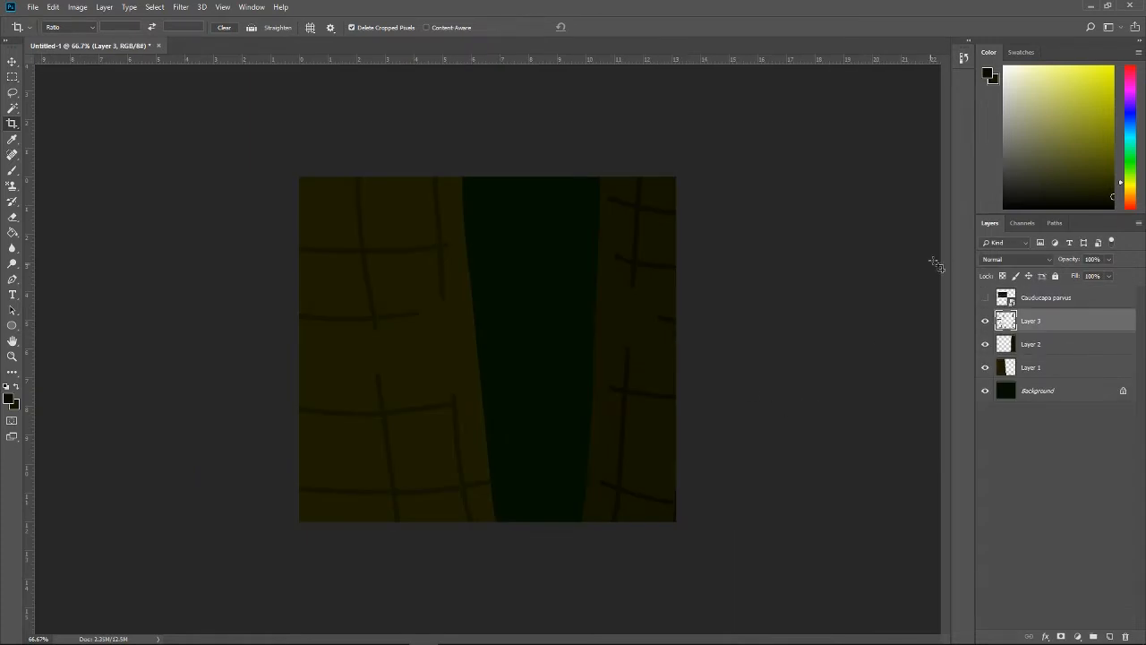
Step: Sample the dark creature's body colour from the reference image, add a new layer above the bark lines, and hide the reference
left_click(986, 297)
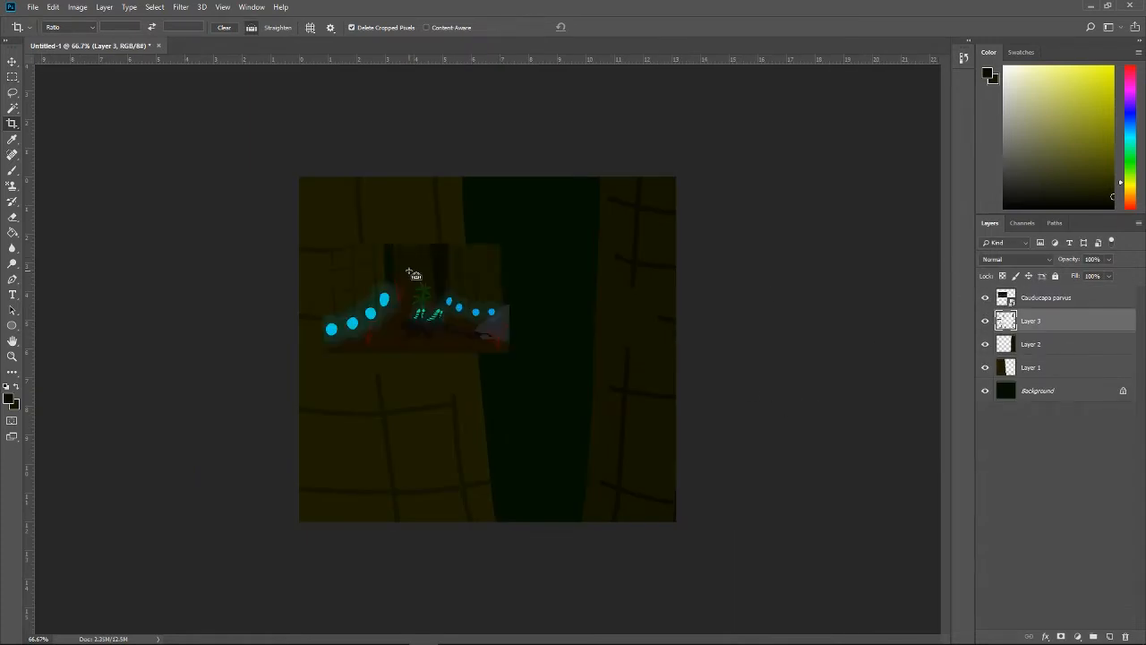
key("ctrl+plus")
key("ctrl+plus")
key("i")
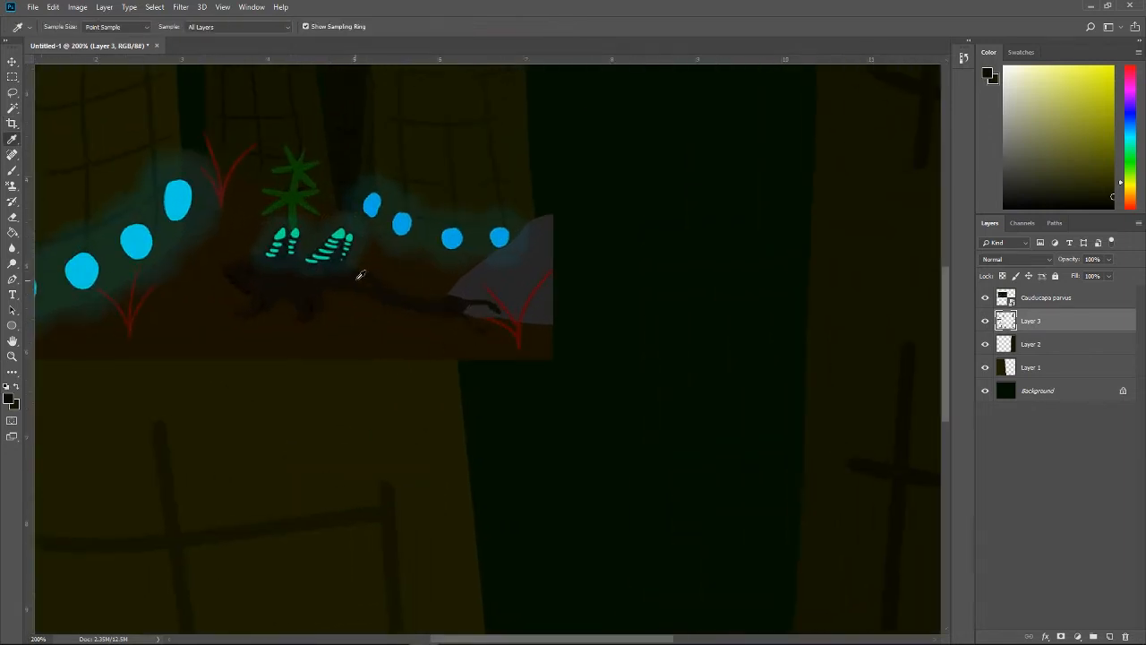
left_click(376, 287)
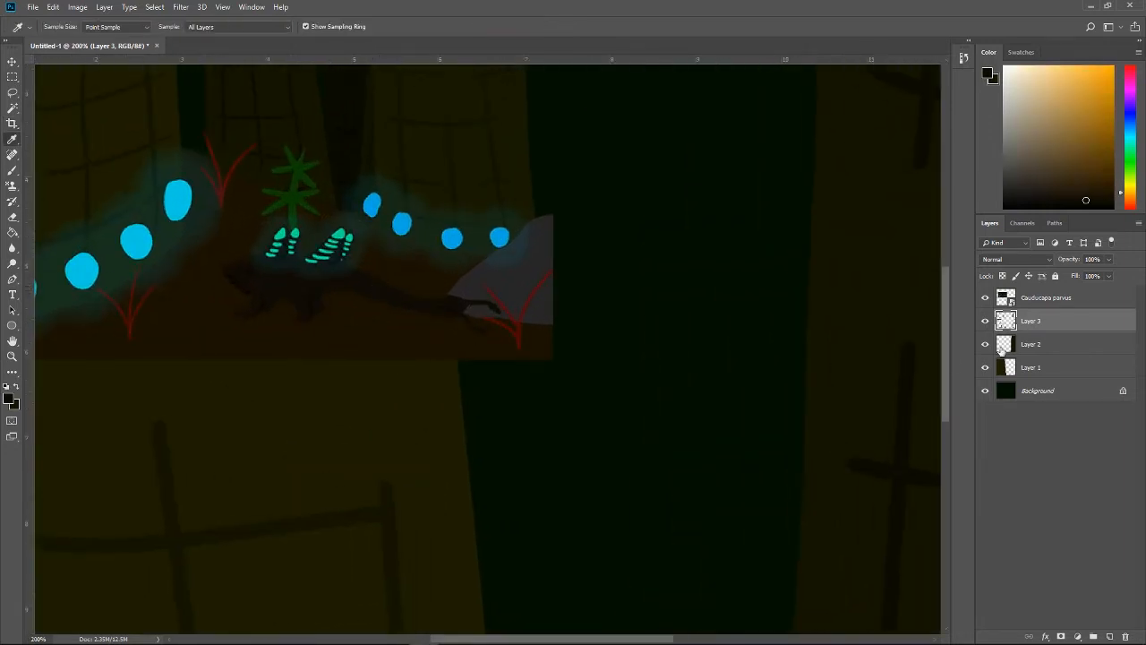
left_click(1109, 636)
left_click(986, 298)
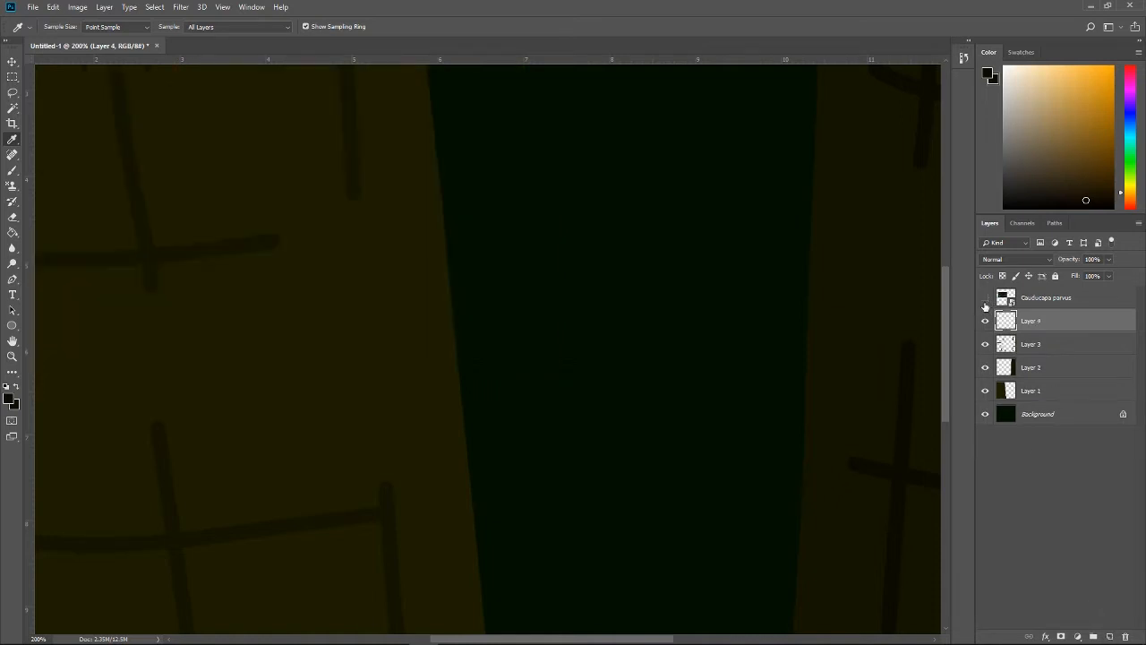
key("ctrl+minus")
key("b")
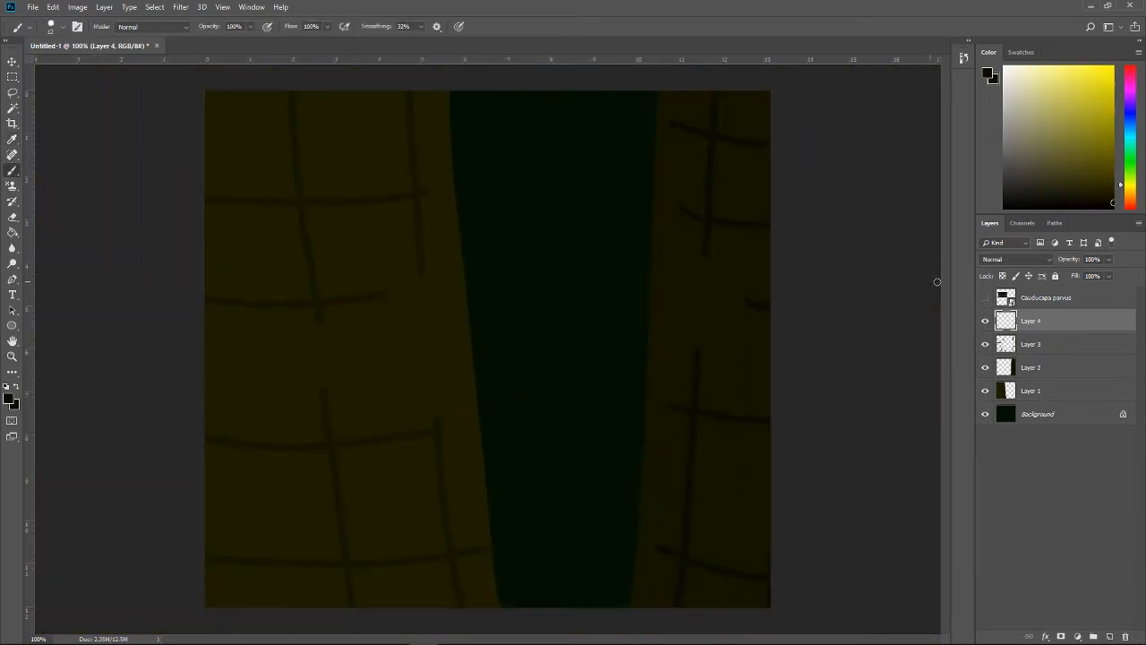
Step: Show the Cauducapa parvus reference layer again and move it to the upper-right corner of the canvas
left_click(985, 298)
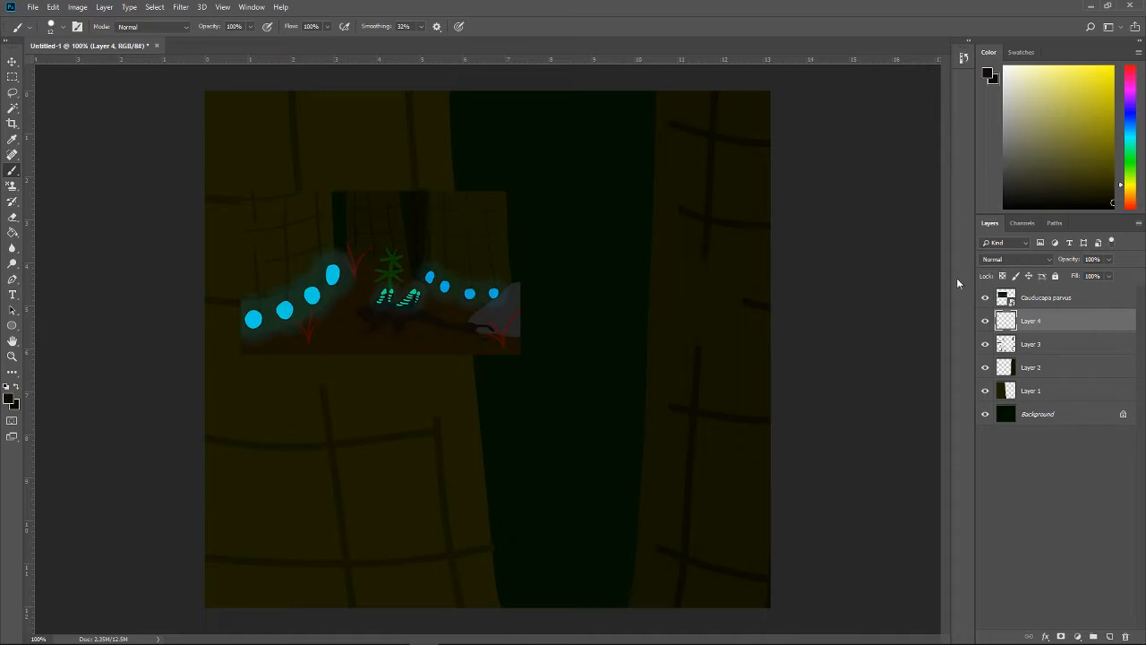
key("ctrl+t")
key("Return")
left_click(1026, 299)
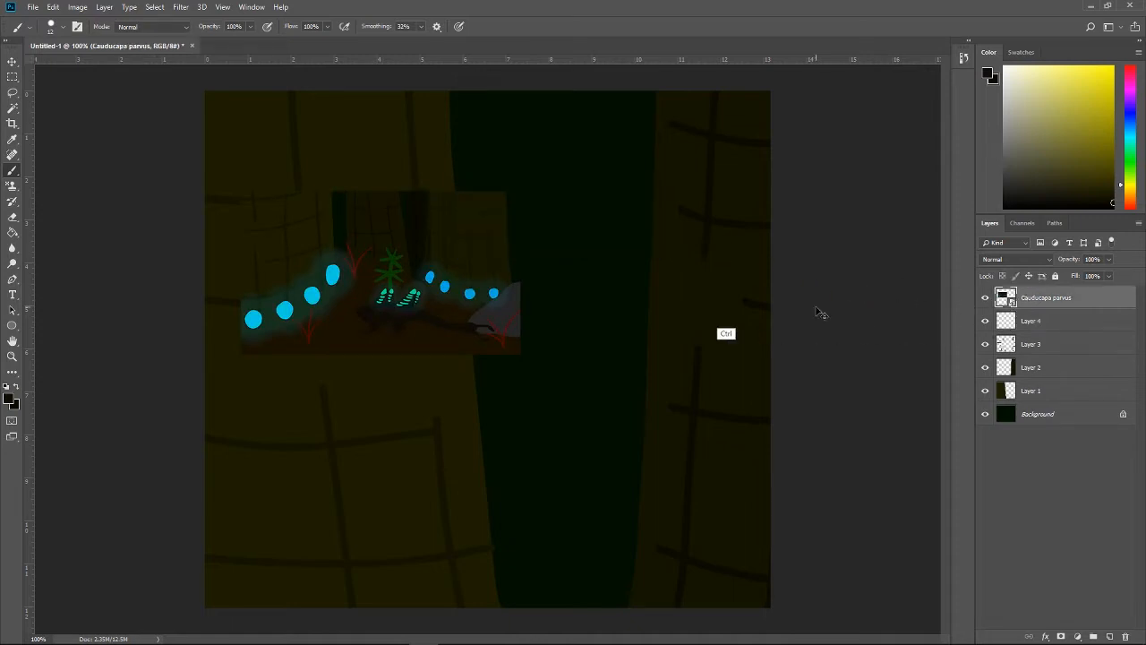
key("ctrl+t")
mouse_move(476, 250)
left_mouse_down()
mouse_move(633, 141)
mouse_move(738, 128)
mouse_move(739, 81)
left_mouse_up()
key("Return")
key("b")
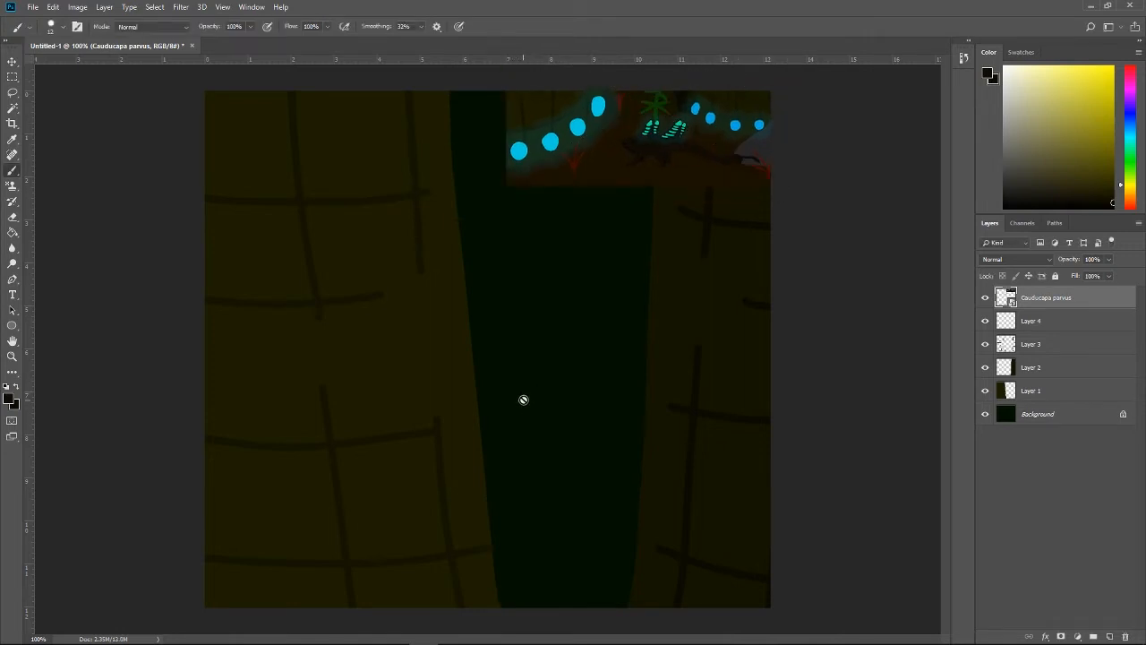
Step: On Layer 4, try long curved strokes for the creature's outline on the left trunk, undoing each one
left_click(1029, 323)
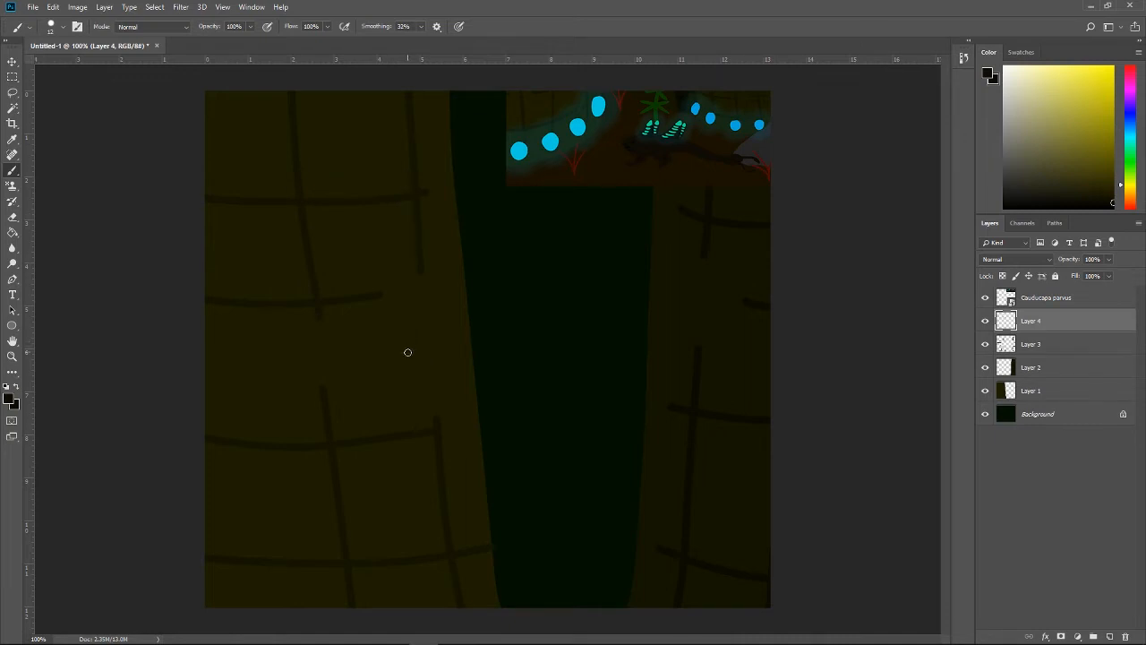
left_click_drag(406, 357, 403, 214)
key("ctrl+z")
mouse_move(425, 397)
left_mouse_down()
mouse_move(410, 236)
mouse_move(418, 259)
mouse_move(417, 148)
left_mouse_up()
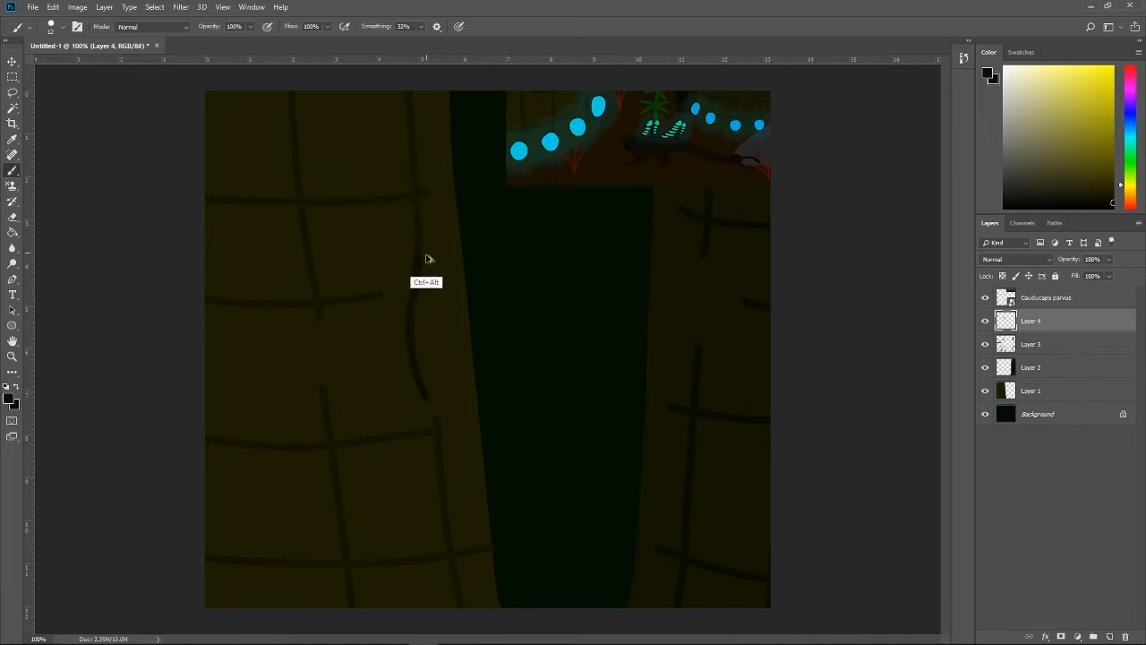
key("ctrl+z")
left_click_drag(407, 256, 450, 408)
key("ctrl+z")
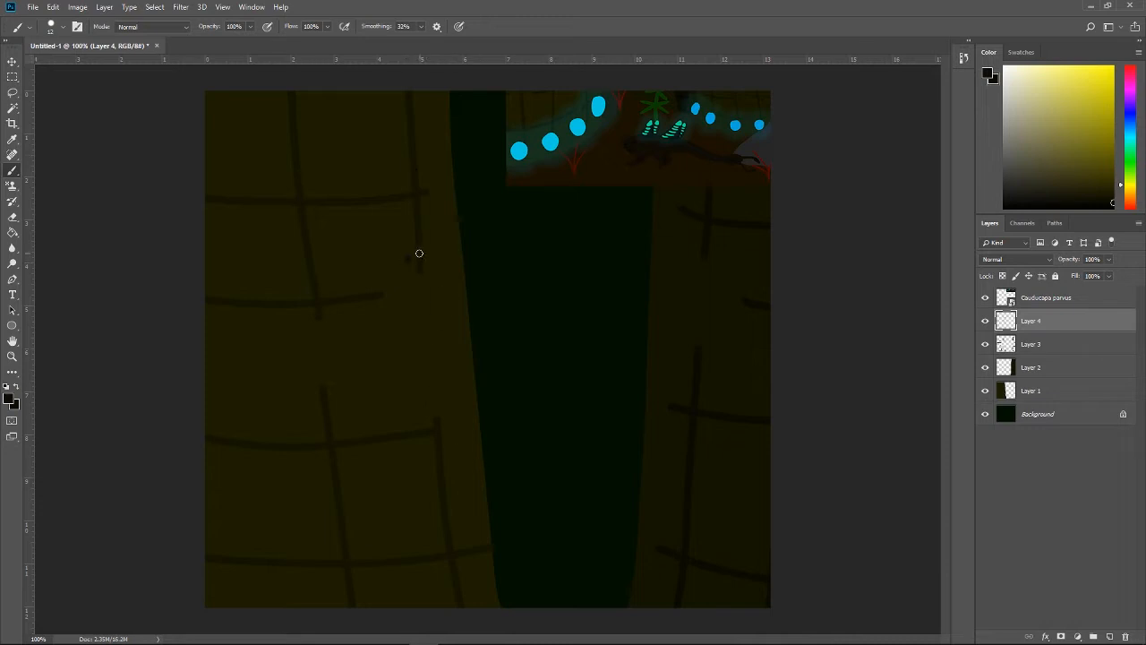
left_click_drag(404, 238, 465, 441)
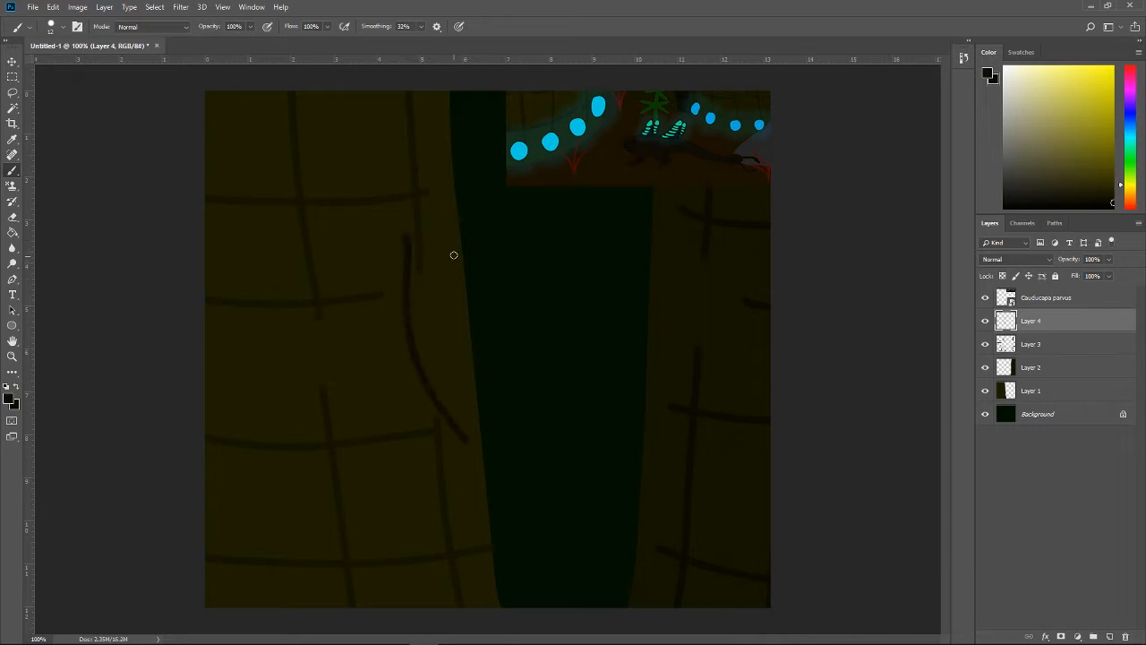
key("ctrl+z")
mouse_move(409, 236)
left_mouse_down()
mouse_move(400, 380)
mouse_move(439, 439)
left_mouse_up()
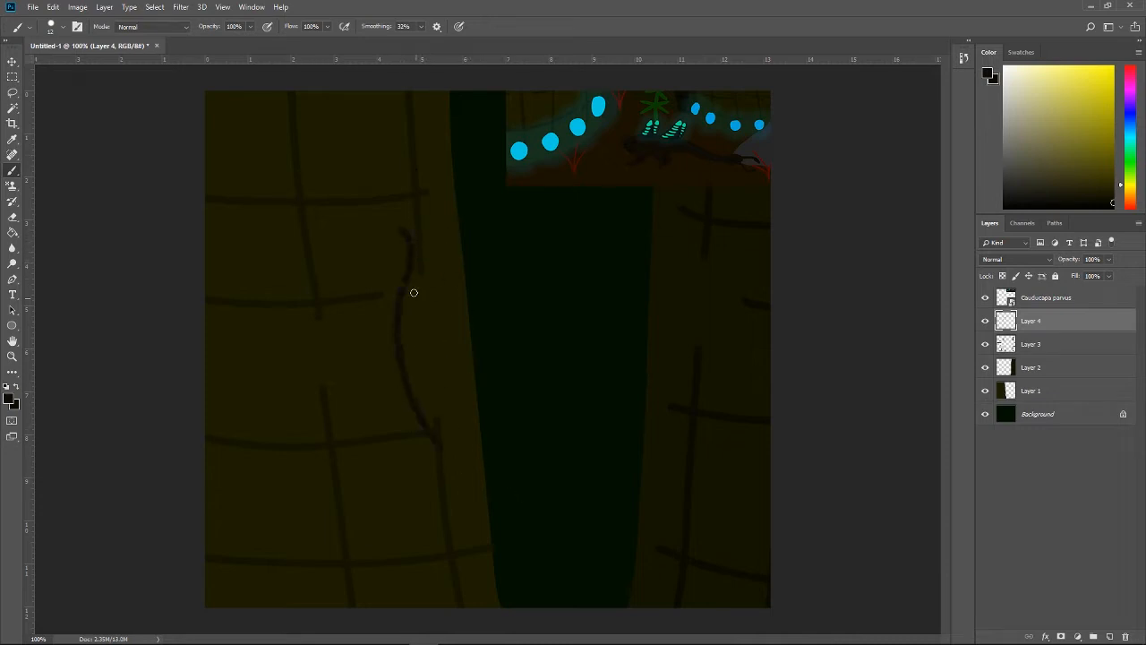
key("ctrl+z")
Step: Paint the creature's head and throat as an S-shaped outline across the upper part of the left trunk
mouse_move(410, 191)
left_mouse_down()
mouse_move(288, 236)
mouse_move(304, 211)
mouse_move(297, 220)
mouse_move(370, 237)
left_mouse_up()
key("ctrl+z")
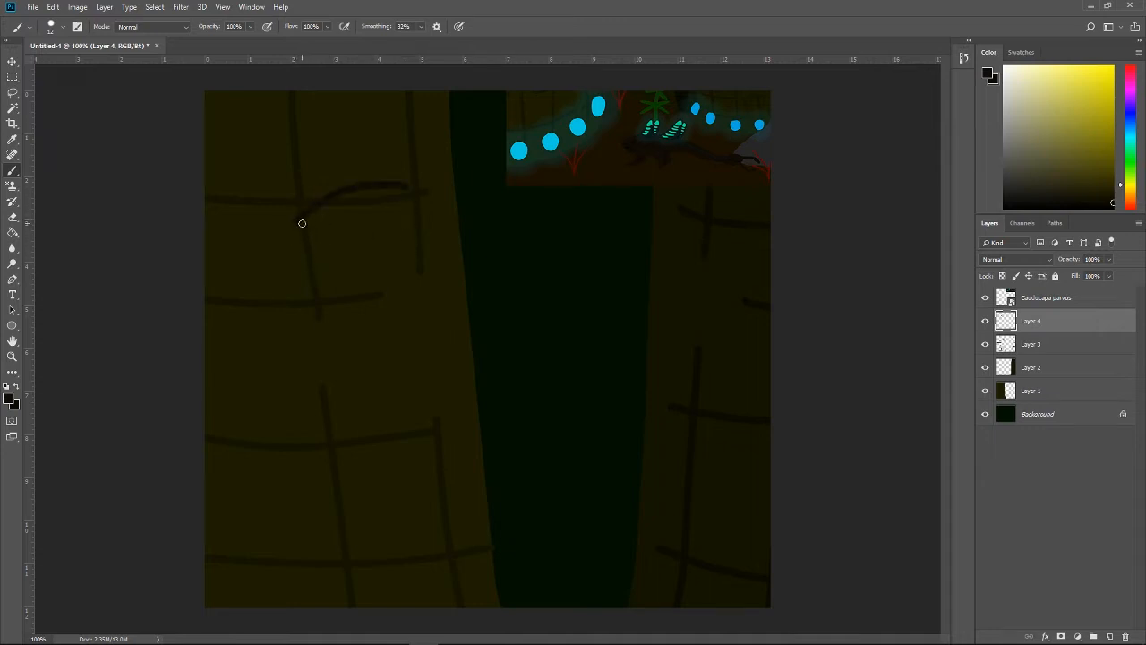
mouse_move(301, 221)
left_mouse_down()
mouse_move(359, 271)
mouse_move(348, 261)
mouse_move(386, 236)
mouse_move(364, 245)
mouse_move(376, 241)
mouse_move(402, 272)
mouse_move(391, 245)
mouse_move(402, 284)
left_mouse_up()
key("ctrl+z")
key("ctrl+z")
key("ctrl+z")
key("ctrl+z")
mouse_move(362, 241)
left_mouse_down()
mouse_move(391, 250)
mouse_move(399, 266)
mouse_move(395, 256)
mouse_move(389, 315)
left_mouse_up()
key("ctrl+plus")
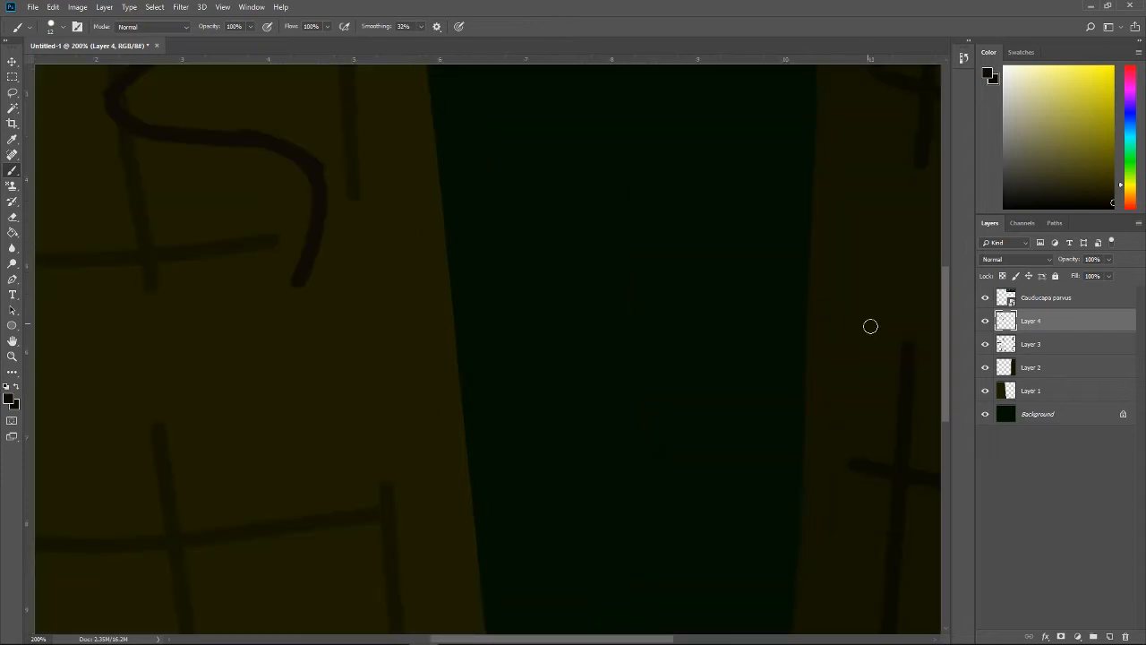
left_click_drag(946, 331, 949, 298)
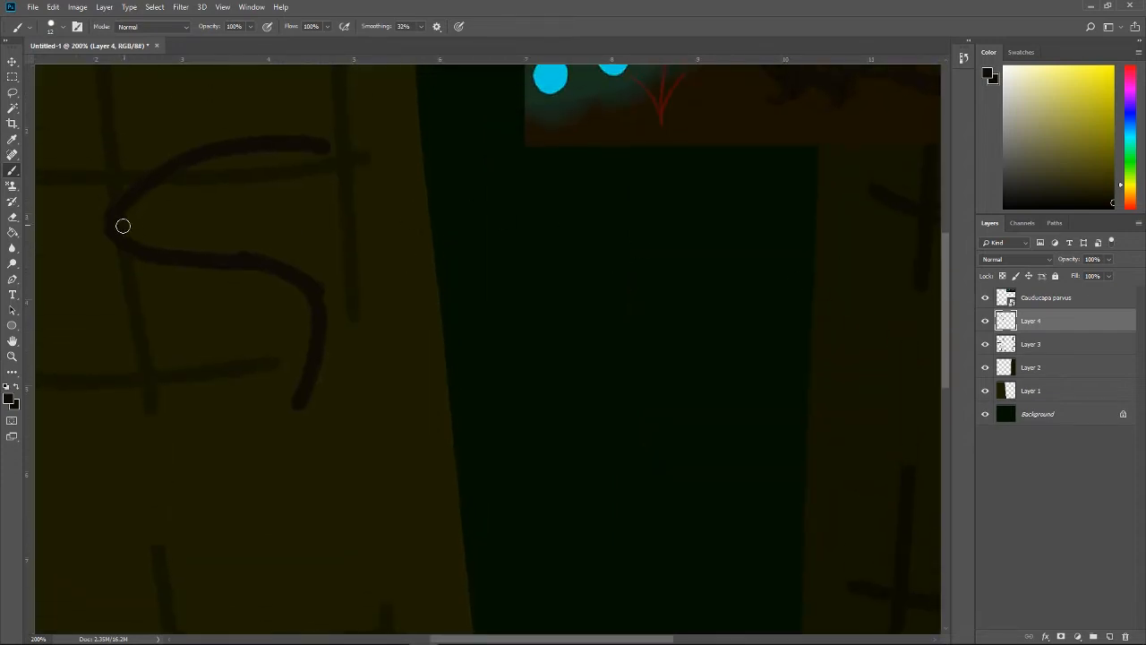
key("s")
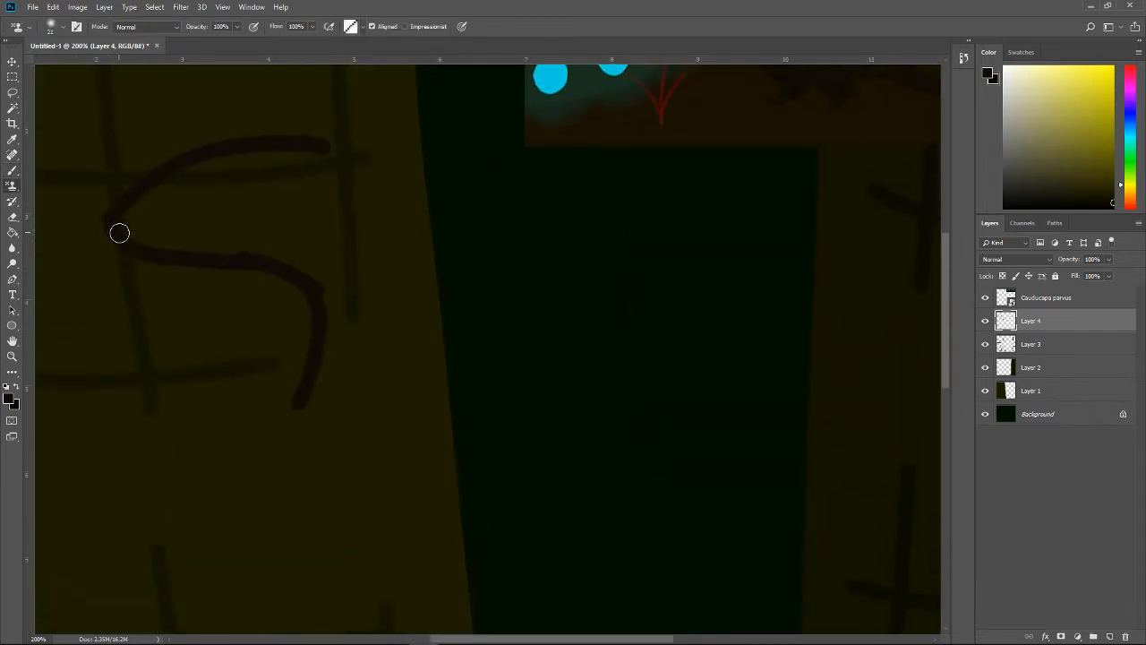
key("b")
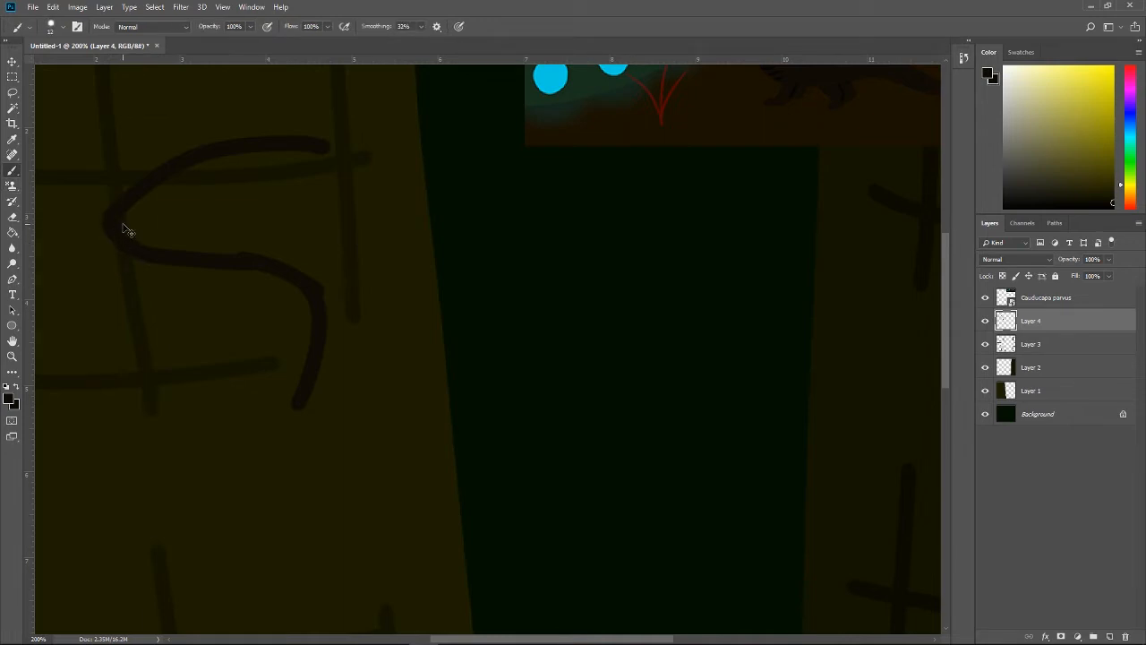
key("ctrl+minus")
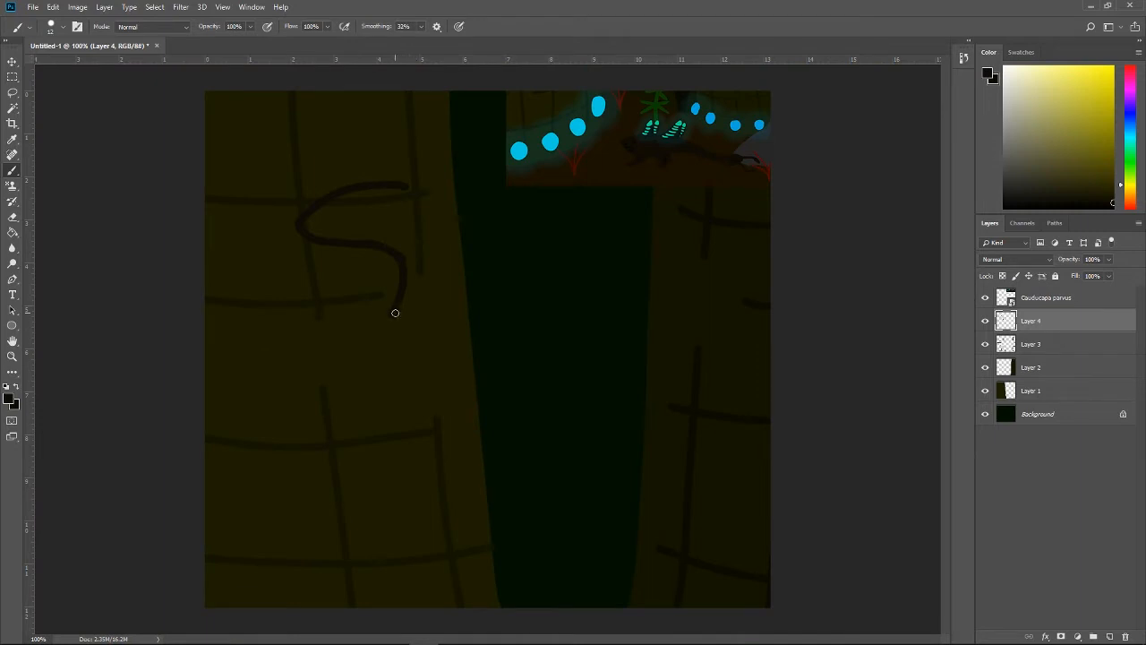
Step: Extend the throat line downward in a long curve over the left trunk, redoing the first stroke
mouse_move(395, 317)
left_mouse_down()
mouse_move(437, 504)
mouse_move(430, 496)
left_mouse_up()
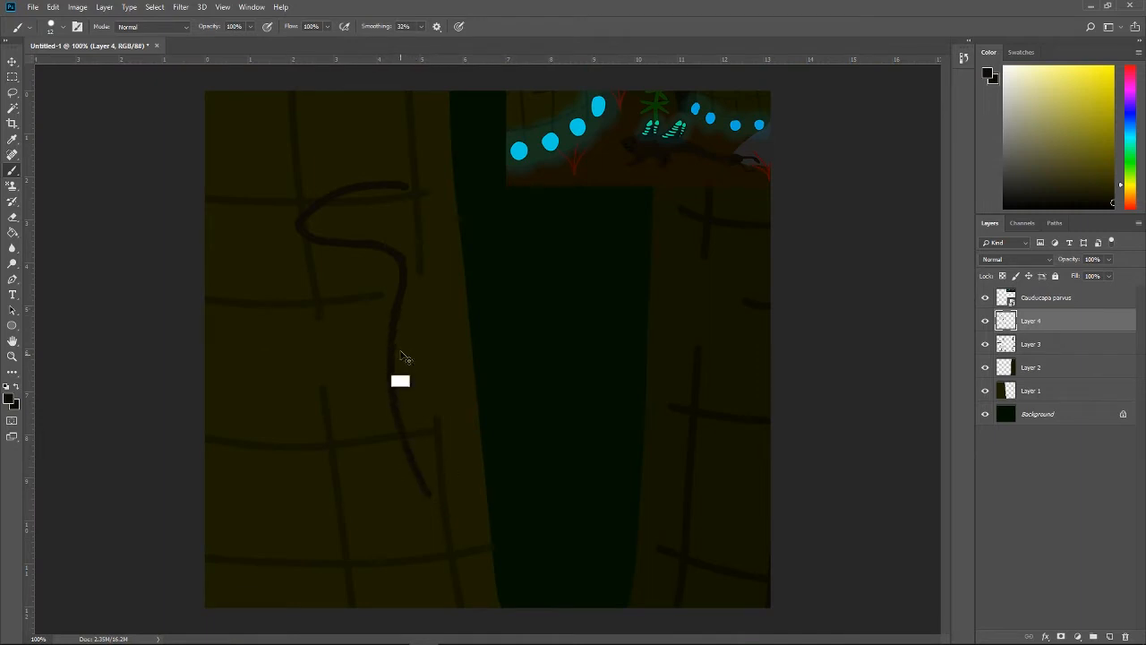
key("ctrl+z")
mouse_move(397, 309)
left_mouse_down()
mouse_move(485, 526)
mouse_move(490, 497)
left_mouse_up()
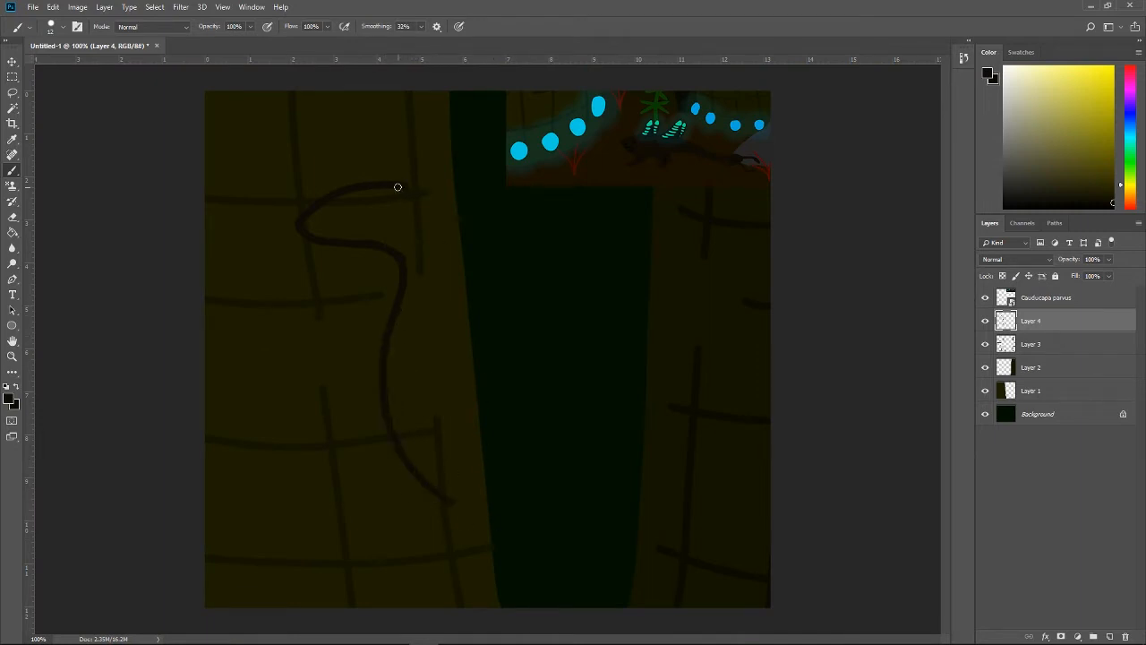
Step: Paint the line down the back of the neck and continue the lower body curve across the gap to the right trunk
left_click_drag(397, 186, 454, 277)
key("ctrl+z")
mouse_move(409, 192)
left_mouse_down()
mouse_move(448, 278)
mouse_move(444, 235)
mouse_move(466, 298)
left_mouse_up()
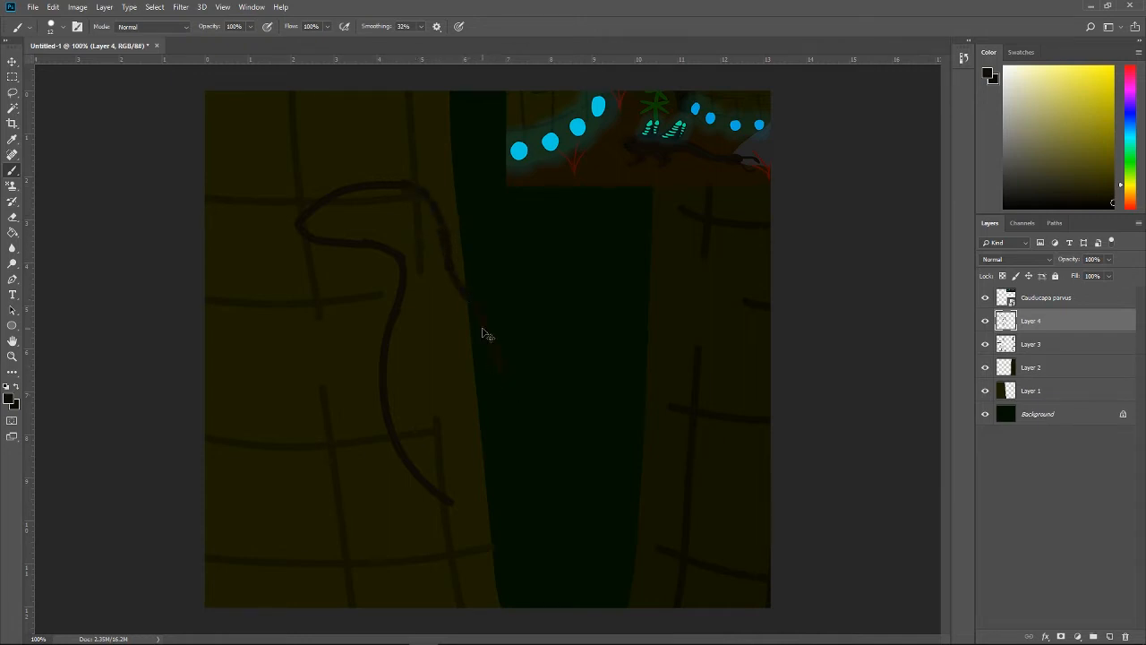
key("ctrl+z")
key("e")
mouse_move(447, 268)
left_mouse_down()
mouse_move(447, 214)
mouse_move(454, 254)
mouse_move(448, 246)
mouse_move(485, 302)
mouse_move(445, 245)
mouse_move(467, 319)
left_mouse_up()
key("b")
left_click_drag(443, 494, 548, 498)
Step: Adjust the Background layer's Hue/Saturation with Saturation +6 and Lightness +5
left_click(1052, 419)
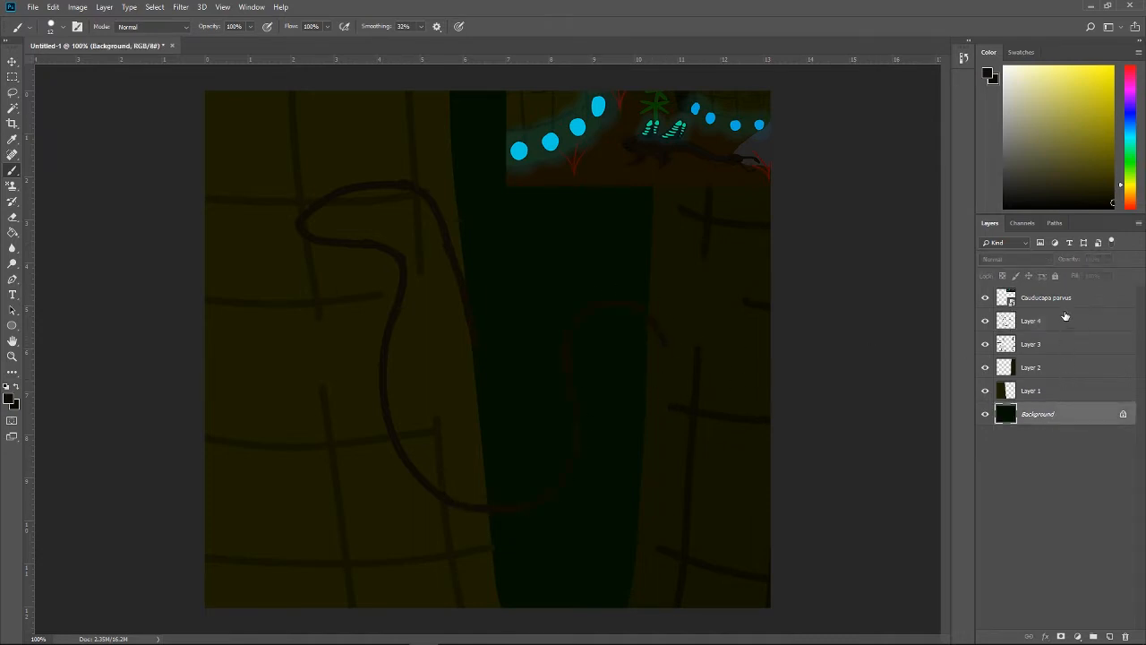
key("ctrl+u")
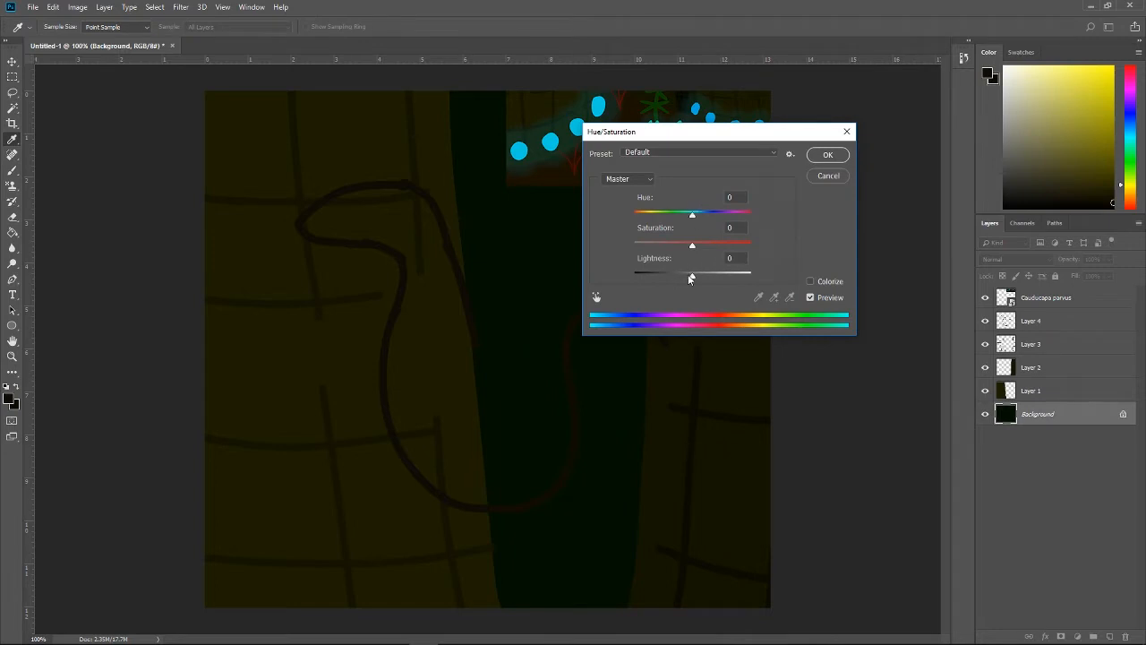
left_click_drag(688, 274, 696, 249)
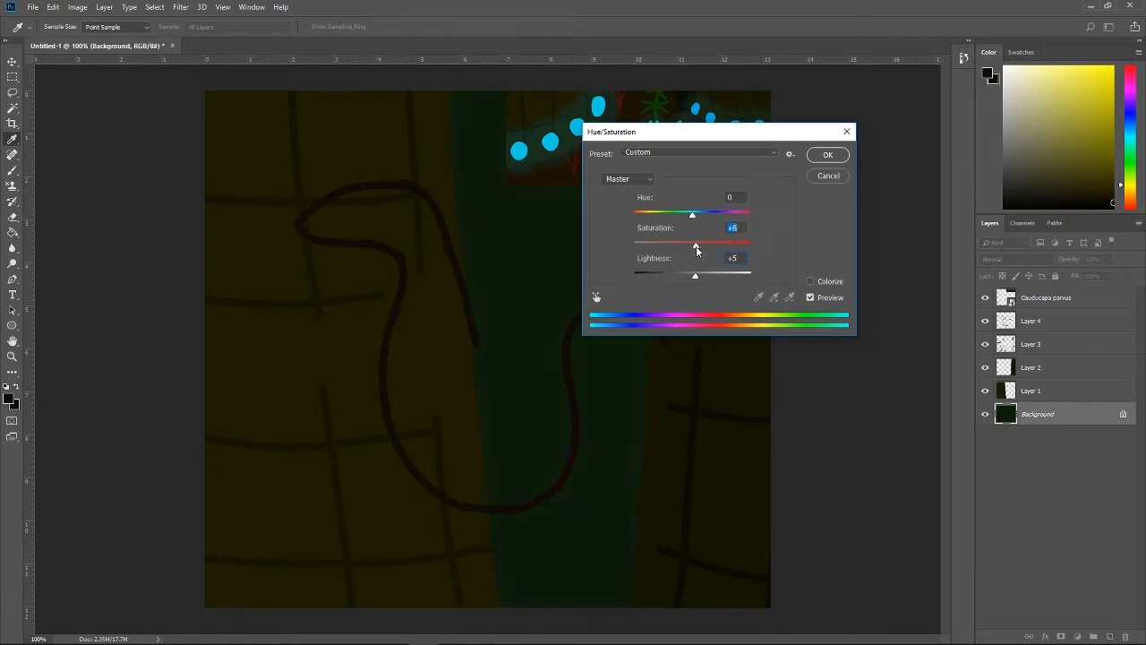
left_click(826, 155)
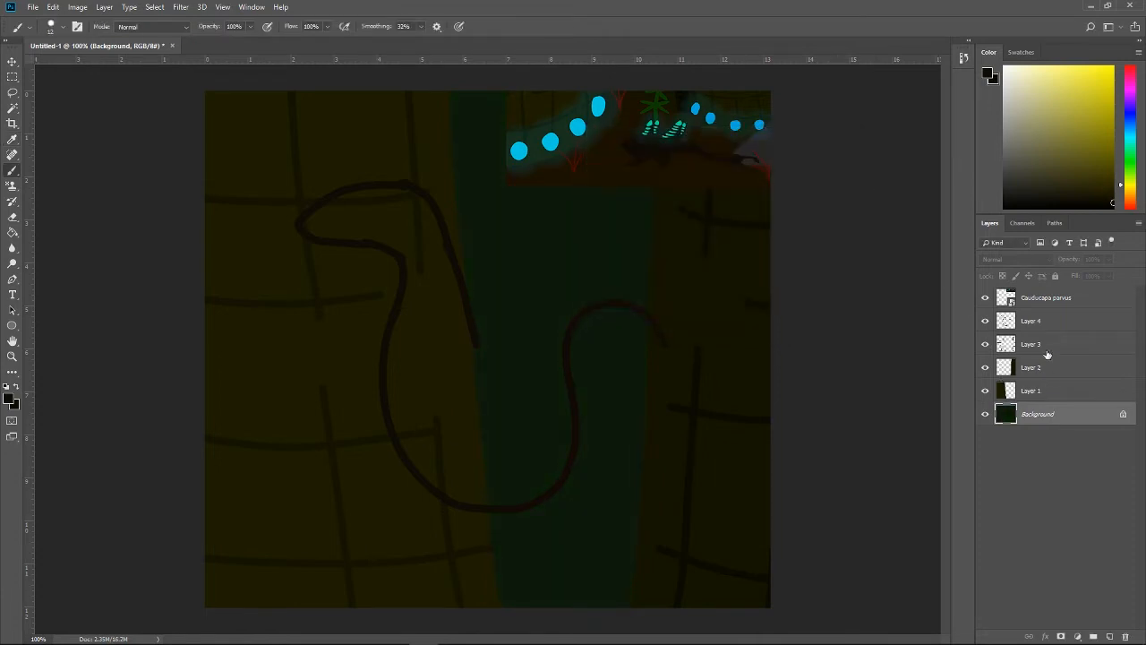
Step: Sample the outline colour and try strokes on Layer 4 that extend the creature's back line across the gap
left_click(1059, 324)
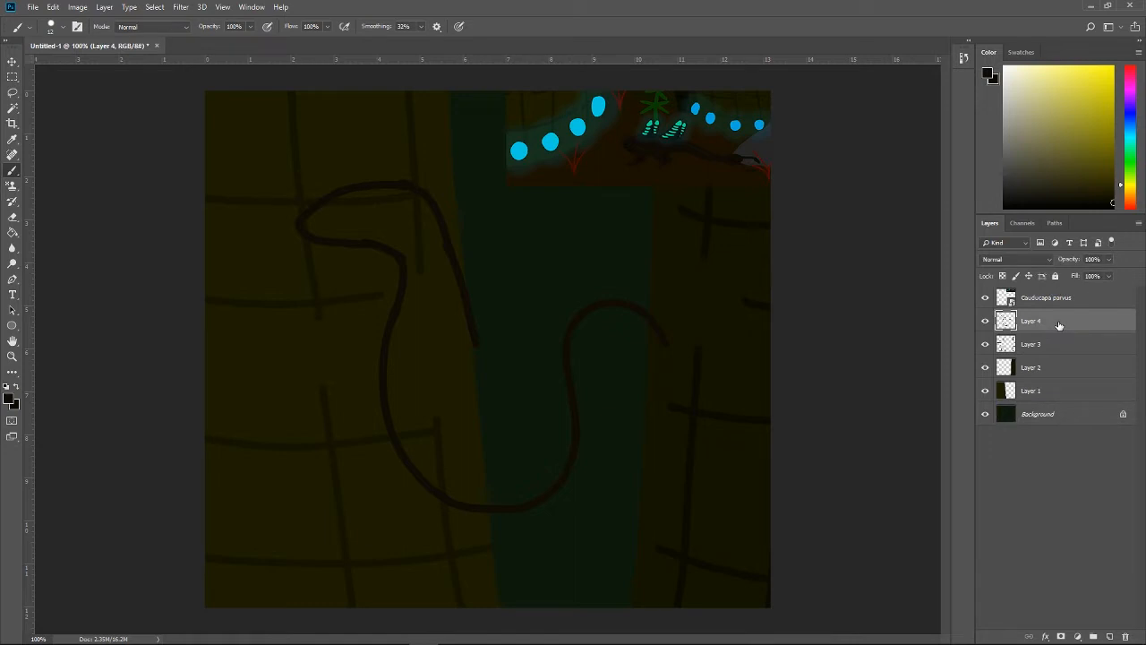
left_click(572, 378, "alt")
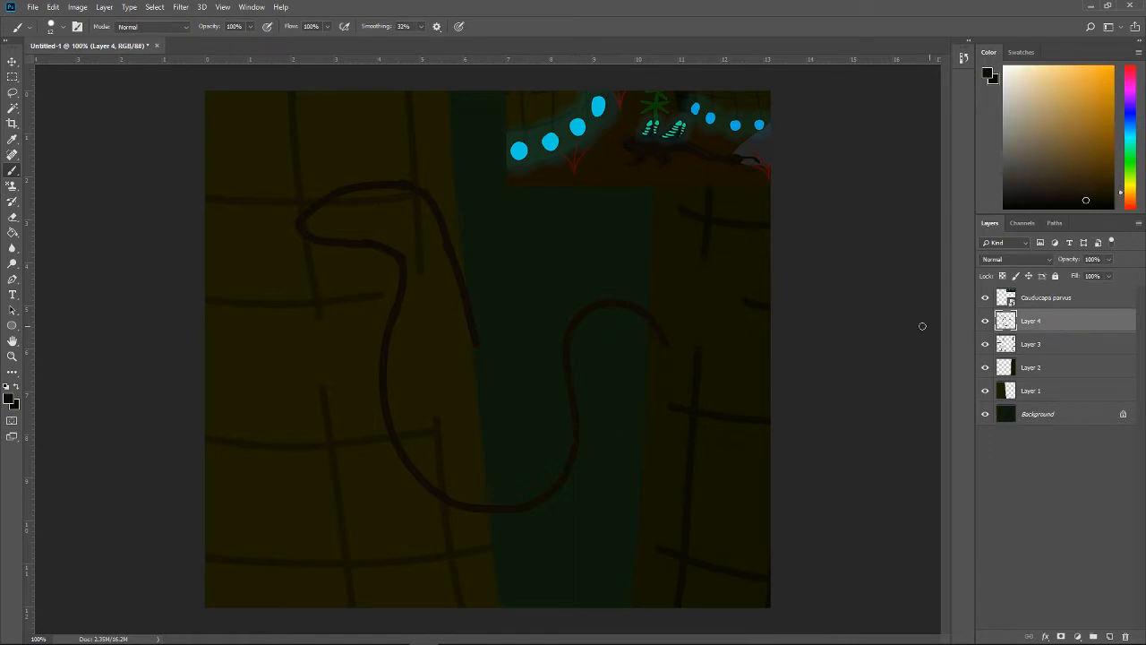
mouse_move(473, 334)
left_mouse_down()
mouse_move(493, 448)
mouse_move(508, 446)
left_mouse_up()
key("ctrl+z")
left_click_drag(483, 363, 540, 412)
key("ctrl+z")
mouse_move(469, 333)
left_mouse_down()
mouse_move(502, 432)
mouse_move(649, 252)
left_mouse_up()
Step: Undo the whole creature outline on Layer 4 together with the background colour adjustment
key("ctrl+alt+z")
key("ctrl+alt+z")
key("ctrl+alt+z")
key("ctrl+alt+z")
key("ctrl+alt+z")
key("ctrl+alt+z")
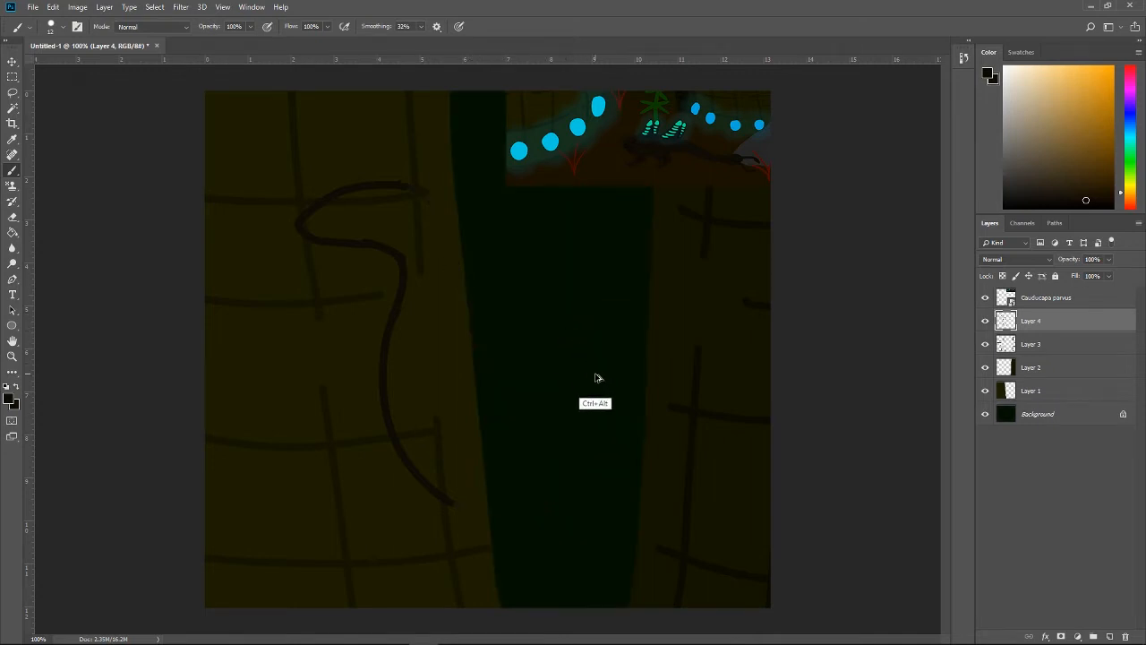
key("ctrl+alt+z")
key("ctrl+alt+z")
key("ctrl+alt+z")
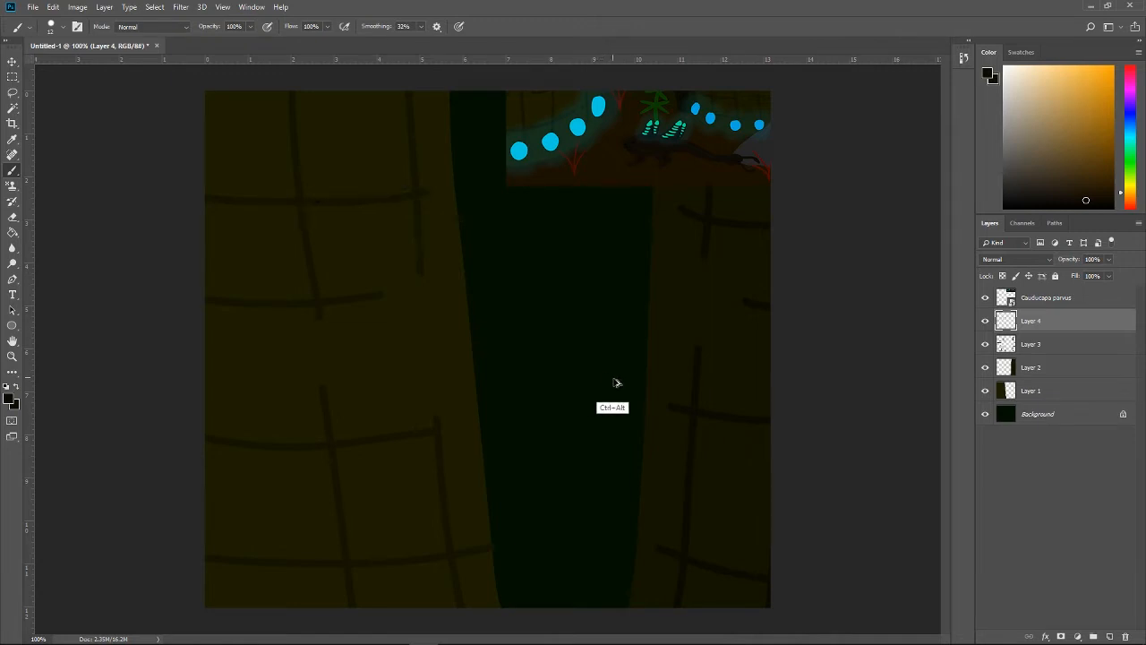
Step: Desaturate and slightly lighten the Background layer using Hue/Saturation with Saturation -29 and Lightness +3
left_click(1032, 414)
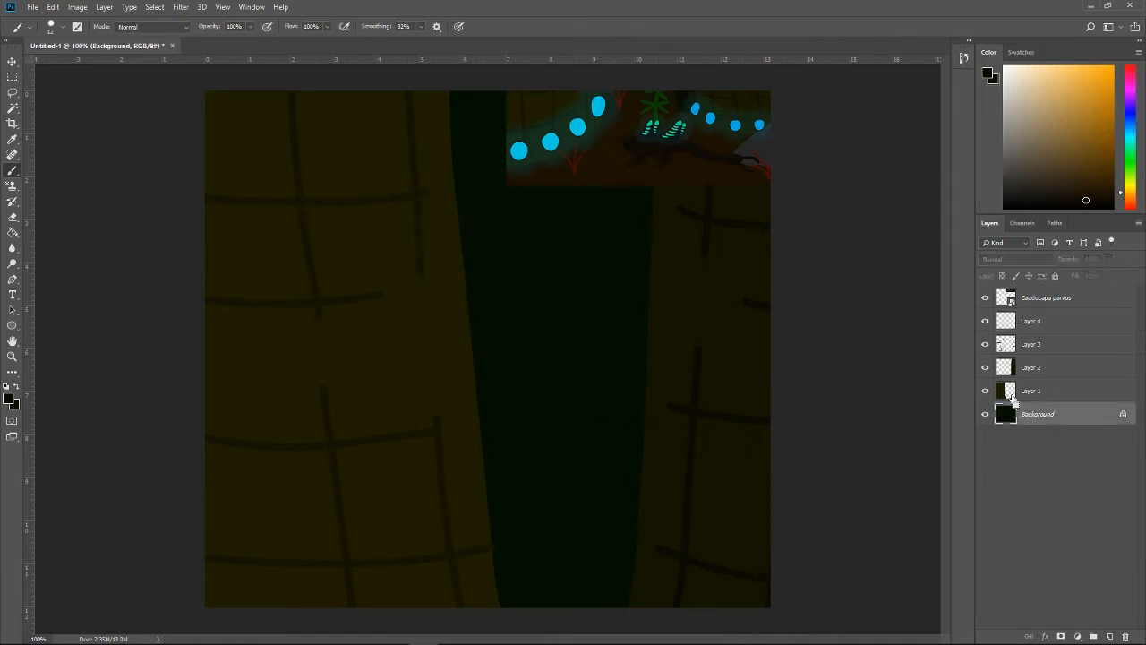
key("ctrl+u")
mouse_move(693, 272)
left_mouse_down()
mouse_move(676, 247)
mouse_move(694, 279)
left_mouse_up()
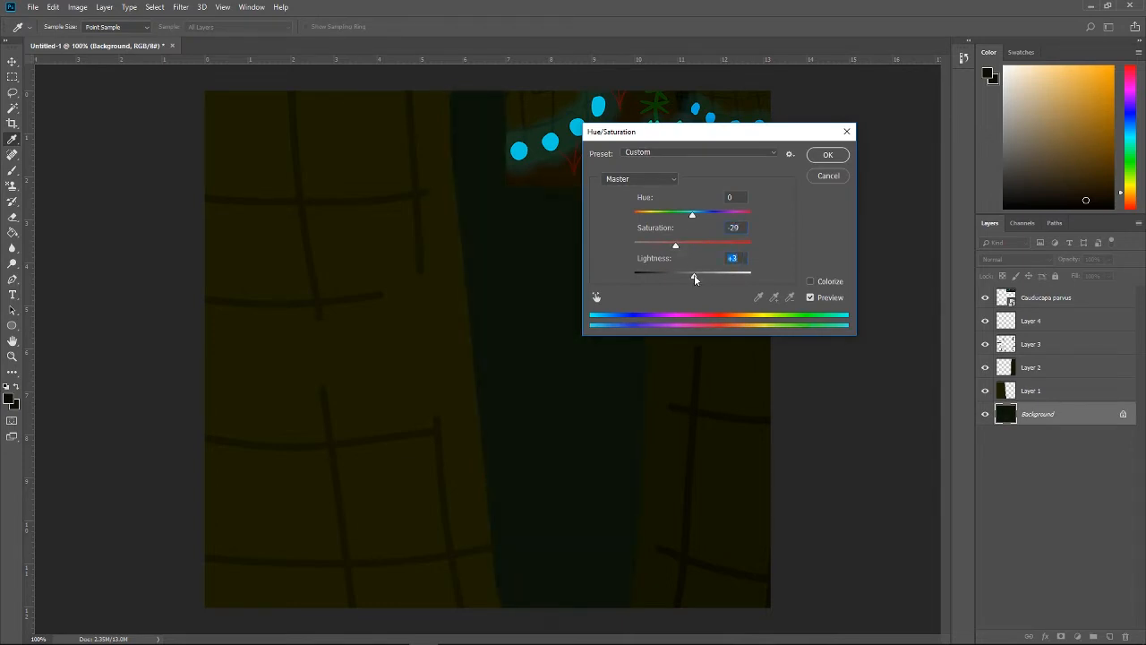
left_click(825, 156)
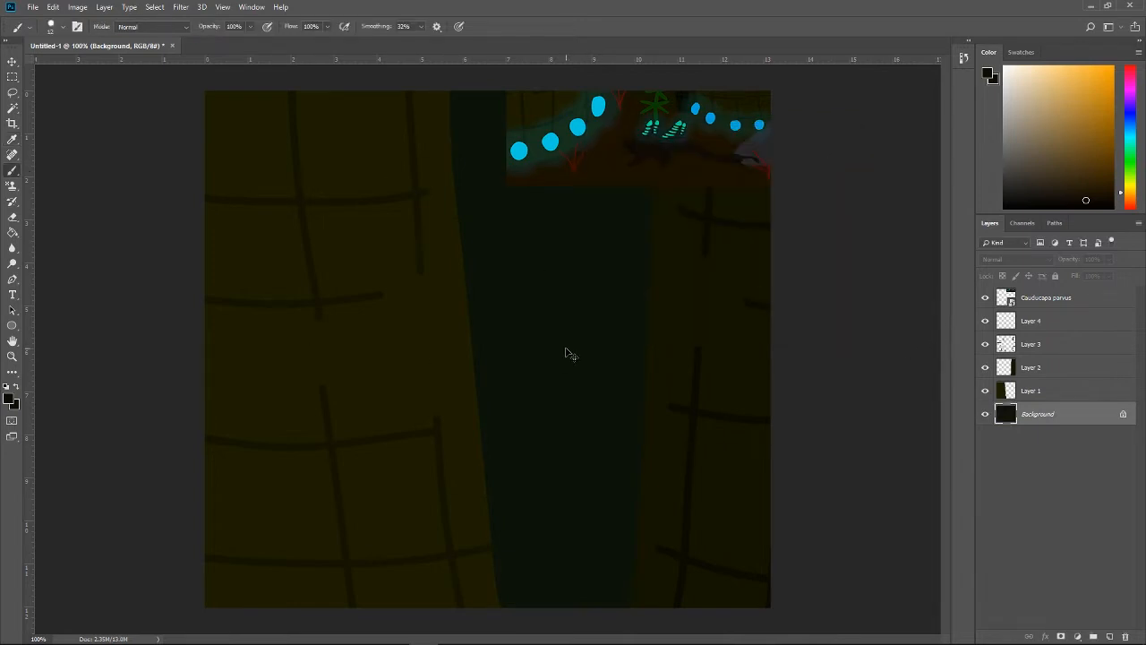
key("ctrl+u")
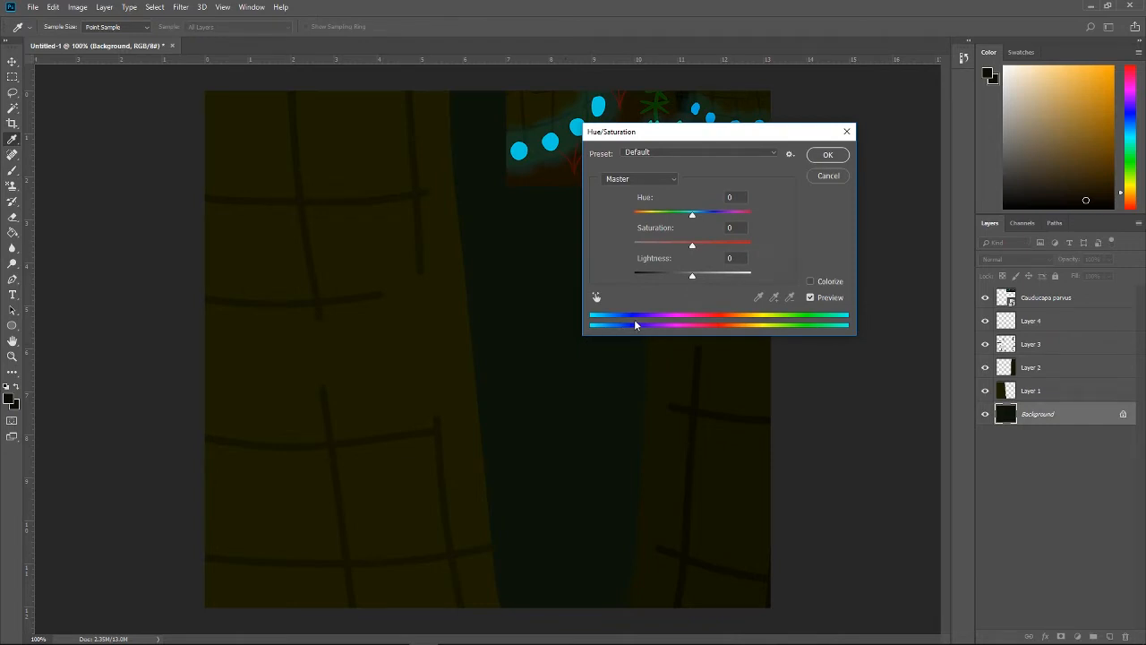
key("Escape")
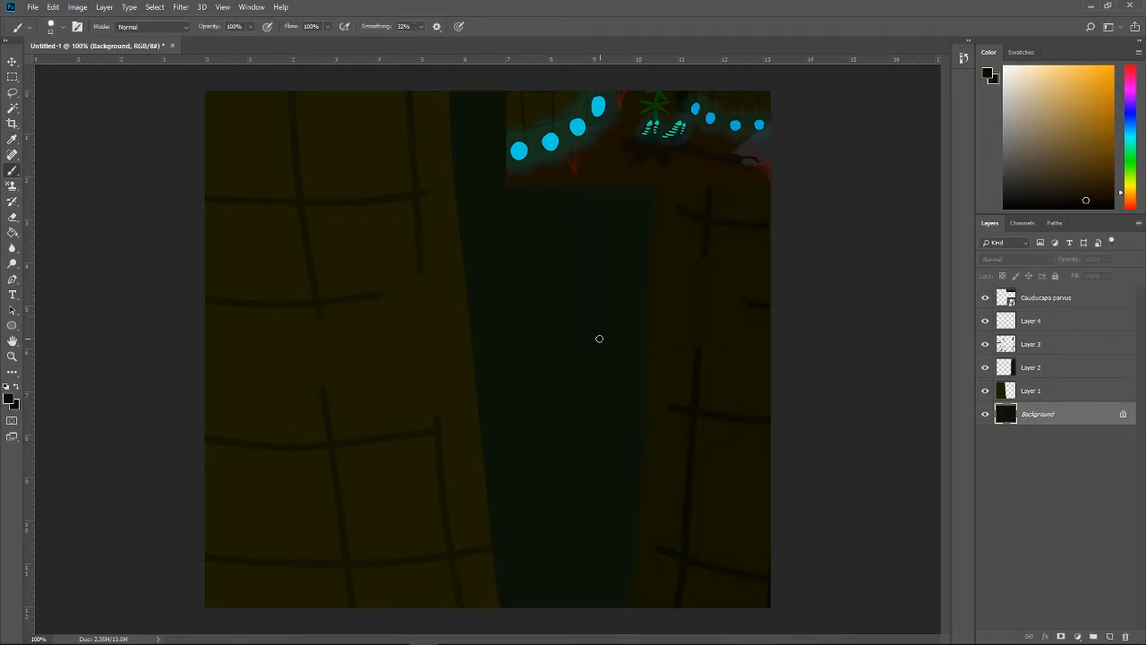
Step: Sample the dark creature's body colour from the reference image and make Layer 4 ready for brush painting
key("i")
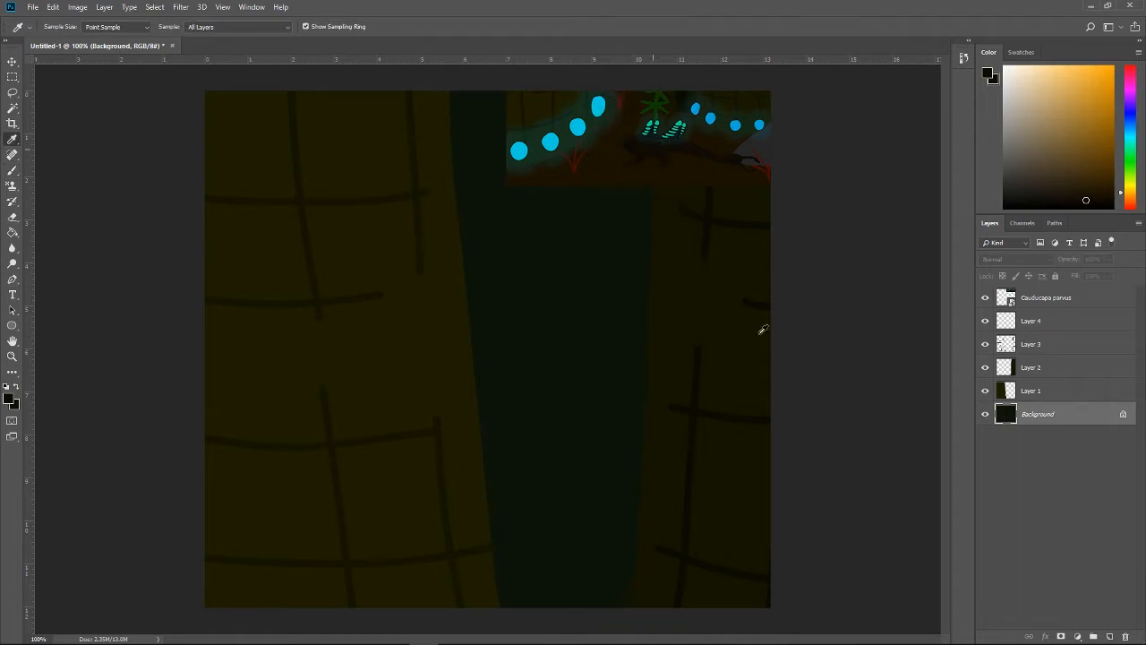
left_click(1075, 322)
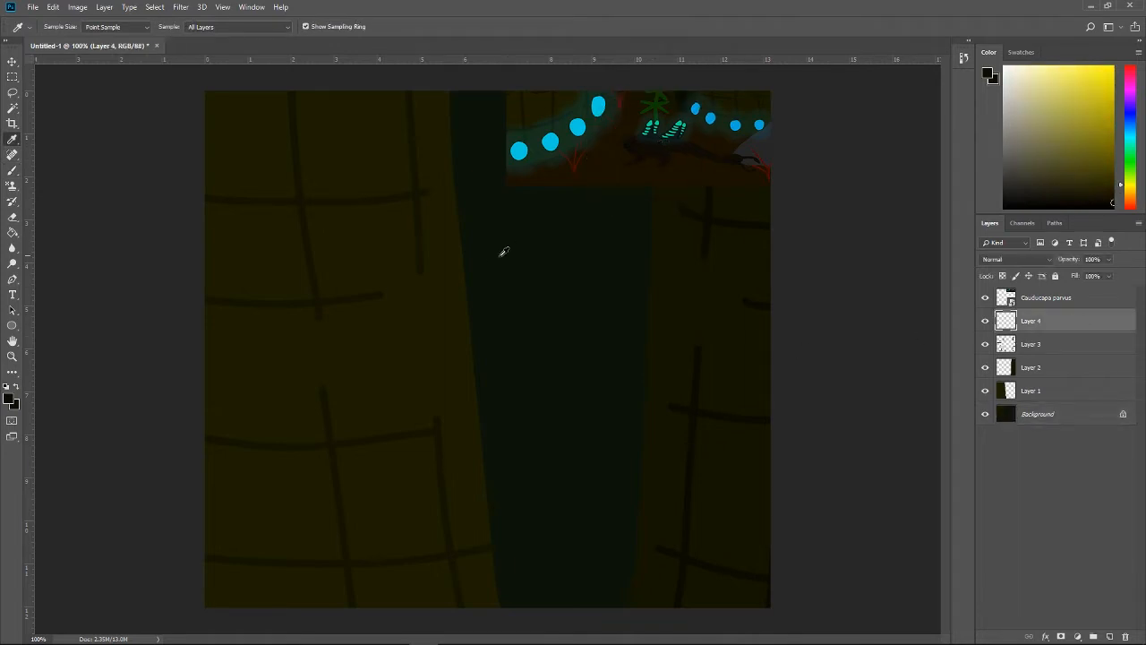
key("b")
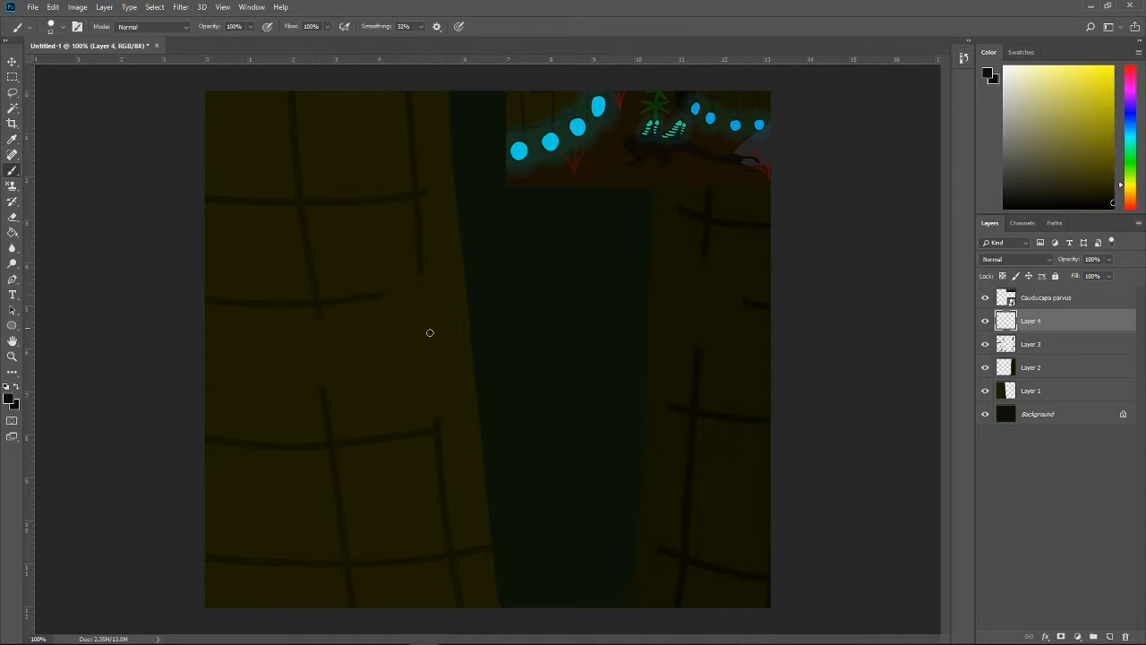
Step: Hide the Cauducapa parvus reference and paint a curved outline stroke down the right edge of the left trunk
mouse_move(416, 391)
left_mouse_down()
mouse_move(409, 215)
mouse_move(420, 205)
left_mouse_up()
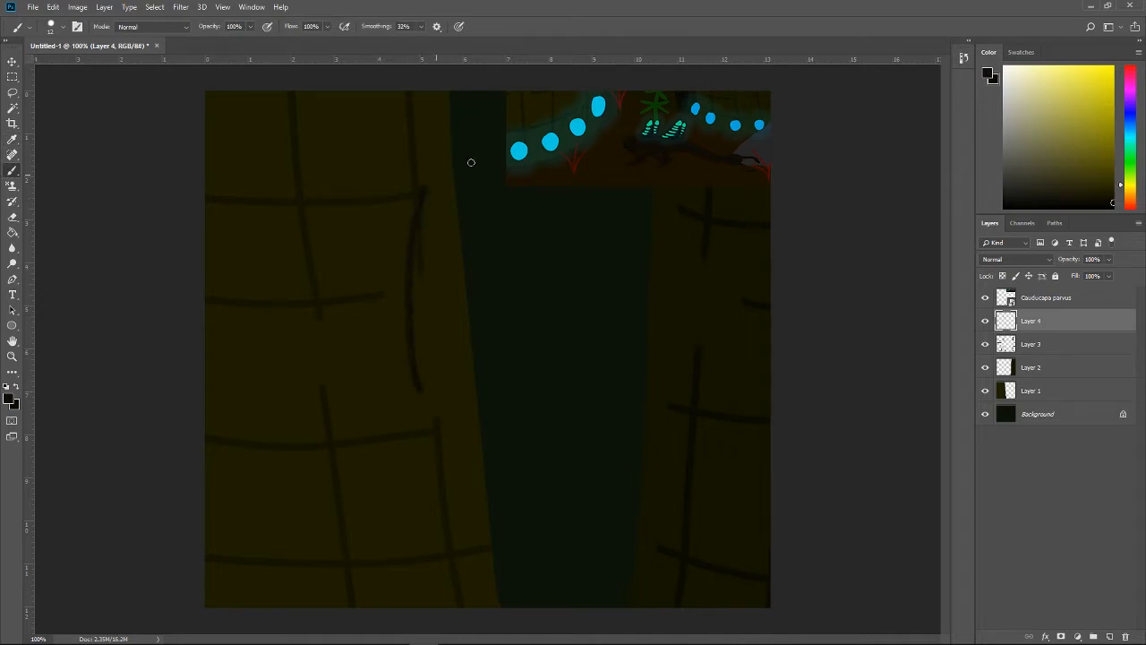
left_click_drag(471, 162, 497, 166)
left_click(987, 299)
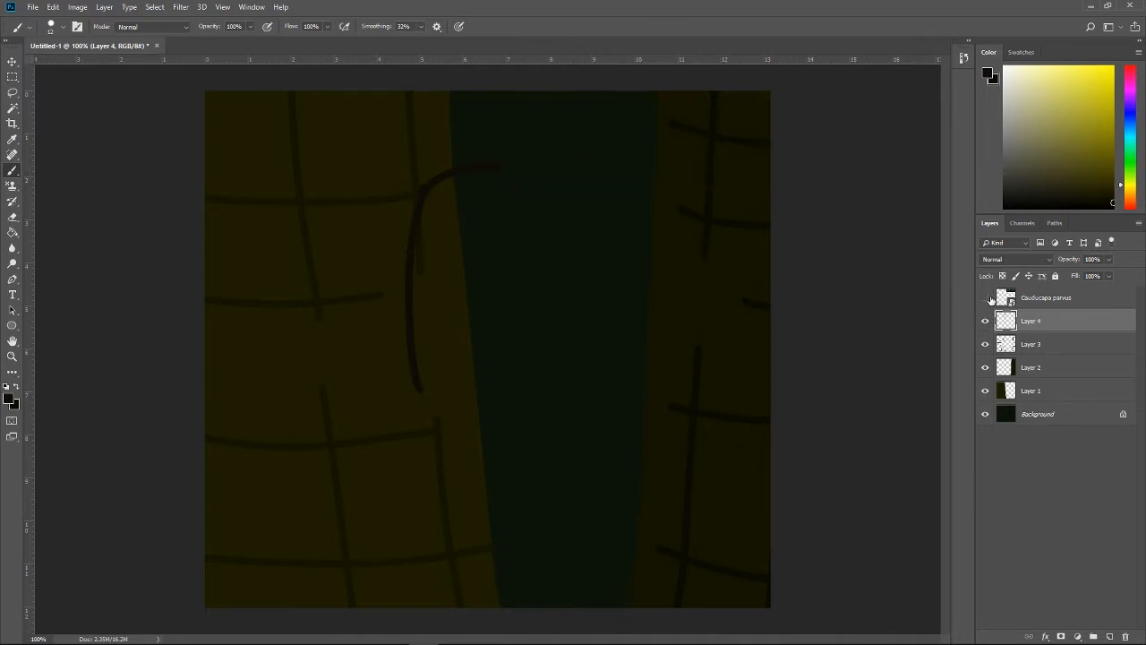
key("ctrl+z")
left_click_drag(425, 186, 465, 399)
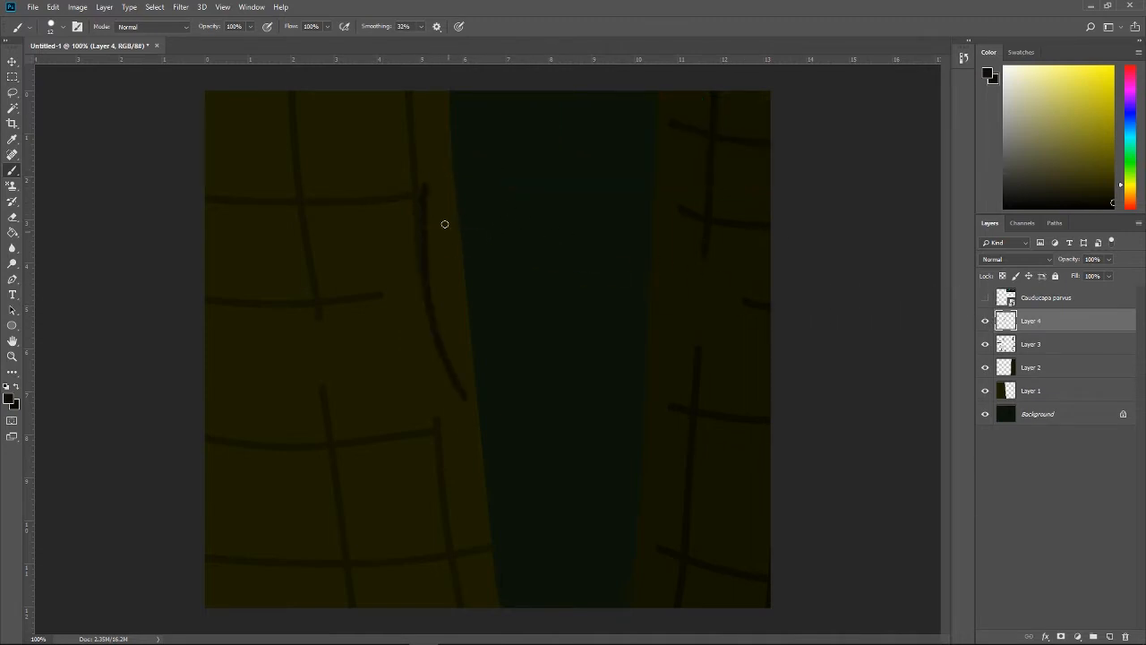
Step: Paint the outline's upper curve from the top of the left trunk stroke into the gap, redoing unsatisfactory strokes
left_click_drag(426, 190, 484, 159)
key("ctrl+z")
left_click_drag(425, 187, 479, 157)
key("ctrl+z")
left_click_drag(424, 185, 455, 147)
left_click_drag(456, 147, 515, 131)
Step: Continue the outline from the stroke's lower end down and across the gap to the right trunk, undoing unsatisfactory attempts
mouse_move(461, 391)
left_mouse_down()
mouse_move(535, 529)
mouse_move(617, 492)
left_mouse_up()
key("ctrl+z")
mouse_move(459, 394)
left_mouse_down()
mouse_move(465, 456)
mouse_move(491, 543)
left_mouse_up()
key("ctrl+z")
mouse_move(469, 407)
left_mouse_down()
mouse_move(477, 440)
mouse_move(460, 543)
left_mouse_up()
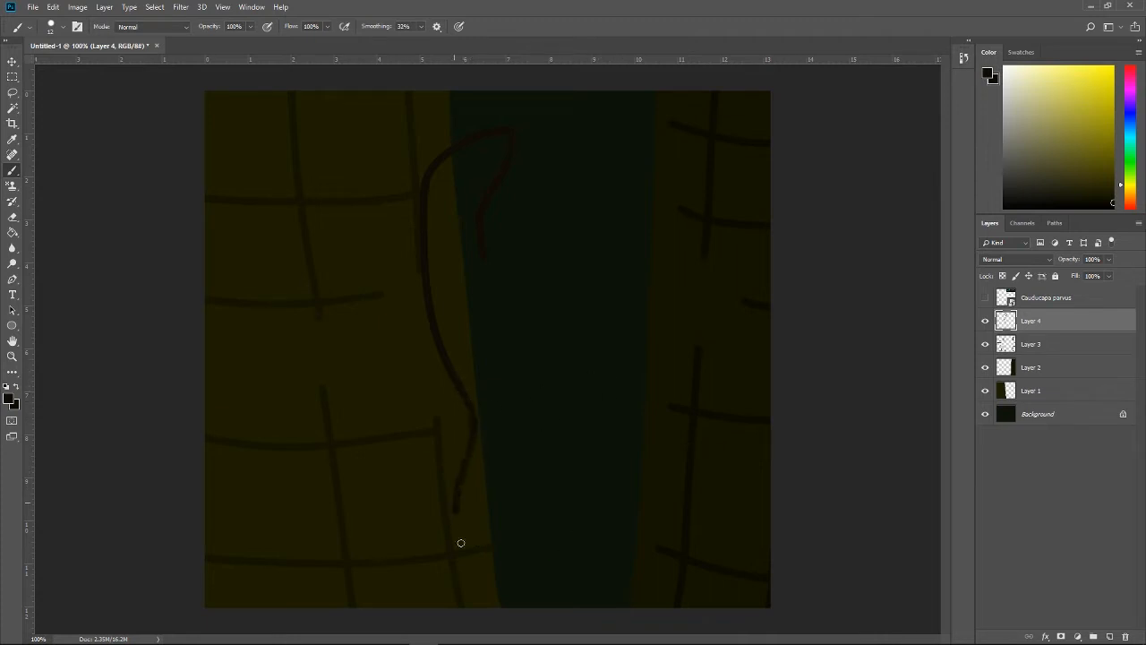
key("ctrl+z")
left_click_drag(463, 392, 491, 539)
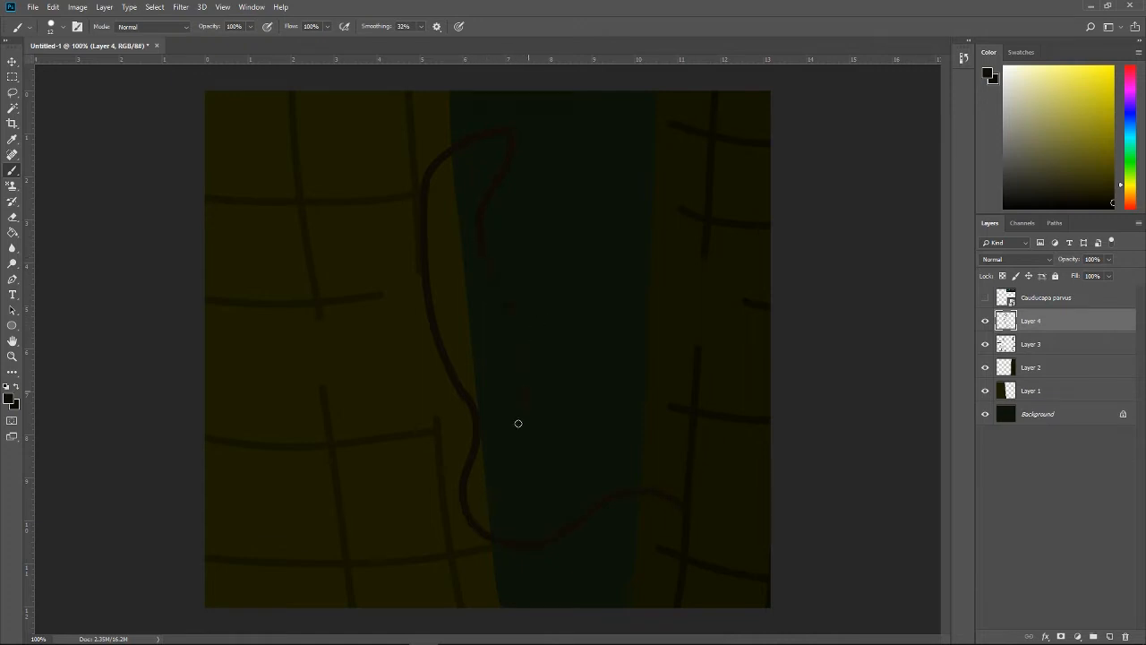
Step: Paint the second side of the creature's outline up through the gap to close the body shape, checking the reference and redoing unsatisfactory strokes
left_click_drag(555, 485, 481, 246)
left_click_drag(511, 320, 480, 261)
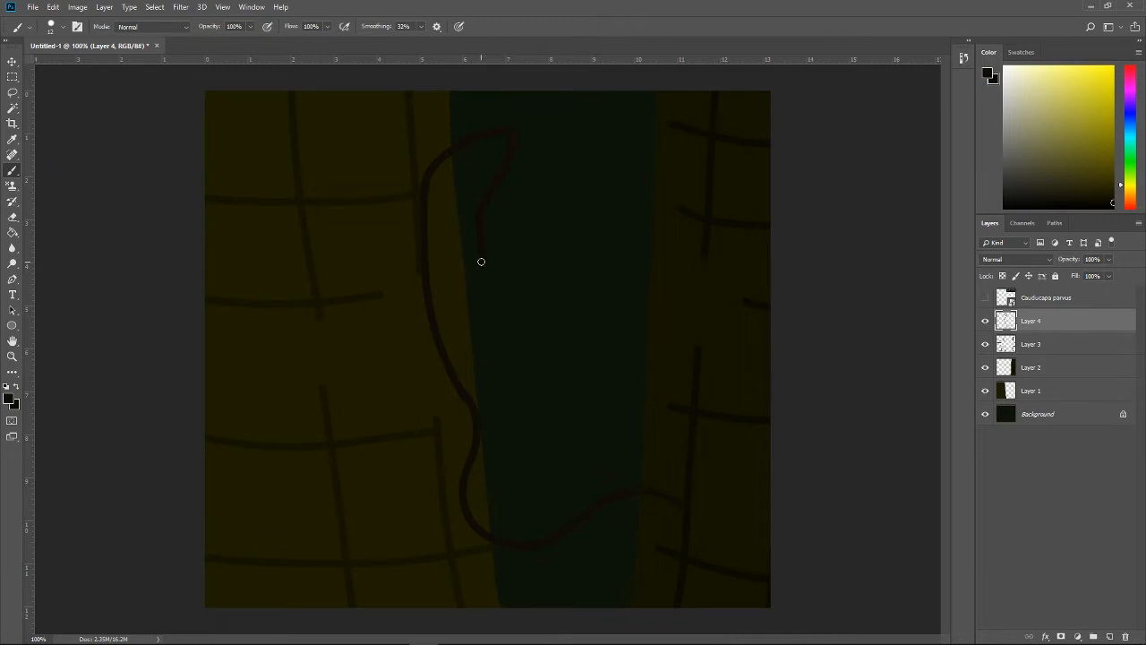
left_click(986, 297)
left_click(986, 298)
left_click_drag(513, 358, 483, 254)
left_click_drag(524, 320, 534, 350)
key("ctrl+z")
left_click_drag(479, 243, 516, 348)
key("ctrl+alt+z")
key("ctrl+alt+z")
Step: Move the creature's outline on Layer 4 horizontally so most of its body lies over the left trunk
key("ctrl+t")
mouse_move(595, 372)
left_mouse_down()
mouse_move(478, 382)
mouse_move(488, 363)
left_mouse_up()
key("Return")
key("b")
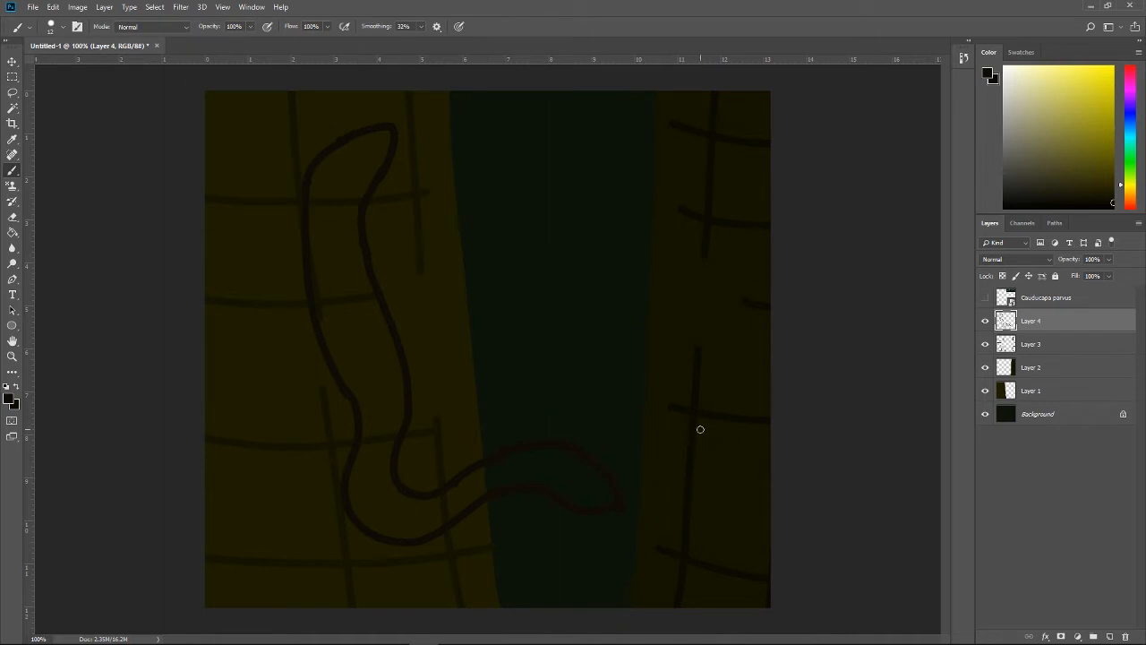
Step: Tidy the outline's lower end in the gap and paint a thin curved prong from it down onto the right trunk
key("ctrl+plus")
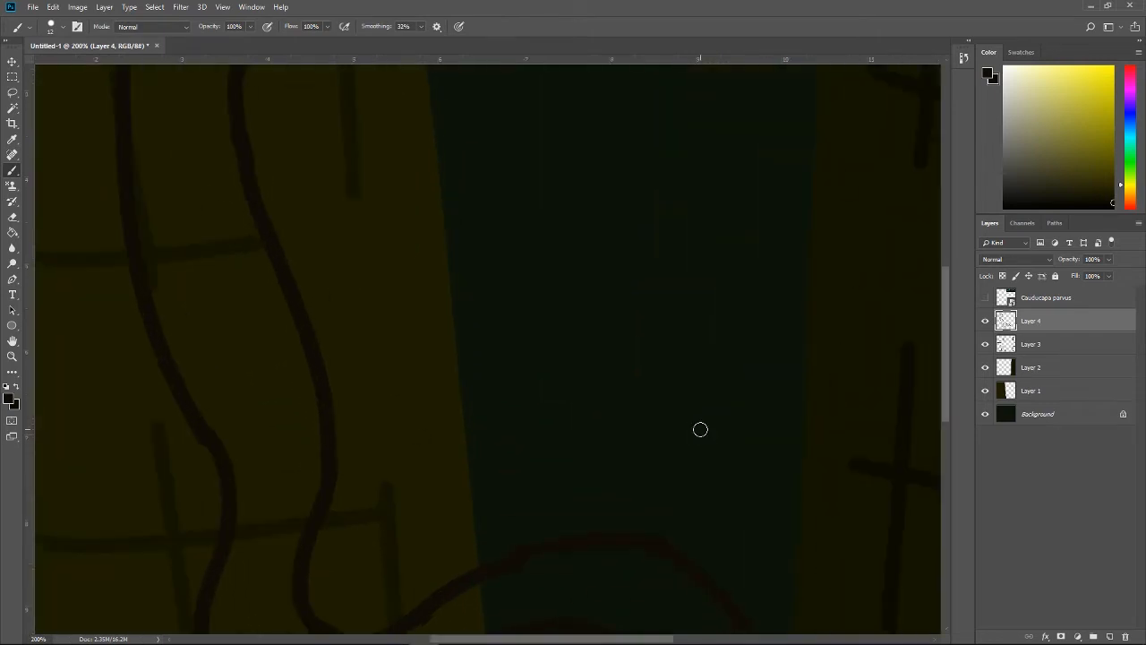
scroll(662, 359, "down", 5)
key("e")
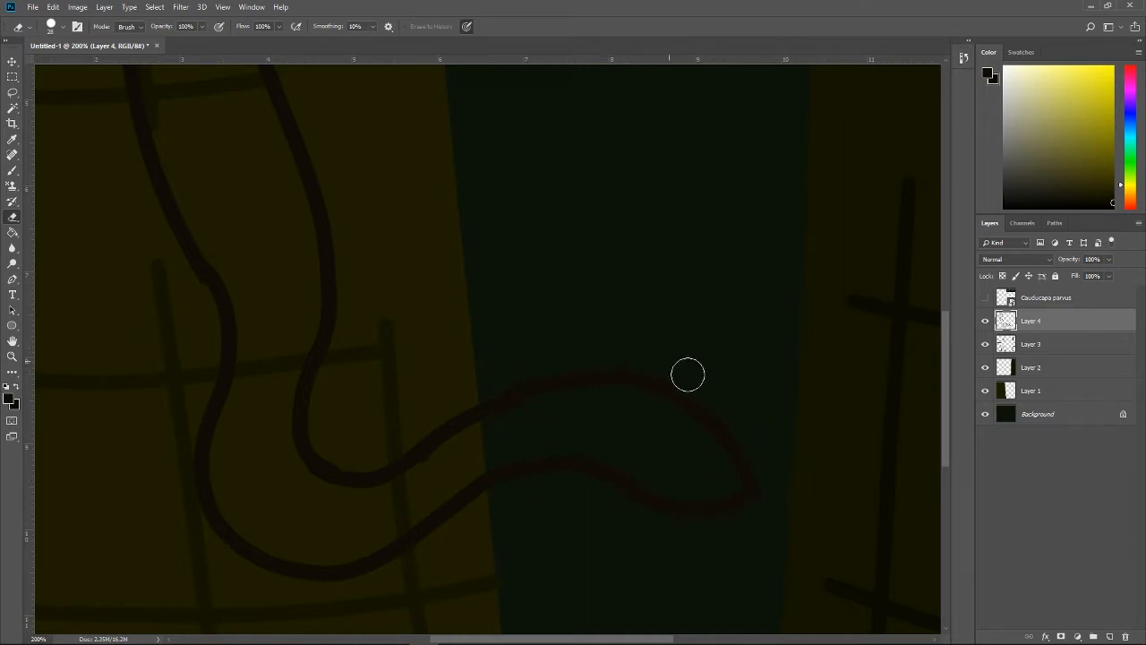
key("ctrl+minus")
key("b")
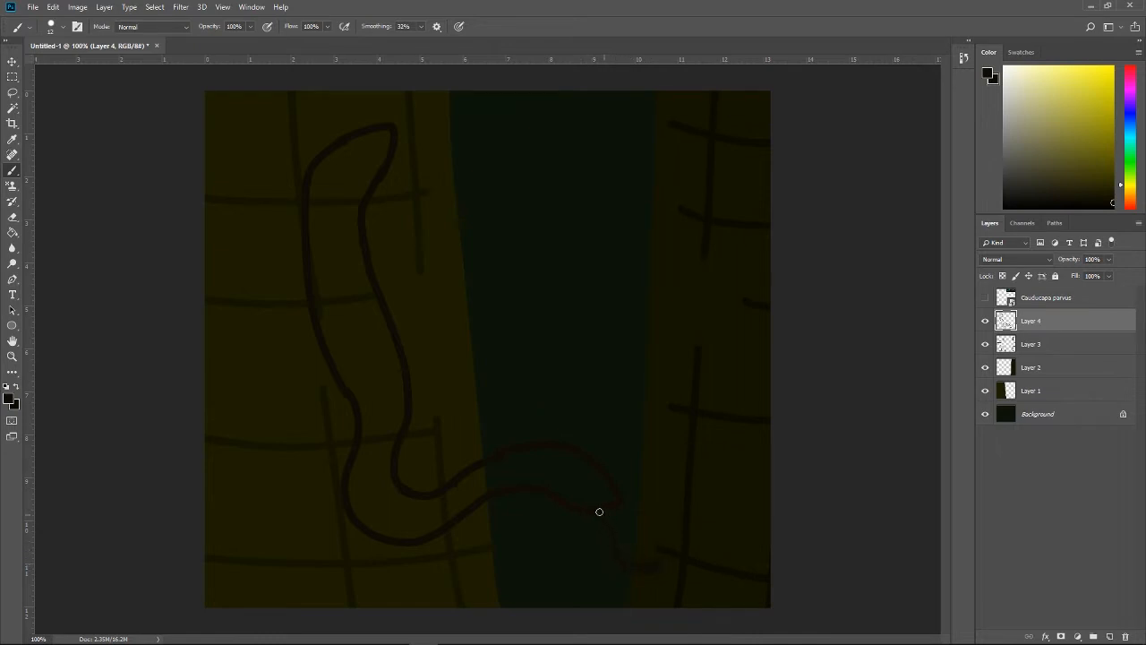
left_click_drag(599, 511, 617, 556)
Step: Paint a second curved prong from the upper side of the outline's lower end across to the right trunk
key("ctrl+plus")
scroll(635, 532, "down", 5)
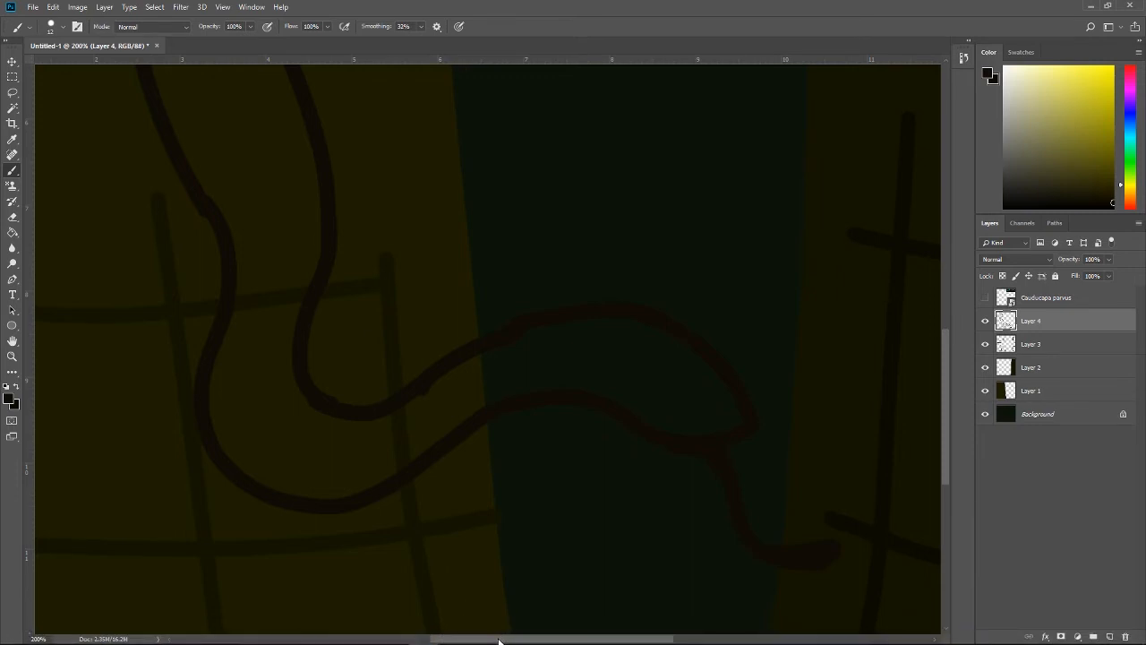
left_click_drag(499, 638, 570, 632)
mouse_move(488, 378)
left_mouse_down()
mouse_move(514, 395)
mouse_move(586, 369)
mouse_move(626, 403)
left_mouse_up()
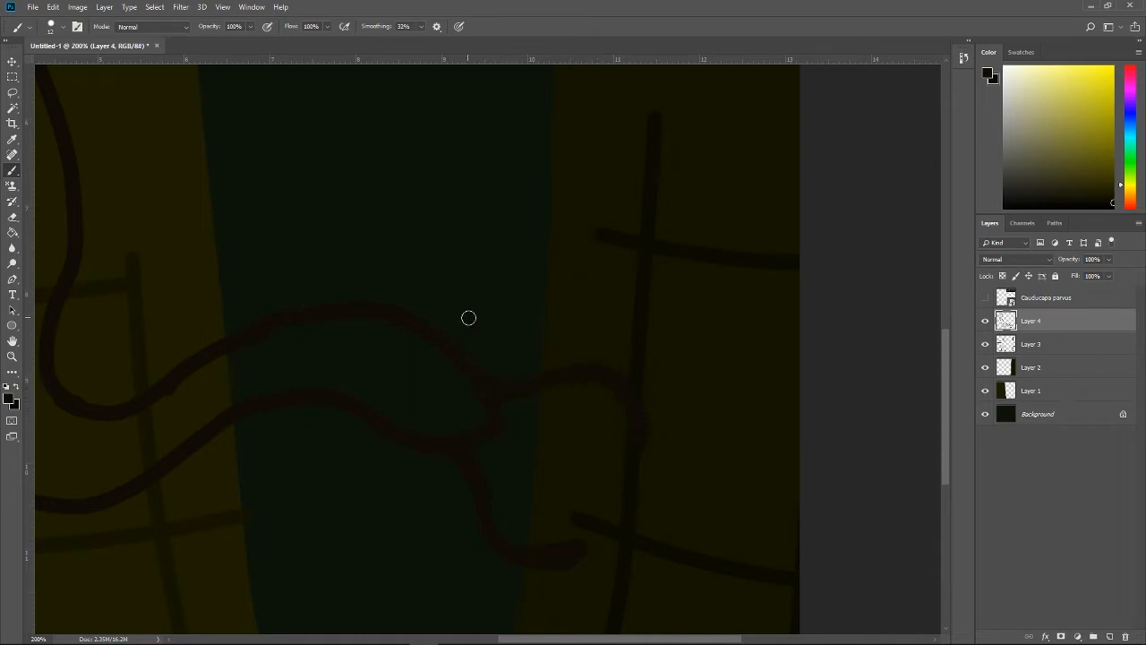
key("ctrl+minus")
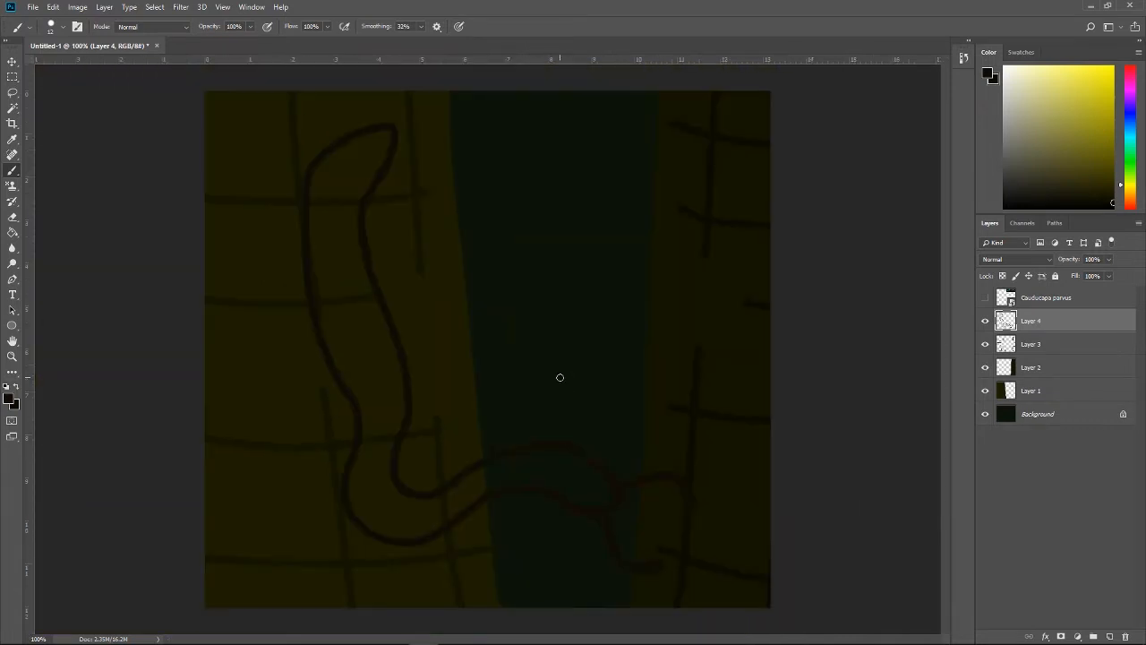
Step: Fill the inside of the creature's outline with the dark foreground colour using the Paint Bucket
key("g")
left_click(452, 497)
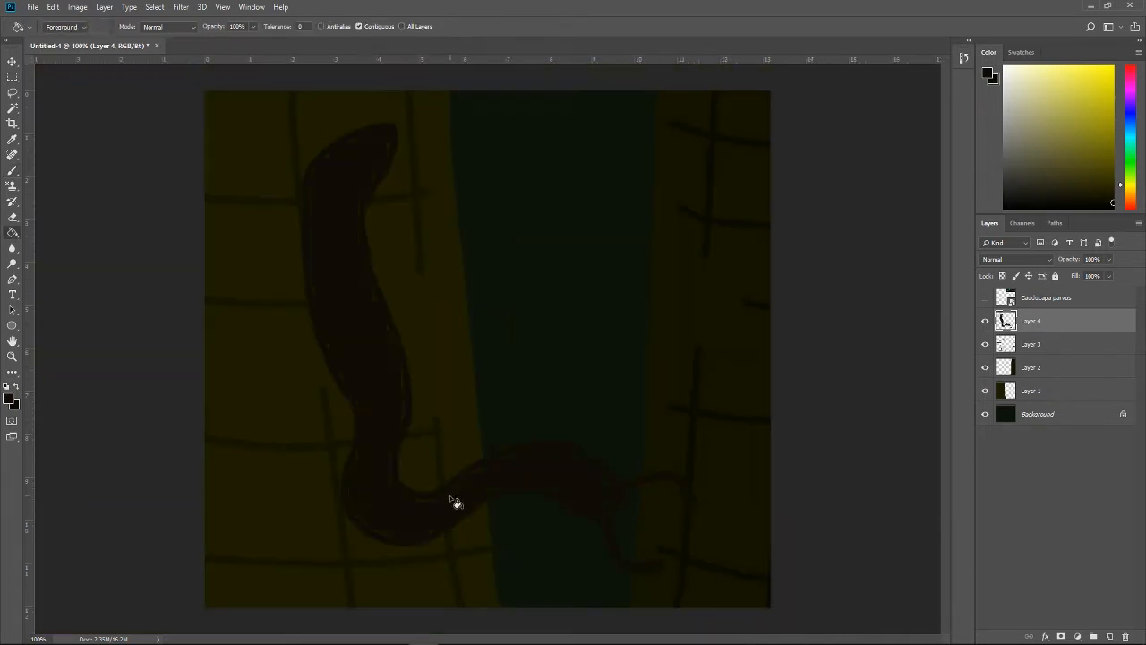
key("b")
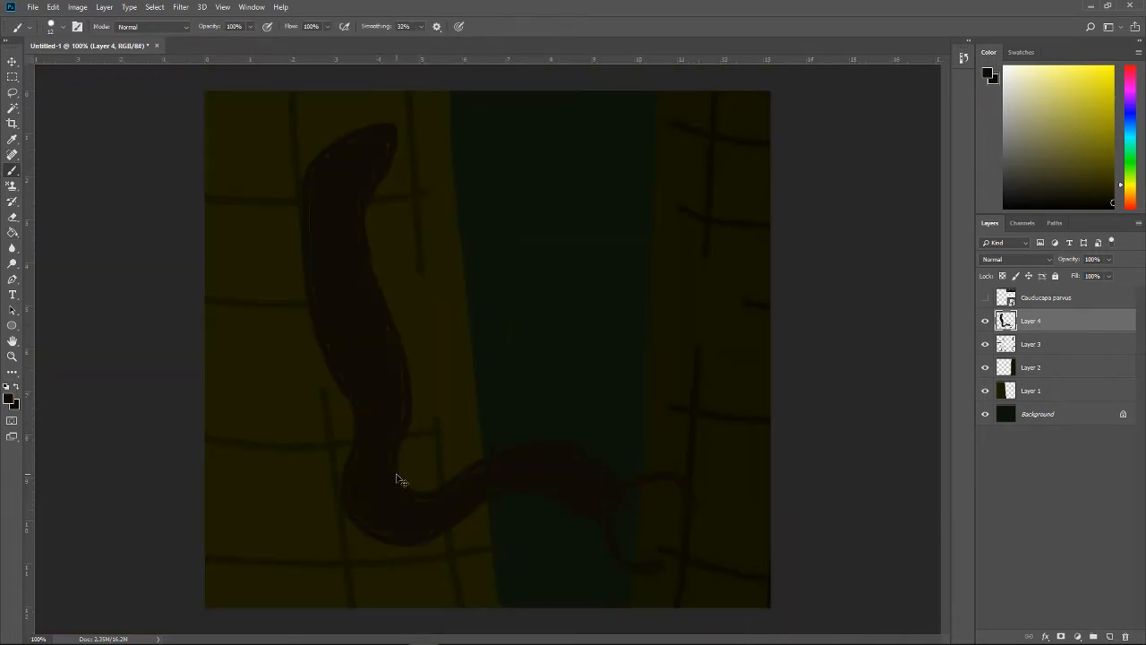
Step: Paint over the unfilled seams around the creature's upper end and erase its bumpy right edge below the tip into a smooth curve
key("ctrl+plus")
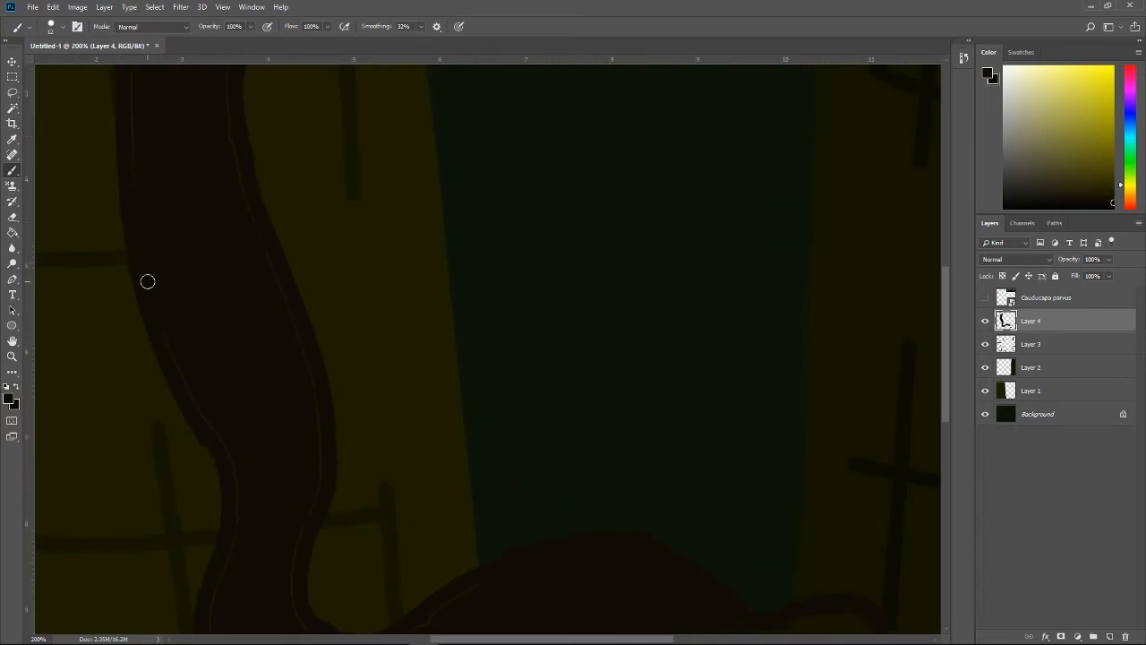
left_click_drag(946, 292, 943, 257)
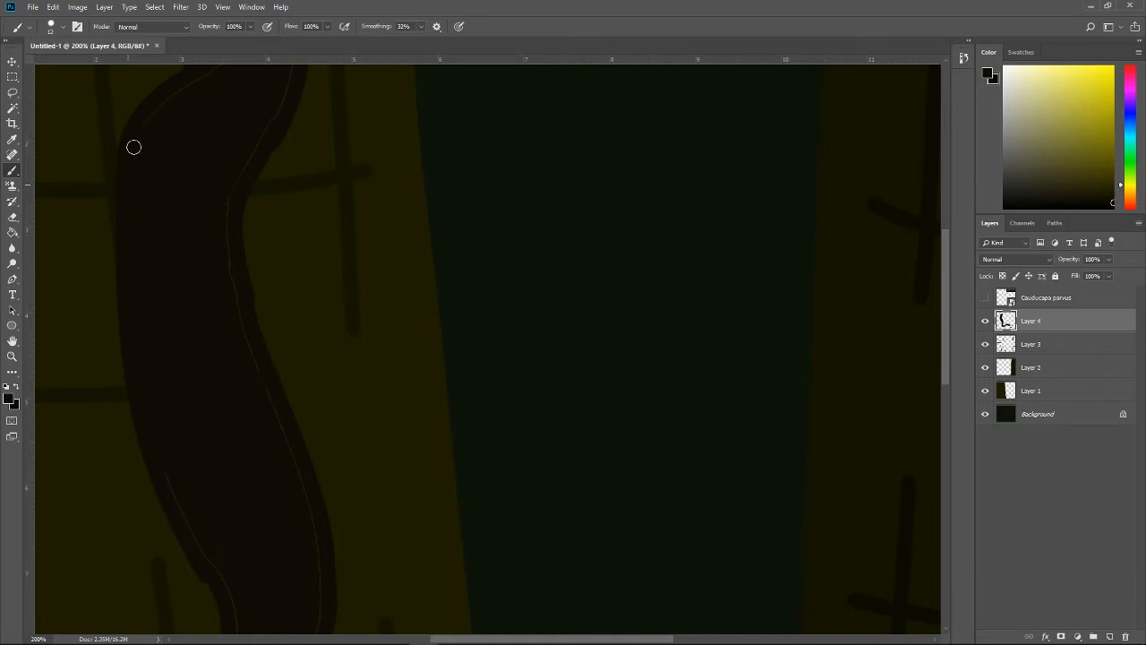
scroll(950, 301, "up", 2)
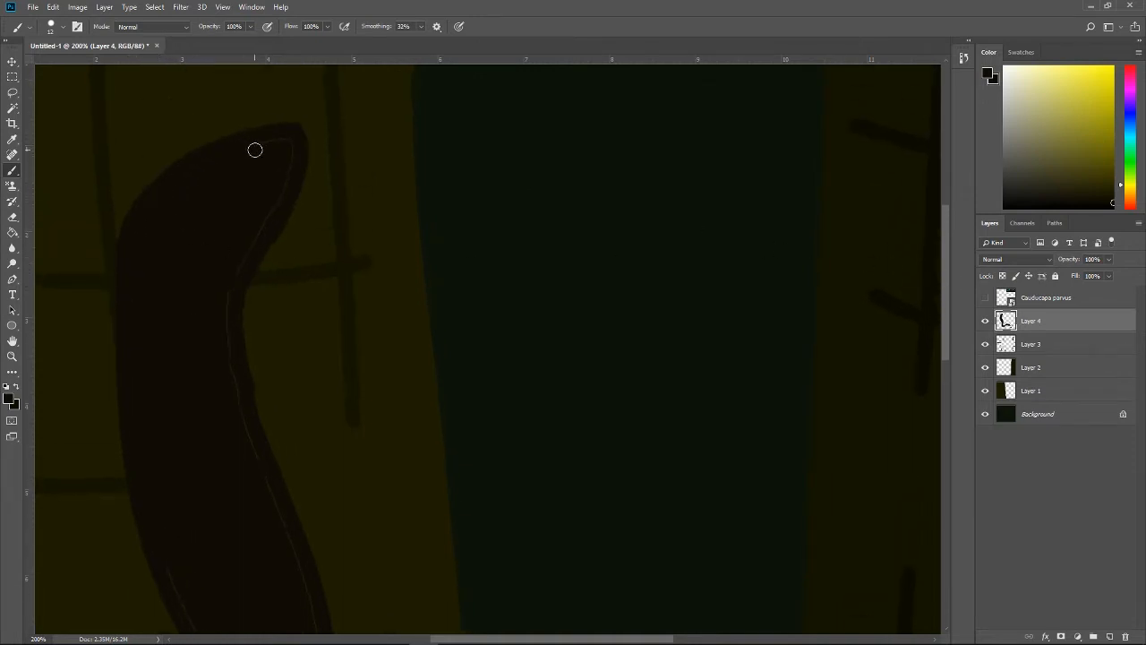
left_click_drag(272, 136, 232, 261)
key("e")
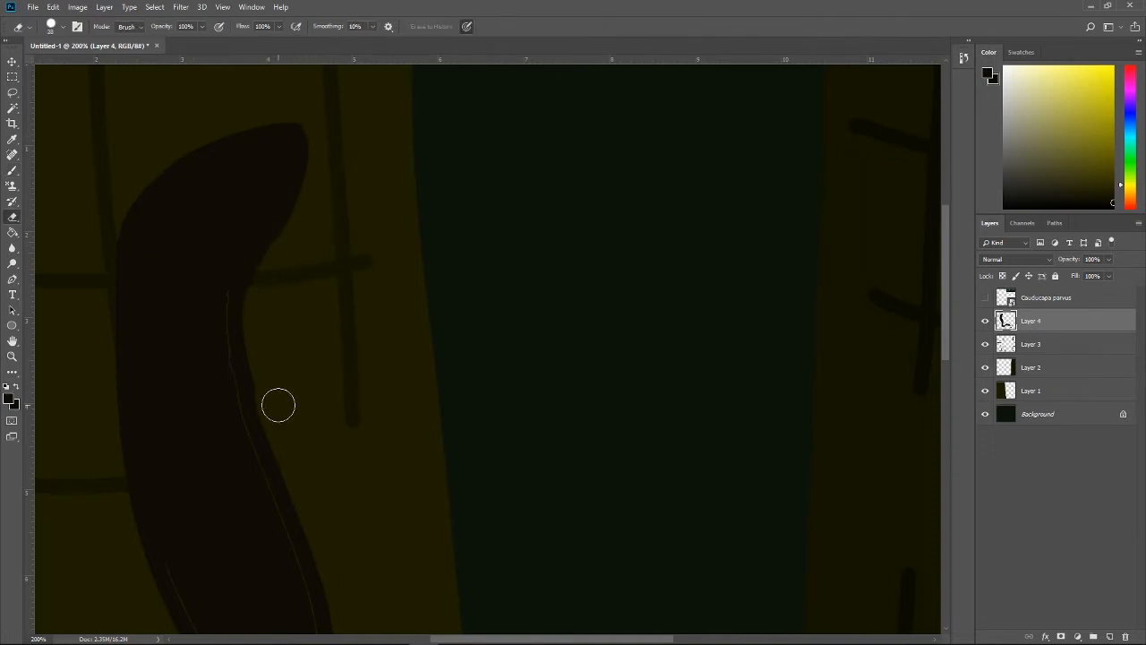
left_click_drag(272, 392, 270, 272)
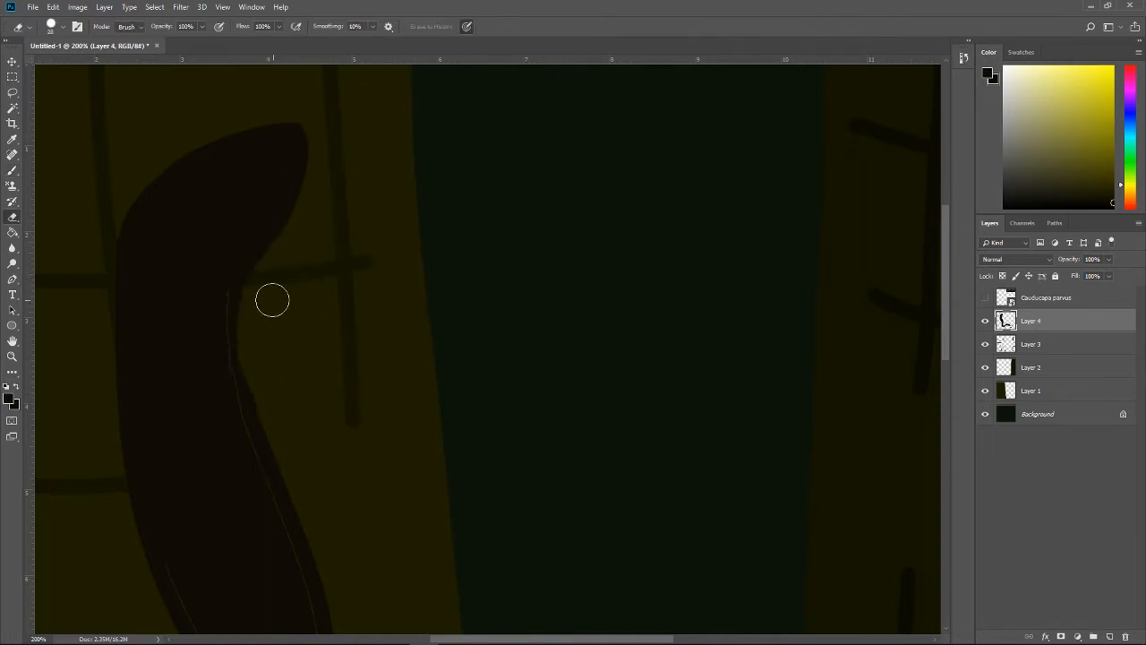
key("b")
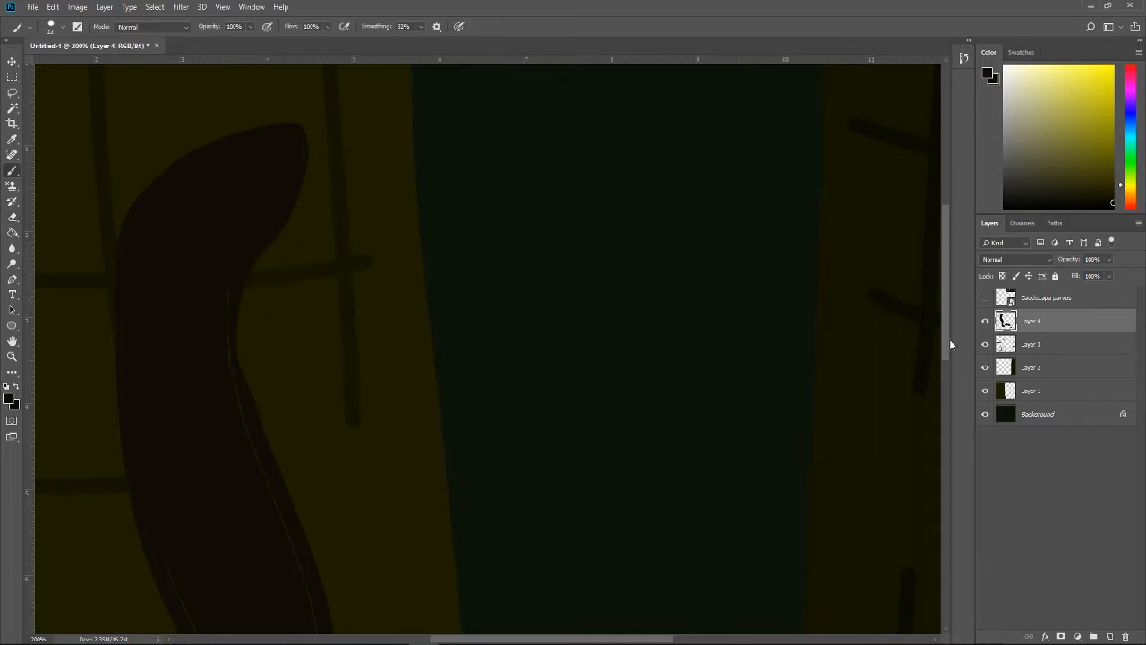
Step: Paint over the unfilled seam along the right side of the creature's middle body, rounding out its bulge
scroll(946, 364, "down", 3)
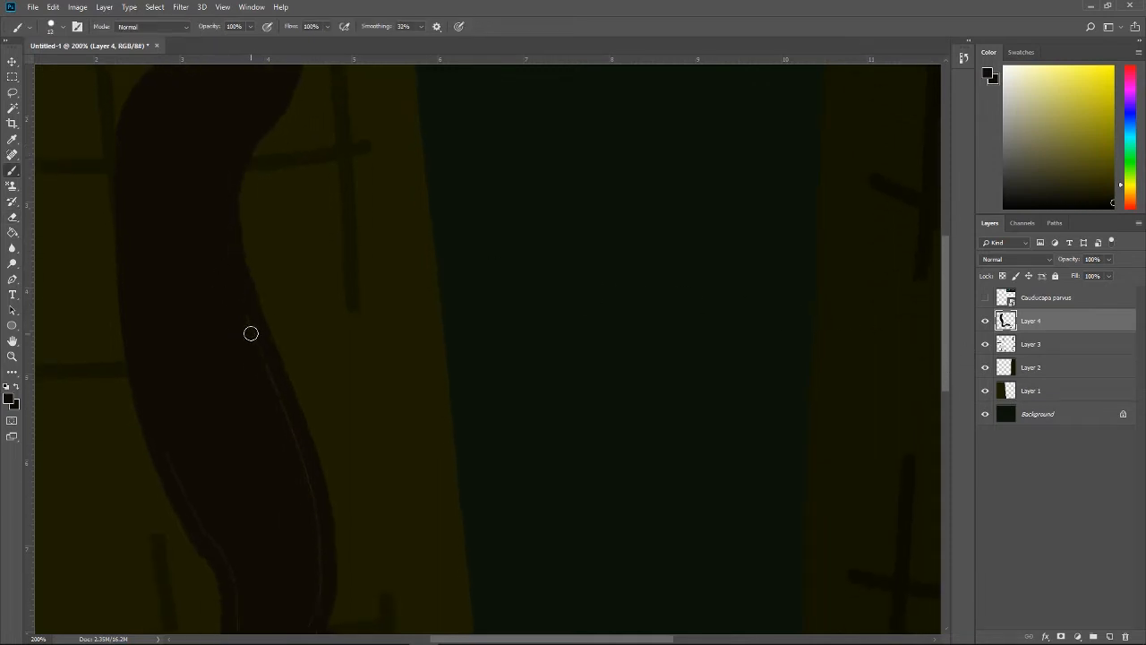
mouse_move(228, 235)
left_mouse_down()
mouse_move(290, 428)
mouse_move(245, 324)
mouse_move(319, 501)
left_mouse_up()
left_click_drag(223, 332, 300, 626)
scroll(949, 307, "down", 3)
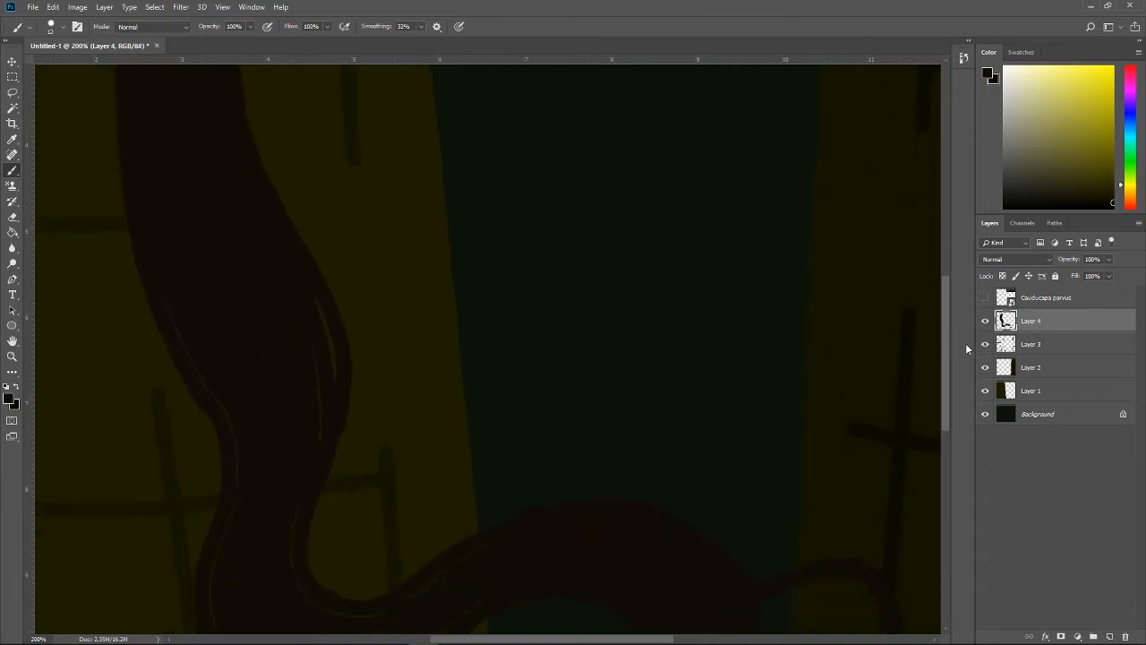
mouse_move(332, 349)
left_mouse_down()
mouse_move(329, 473)
mouse_move(296, 548)
left_mouse_up()
Step: Paint over the unfilled seam along the left side of the creature's middle body, redoing unsatisfactory strokes to smooth the edge
mouse_move(164, 296)
left_mouse_down()
mouse_move(228, 397)
mouse_move(240, 483)
mouse_move(249, 495)
mouse_move(317, 457)
mouse_move(307, 511)
mouse_move(299, 328)
left_mouse_up()
mouse_move(153, 302)
left_mouse_down()
mouse_move(234, 486)
mouse_move(231, 527)
left_mouse_up()
key("ctrl+z")
mouse_move(173, 340)
left_mouse_down()
mouse_move(231, 495)
mouse_move(218, 556)
mouse_move(210, 412)
mouse_move(223, 529)
left_mouse_up()
key("ctrl+z")
mouse_move(189, 367)
left_mouse_down()
mouse_move(219, 455)
mouse_move(220, 598)
left_mouse_up()
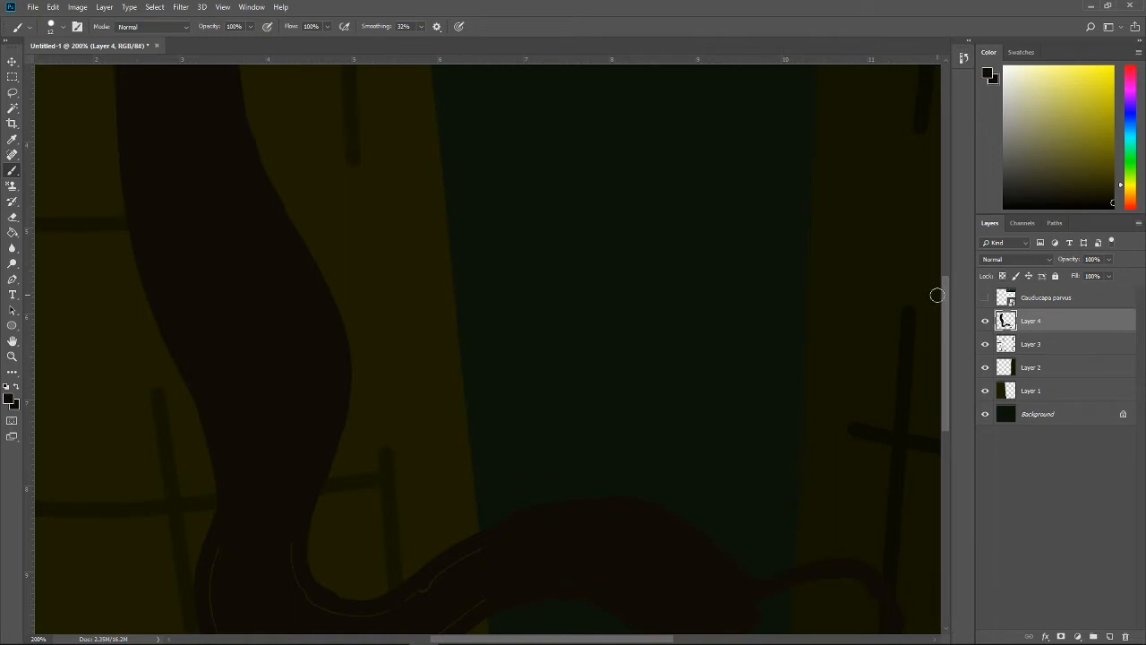
Step: Paint over the remaining unfilled seams around the creature's lower bend and towards the gap
left_click_drag(944, 296, 946, 342)
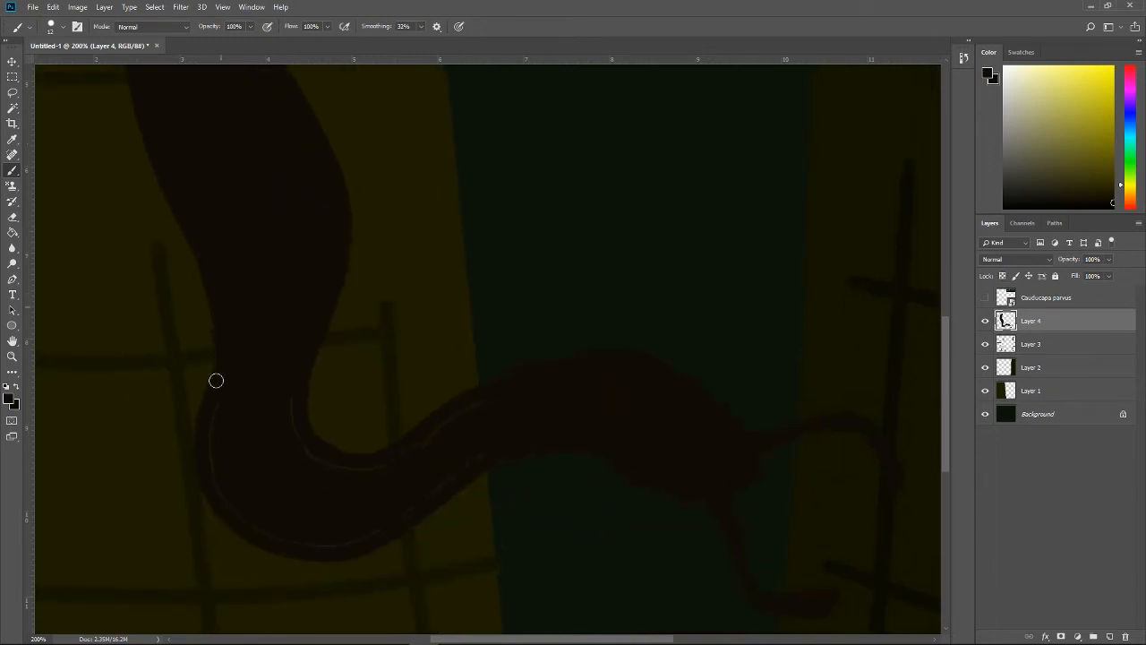
mouse_move(216, 381)
left_mouse_down()
mouse_move(214, 468)
mouse_move(232, 323)
mouse_move(204, 453)
mouse_move(212, 282)
mouse_move(228, 318)
mouse_move(200, 445)
mouse_move(213, 467)
mouse_move(217, 435)
mouse_move(220, 466)
mouse_move(284, 534)
mouse_move(206, 453)
mouse_move(249, 518)
mouse_move(302, 535)
mouse_move(332, 513)
mouse_move(222, 490)
mouse_move(321, 549)
mouse_move(498, 439)
left_mouse_up()
mouse_move(578, 372)
left_mouse_down()
mouse_move(516, 383)
mouse_move(407, 453)
mouse_move(333, 470)
mouse_move(288, 432)
mouse_move(285, 381)
left_mouse_up()
Step: Erase the uneven inner edge of the lower bend into a smooth curve and even out the body's left edge with the brush
key("e")
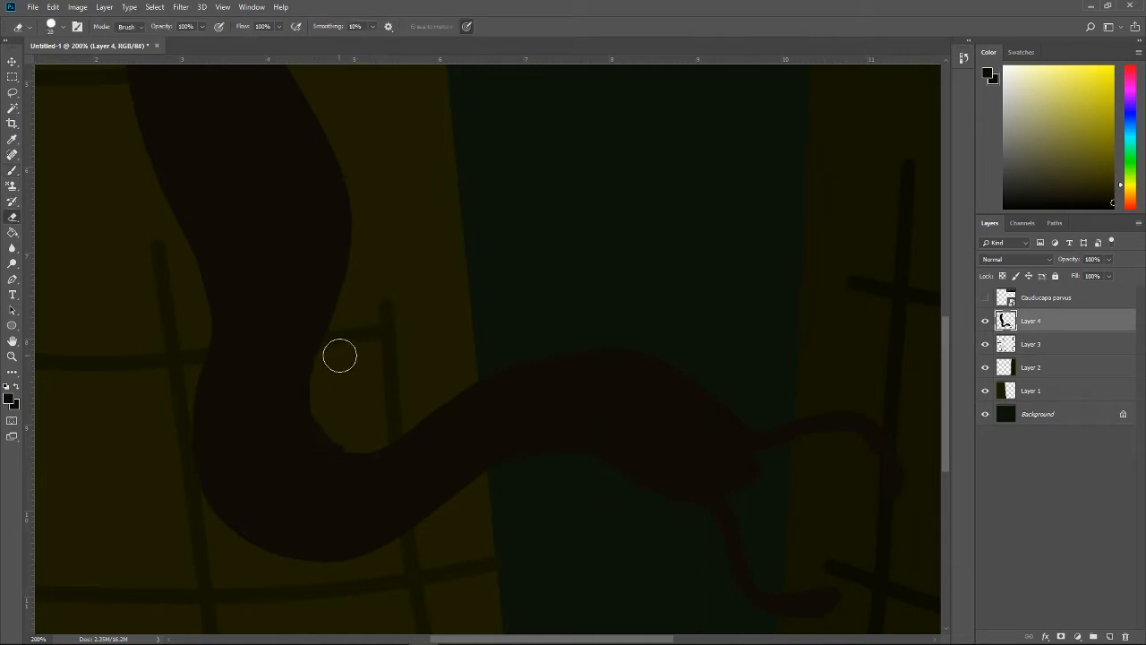
left_click_drag(345, 438, 364, 439)
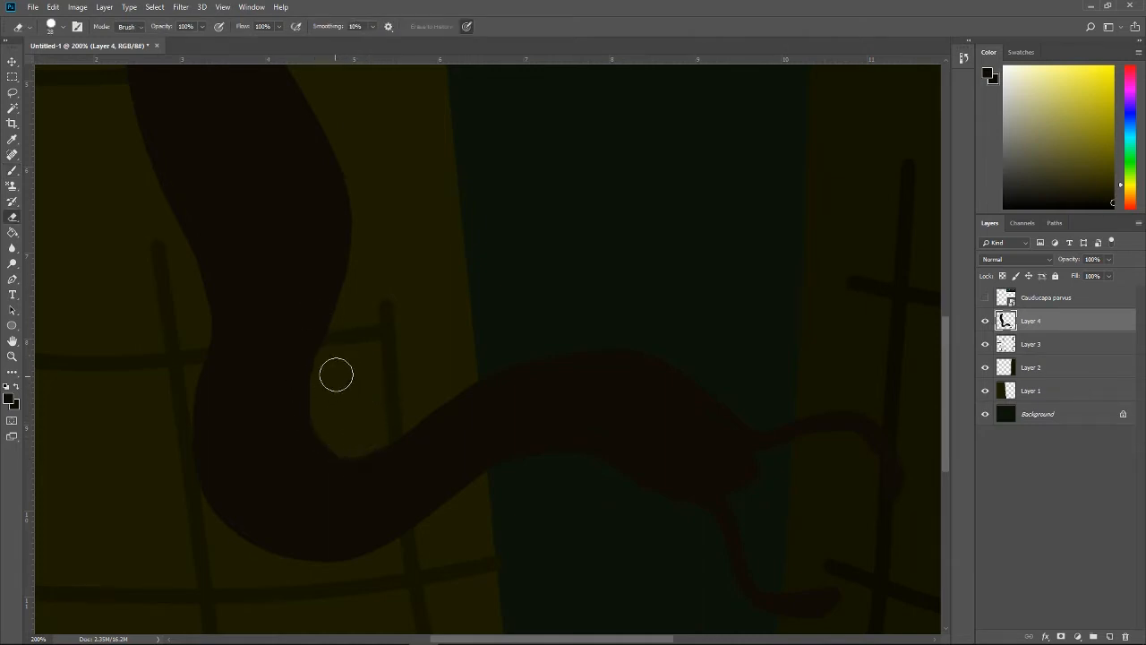
mouse_move(333, 368)
left_mouse_down()
mouse_move(322, 399)
mouse_move(338, 441)
left_mouse_up()
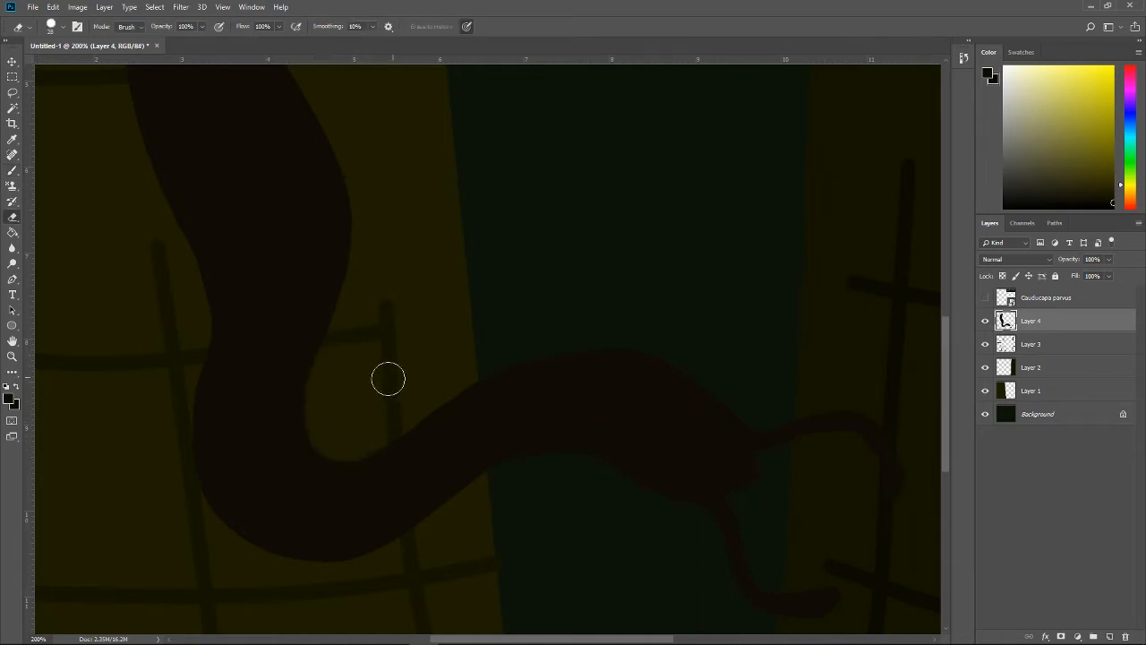
key("b")
mouse_move(211, 398)
left_mouse_down()
mouse_move(202, 212)
mouse_move(181, 185)
left_mouse_up()
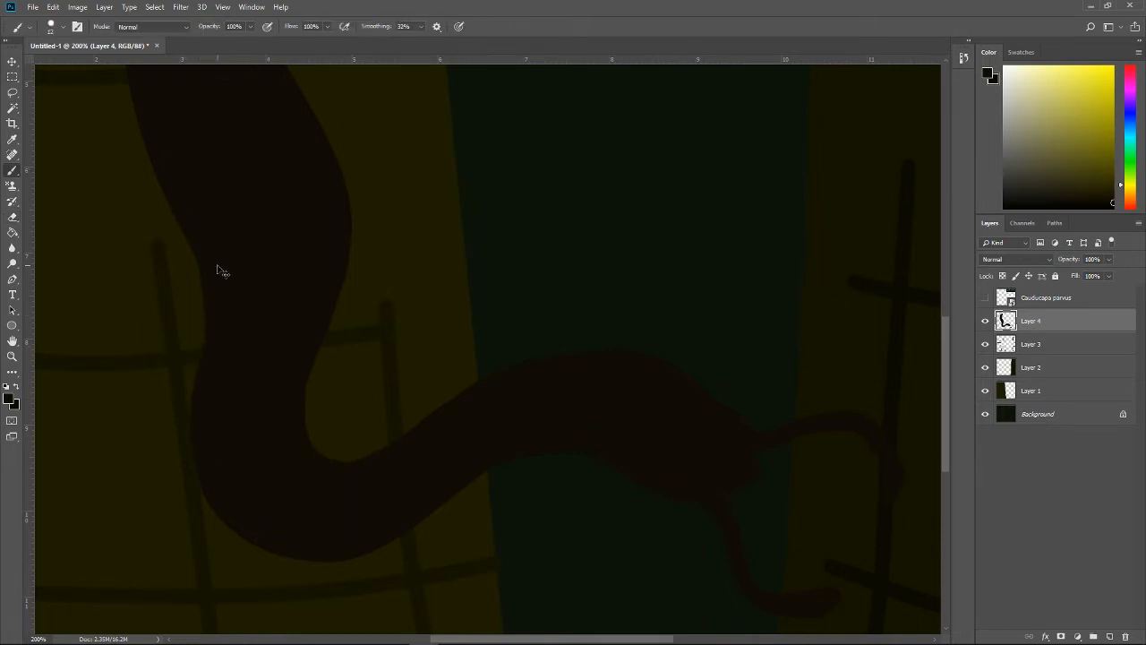
Step: Show the Cauducapa parvus reference, compare it with Layer 4, and bring the creature's upper body into view
key("ctrl+minus")
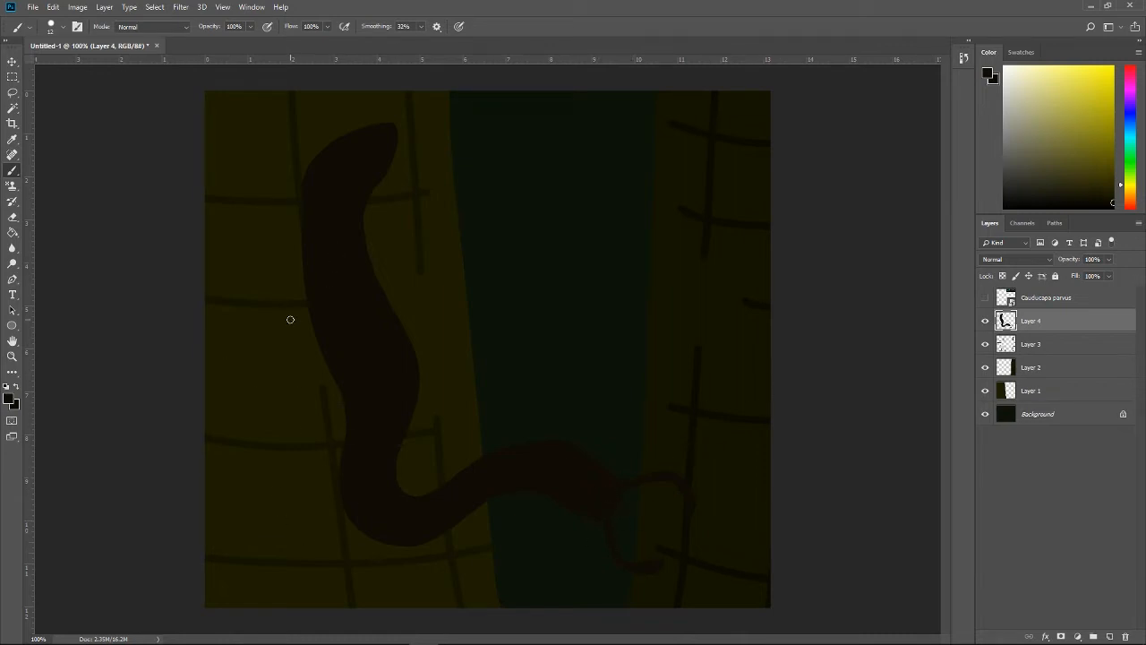
key("ctrl+plus")
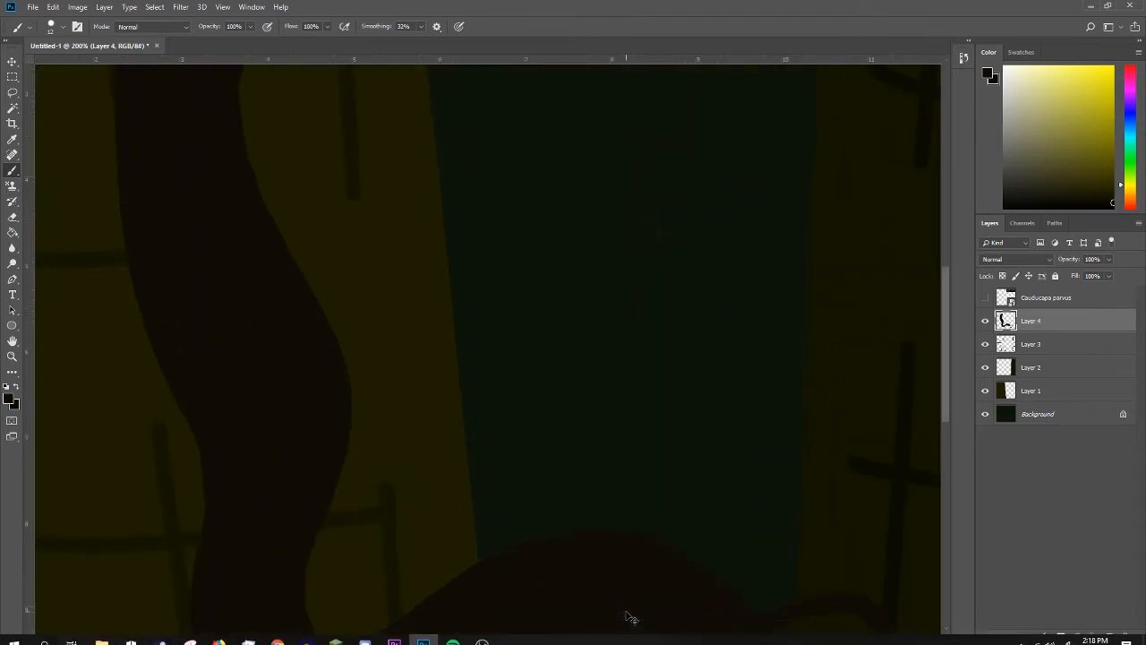
scroll(701, 383, "up", 1)
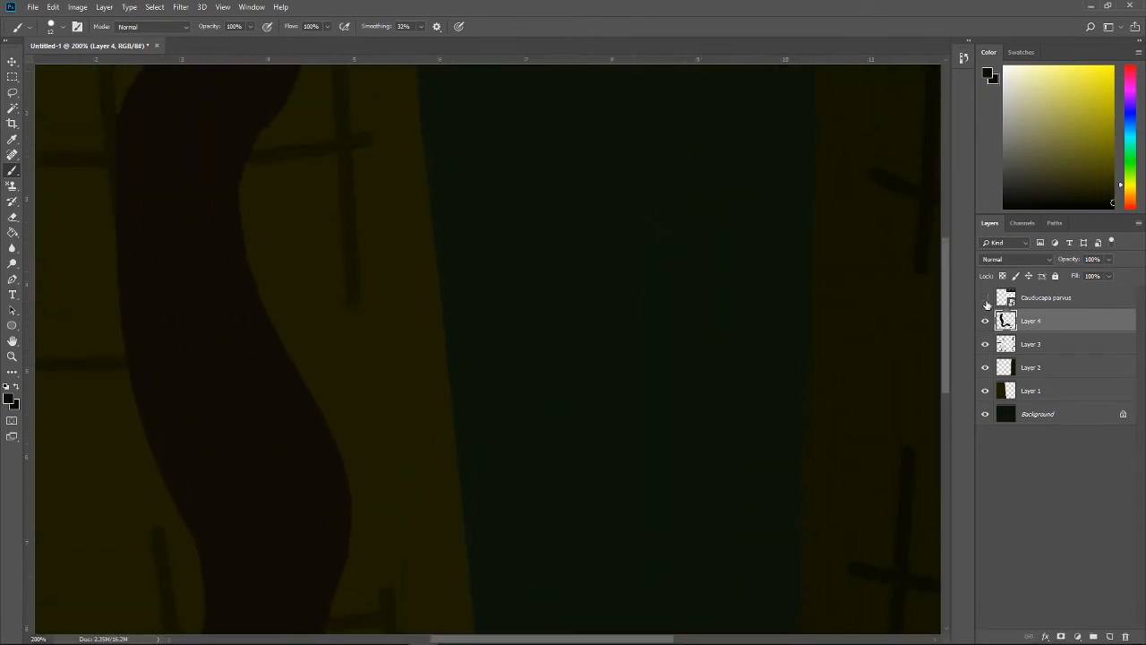
left_click(986, 301)
scroll(544, 307, "up", 5)
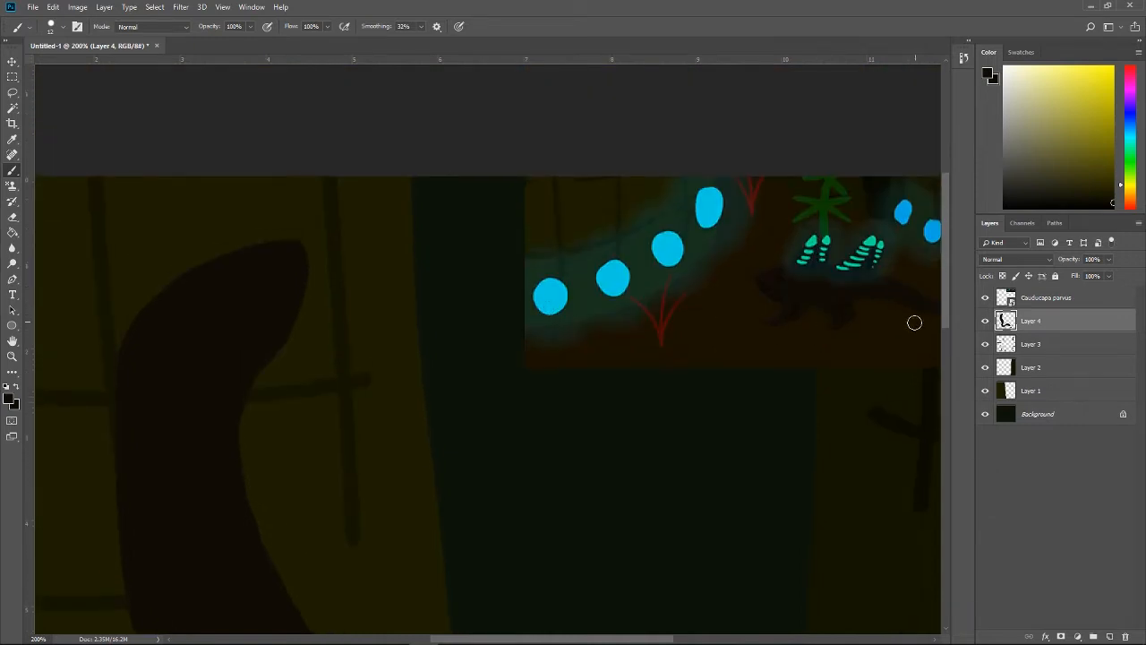
left_click(986, 320)
scroll(747, 417, "down", 1)
left_click(986, 321)
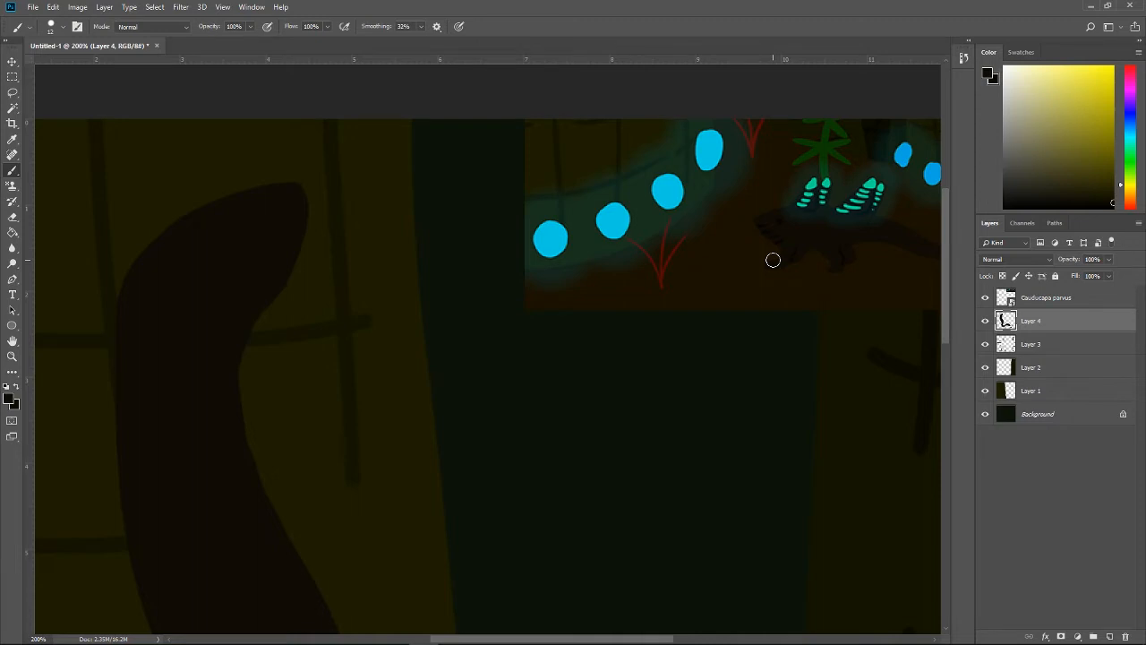
scroll(652, 312, "down", 2)
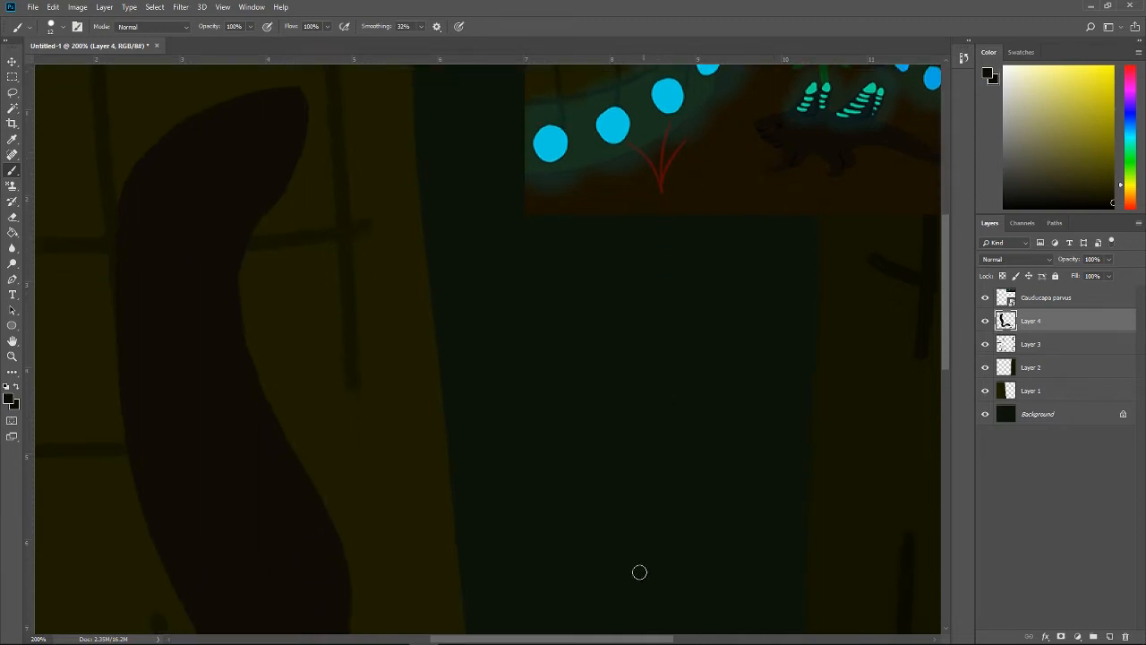
left_click_drag(632, 638, 563, 618)
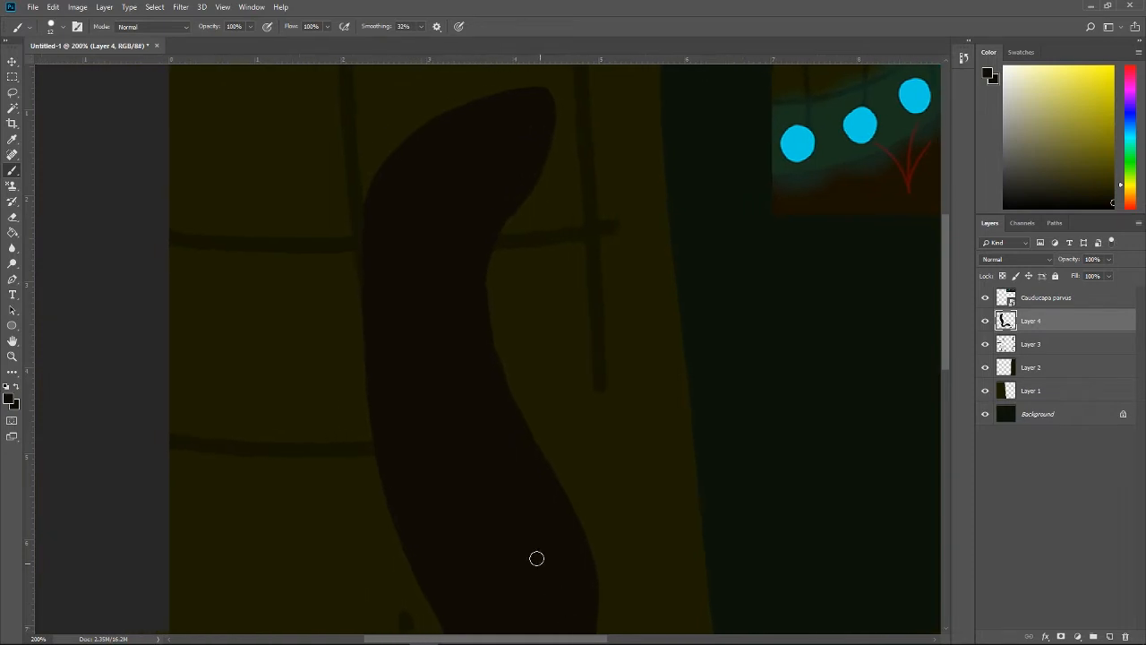
scroll(535, 524, "down", 1)
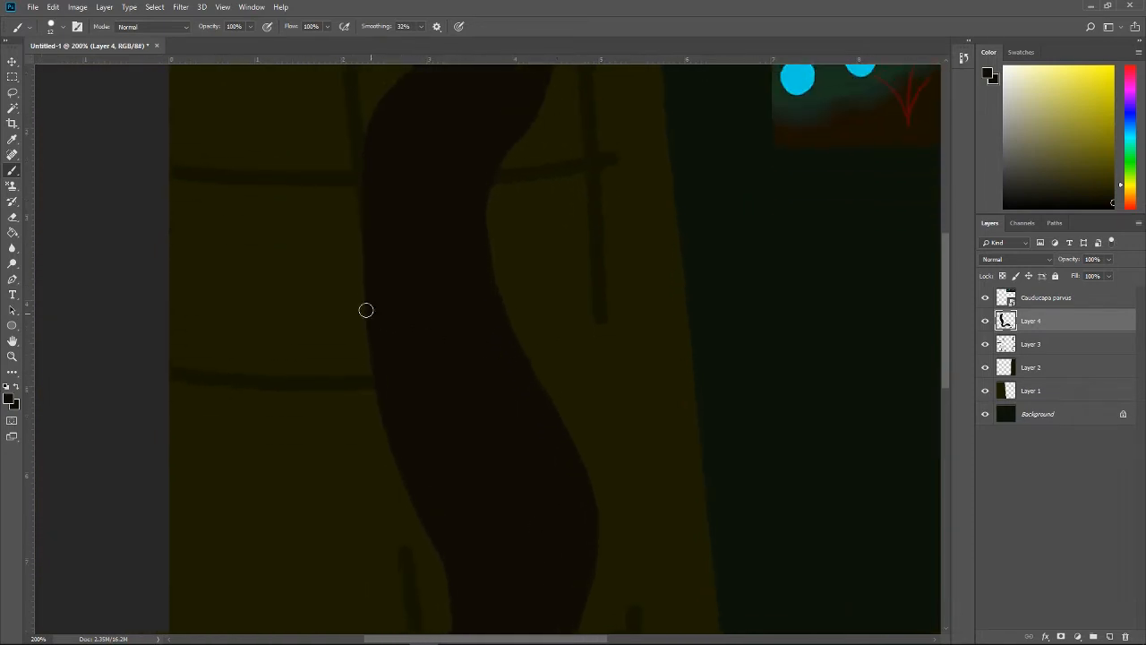
Step: Paint a short limb on each side of the creature's upper body and a forearm rising from the left limb's end
left_click_drag(364, 286, 312, 360)
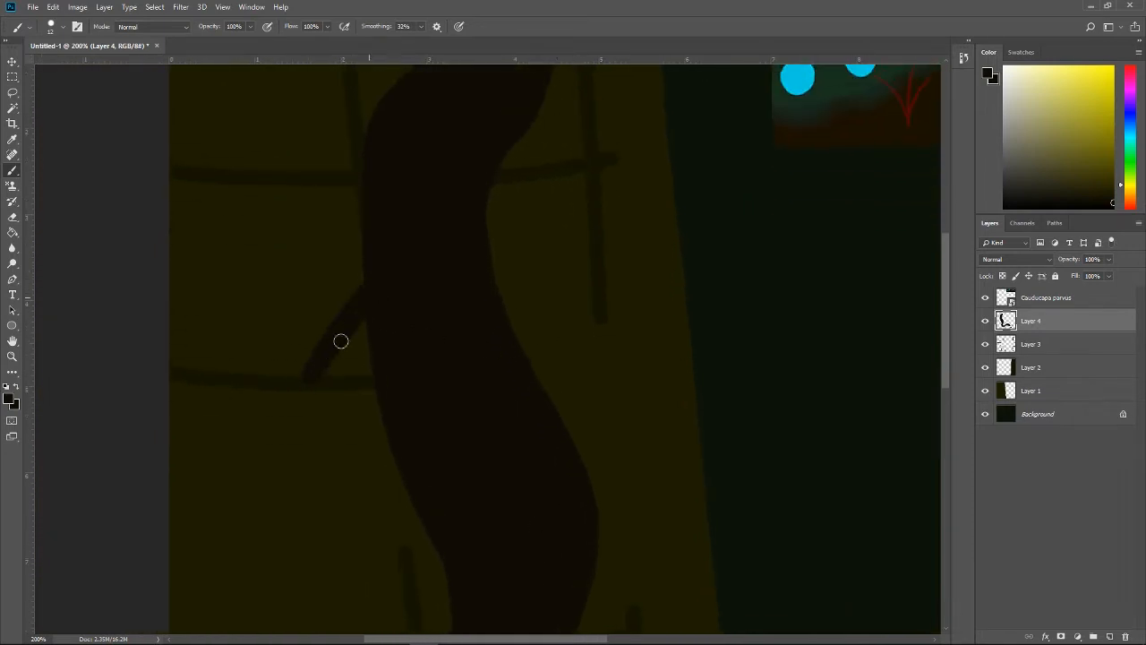
mouse_move(376, 256)
left_mouse_down()
mouse_move(332, 365)
mouse_move(335, 333)
mouse_move(317, 366)
left_mouse_up()
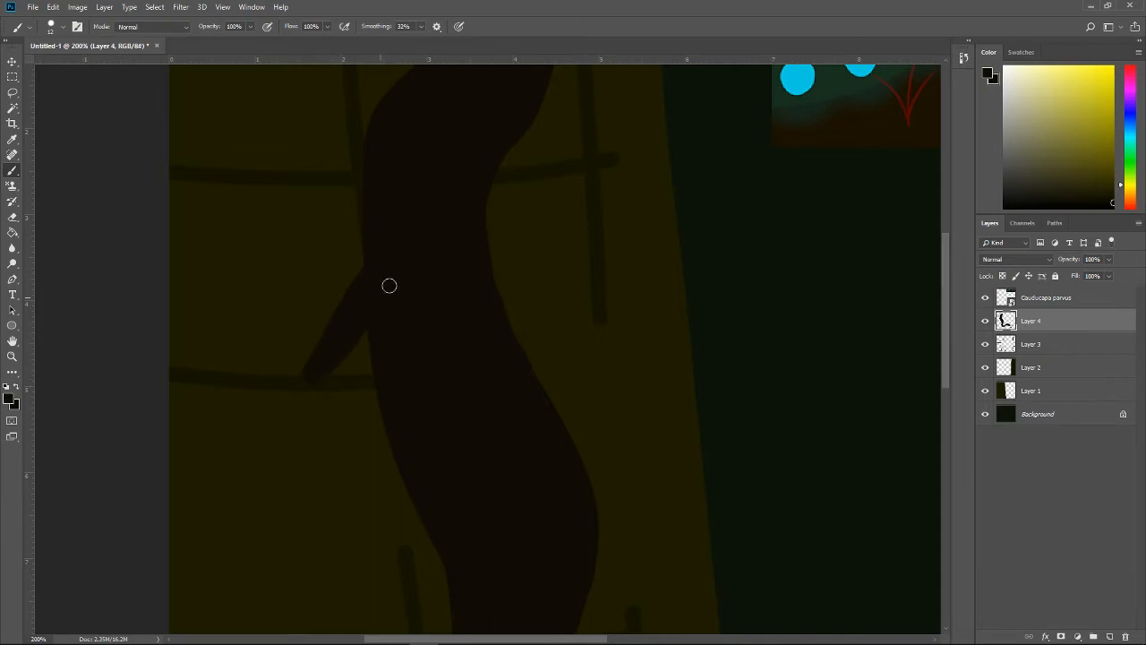
left_click_drag(510, 321, 544, 331)
left_click_drag(508, 289, 540, 328)
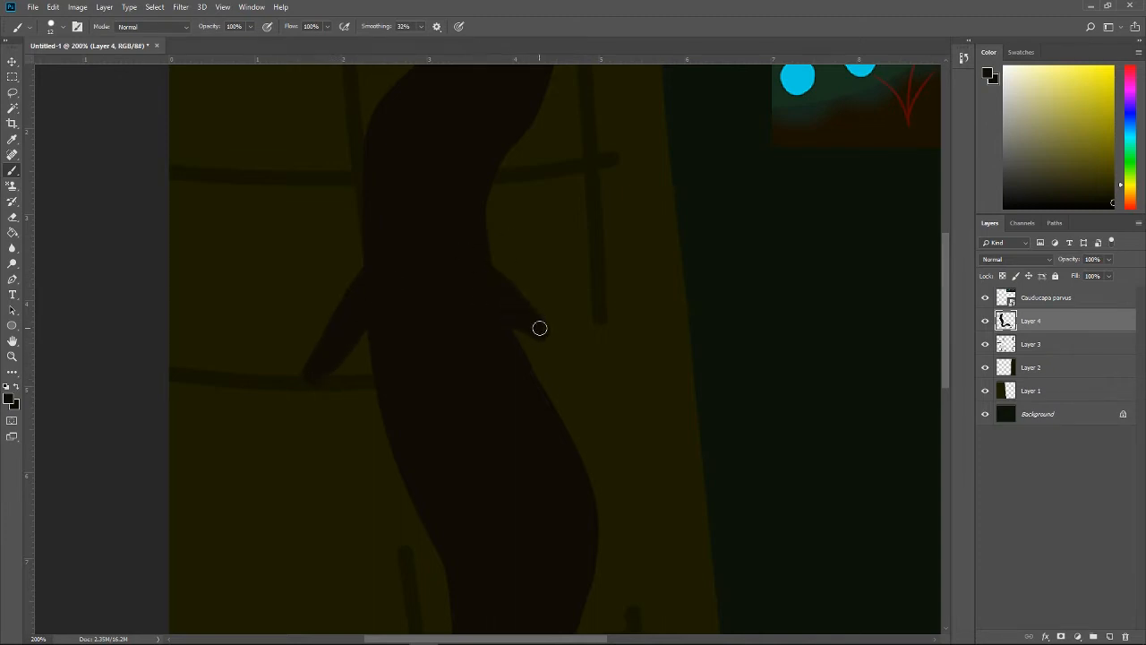
left_click_drag(307, 370, 291, 321)
mouse_move(277, 268)
left_mouse_down()
mouse_move(319, 370)
mouse_move(287, 275)
mouse_move(308, 357)
left_mouse_up()
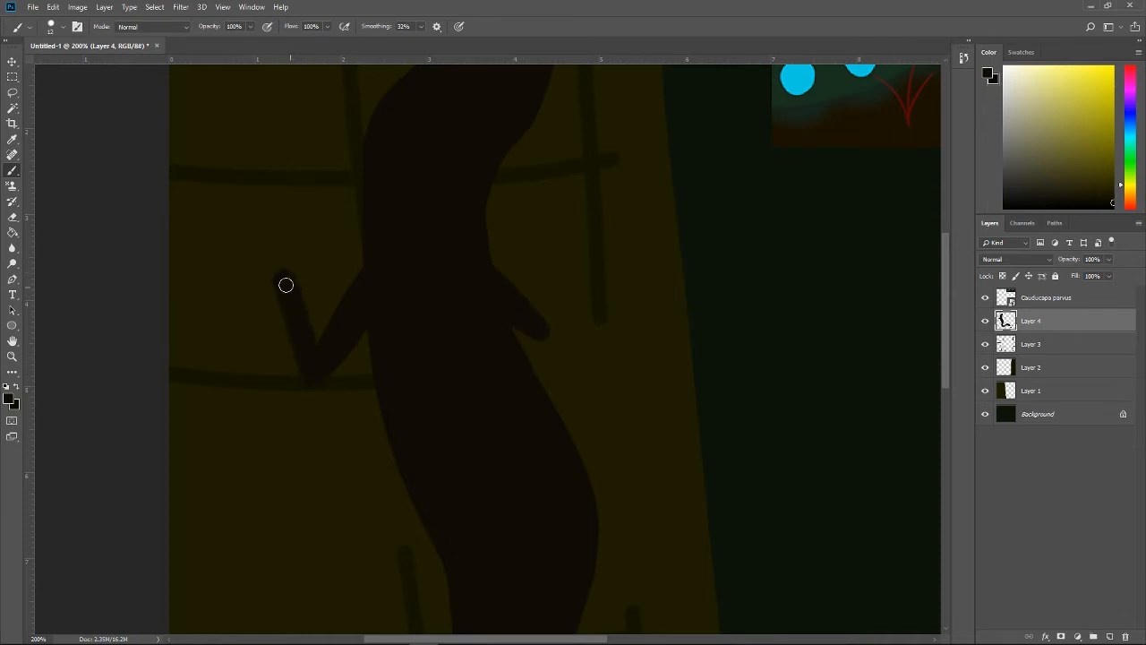
Step: Paint a rounded hand at the end of the creature's left forearm and smooth the forearm's edges
mouse_move(286, 285)
left_mouse_down()
mouse_move(265, 260)
mouse_move(295, 256)
left_mouse_up()
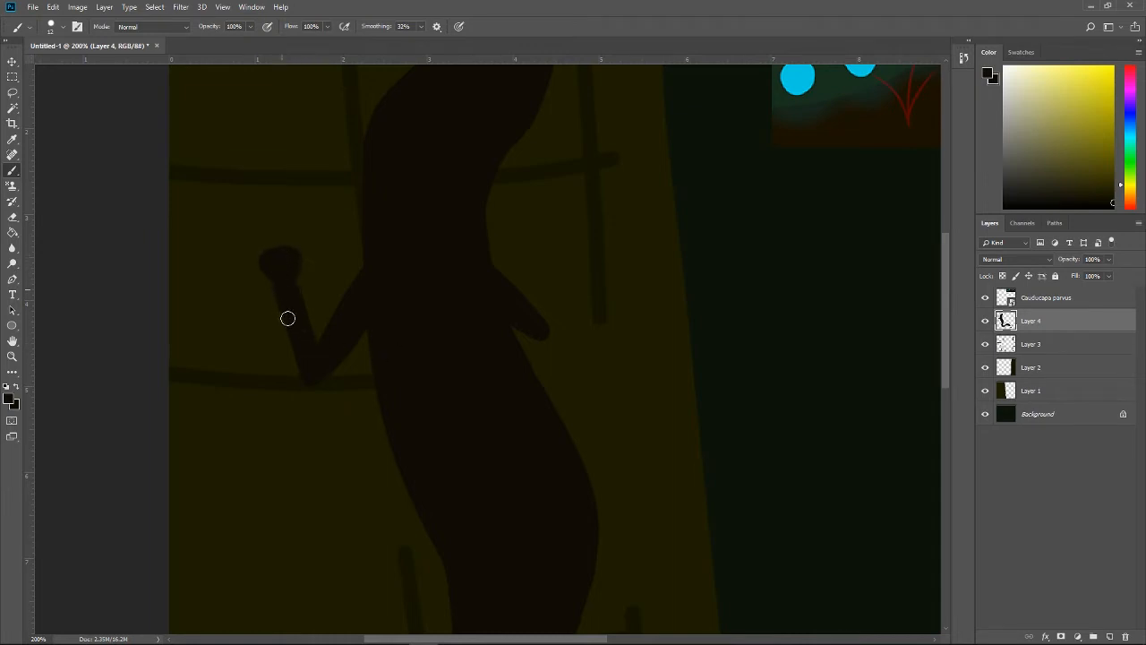
left_click_drag(288, 318, 310, 377)
mouse_move(287, 273)
left_mouse_down()
mouse_move(317, 346)
mouse_move(320, 325)
mouse_move(385, 259)
left_mouse_up()
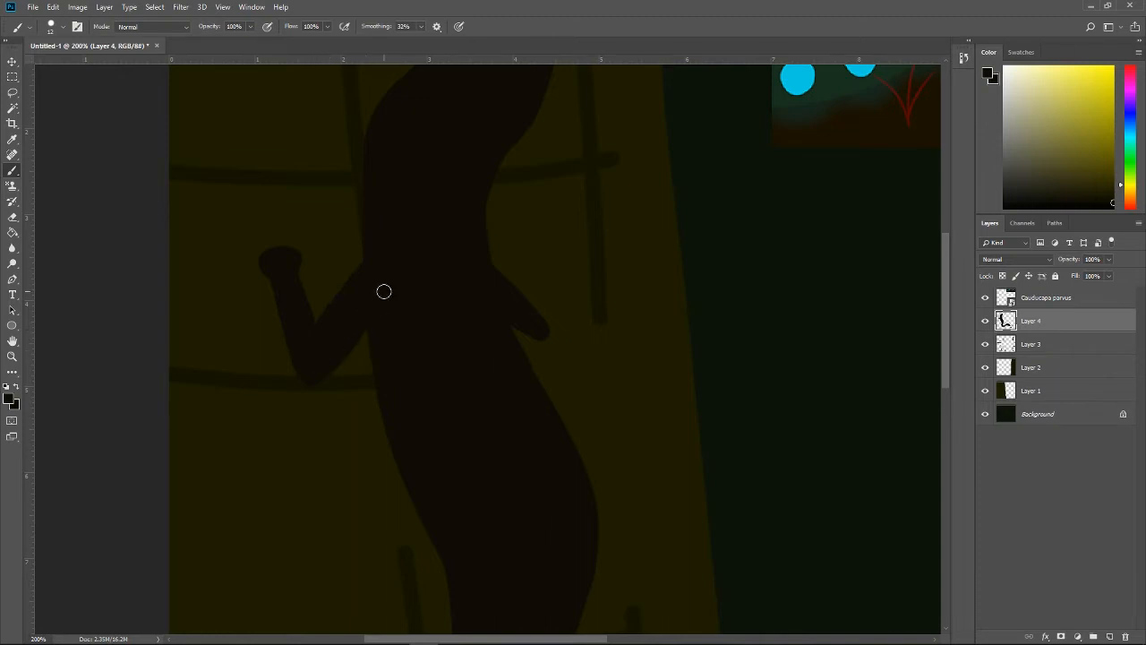
Step: Lengthen and thicken the creature's right upper arm outward and downward, undoing strokes that spoil its outline
key("ctrl+minus")
key("ctrl+plus")
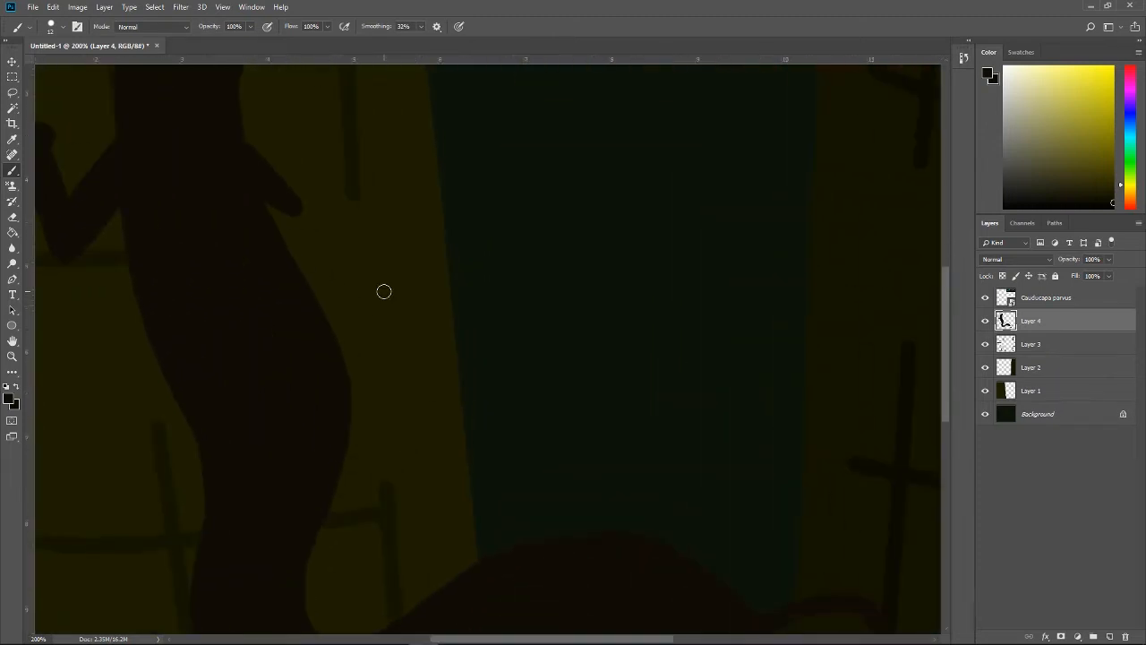
left_click_drag(947, 310, 937, 266)
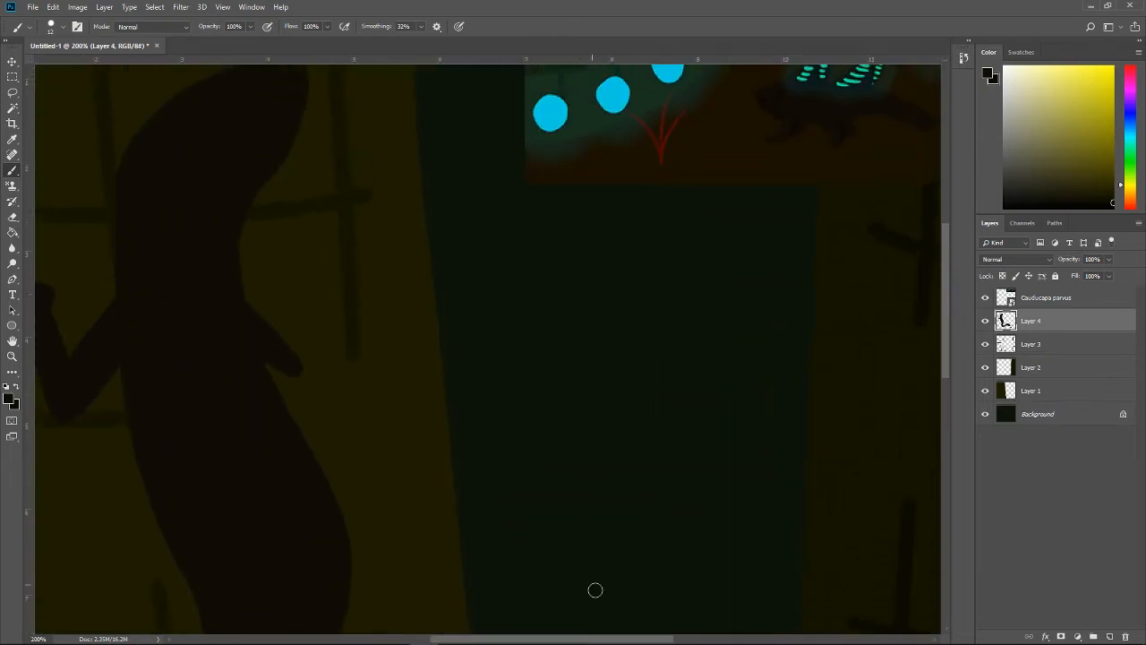
left_click_drag(613, 638, 561, 639)
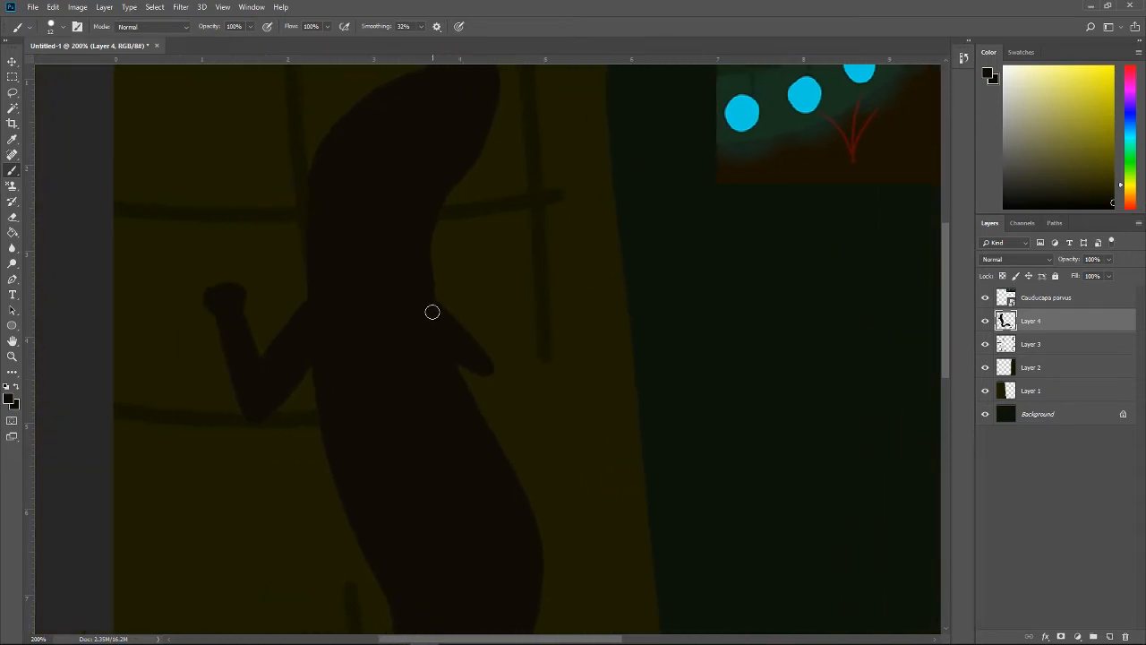
left_click_drag(432, 311, 511, 386)
left_click_drag(469, 354, 515, 386)
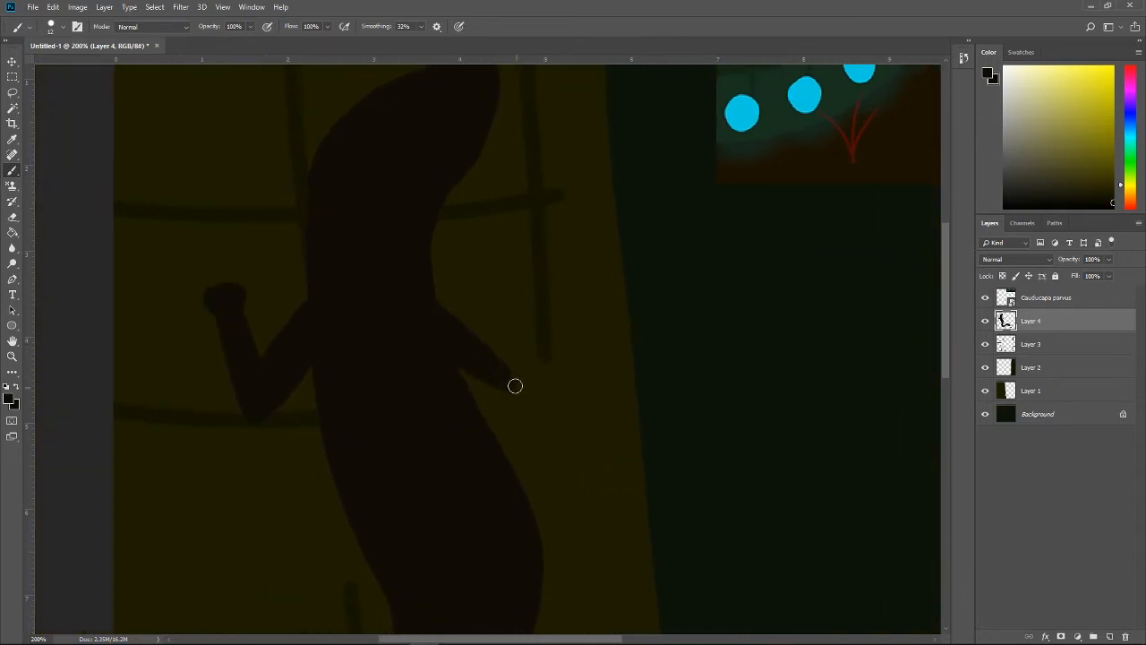
left_click_drag(470, 337, 515, 389)
key("ctrl+z")
left_click_drag(468, 332, 517, 385)
key("ctrl+z")
mouse_move(424, 298)
left_mouse_down()
mouse_move(481, 336)
mouse_move(507, 379)
left_mouse_up()
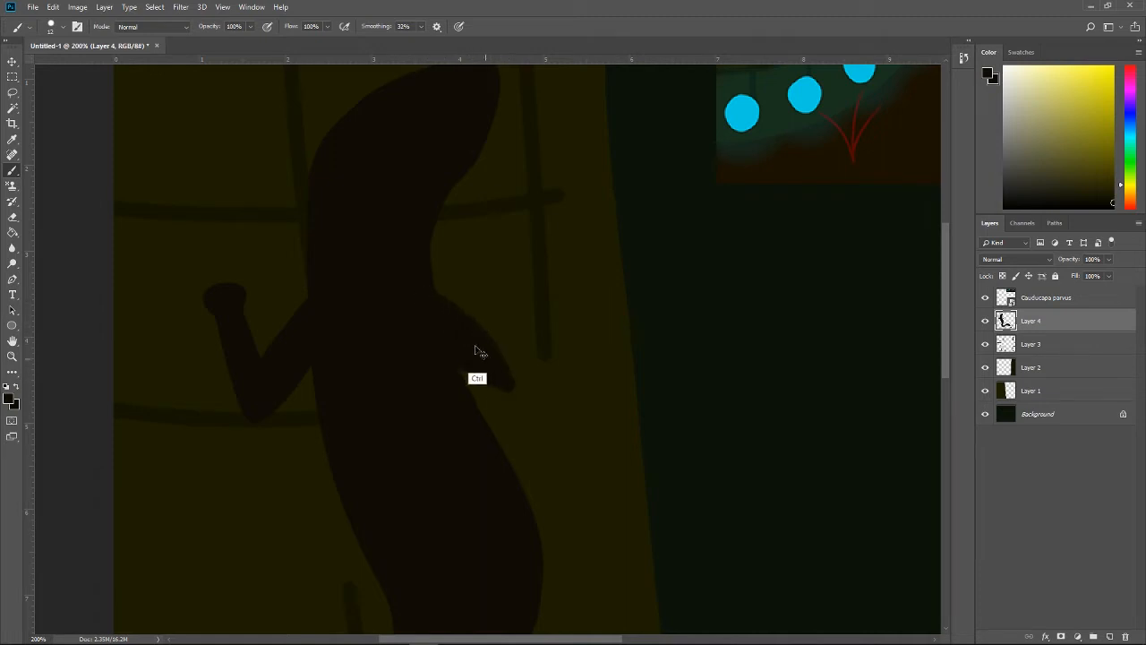
key("ctrl+z")
mouse_move(450, 315)
left_mouse_down()
mouse_move(514, 384)
mouse_move(527, 312)
mouse_move(525, 278)
left_mouse_up()
key("ctrl+z")
Step: Paint a forearm rising from the right elbow and thicken it towards the hand
left_click_drag(514, 382, 529, 304)
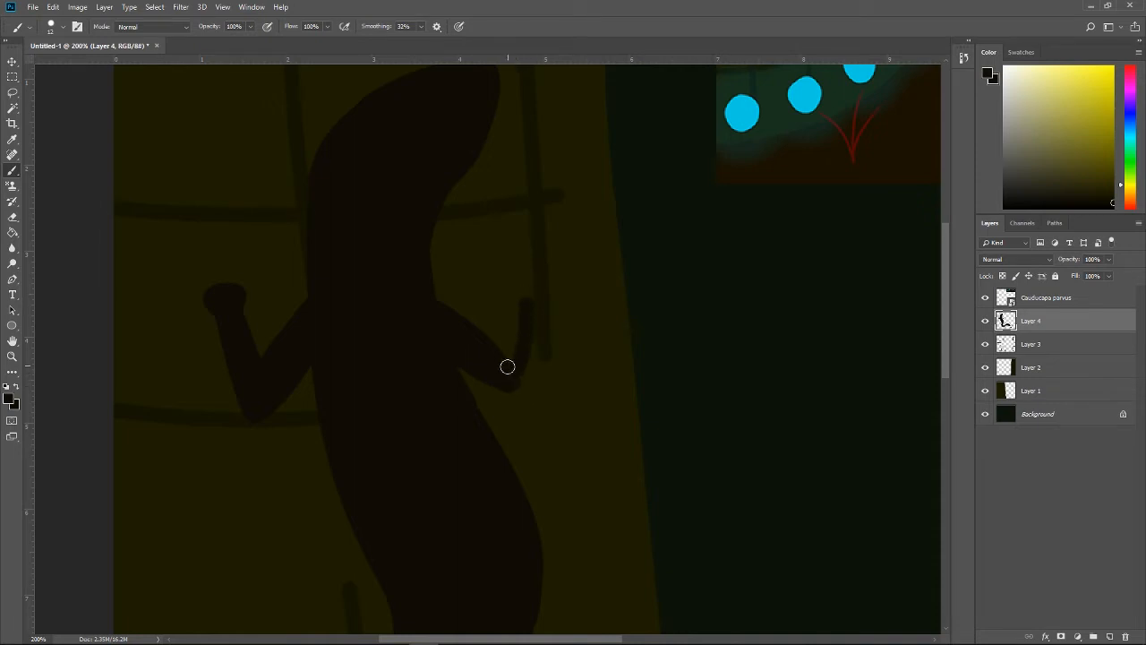
left_click_drag(507, 366, 519, 297)
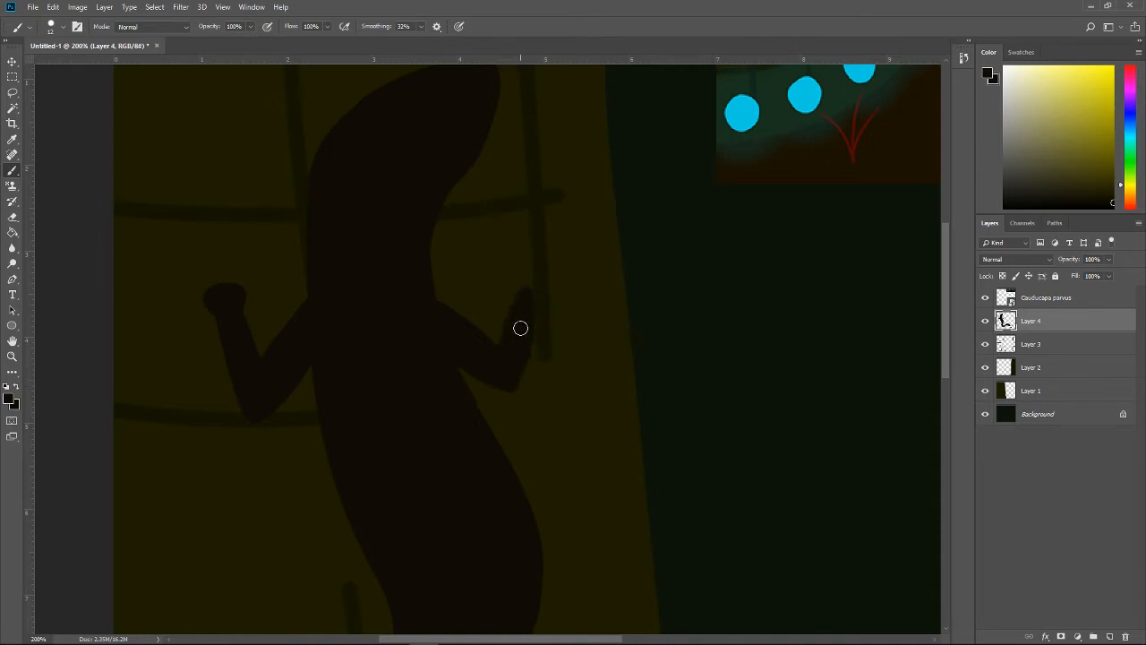
mouse_move(515, 380)
left_mouse_down()
mouse_move(526, 355)
mouse_move(519, 274)
mouse_move(539, 281)
mouse_move(528, 309)
left_mouse_up()
Step: Paint a bent hind leg with a rounded foot on the left side of the creature's lower torso
key("ctrl+minus")
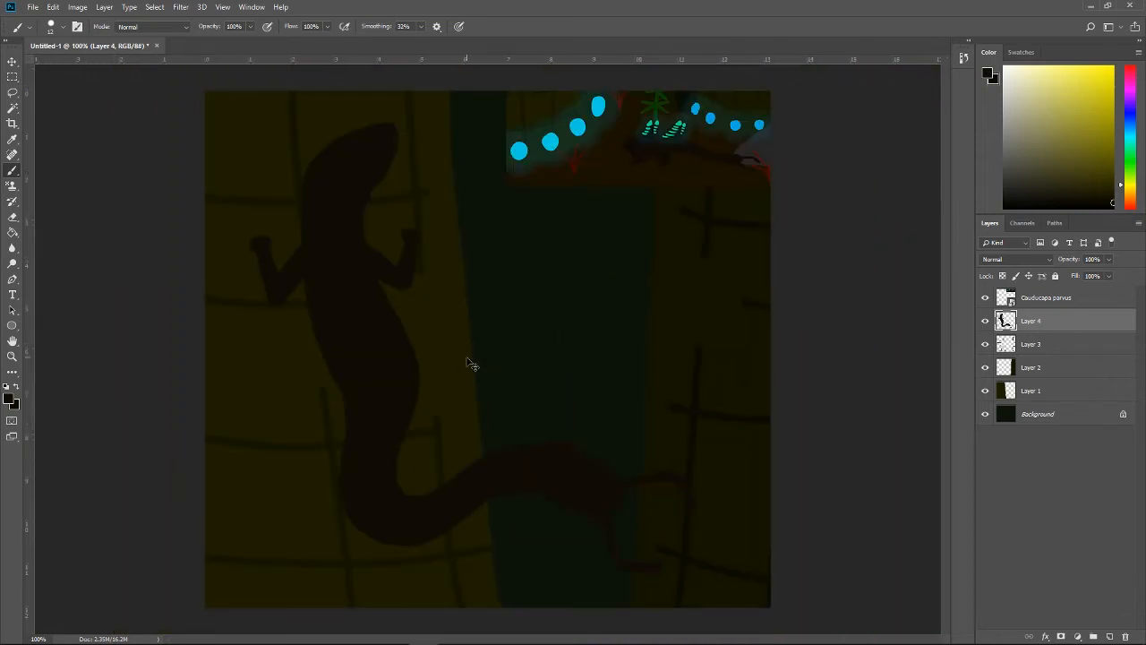
key("ctrl+plus")
mouse_move(943, 332)
left_mouse_down()
mouse_move(922, 216)
mouse_move(927, 225)
left_mouse_up()
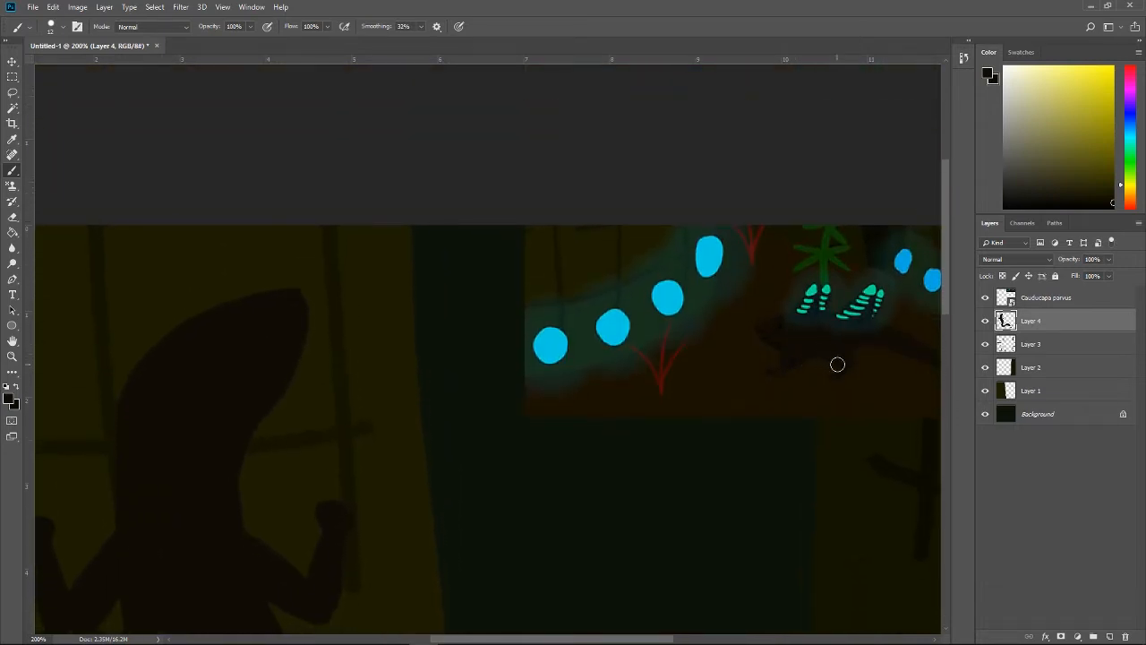
scroll(836, 365, "down", 7)
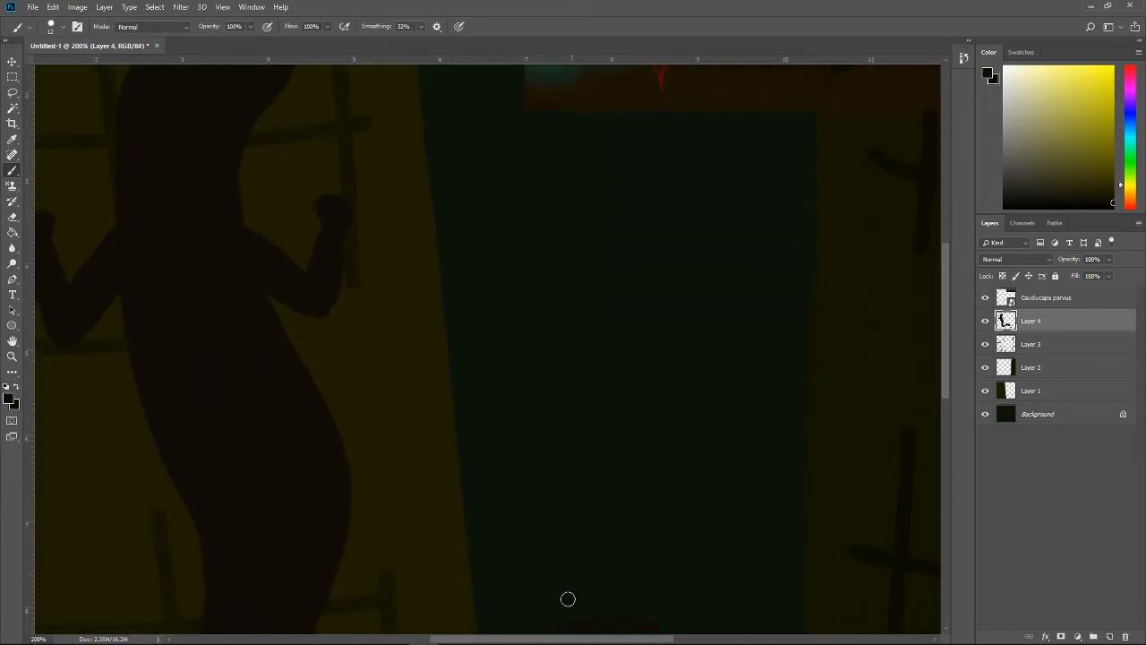
scroll(516, 627, "down", 2)
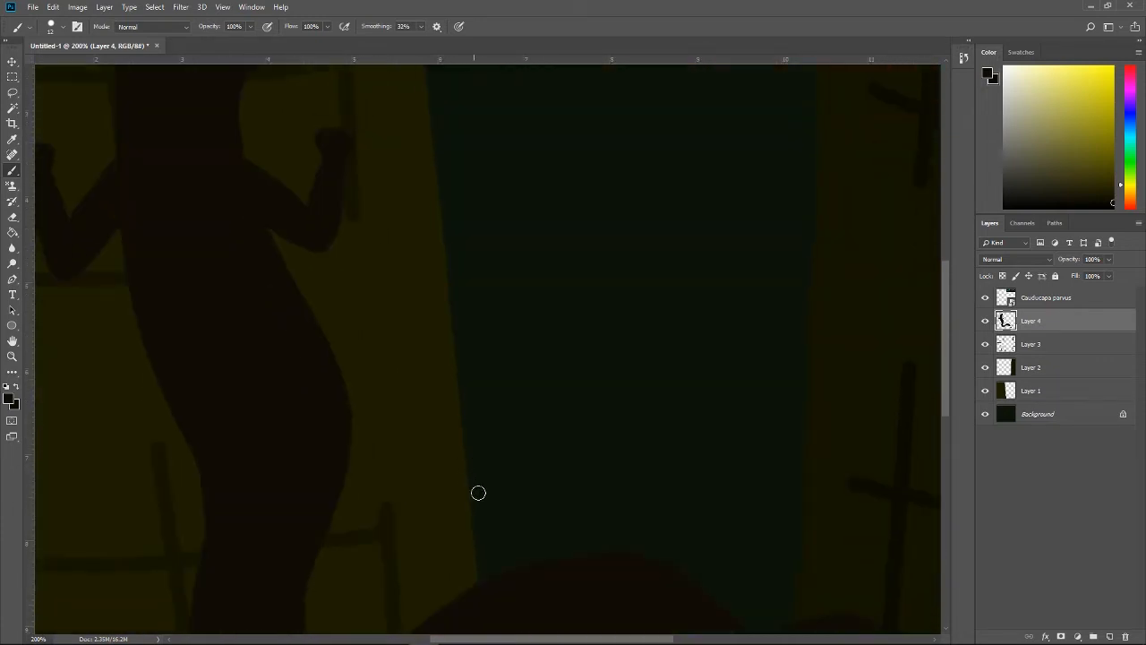
left_click_drag(548, 641, 455, 586)
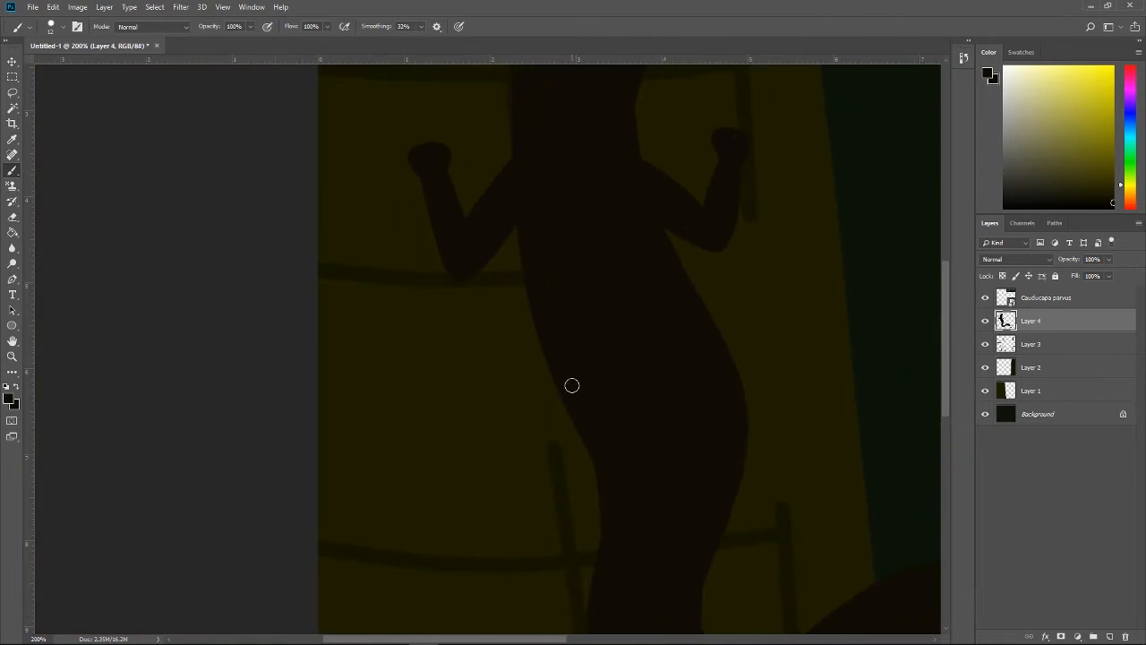
mouse_move(572, 385)
left_mouse_down()
mouse_move(540, 433)
mouse_move(583, 384)
mouse_move(577, 403)
mouse_move(518, 465)
mouse_move(525, 441)
mouse_move(585, 388)
mouse_move(516, 451)
mouse_move(537, 429)
mouse_move(537, 466)
mouse_move(520, 482)
mouse_move(526, 457)
mouse_move(547, 503)
mouse_move(524, 448)
mouse_move(541, 507)
mouse_move(517, 483)
mouse_move(529, 459)
mouse_move(538, 504)
mouse_move(529, 451)
mouse_move(546, 515)
mouse_move(555, 392)
left_mouse_up()
left_click_drag(510, 454, 507, 437)
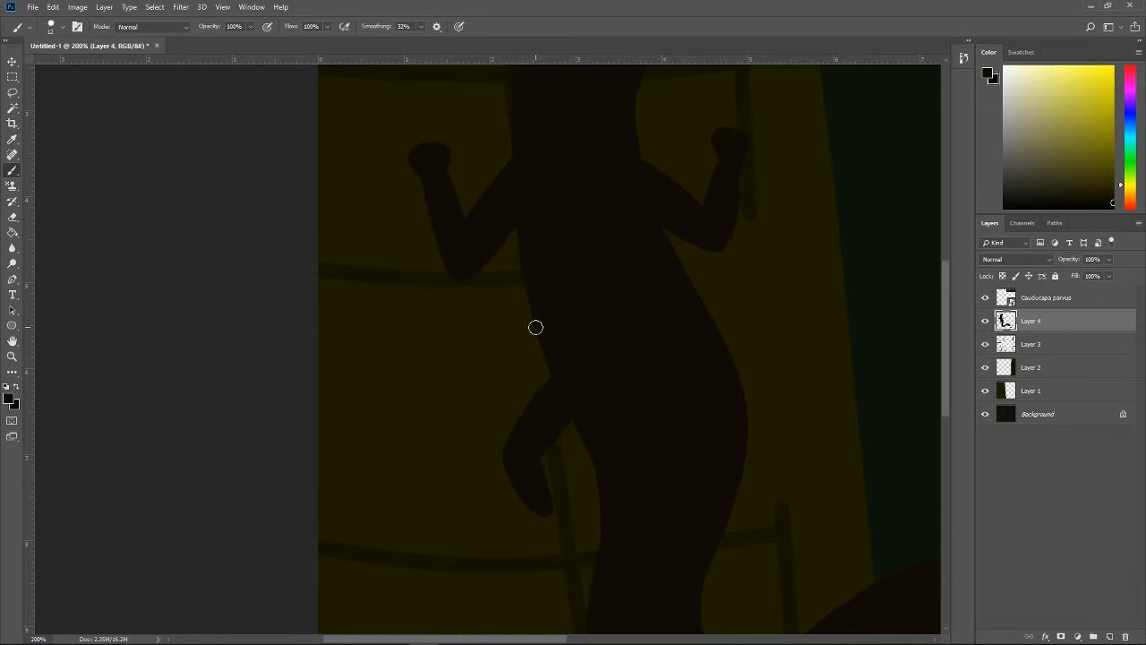
left_click_drag(534, 500, 566, 541)
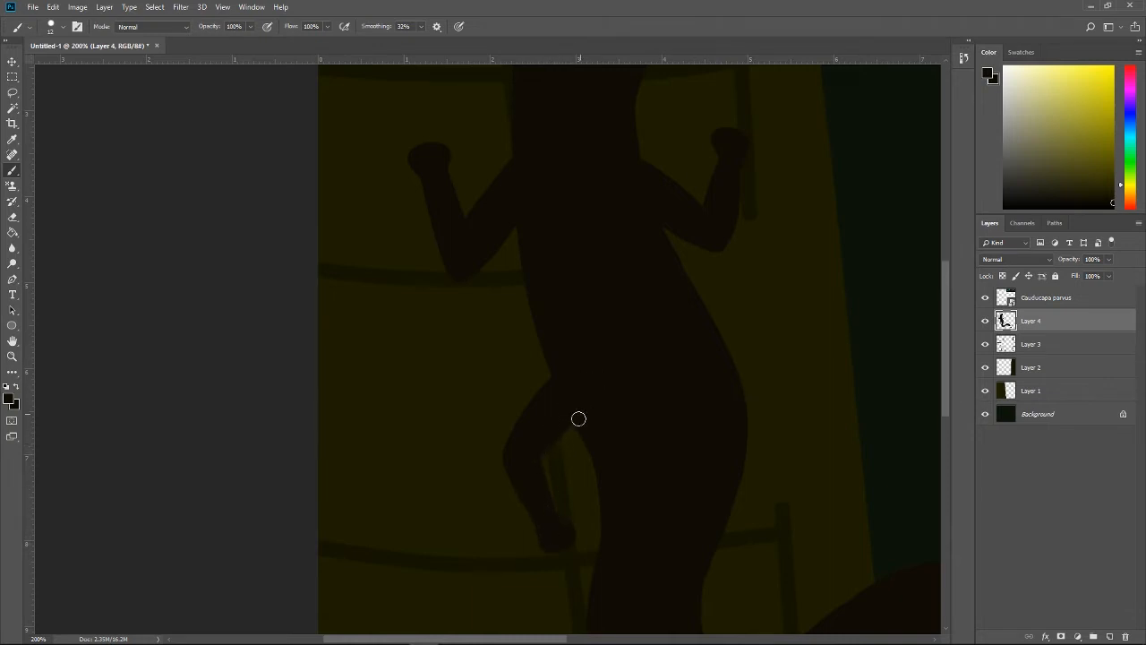
Step: Slim the creature's lower torso by erasing along its right edge down to the bend, and return to the Brush tool
left_click_drag(530, 638, 580, 642)
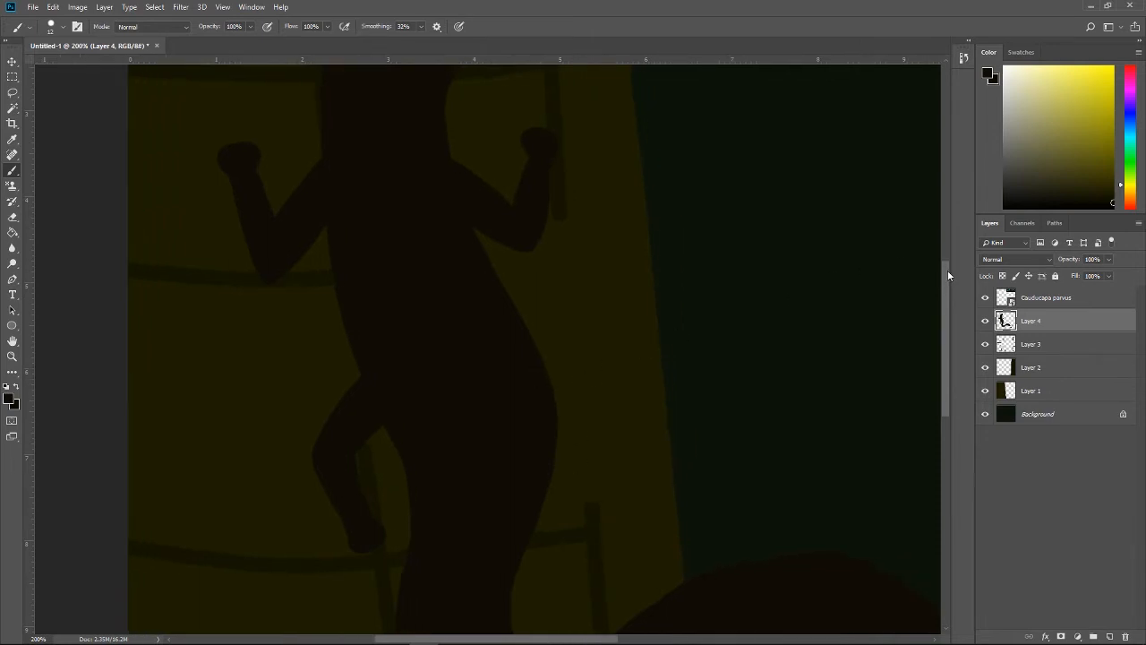
mouse_move(949, 275)
left_mouse_down()
mouse_move(946, 304)
mouse_move(943, 281)
left_mouse_up()
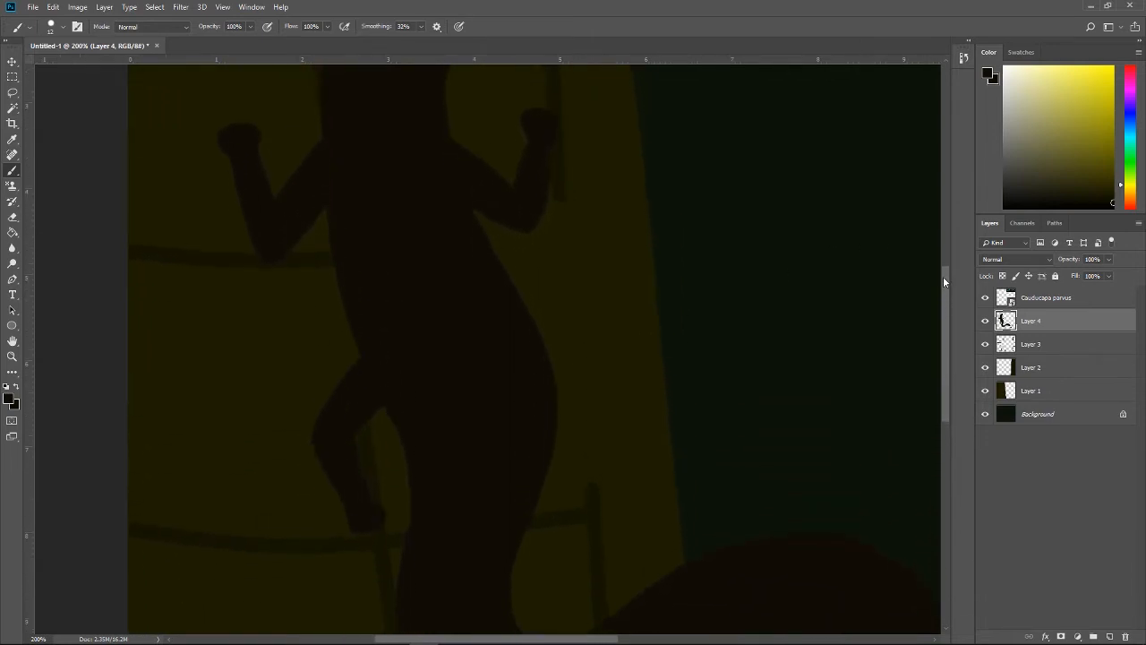
key("e")
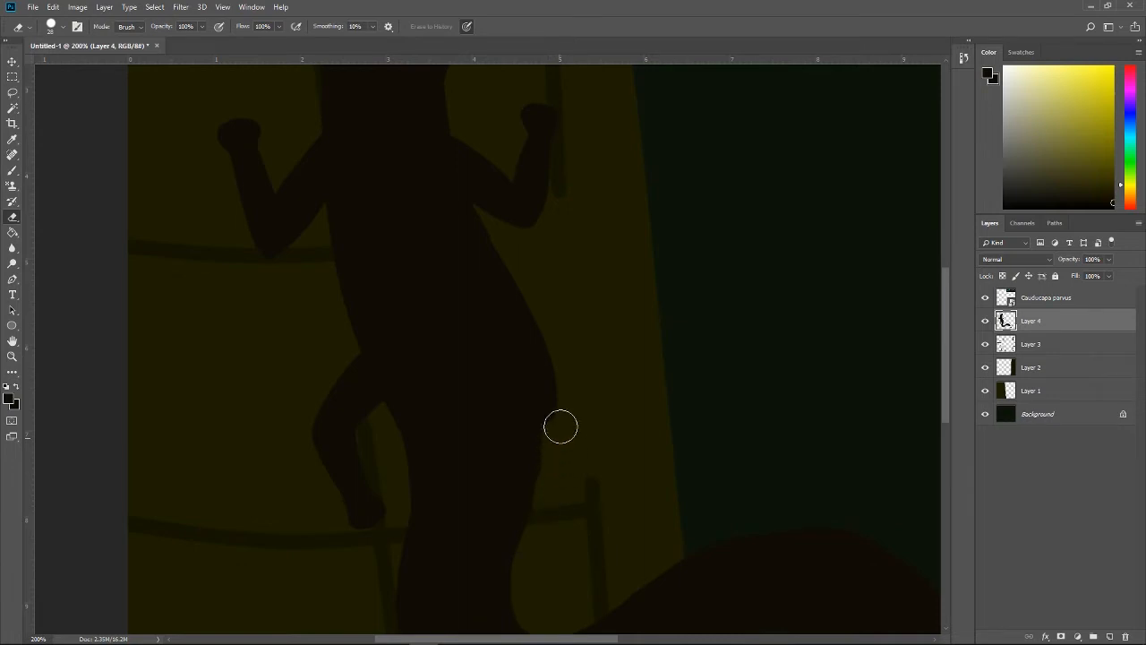
mouse_move(561, 427)
left_mouse_down()
mouse_move(542, 312)
mouse_move(524, 263)
mouse_move(546, 331)
mouse_move(507, 244)
mouse_move(521, 261)
mouse_move(553, 415)
mouse_move(532, 596)
mouse_move(561, 565)
mouse_move(518, 249)
mouse_move(554, 418)
mouse_move(535, 568)
mouse_move(583, 542)
left_mouse_up()
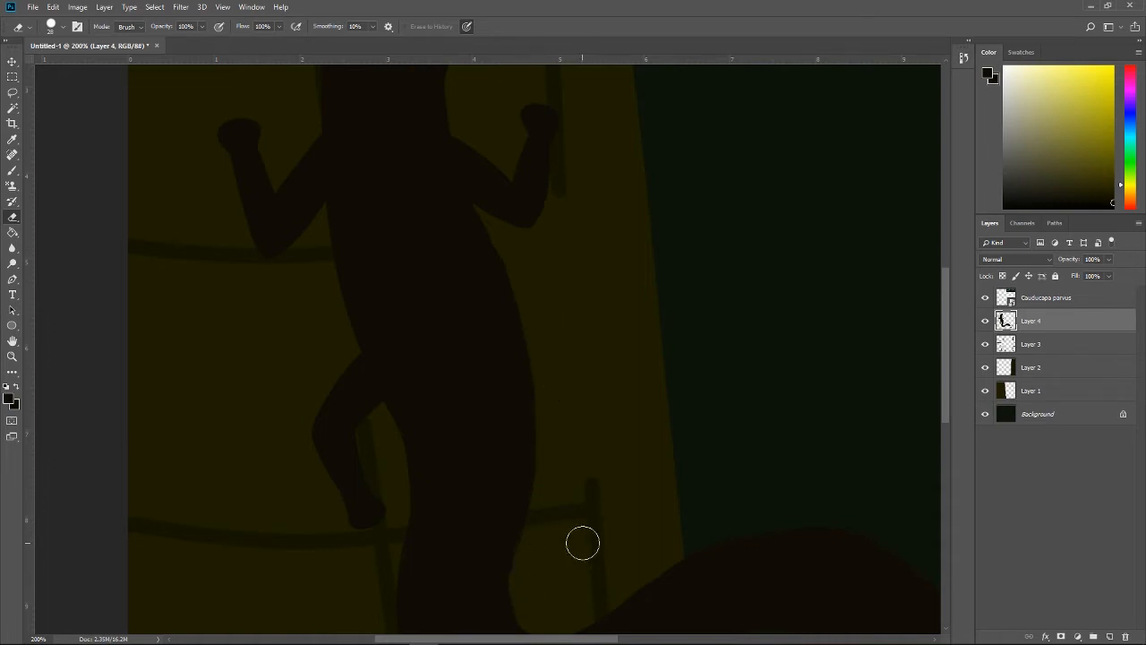
left_click_drag(529, 597, 535, 557)
key("ctrl+z")
left_click_drag(527, 598, 537, 553)
key("b")
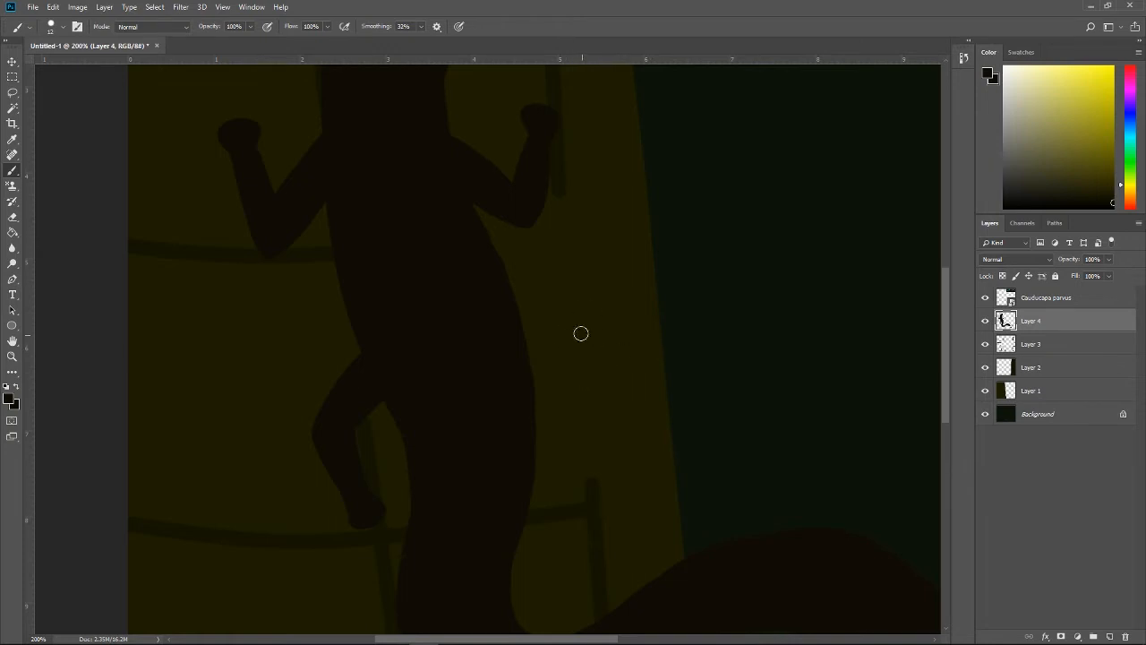
mouse_move(579, 287)
left_mouse_down()
mouse_move(601, 314)
mouse_move(583, 335)
mouse_move(604, 362)
mouse_move(593, 352)
left_mouse_up()
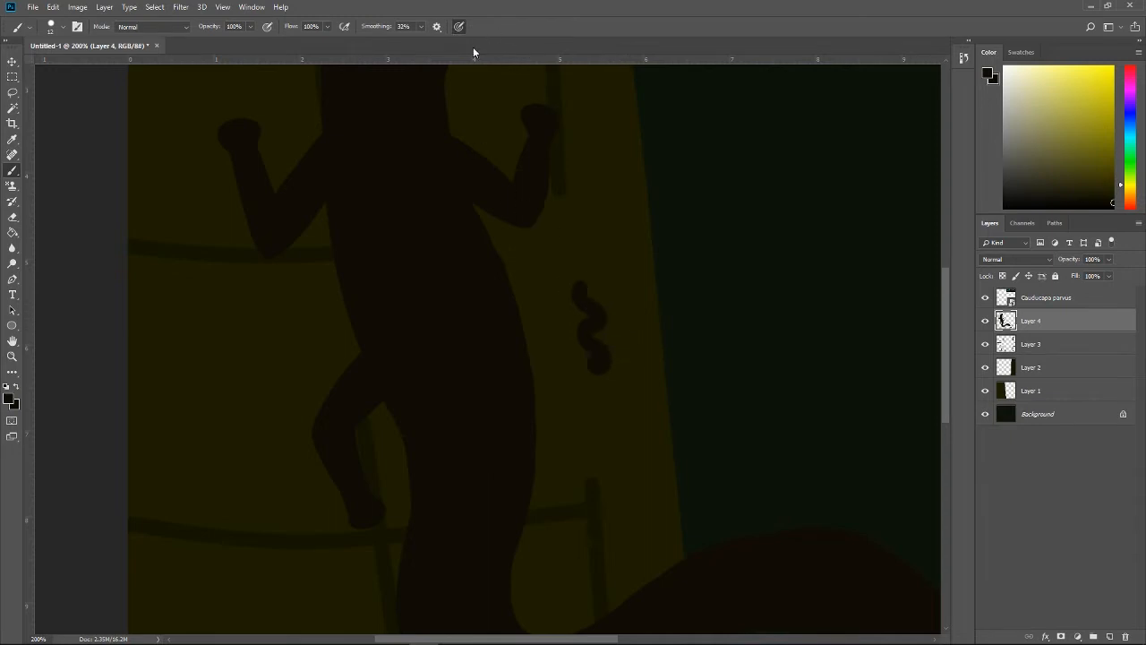
key("ctrl+z")
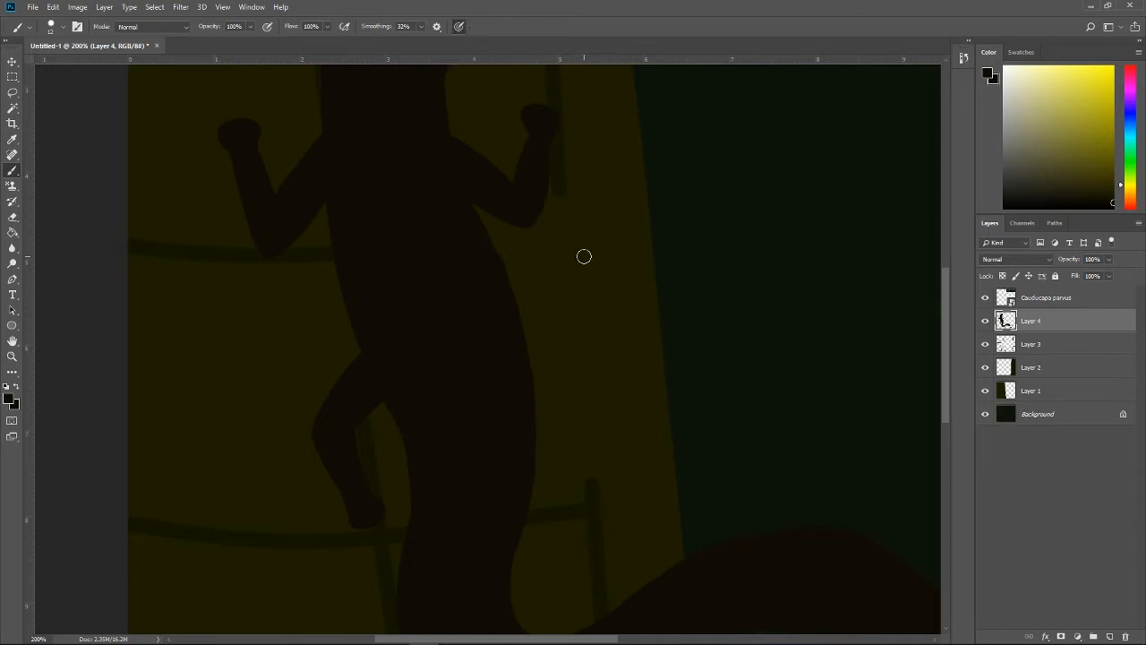
left_click_drag(584, 258, 588, 275)
mouse_move(583, 316)
left_mouse_down()
mouse_move(626, 333)
mouse_move(604, 344)
mouse_move(598, 374)
mouse_move(618, 400)
mouse_move(639, 369)
mouse_move(644, 324)
mouse_move(695, 344)
mouse_move(664, 418)
mouse_move(732, 447)
mouse_move(691, 403)
mouse_move(621, 461)
mouse_move(584, 432)
mouse_move(554, 311)
left_mouse_up()
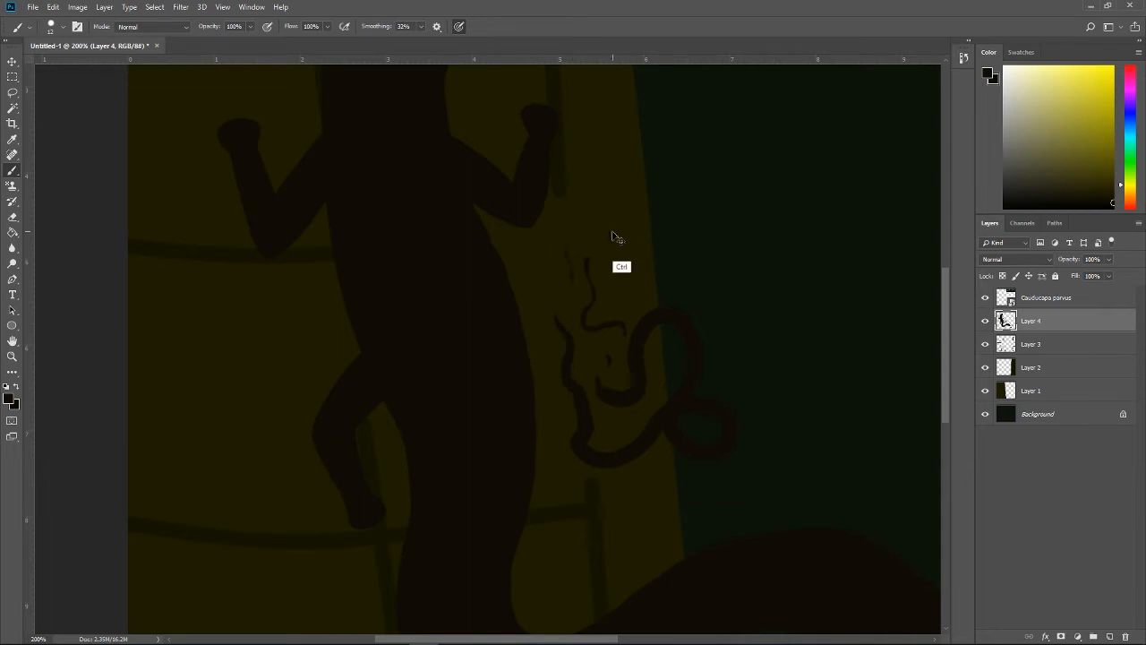
key("ctrl+alt+z")
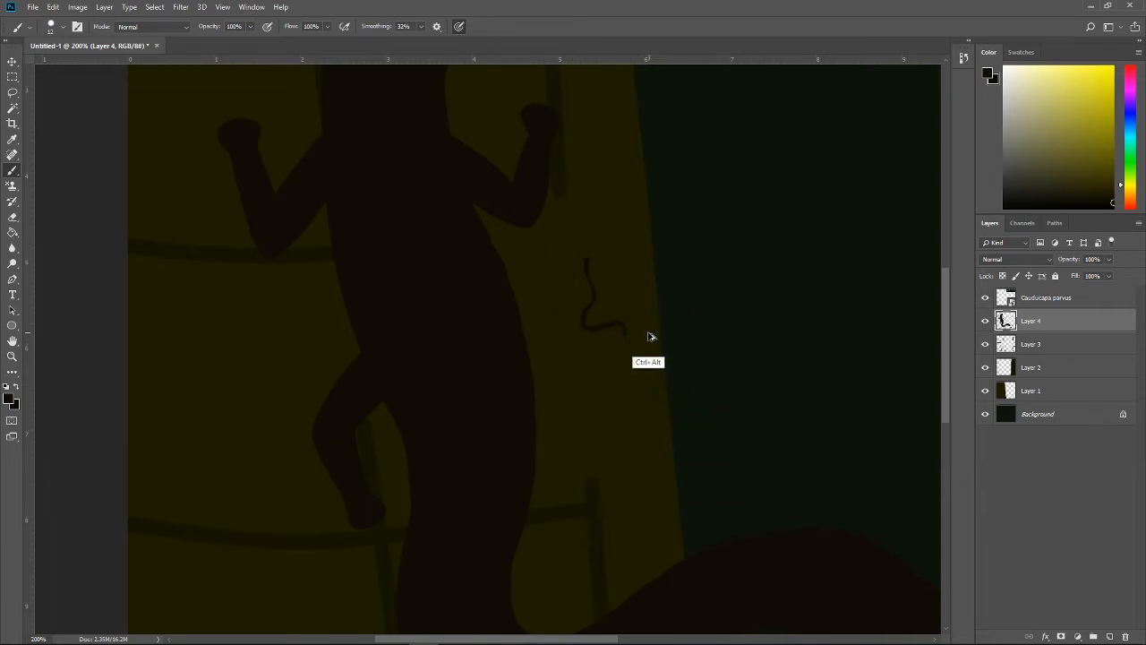
key("ctrl+alt+z")
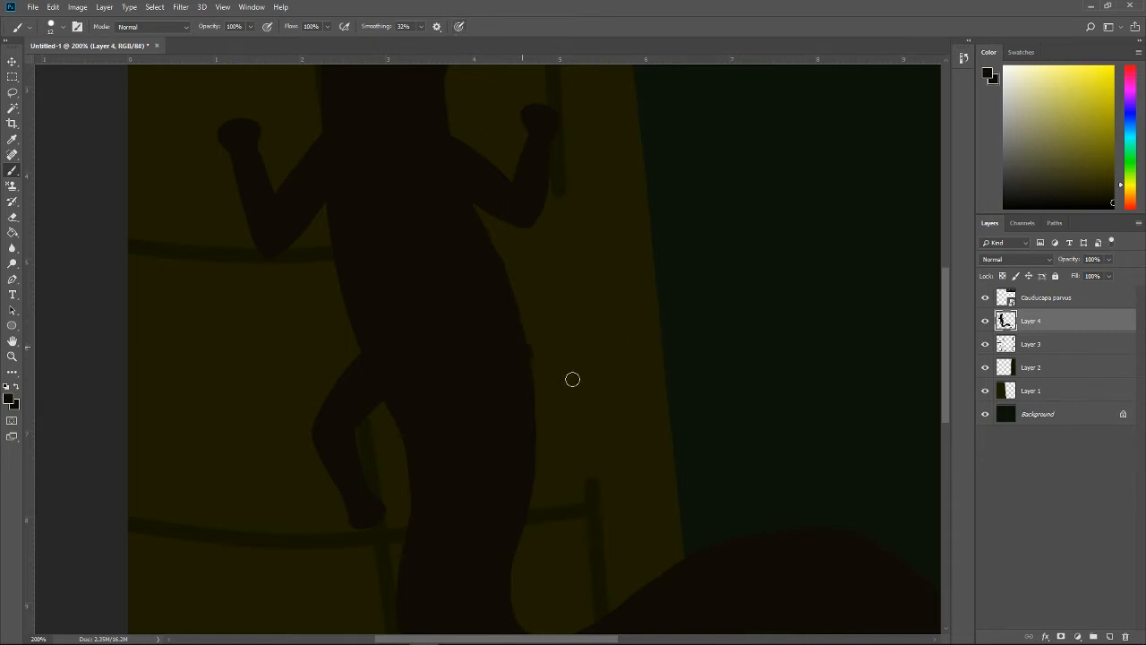
Step: Begin the right hind thigh with a thin stroke angled down from the lower torso, undoing the longer, thicker version
left_click_drag(570, 378, 514, 337)
mouse_move(600, 396)
left_mouse_down()
mouse_move(510, 336)
mouse_move(603, 393)
mouse_move(524, 360)
mouse_move(605, 399)
mouse_move(545, 371)
left_mouse_up()
mouse_move(599, 401)
left_mouse_down()
mouse_move(588, 396)
mouse_move(609, 402)
mouse_move(544, 367)
left_mouse_up()
key("ctrl+alt+z")
key("ctrl+alt+z")
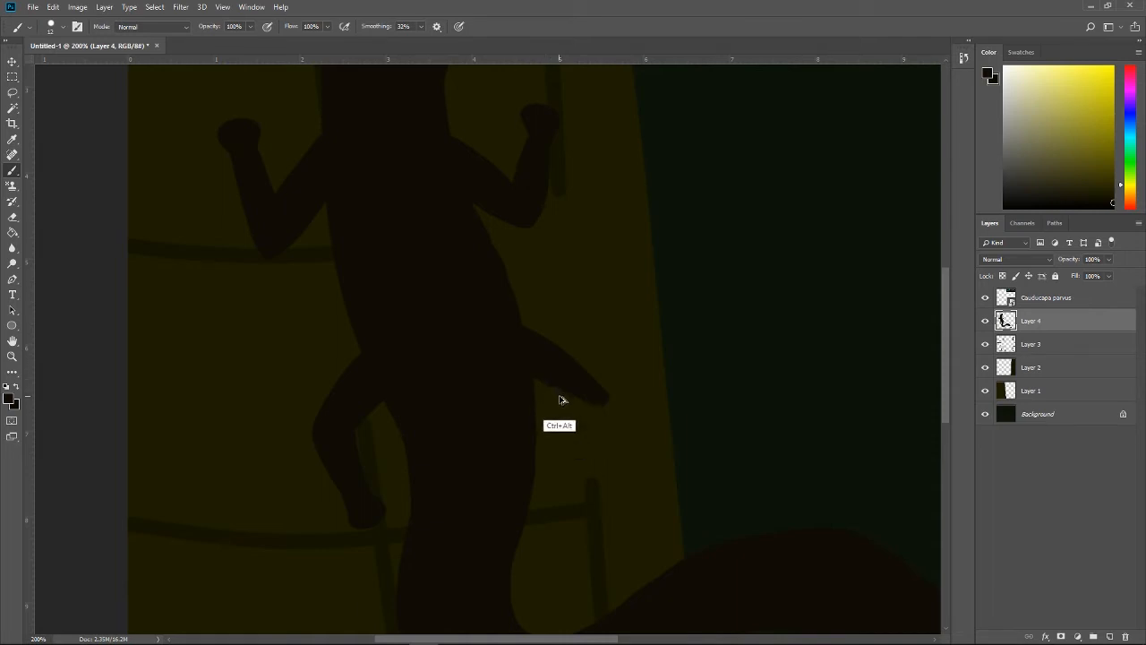
key("ctrl+alt+z")
key("ctrl+alt+z")
key("ctrl+alt+z")
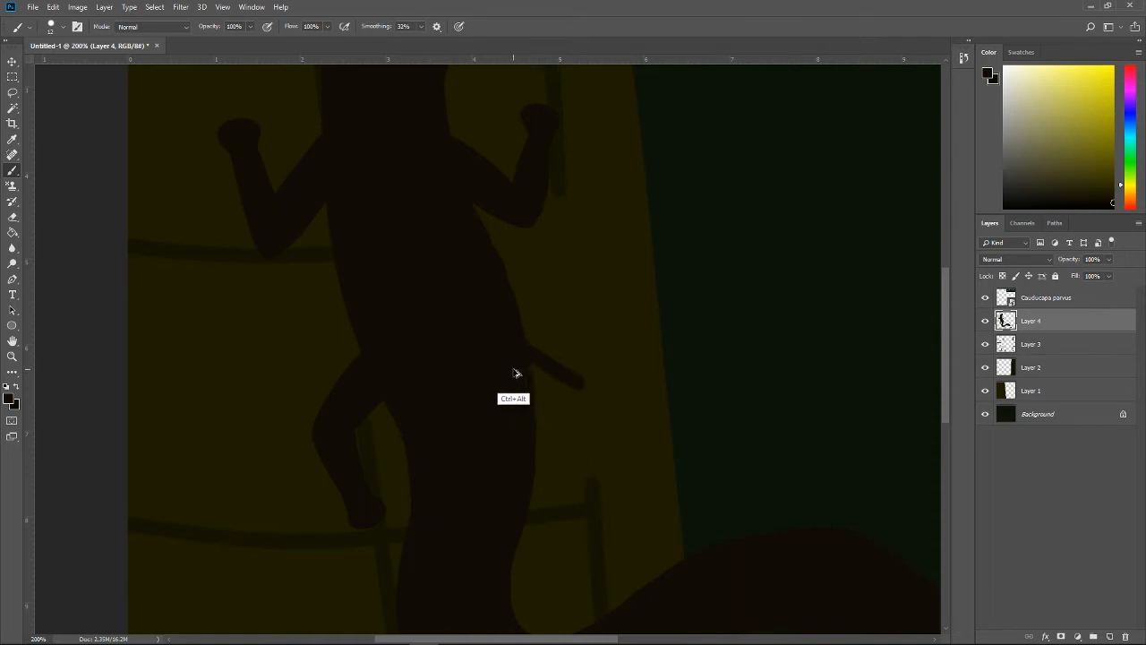
Step: Thicken the right hind thigh into a short tapered stub joined to the torso
mouse_move(507, 366)
left_mouse_down()
mouse_move(577, 376)
mouse_move(497, 326)
mouse_move(515, 350)
mouse_move(571, 370)
left_mouse_up()
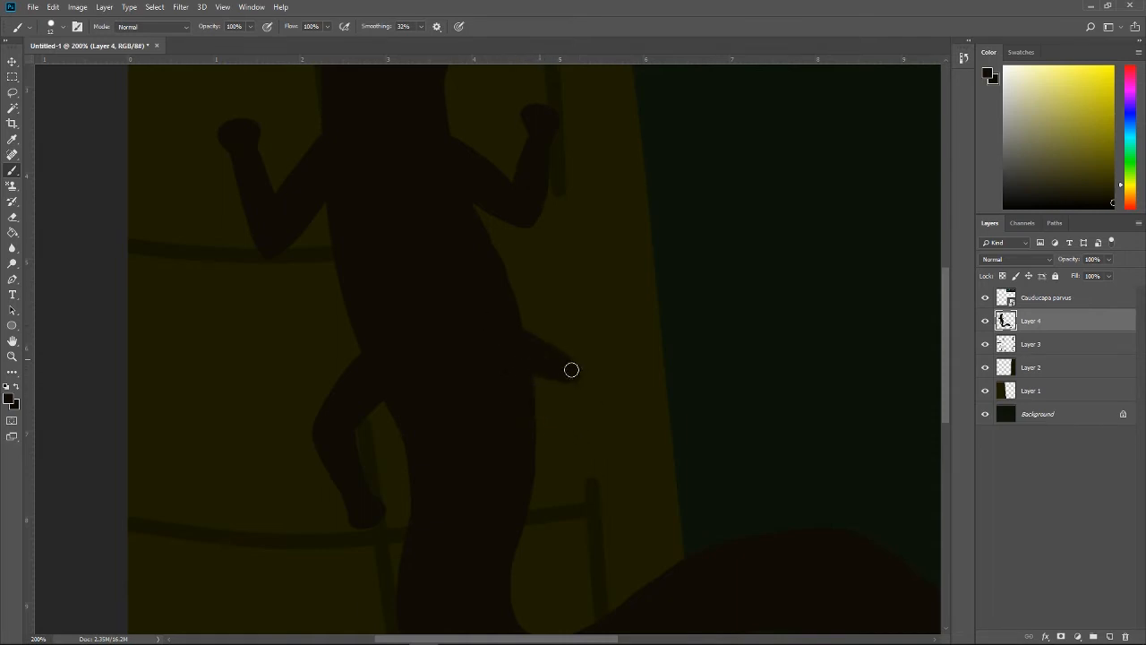
key("ctrl+alt+z")
key("ctrl+alt+z")
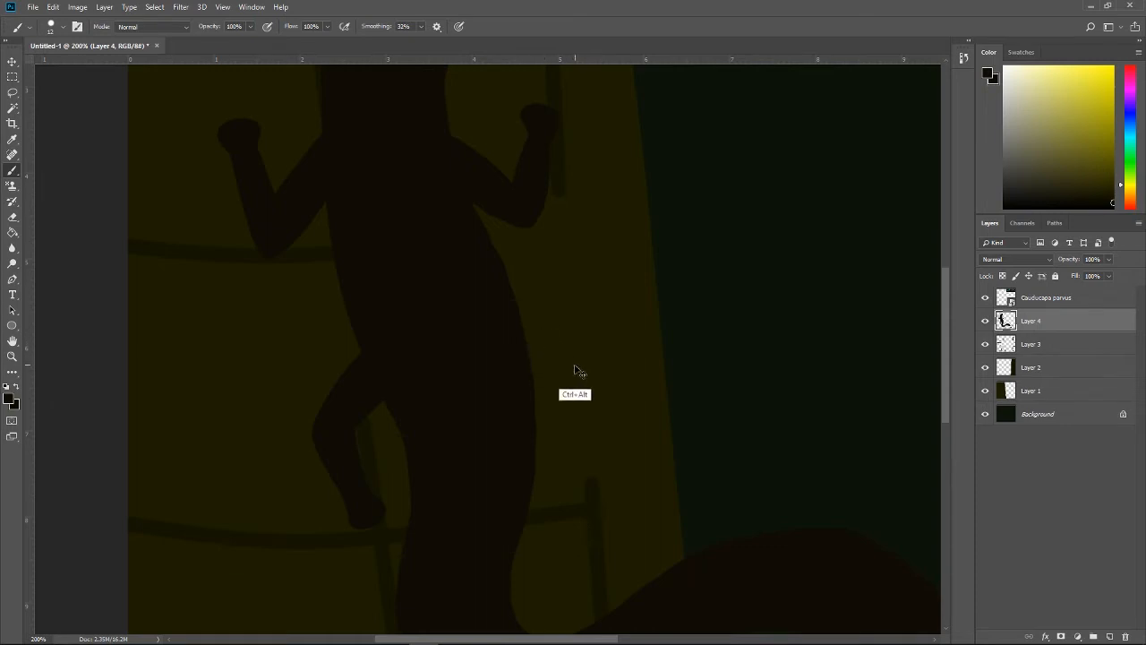
key("ctrl+shift+z")
key("ctrl+shift+z")
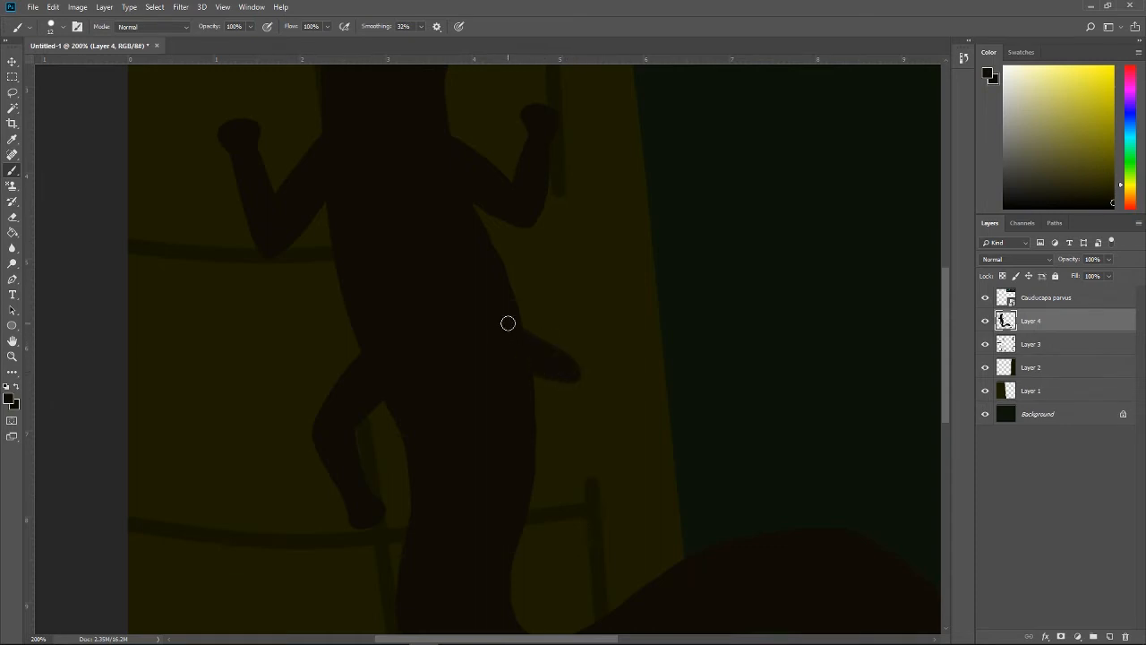
Step: Lengthen the right hind thigh, try a shin and rounded foot below it, and undo back to the thigh
mouse_move(508, 323)
left_mouse_down()
mouse_move(580, 382)
mouse_move(535, 367)
mouse_move(565, 383)
mouse_move(590, 377)
mouse_move(572, 381)
mouse_move(589, 389)
mouse_move(578, 470)
left_mouse_up()
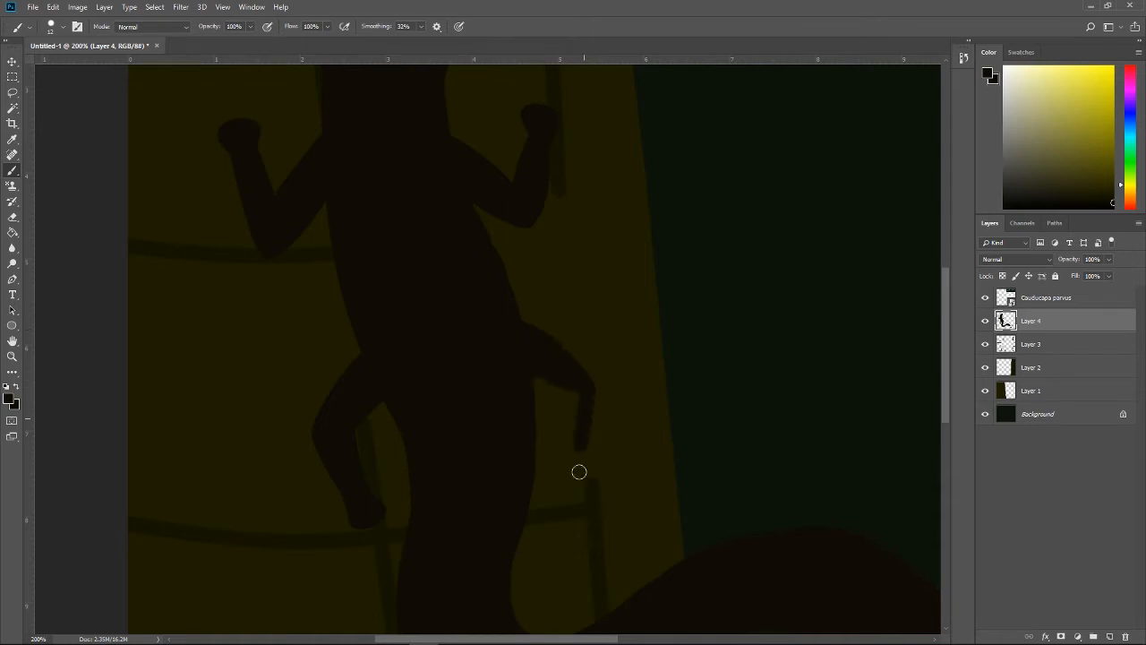
left_click_drag(574, 392, 570, 477)
mouse_move(571, 460)
left_mouse_down()
mouse_move(578, 416)
mouse_move(569, 471)
mouse_move(580, 390)
left_mouse_up()
key("ctrl+z")
key("ctrl+alt+z")
mouse_move(576, 466)
left_mouse_down()
mouse_move(571, 381)
mouse_move(566, 470)
mouse_move(563, 438)
mouse_move(568, 489)
left_mouse_up()
key("ctrl+z")
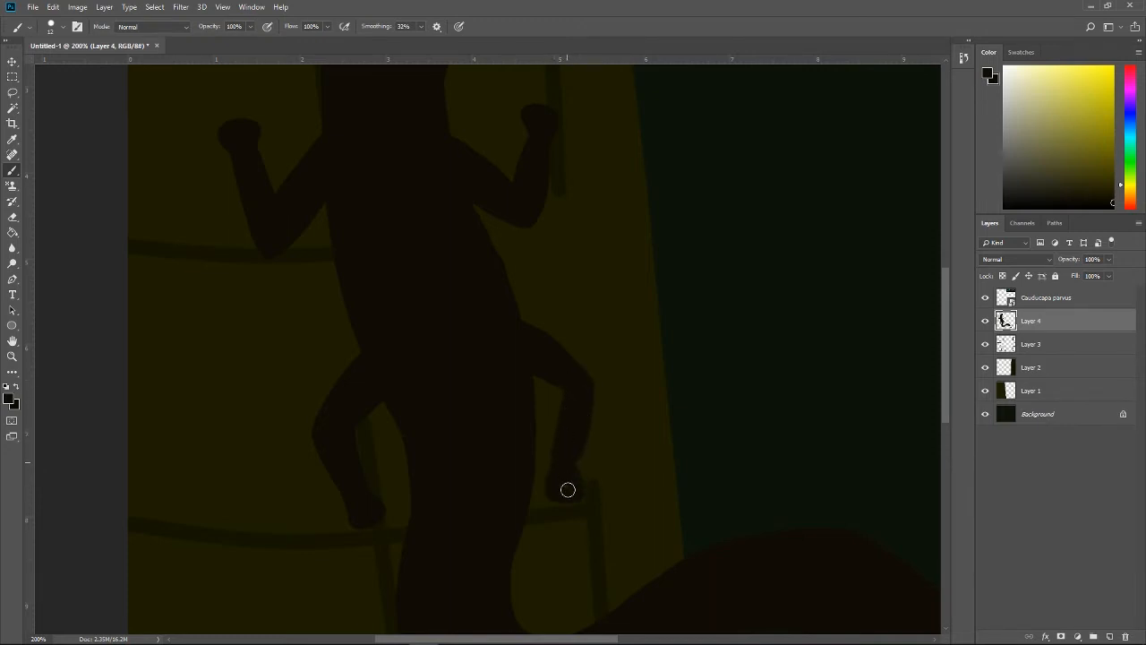
left_click_drag(560, 388, 563, 424)
key("ctrl+alt+z")
key("ctrl+alt+z")
key("ctrl+alt+z")
key("ctrl+alt+z")
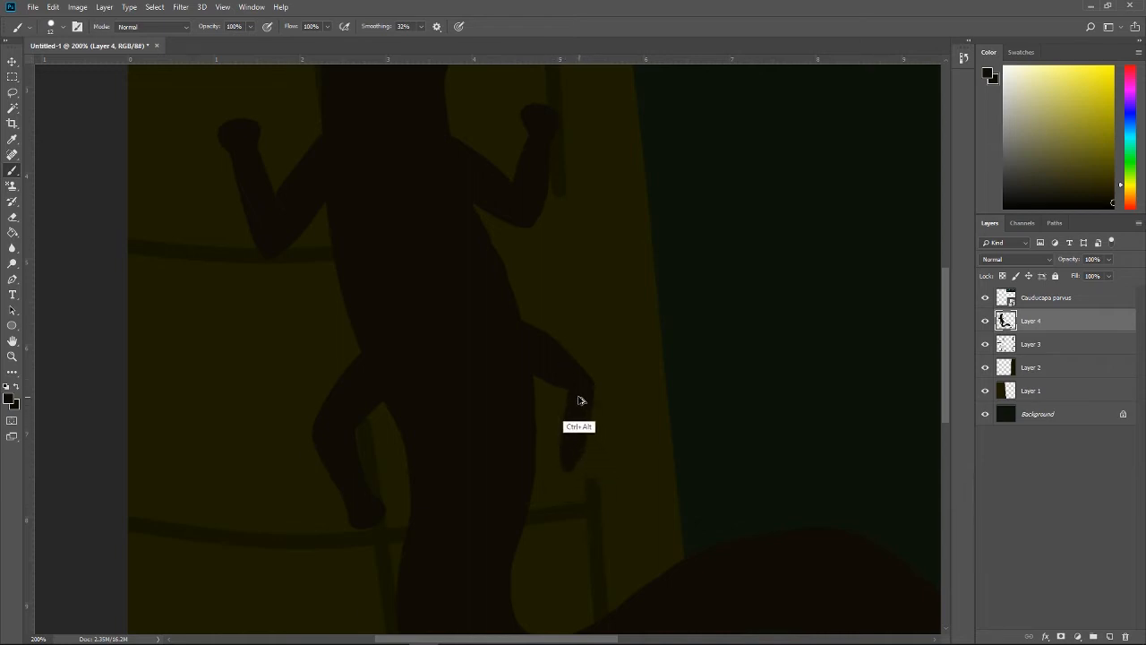
key("ctrl+alt+z")
key("ctrl+alt+z")
key("ctrl+alt+z")
Step: Paint a shin and rounded foot below the right hind thigh, undoing the first versions of the shin
mouse_move(549, 371)
left_mouse_down()
mouse_move(605, 389)
mouse_move(566, 376)
mouse_move(604, 438)
left_mouse_up()
left_click_drag(588, 386, 581, 474)
key("ctrl+alt+z")
key("ctrl+alt+z")
left_click_drag(592, 393, 579, 475)
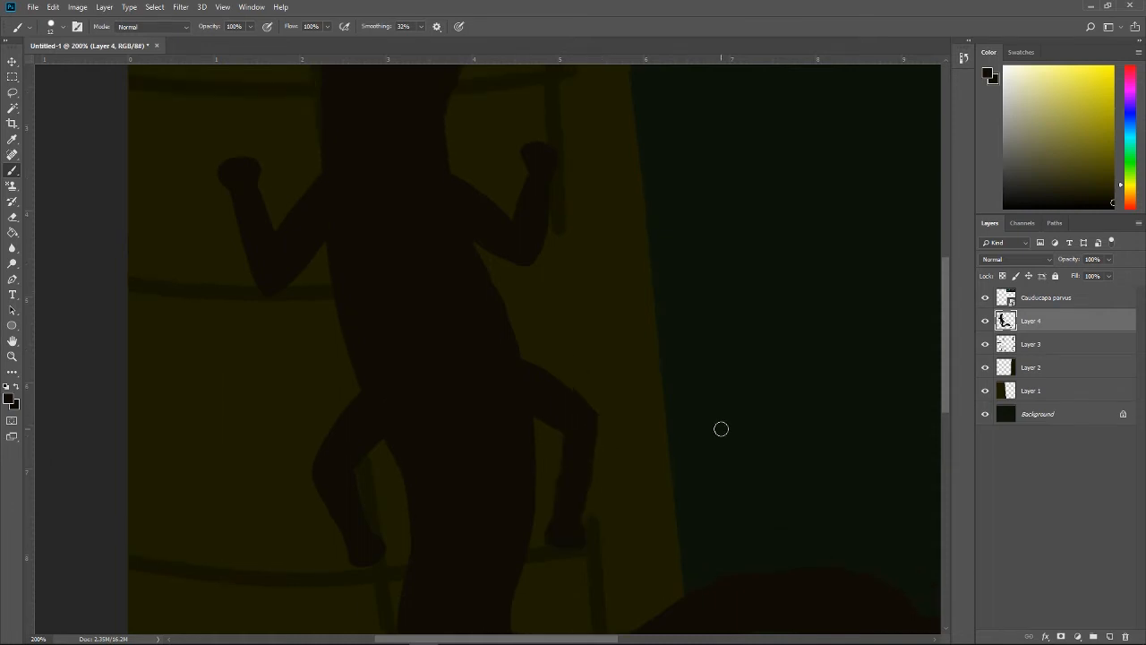
scroll(720, 428, "up", 2)
scroll(719, 416, "down", 3)
scroll(721, 414, "down", 1)
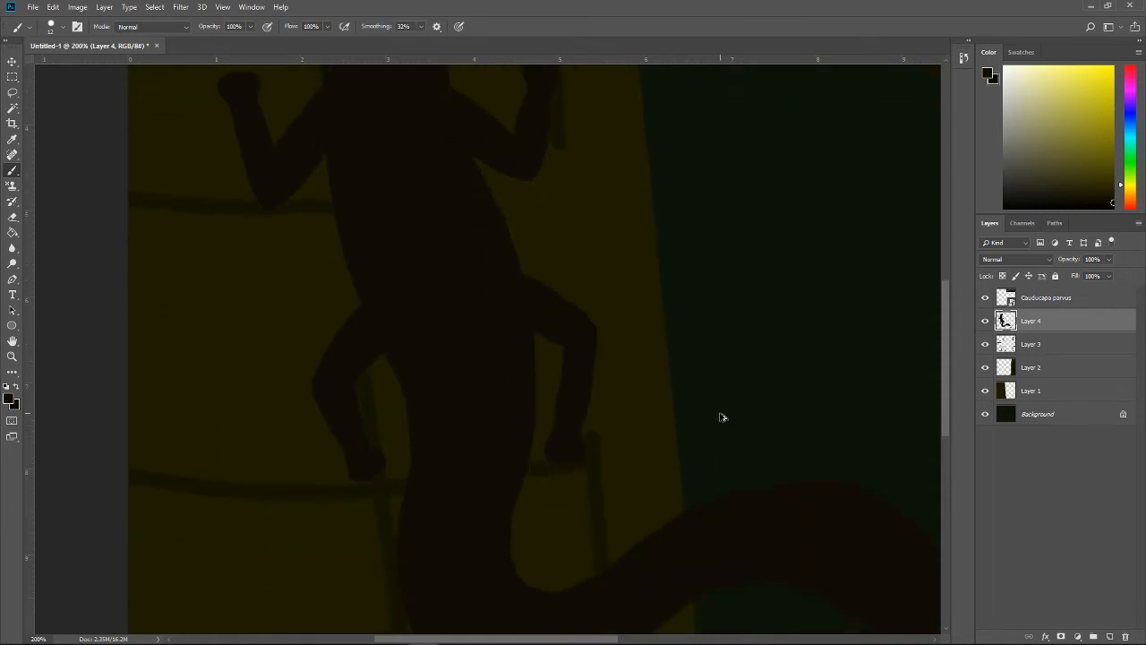
Step: Undo the right hind leg's strokes, repaint it with a sharply bent knee and long rounded foot, and lengthen the left hind foot
key("ctrl+alt+z")
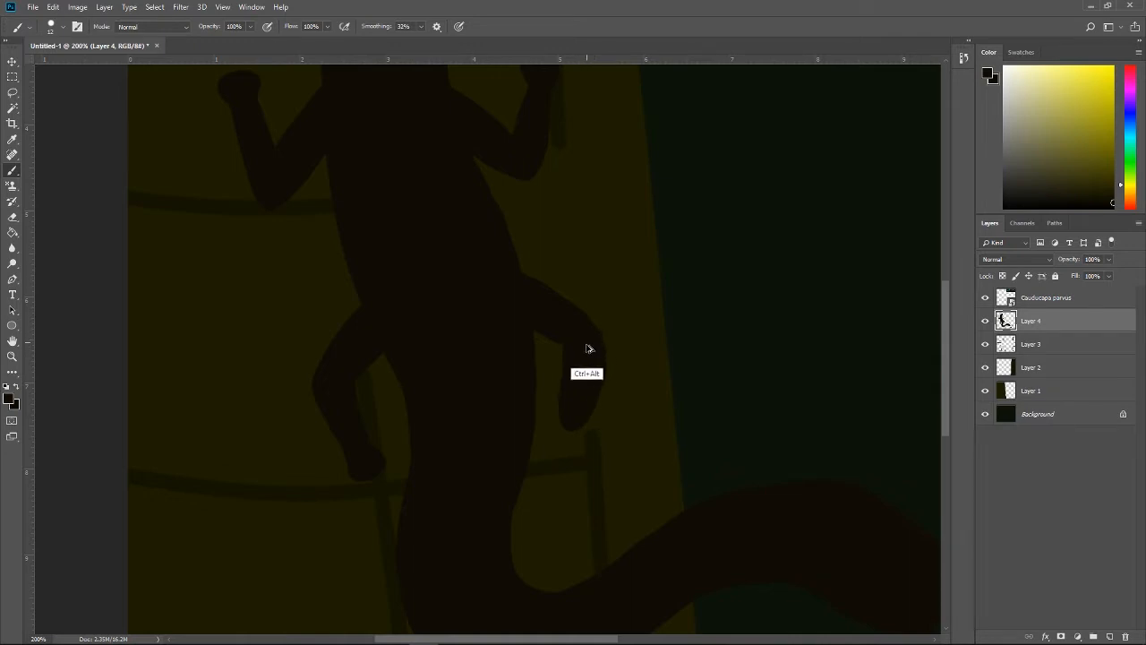
key("ctrl+alt+z")
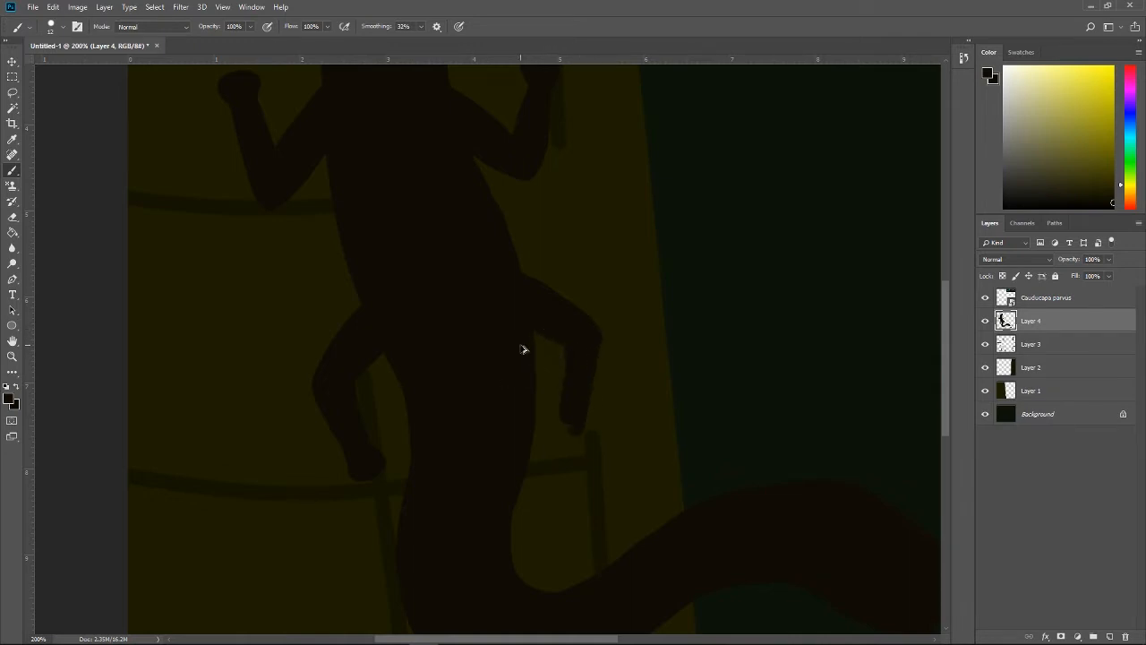
key("ctrl+alt+z")
key("ctrl+alt+z")
key("ctrl+alt+z")
key("ctrl+alt+z")
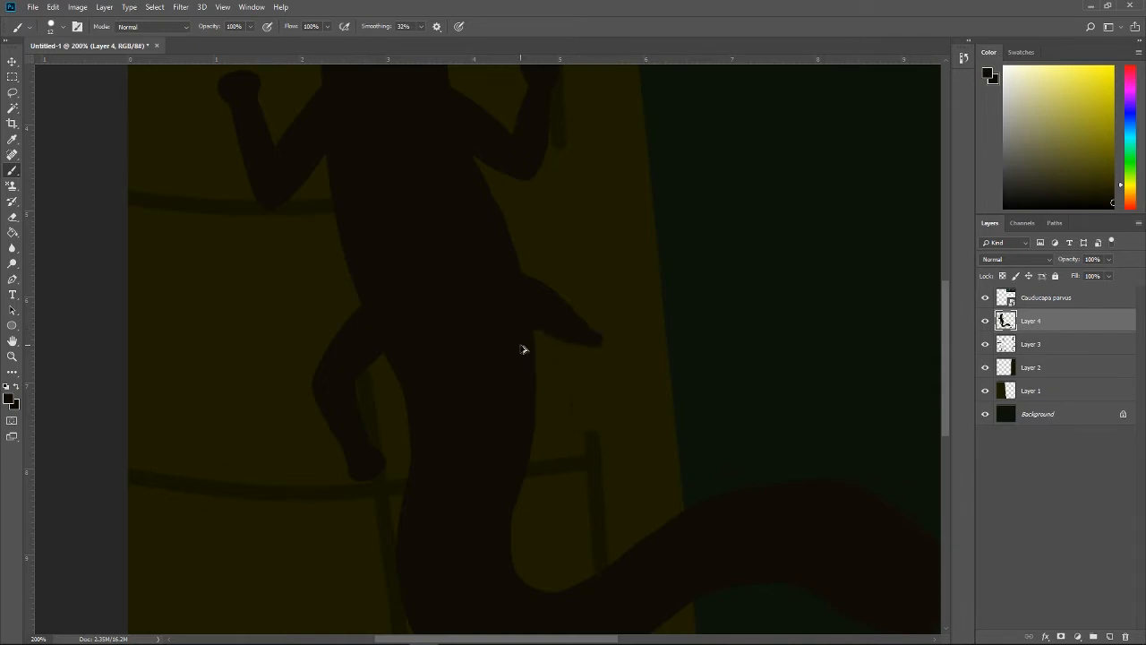
key("ctrl+alt+z")
key("ctrl+alt+z")
key("ctrl+alt+z")
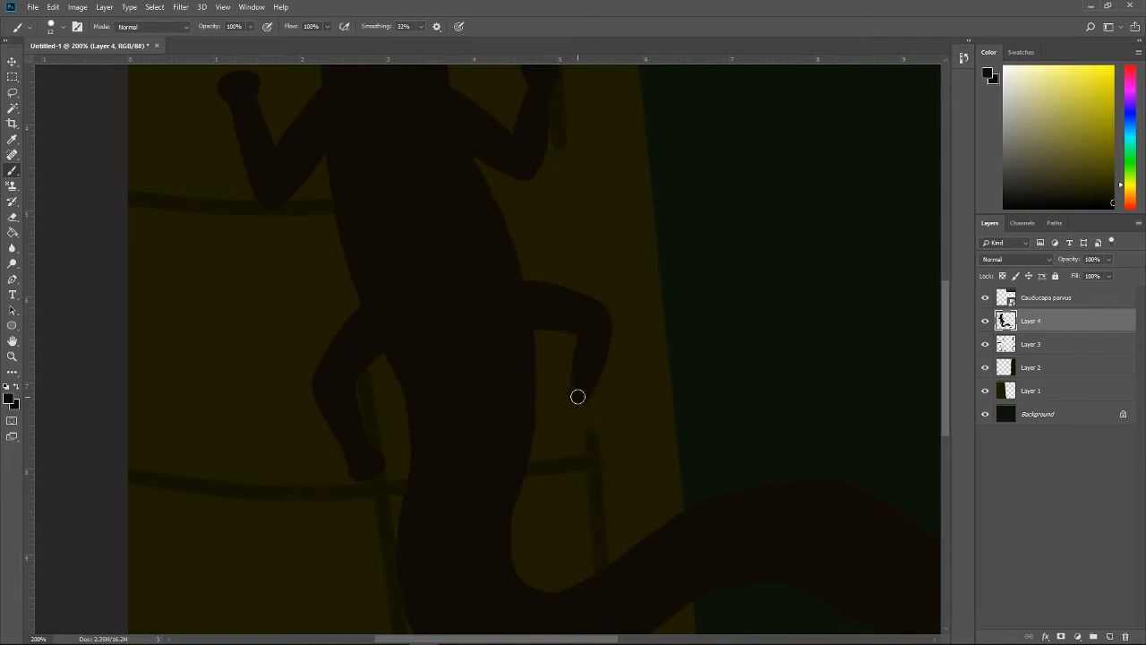
mouse_move(578, 397)
left_mouse_down()
mouse_move(562, 429)
mouse_move(593, 422)
mouse_move(587, 408)
mouse_move(574, 415)
mouse_move(574, 382)
mouse_move(567, 457)
mouse_move(585, 433)
left_mouse_up()
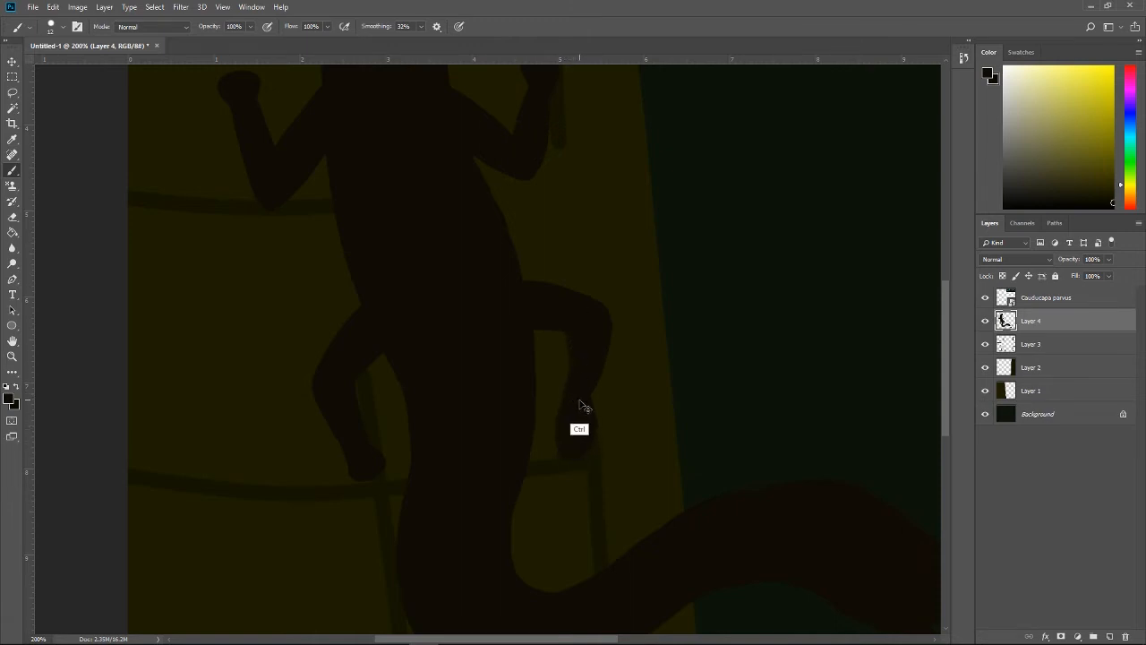
left_click_drag(594, 391, 576, 368)
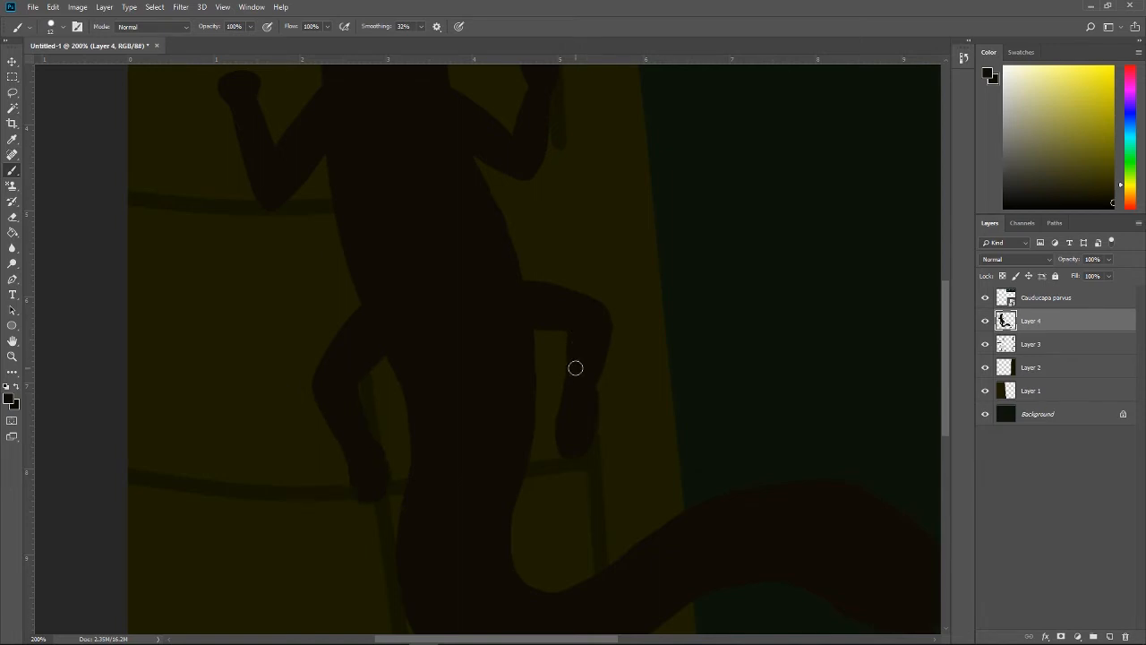
Step: Lasso the right hind leg, rotate it by -5.94°, move it slightly up against the torso, and deselect it
key("l")
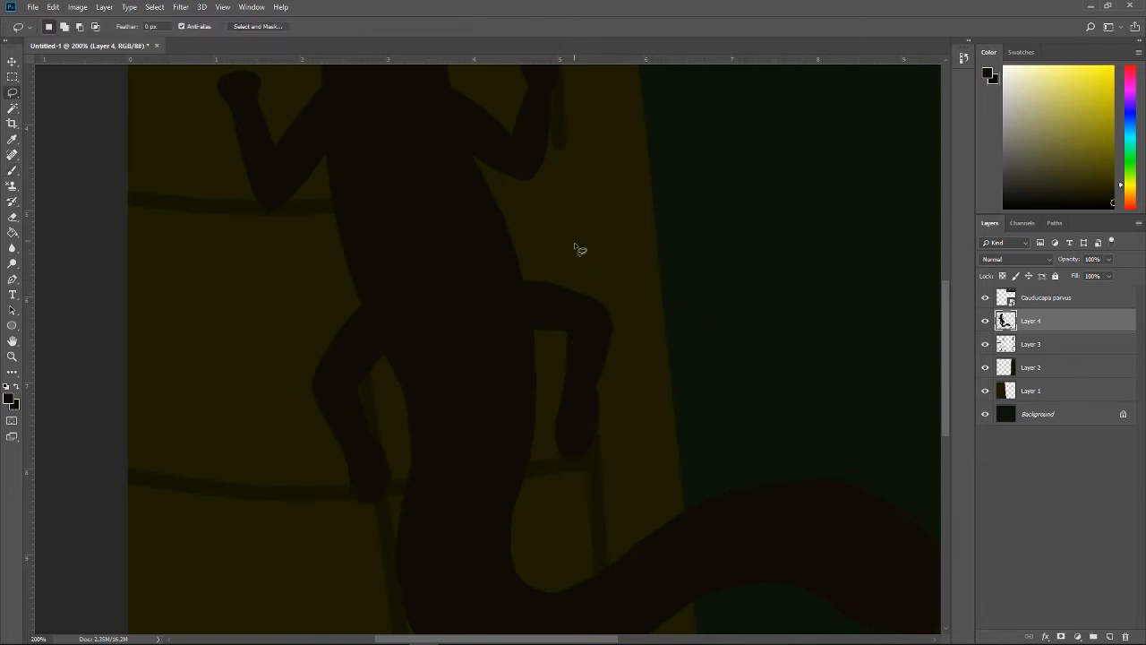
mouse_move(607, 261)
left_mouse_down()
mouse_move(536, 261)
mouse_move(525, 282)
mouse_move(561, 496)
mouse_move(651, 449)
mouse_move(617, 261)
left_mouse_up()
key("ctrl+t")
mouse_move(573, 345)
left_mouse_down()
mouse_move(637, 302)
mouse_move(605, 318)
left_mouse_up()
left_click_drag(729, 187, 708, 180)
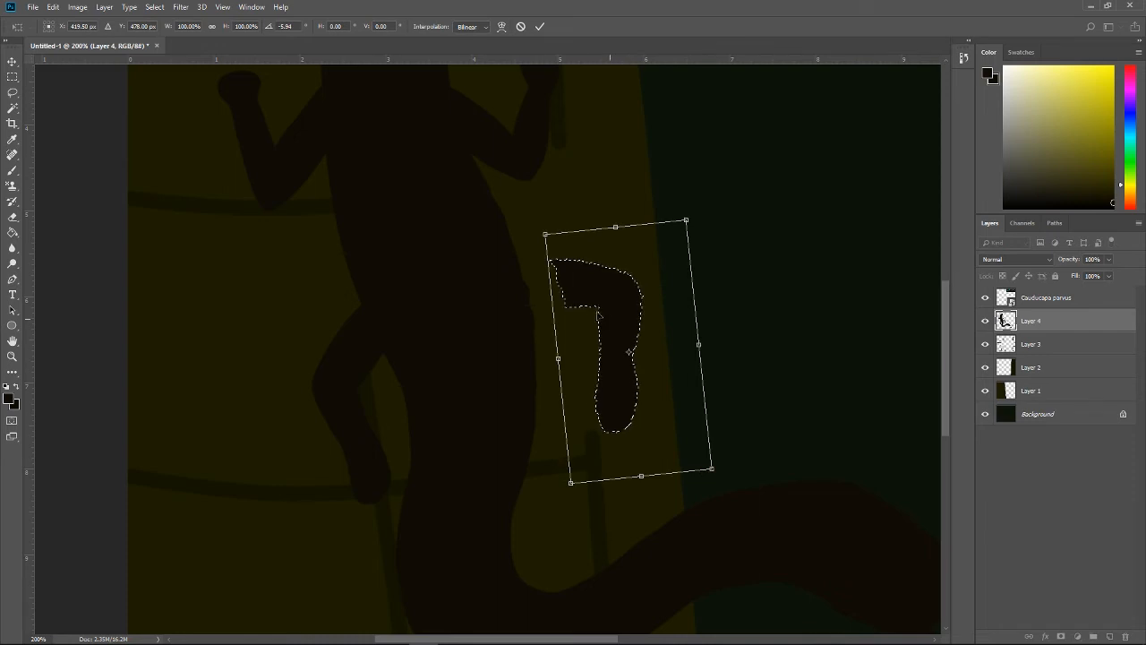
left_click_drag(612, 321, 574, 320)
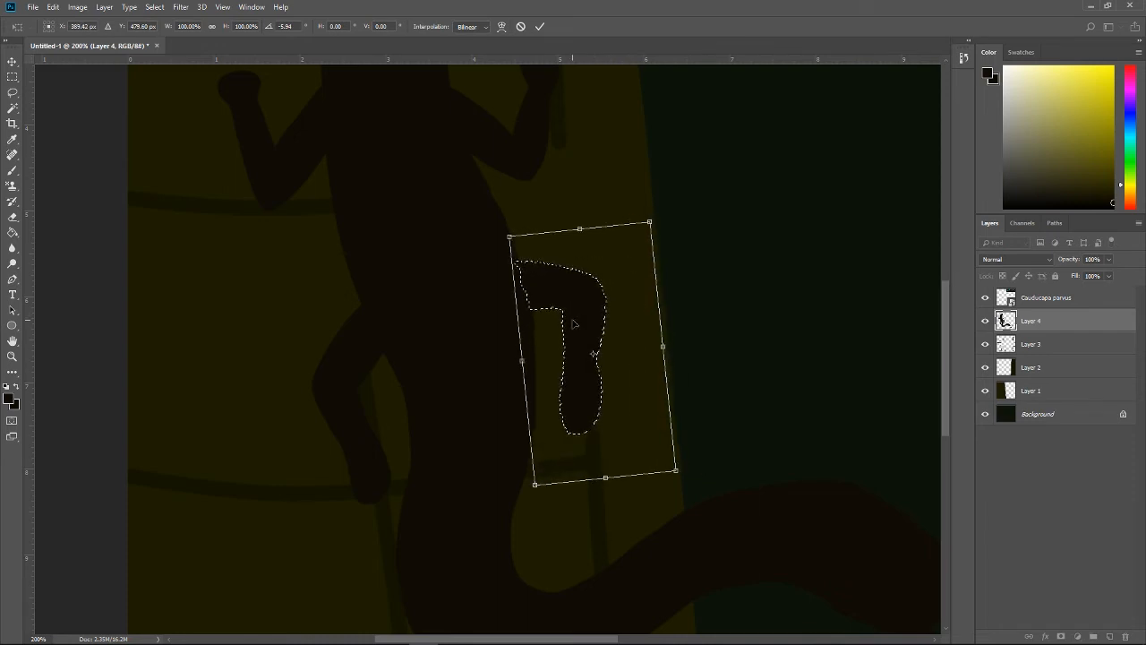
key("Return")
key("ctrl+s")
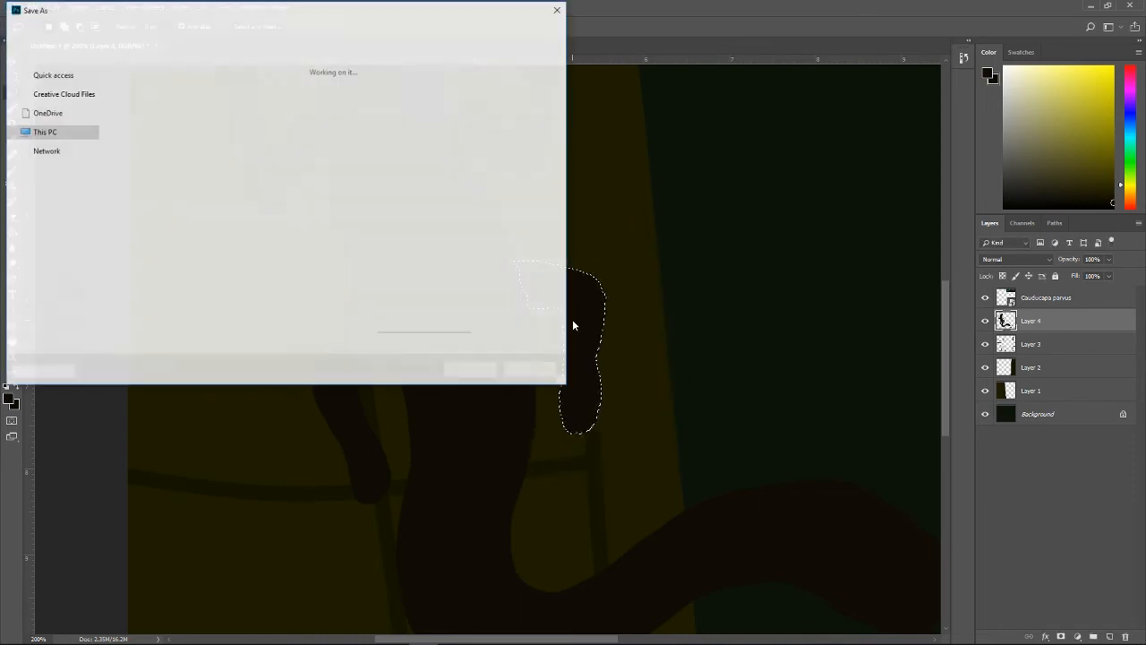
key("Escape")
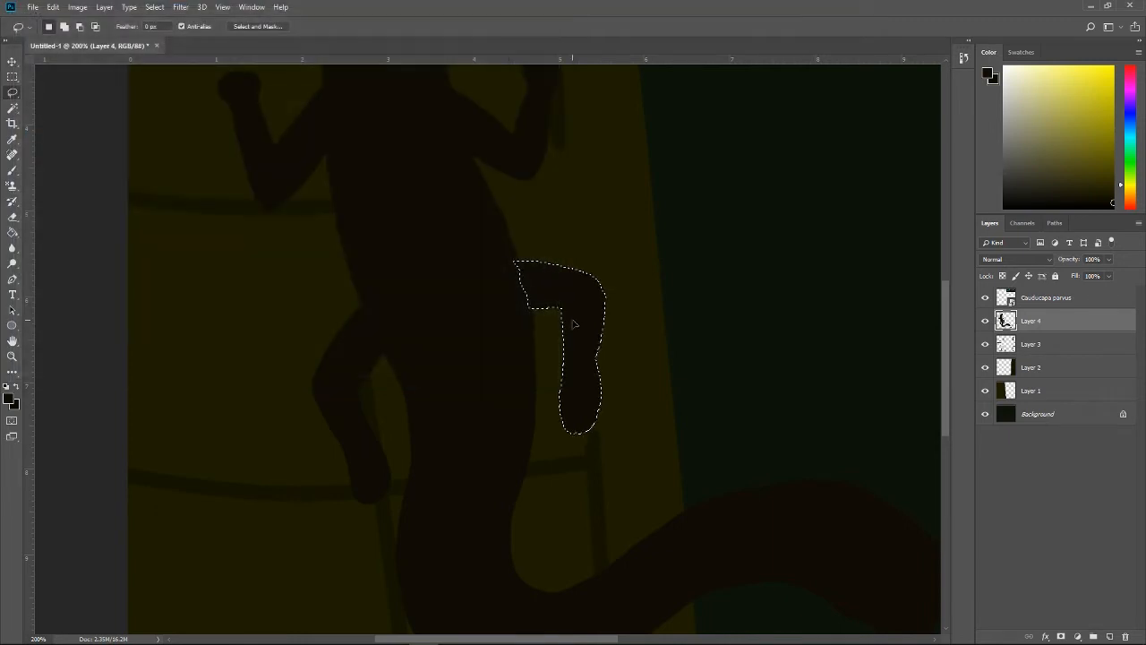
key("ctrl+d")
Step: Undo the right hind leg's repositioning and strokes back to the bare torso, along with the left hind foot's extension
key("ctrl+minus")
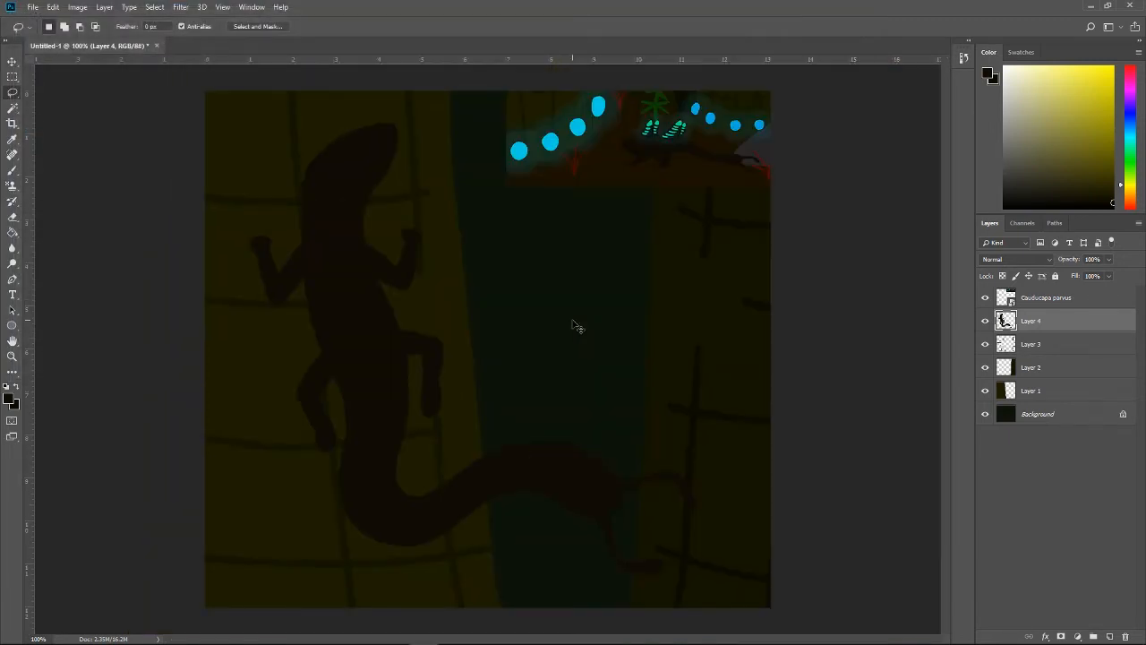
key("ctrl+plus")
key("b")
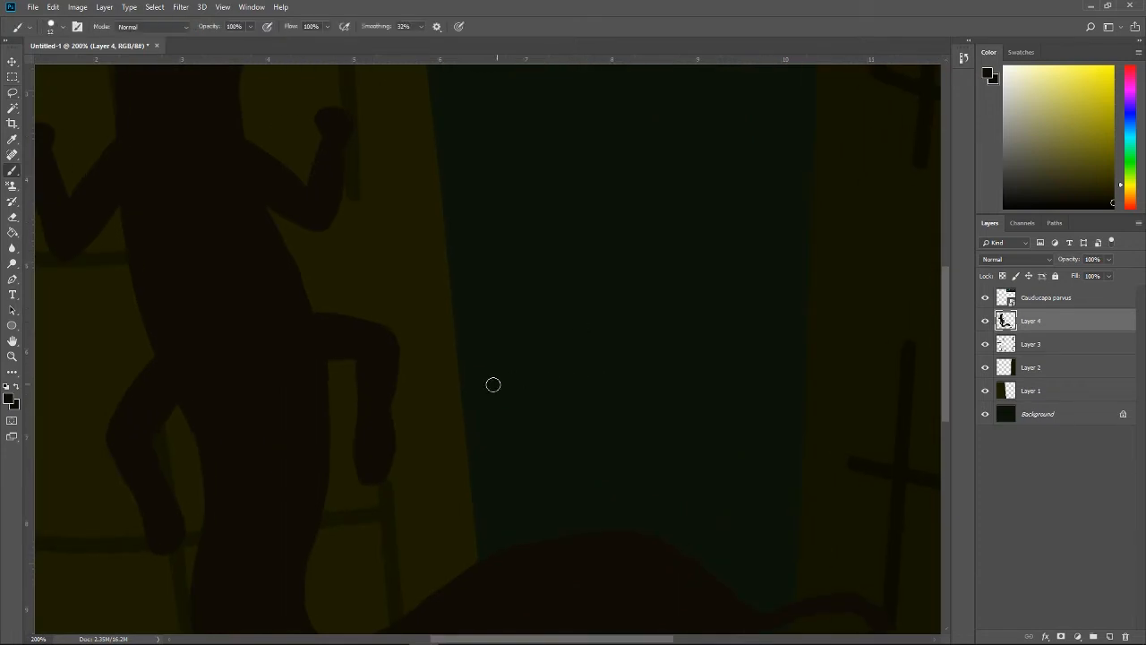
key("ctrl+alt+z")
key("ctrl+alt+z")
key("ctrl+alt+z")
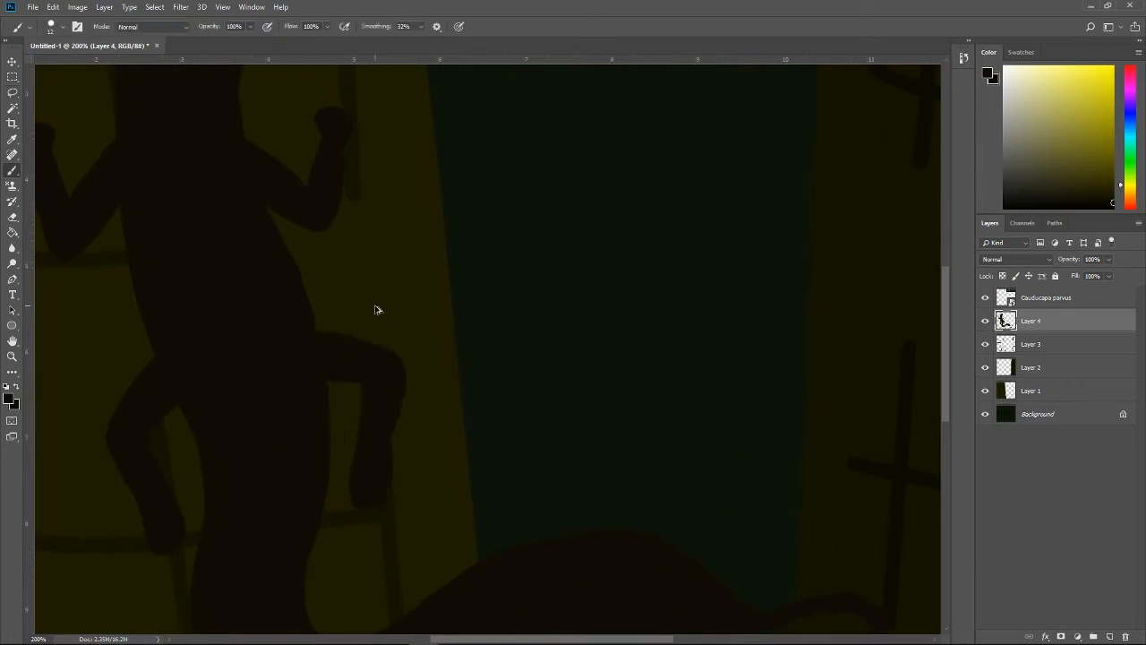
key("ctrl+alt+z")
key("ctrl+alt+z")
key("ctrl+alt+z")
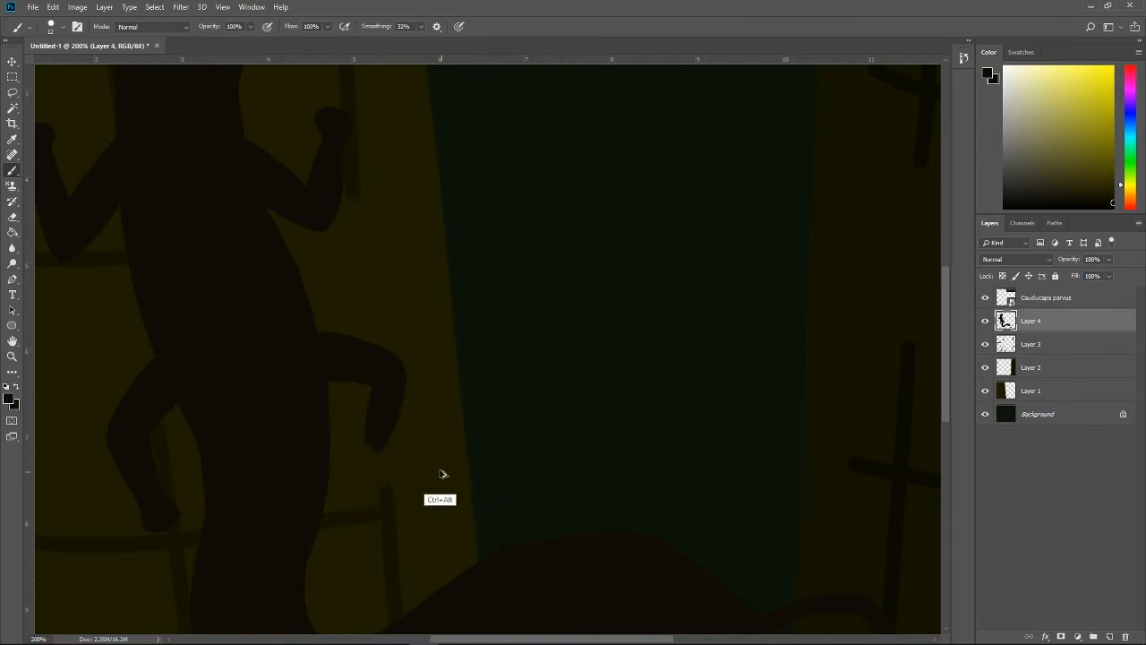
key("ctrl+alt+z")
key("ctrl+alt+z")
key("ctrl+alt+z")
key("ctrl+alt+z")
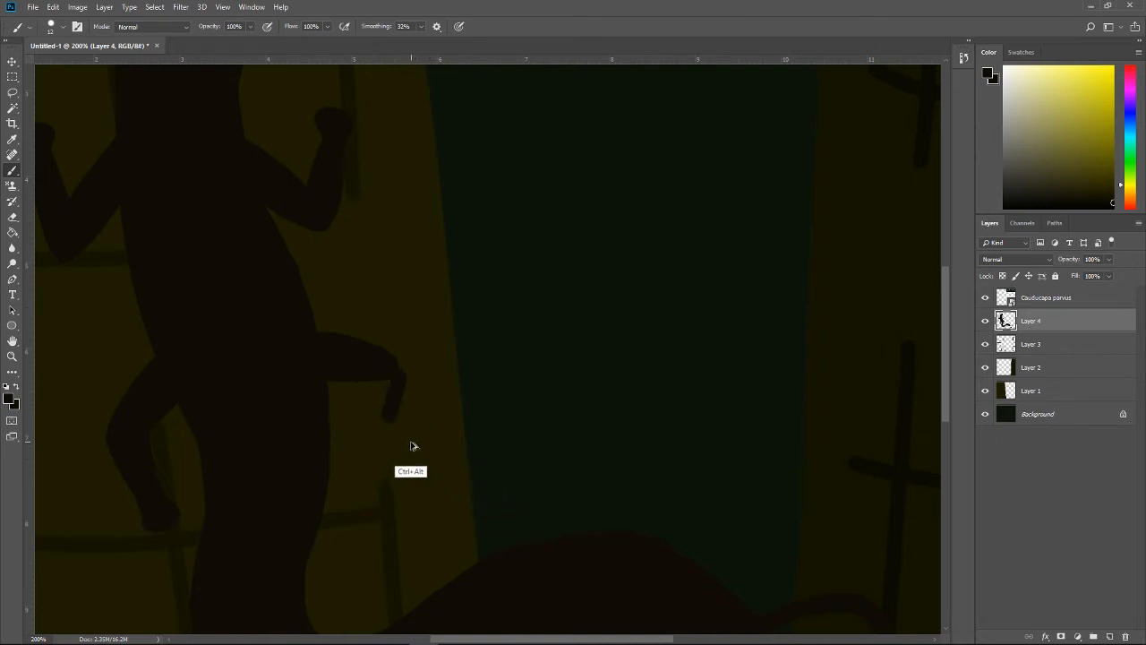
key("ctrl+alt+z")
key("ctrl+alt+z")
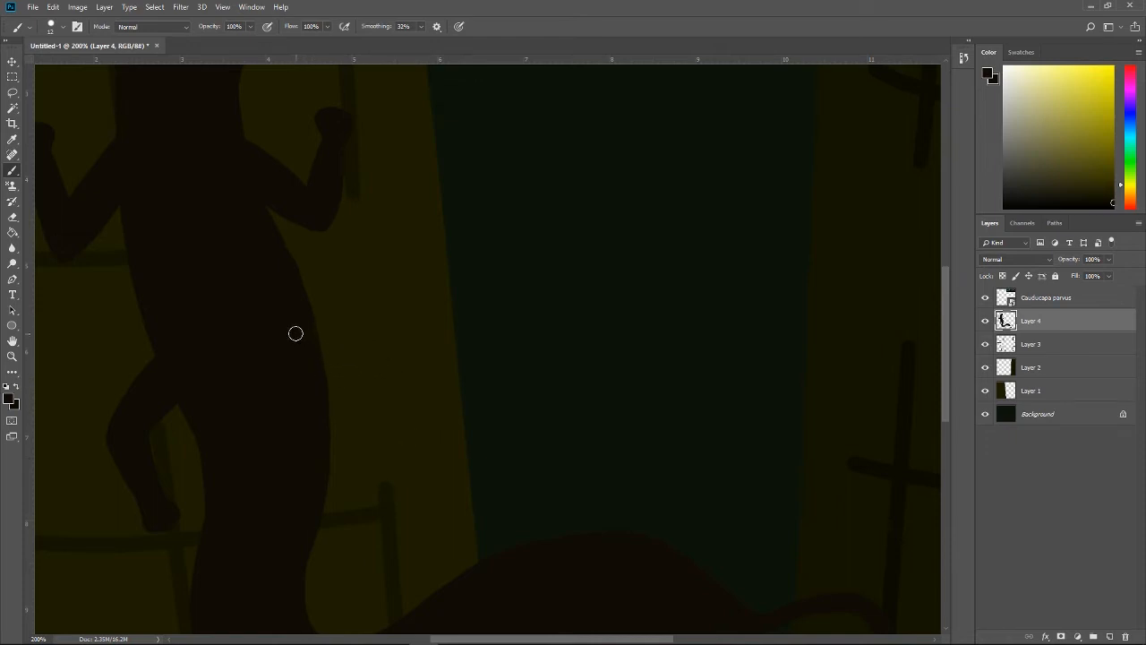
Step: Paint a new right hind leg with a downward-angled thigh, straight shin and rounded foot, and round out the left hind foot
left_click_drag(324, 349, 362, 390)
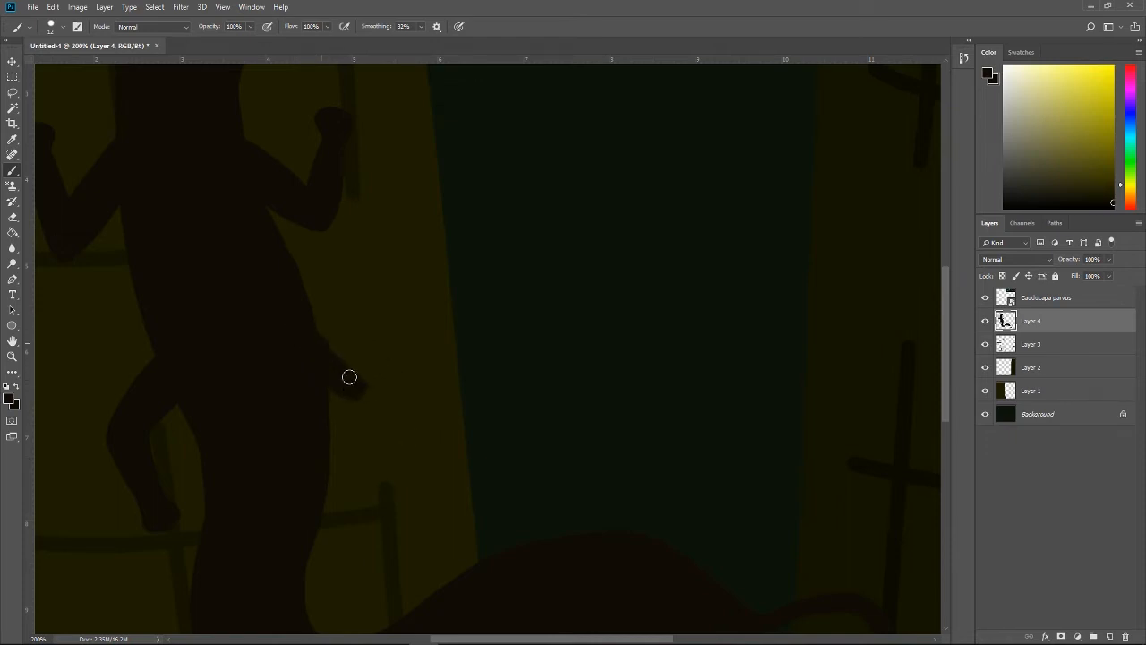
mouse_move(309, 323)
left_mouse_down()
mouse_move(359, 387)
mouse_move(355, 363)
mouse_move(375, 394)
mouse_move(356, 389)
mouse_move(349, 477)
mouse_move(363, 388)
mouse_move(358, 425)
mouse_move(349, 386)
mouse_move(349, 472)
mouse_move(367, 376)
mouse_move(358, 474)
mouse_move(351, 462)
mouse_move(338, 496)
mouse_move(363, 501)
mouse_move(349, 464)
mouse_move(351, 492)
mouse_move(366, 425)
mouse_move(358, 471)
left_mouse_up()
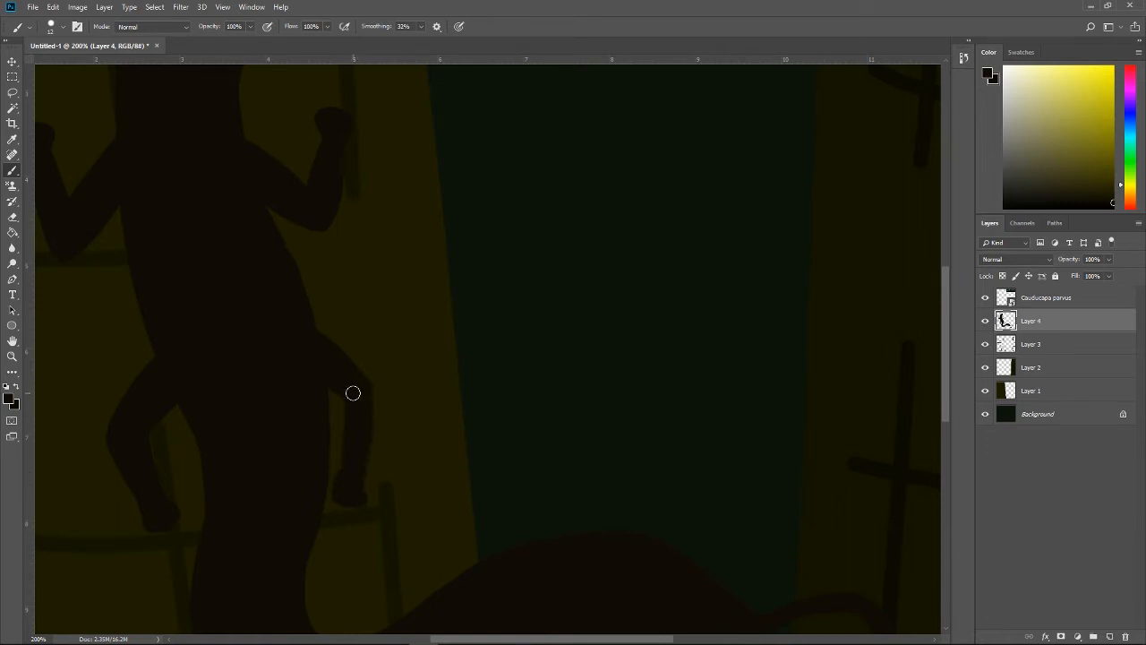
left_click_drag(344, 395, 342, 481)
key("ctrl+z")
mouse_move(343, 399)
left_mouse_down()
mouse_move(352, 474)
mouse_move(354, 382)
left_mouse_up()
key("ctrl+z")
mouse_move(171, 535)
left_mouse_down()
mouse_move(152, 519)
mouse_move(164, 534)
mouse_move(173, 511)
mouse_move(198, 540)
left_mouse_up()
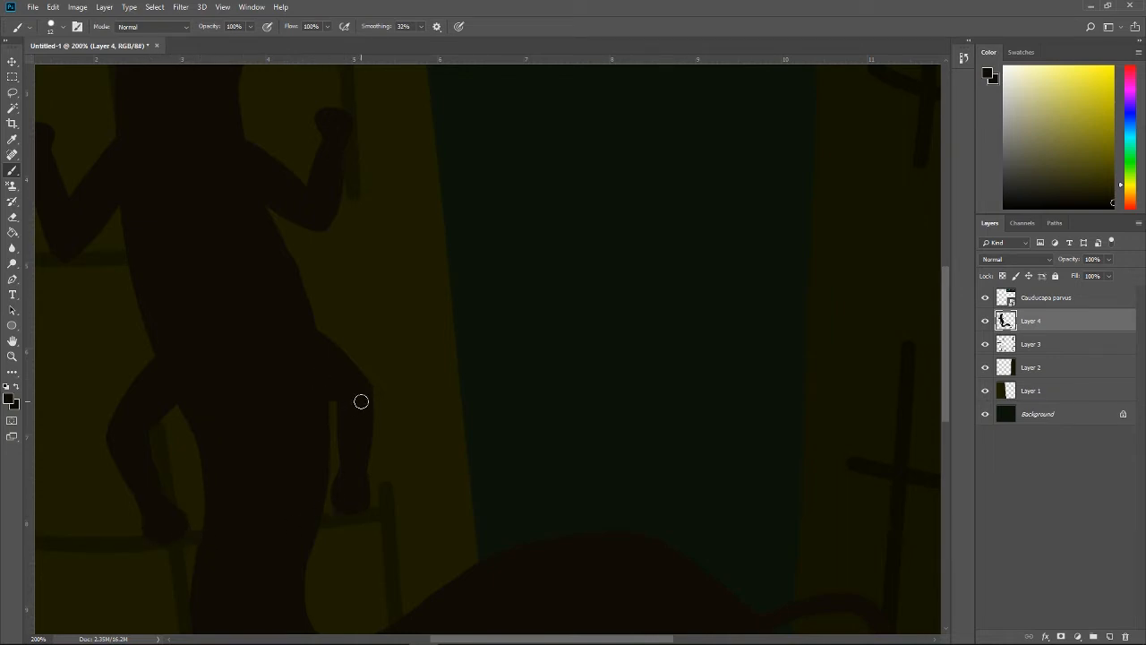
Step: Trim the right side of the creature's neck with the Eraser, and lasso the head to move it down about 0.33 in
scroll(626, 464, "up", 5)
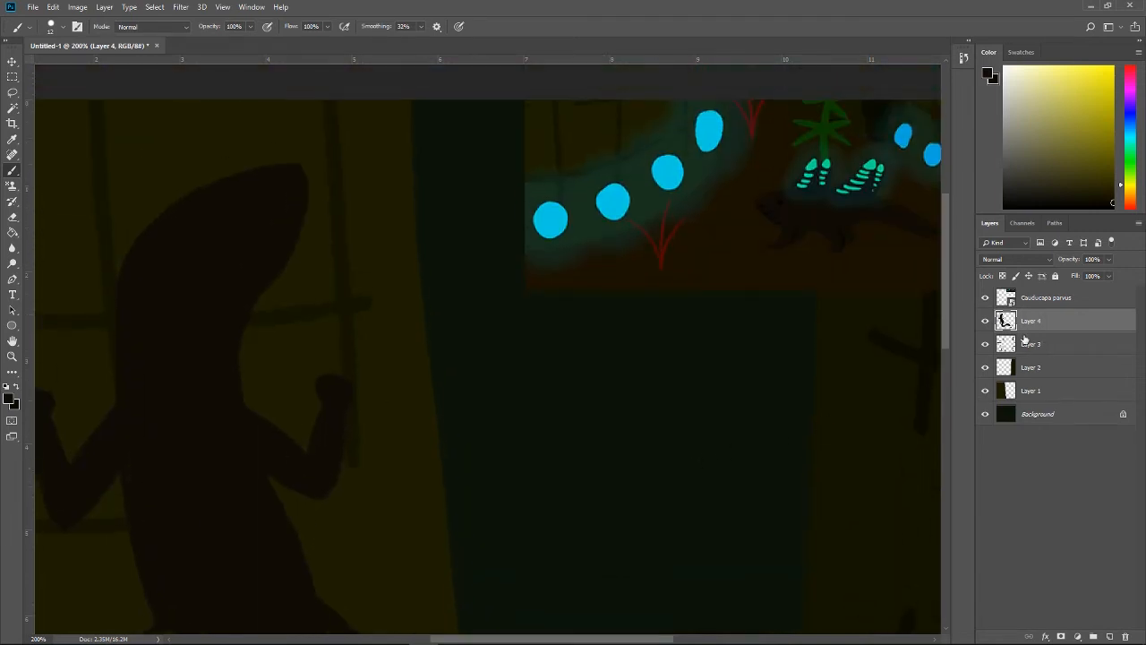
key("e")
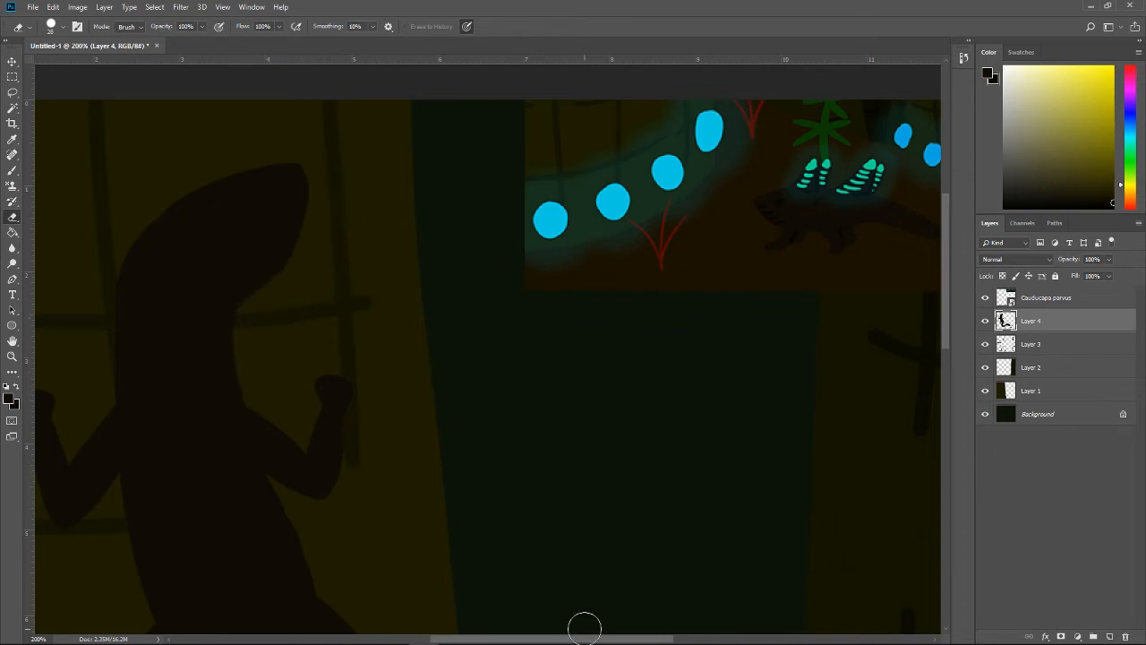
left_click_drag(583, 639, 525, 639)
key("l")
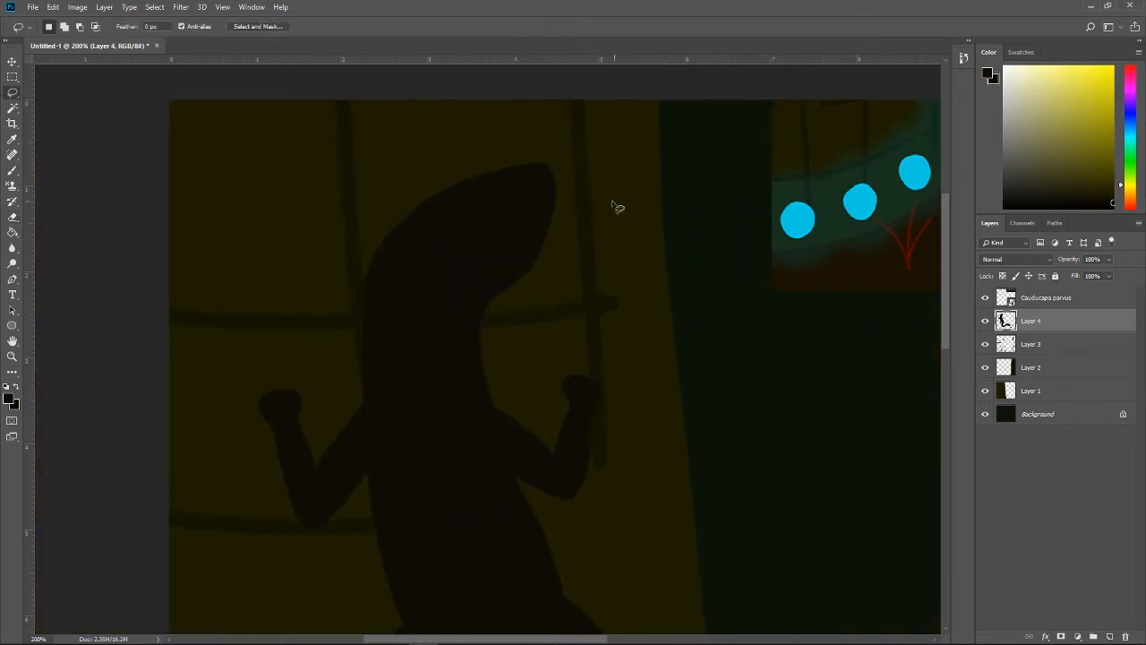
mouse_move(613, 167)
left_mouse_down()
mouse_move(486, 137)
mouse_move(332, 188)
mouse_move(322, 327)
mouse_move(332, 356)
mouse_move(571, 325)
mouse_move(628, 269)
left_mouse_up()
key("ctrl+t")
left_click_drag(491, 224, 492, 251)
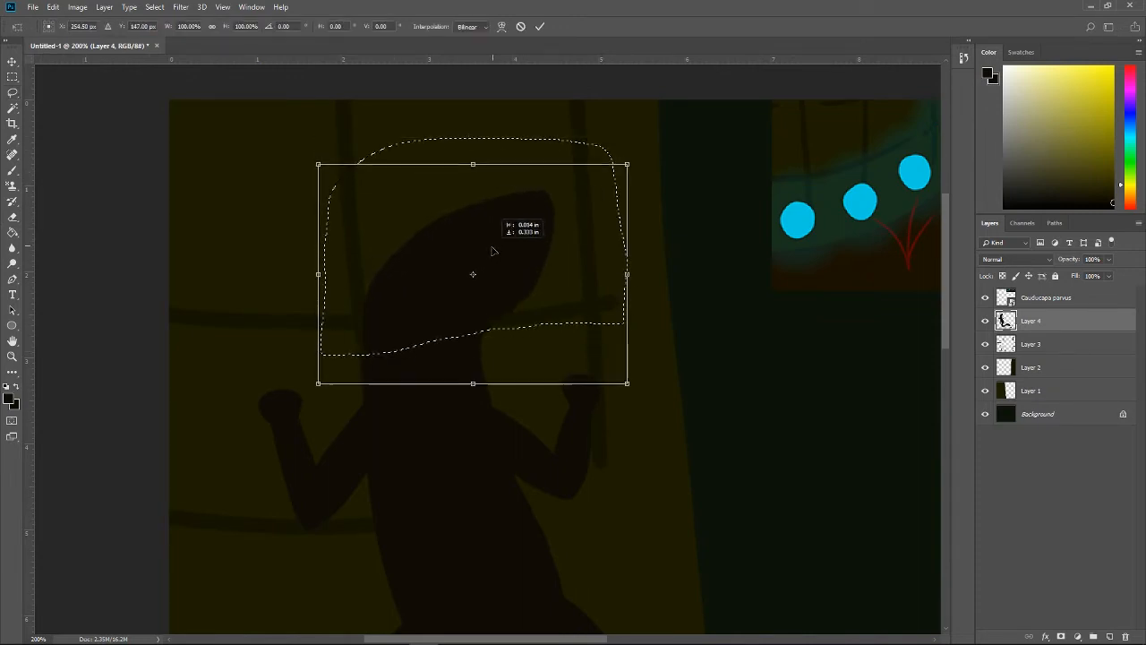
key("Return")
key("ctrl+d")
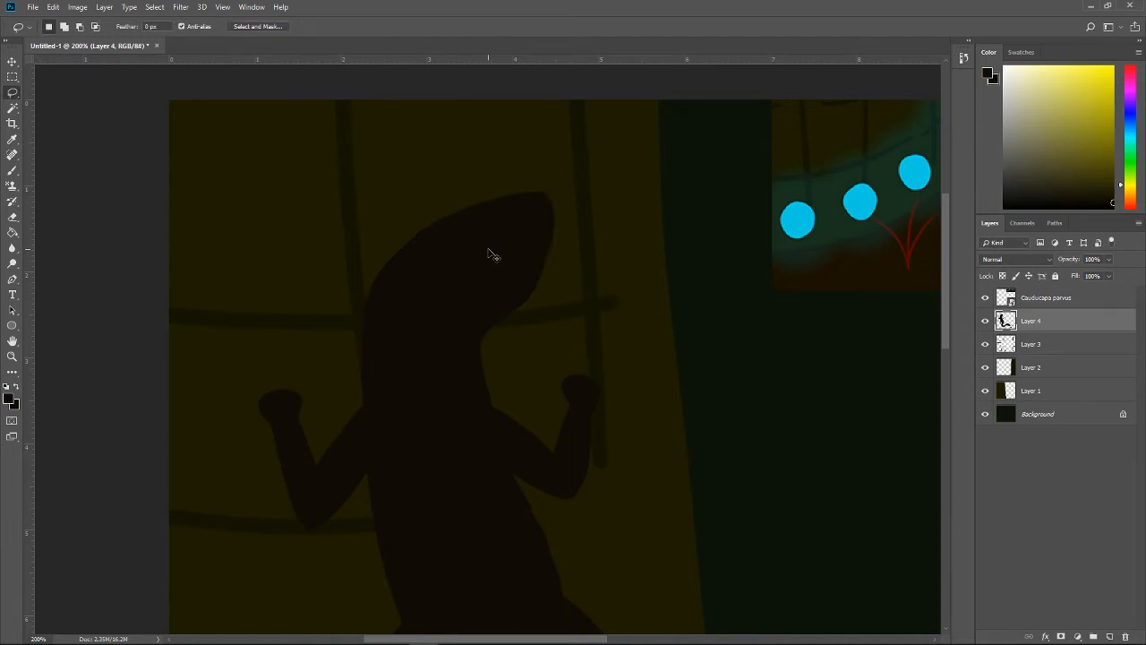
key("ctrl+minus")
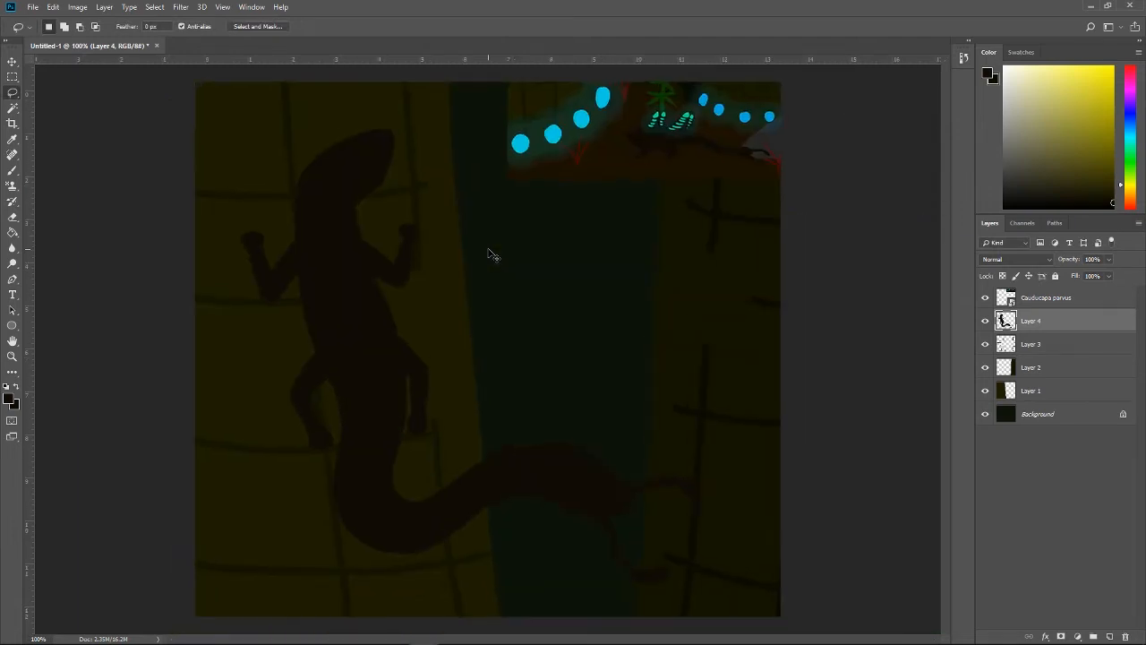
Step: Try extending both hind feet outward into elongated, angled shapes with the Brush, and undo the extensions
key("ctrl+plus")
key("b")
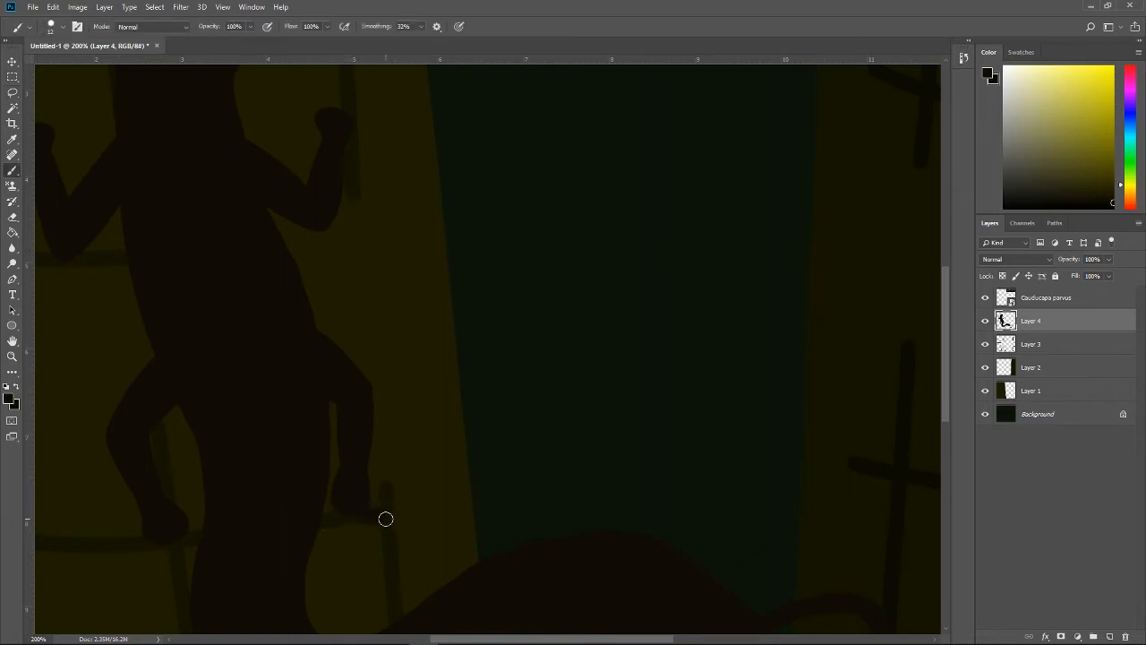
left_click_drag(379, 499, 361, 480)
key("ctrl+alt+z")
mouse_move(346, 502)
left_mouse_down()
mouse_move(376, 532)
mouse_move(360, 488)
left_mouse_up()
mouse_move(149, 522)
left_mouse_down()
mouse_move(126, 558)
mouse_move(147, 526)
mouse_move(134, 559)
mouse_move(188, 520)
left_mouse_up()
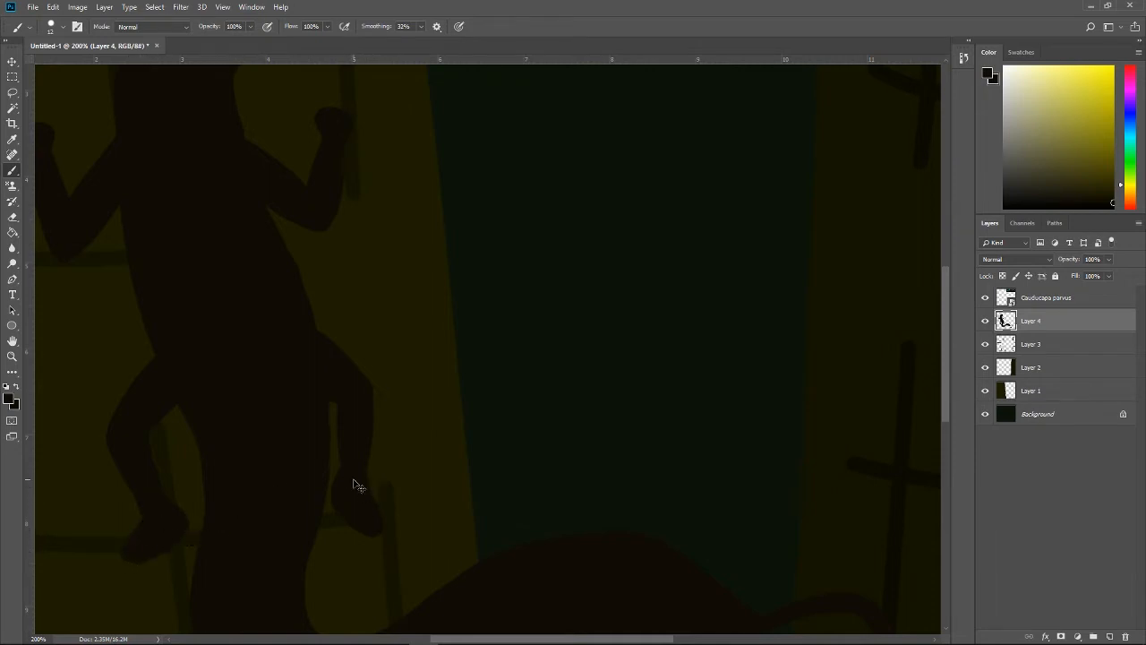
key("ctrl+minus")
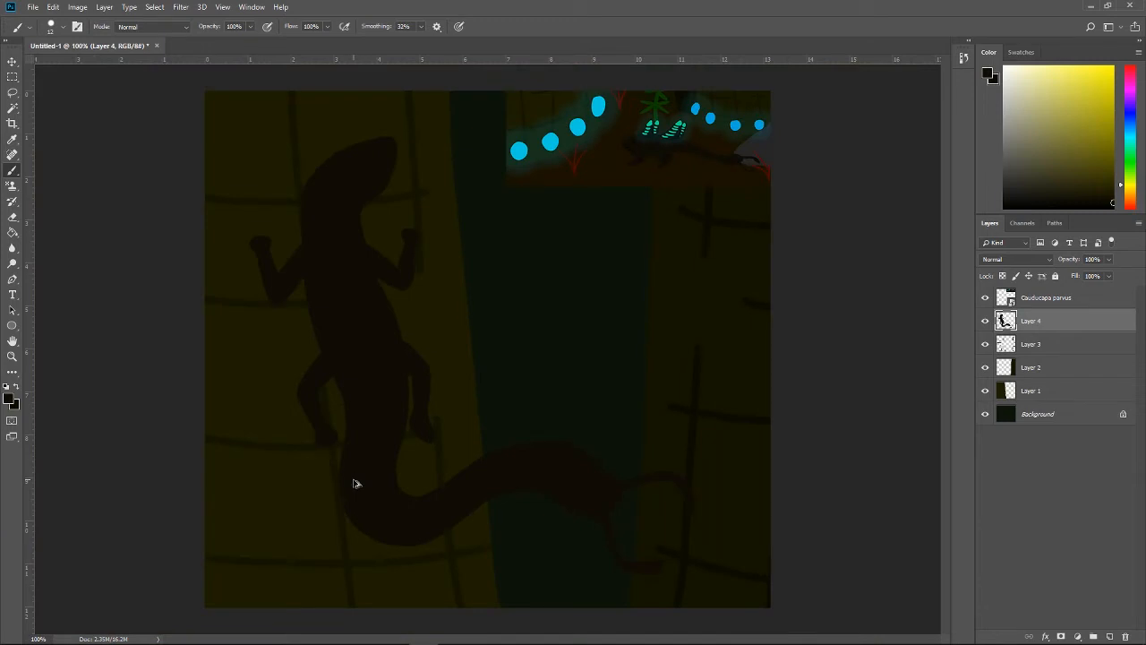
key("ctrl+plus")
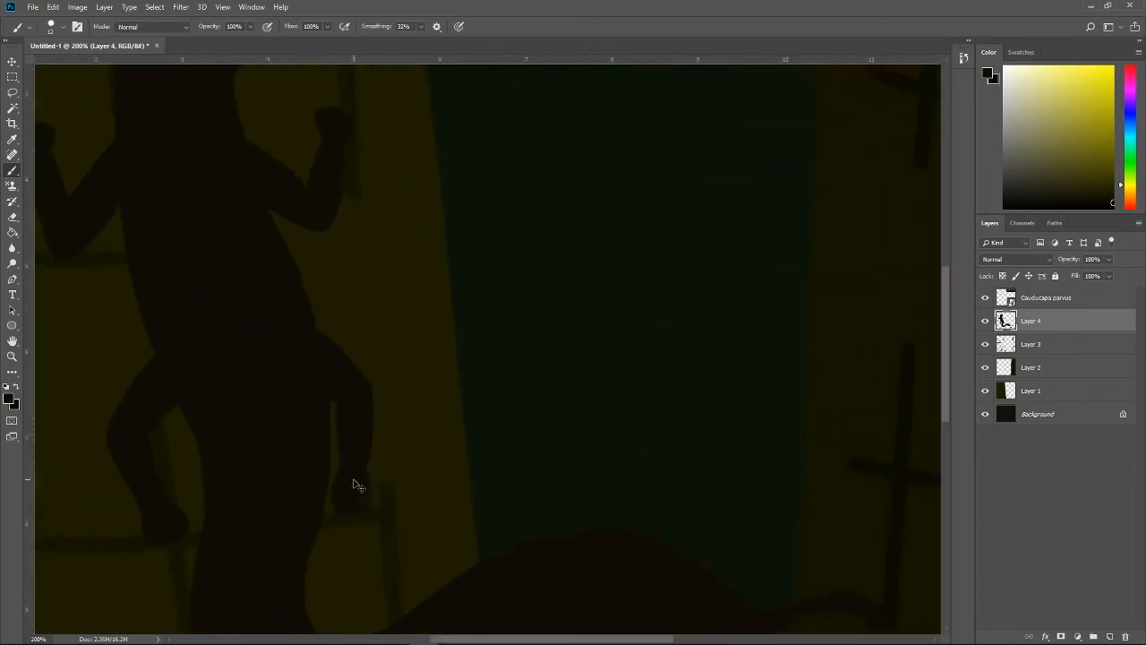
Step: Enlarge both hind feet into broader, blunt shapes with the Brush
mouse_move(147, 519)
left_mouse_down()
mouse_move(156, 558)
mouse_move(189, 532)
left_mouse_up()
mouse_move(376, 499)
left_mouse_down()
mouse_move(360, 453)
mouse_move(369, 494)
left_mouse_up()
key("ctrl+minus")
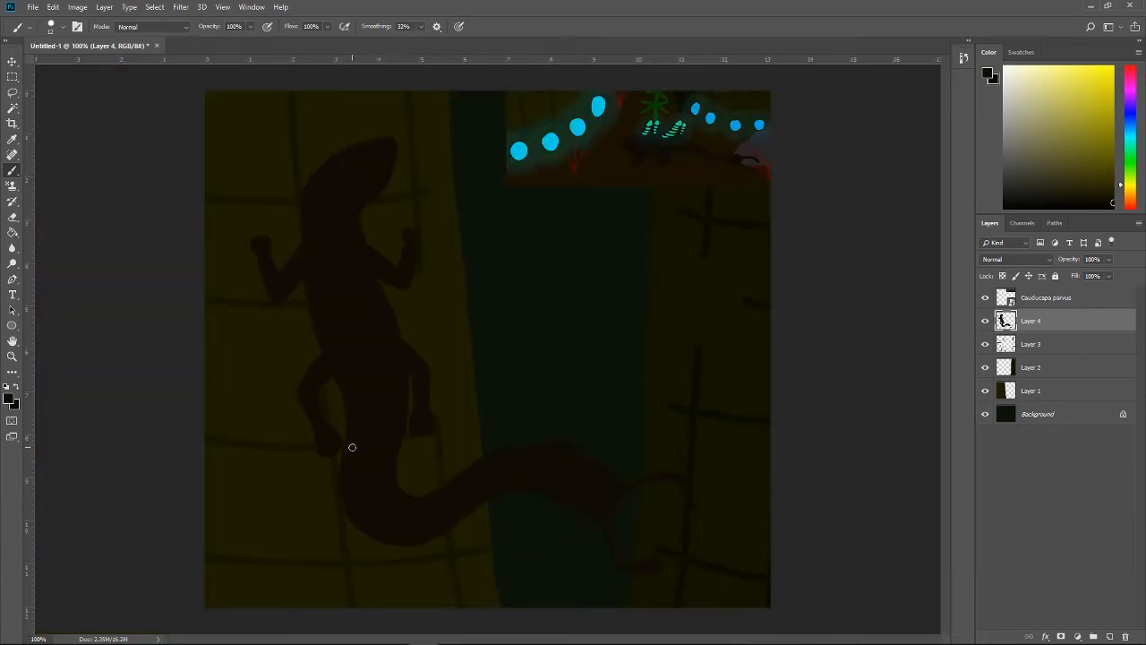
Step: Sample the dark colour of the creature in the reference image, and add a new layer above the painted creature's layer for details
key("i")
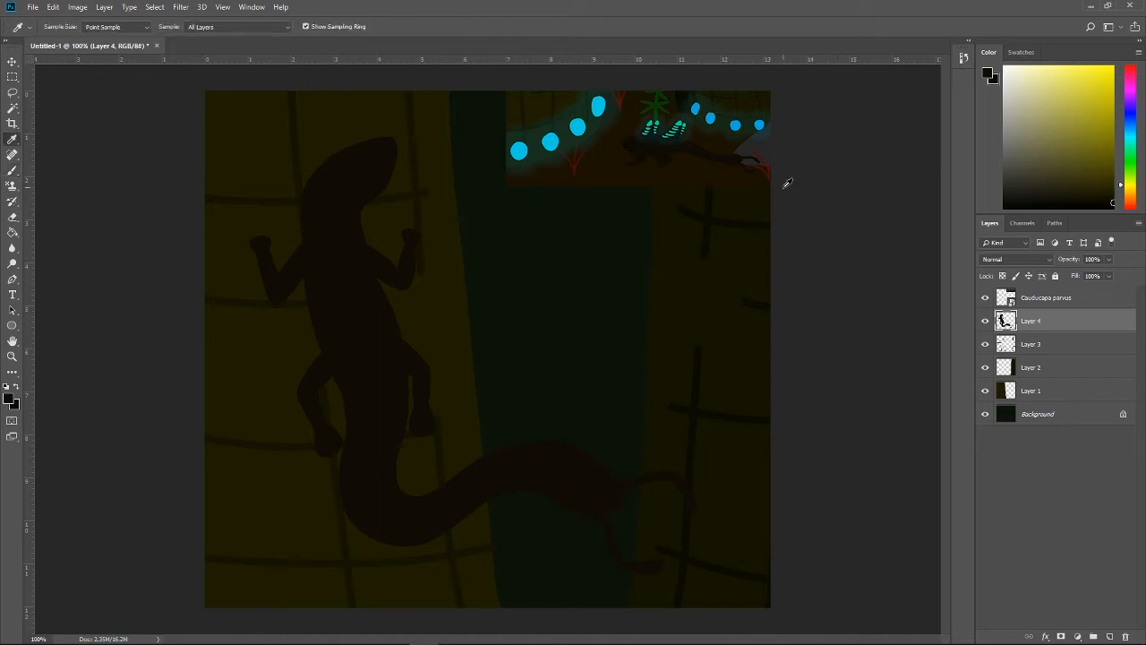
key("ctrl+plus")
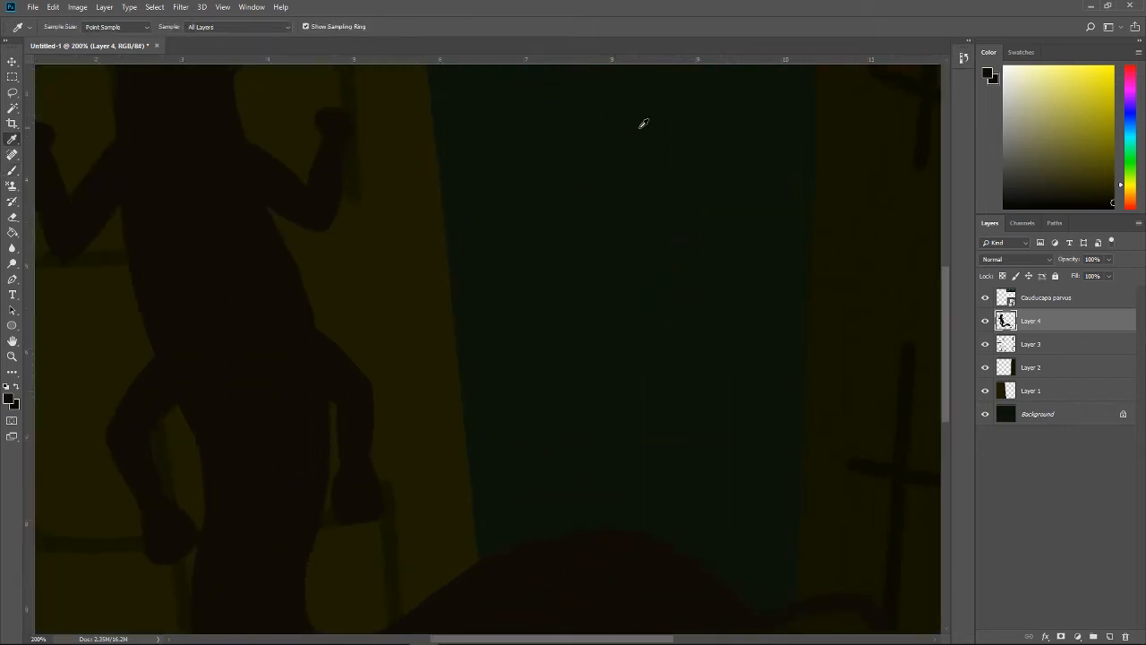
scroll(773, 340, "up", 5)
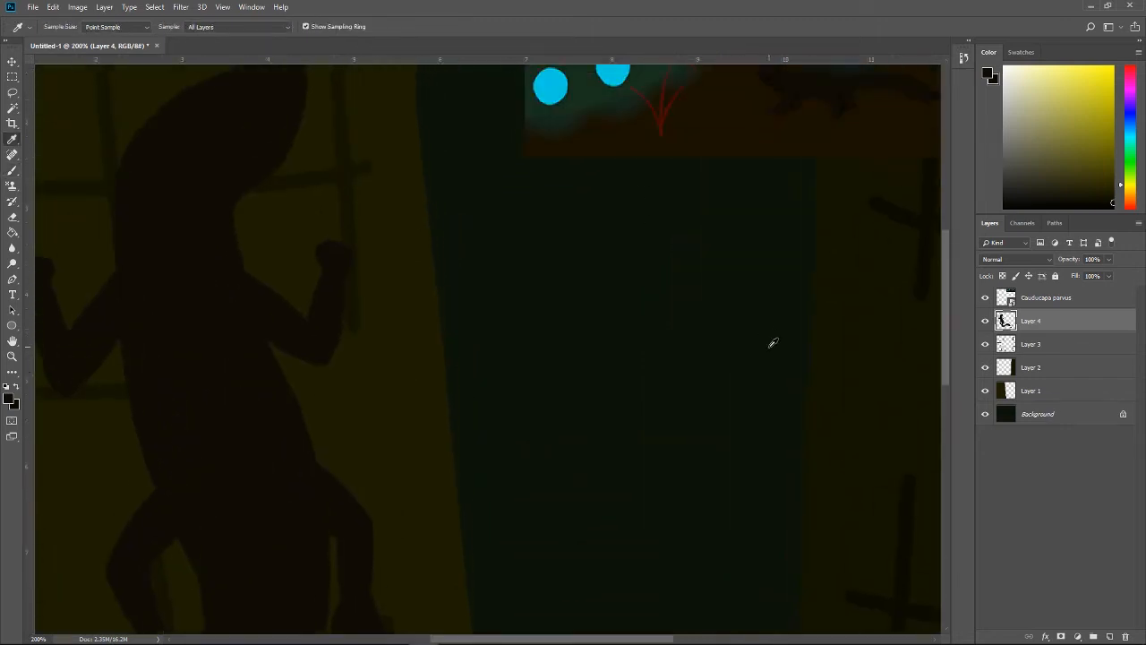
left_click(781, 132)
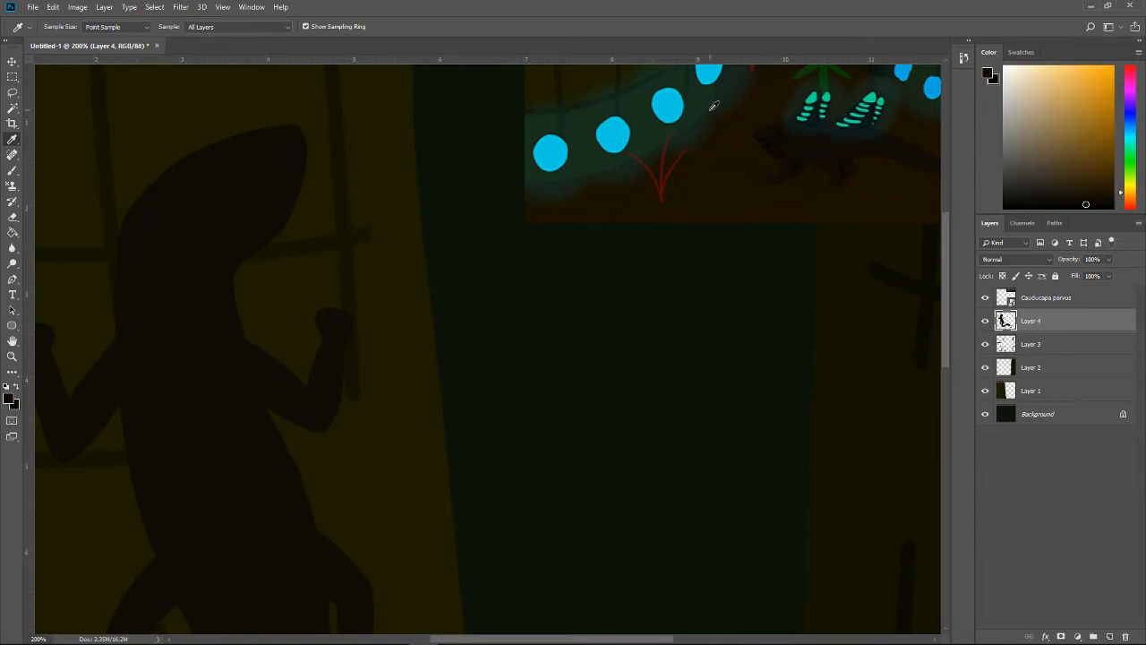
key("b")
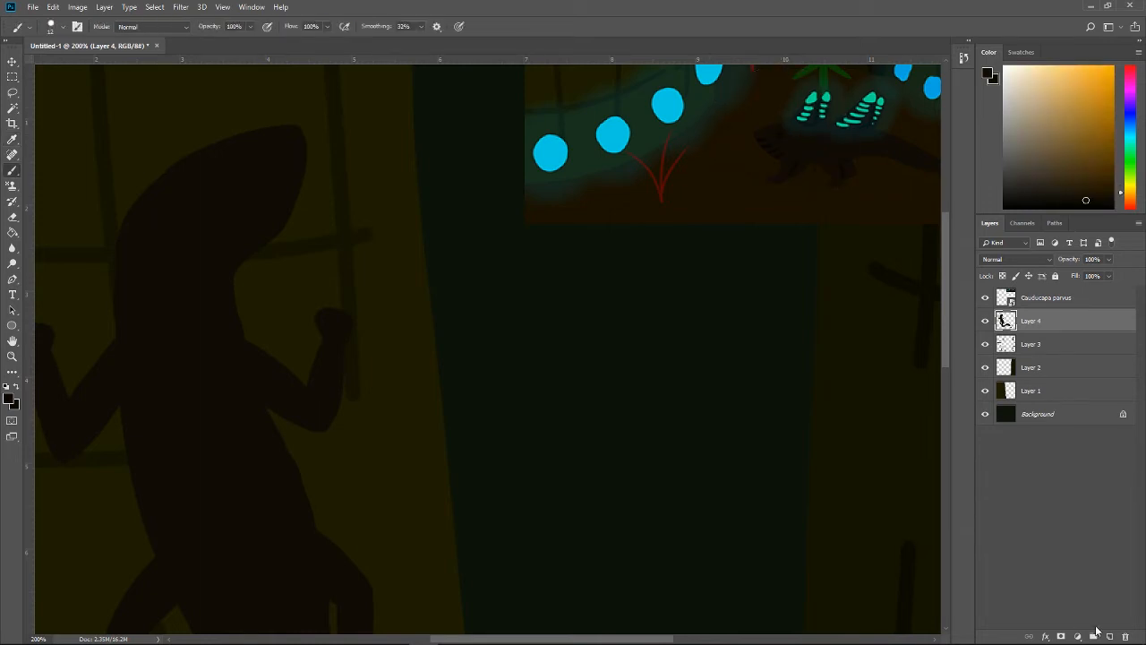
left_click(1107, 637)
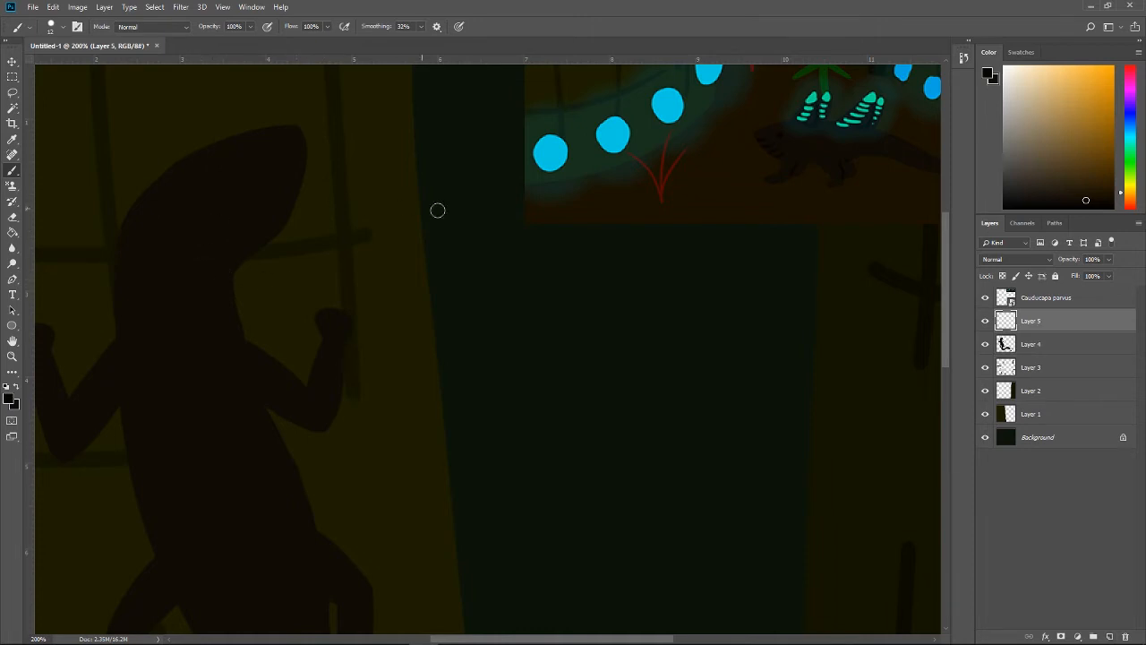
key("x")
mouse_move(471, 330)
left_mouse_down()
mouse_move(551, 377)
mouse_move(559, 450)
left_mouse_up()
mouse_move(606, 360)
left_mouse_down()
mouse_move(597, 468)
mouse_move(541, 440)
left_mouse_up()
left_click_drag(619, 379, 583, 472)
key("ctrl+alt+z")
key("ctrl+alt+z")
key("ctrl+alt+z")
key("ctrl+alt+z")
Step: Paint a small dark oval eye on the creature's head with the Brush, undoing the earlier misplaced attempts
left_click_drag(185, 241, 273, 199)
key("ctrl+z")
left_click_drag(210, 211, 208, 215)
key("ctrl+z")
key("ctrl+z")
left_click_drag(197, 215, 202, 220)
key("ctrl+z")
left_click_drag(195, 227, 211, 215)
Step: Paint thin slanted dark lines across the tip of the creature's head with a 7 px brush, redoing the first attempts
left_click_drag(248, 184, 299, 144)
left_click_drag(257, 208, 304, 178)
key("ctrl+alt+z")
key("ctrl+alt+z")
left_click(61, 27)
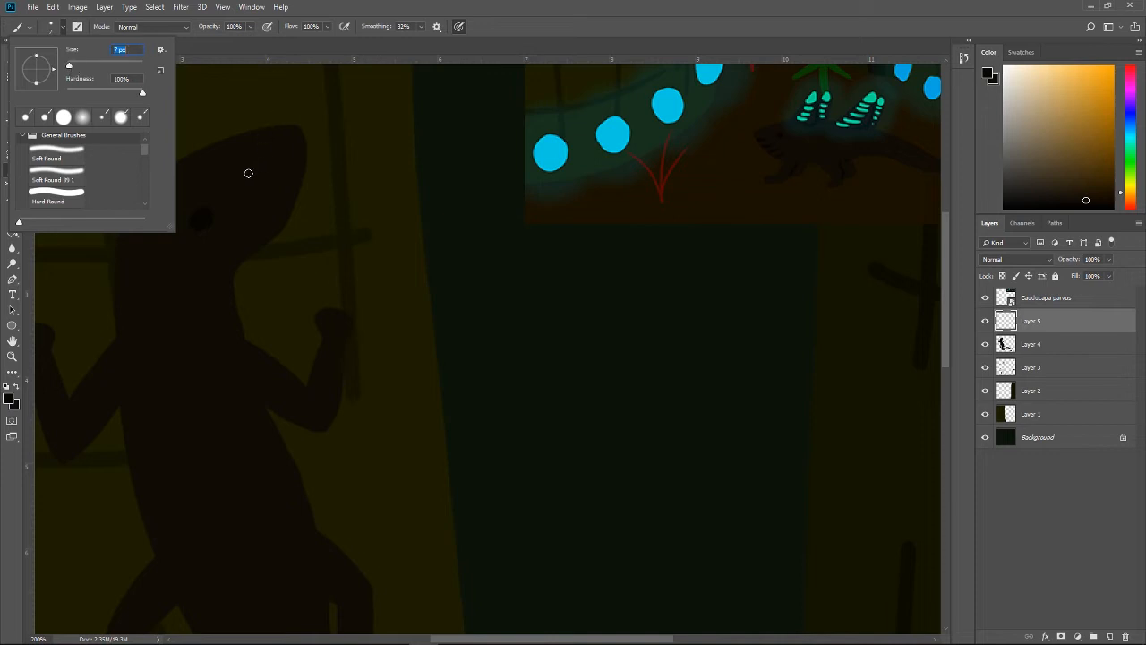
left_click_drag(249, 172, 311, 142)
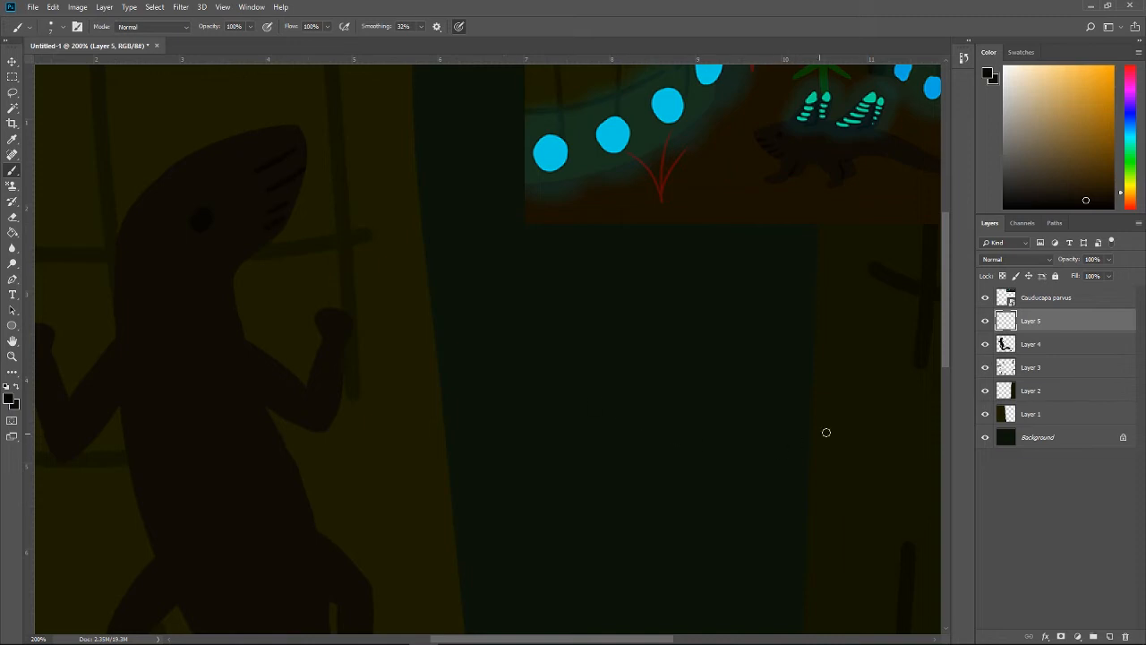
Step: Paint a dark curved line across the swollen end of the creature's tail, and switch to the Eraser on Layer 4
left_click_drag(942, 320, 944, 435)
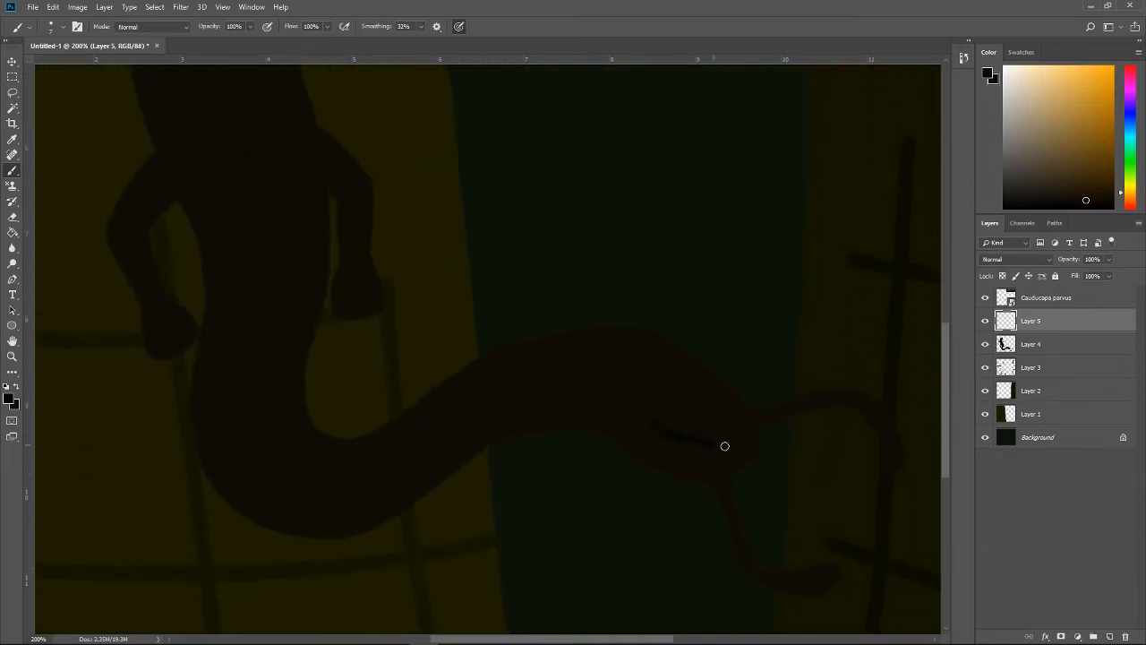
key("ctrl+z")
key("ctrl+z")
left_click(1019, 353)
key("e")
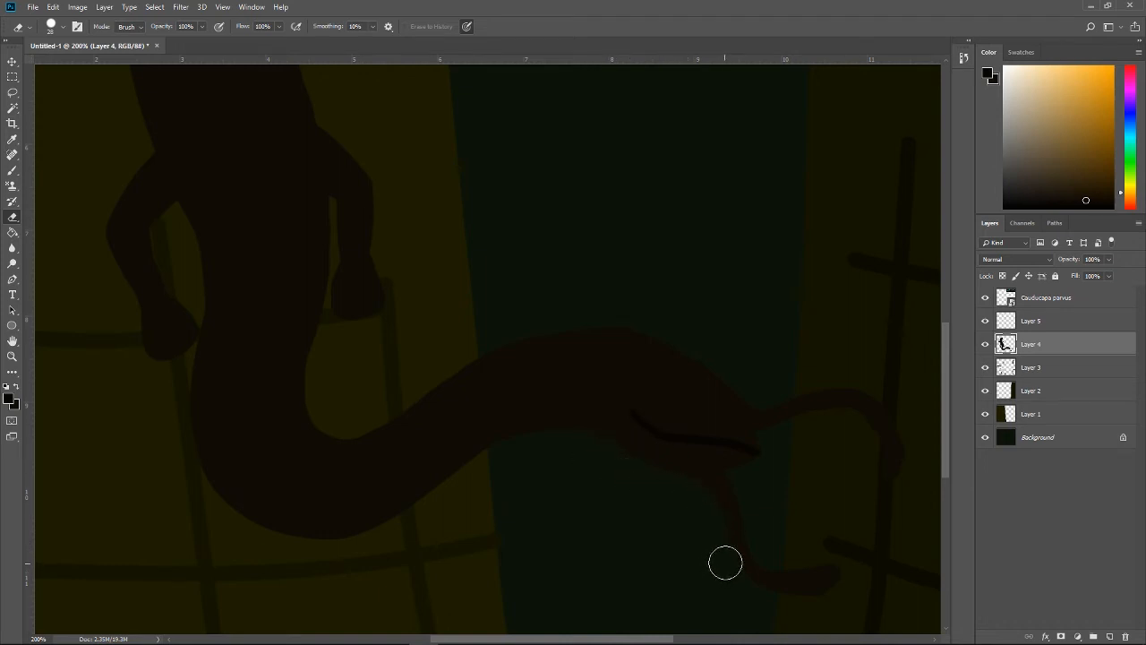
Step: Sample the creature's body colour and try a Brush stroke sloping outward below its left front limb on Layer 4
left_click_drag(944, 353, 946, 265)
key("i")
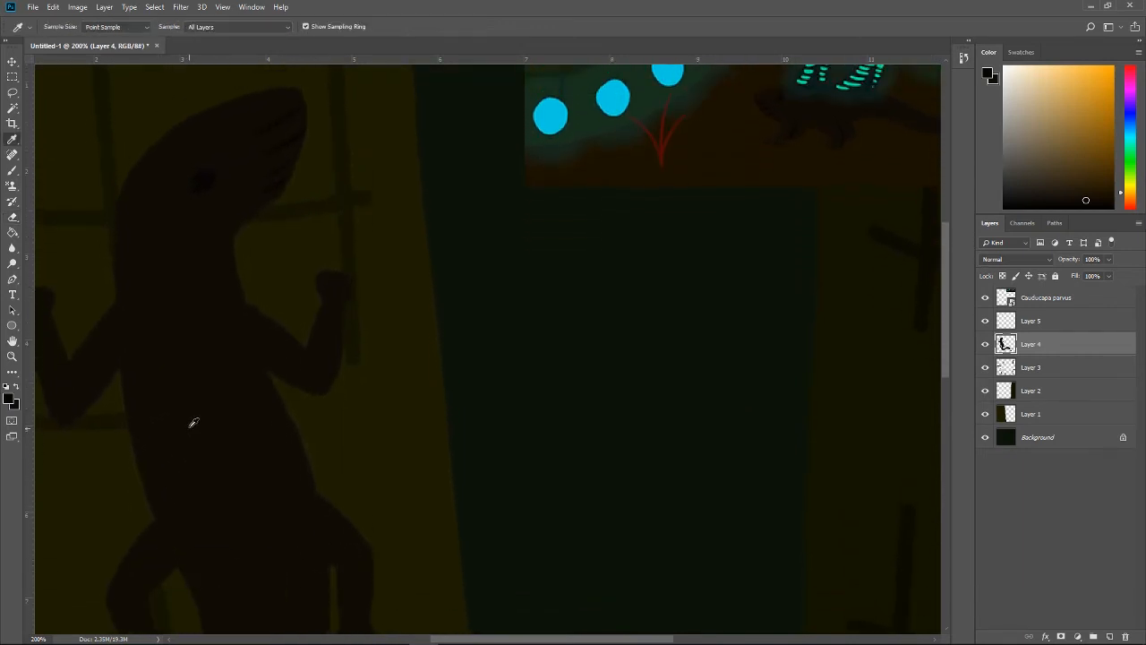
left_click(198, 425)
key("b")
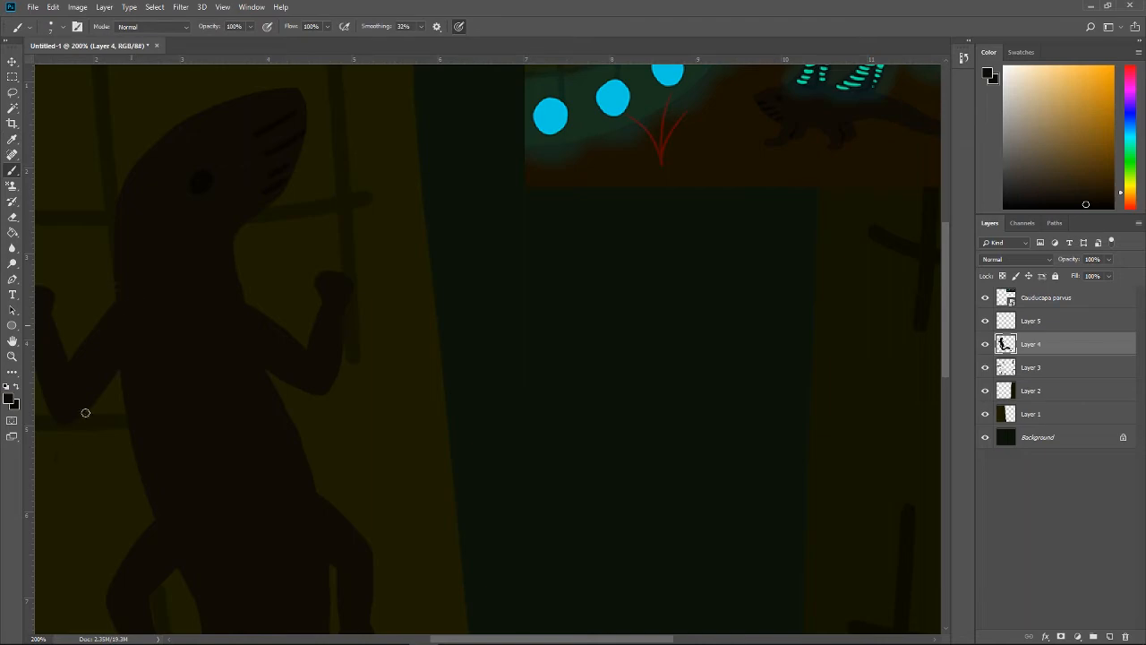
left_click_drag(85, 413, 47, 476)
left_click(480, 632)
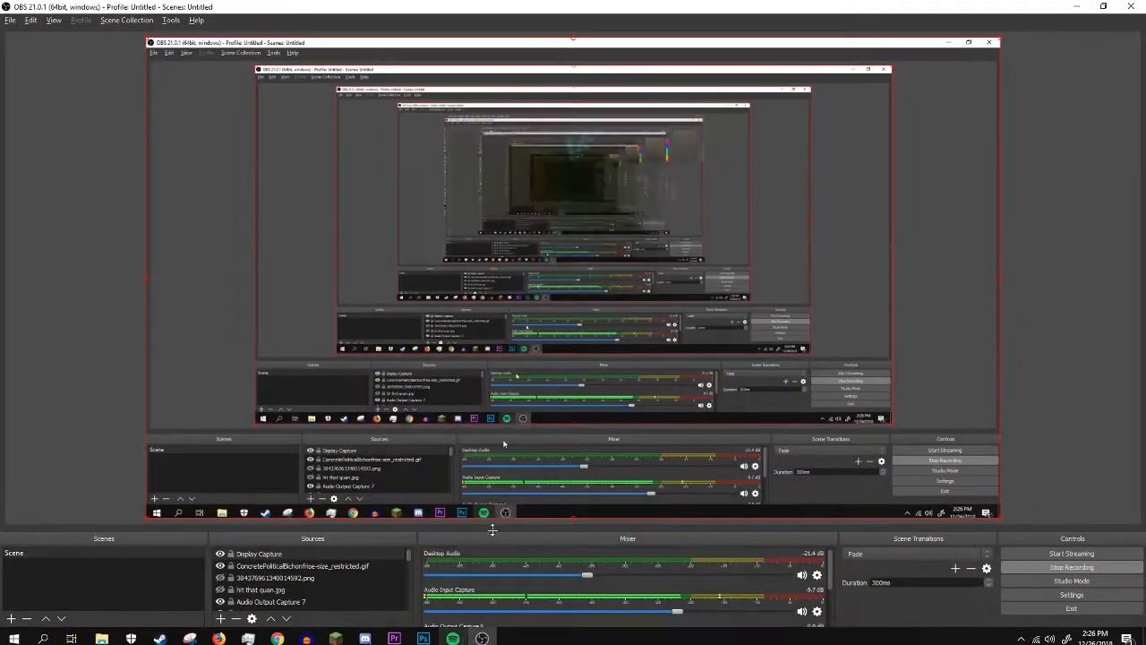
key("alt+Tab")
key("Tab")
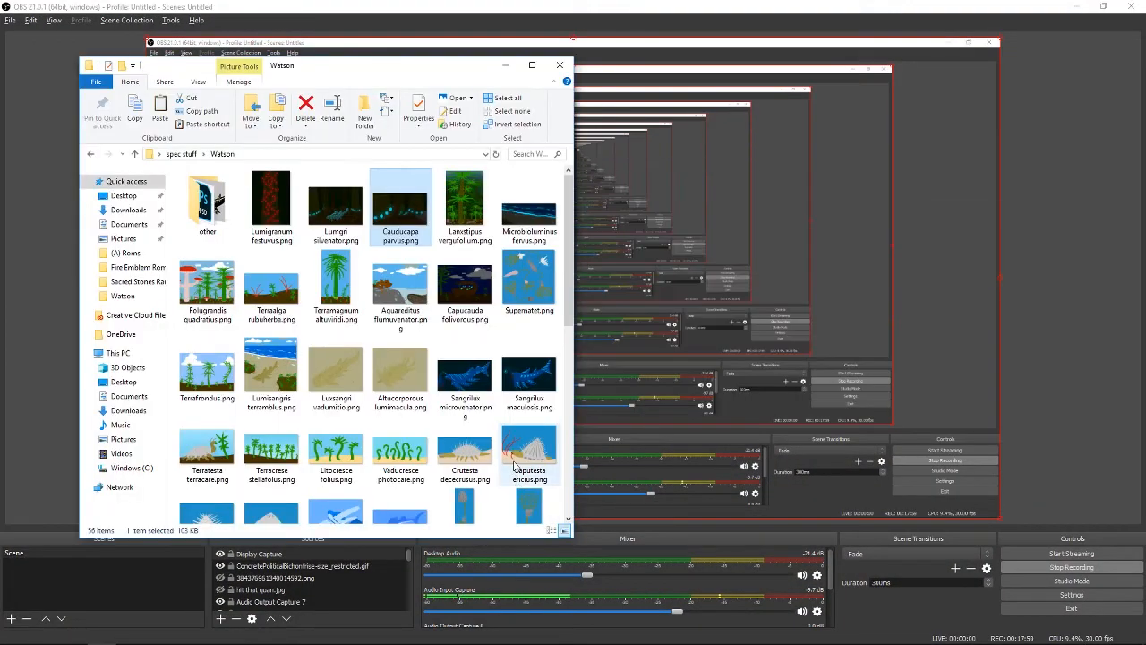
key("alt+Tab")
key("Tab")
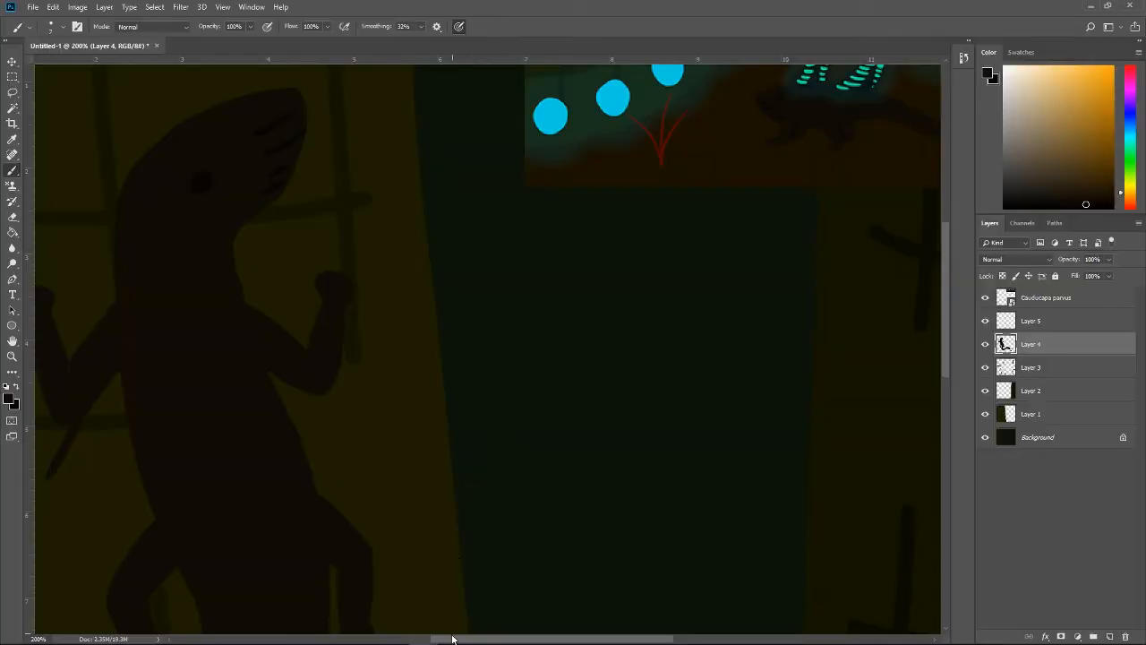
Step: Set the Brush size to 17 px for painting beside the creature's left front limb
left_click_drag(453, 639, 384, 618)
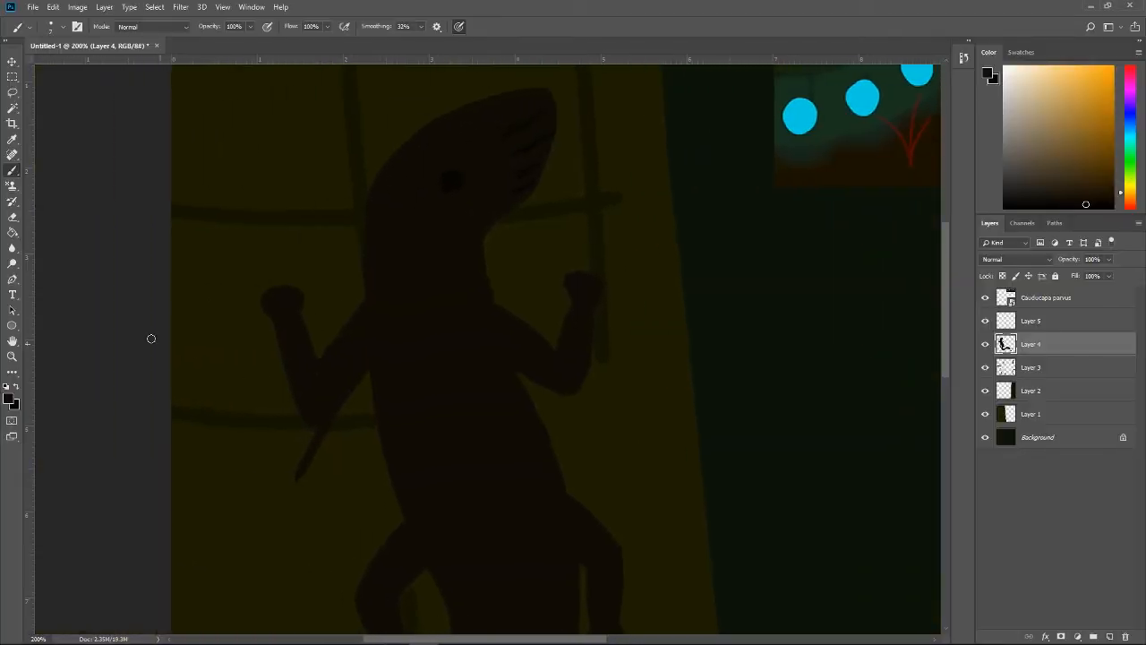
left_click(55, 33)
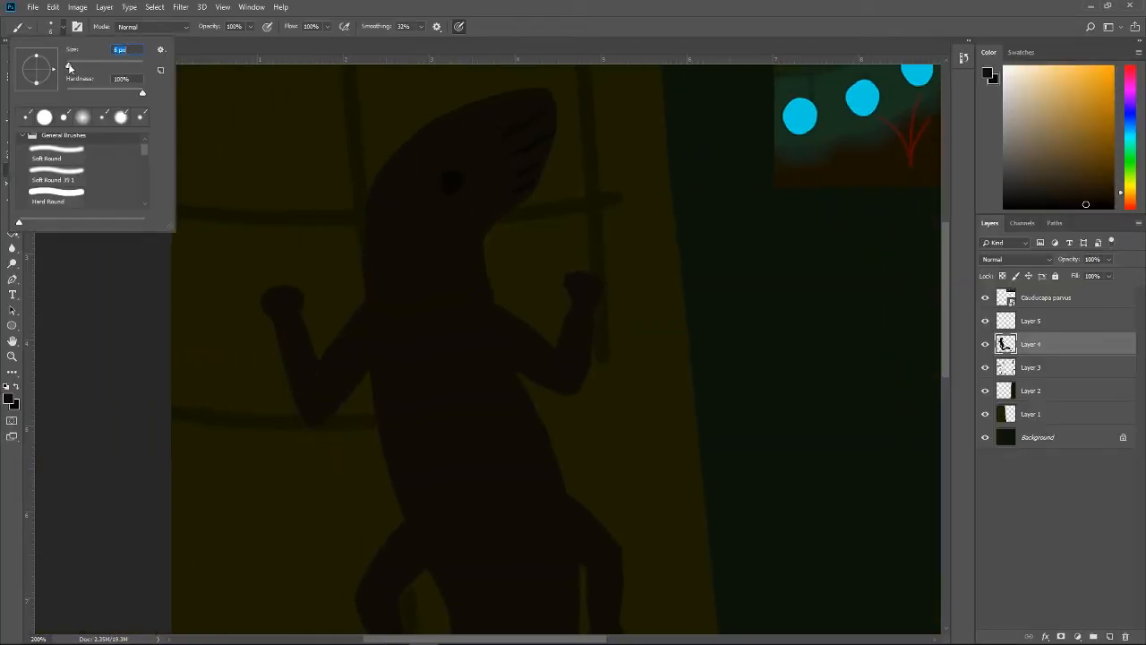
left_click_drag(70, 68, 75, 70)
Step: Try painting a pointed flap below each of the creature's front limbs in the body colour, reworking both shapes
mouse_move(383, 355)
left_mouse_down()
mouse_move(302, 485)
mouse_move(350, 466)
mouse_move(469, 377)
left_mouse_up()
mouse_move(355, 441)
left_mouse_down()
mouse_move(309, 468)
mouse_move(430, 355)
mouse_move(626, 445)
mouse_move(522, 368)
left_mouse_up()
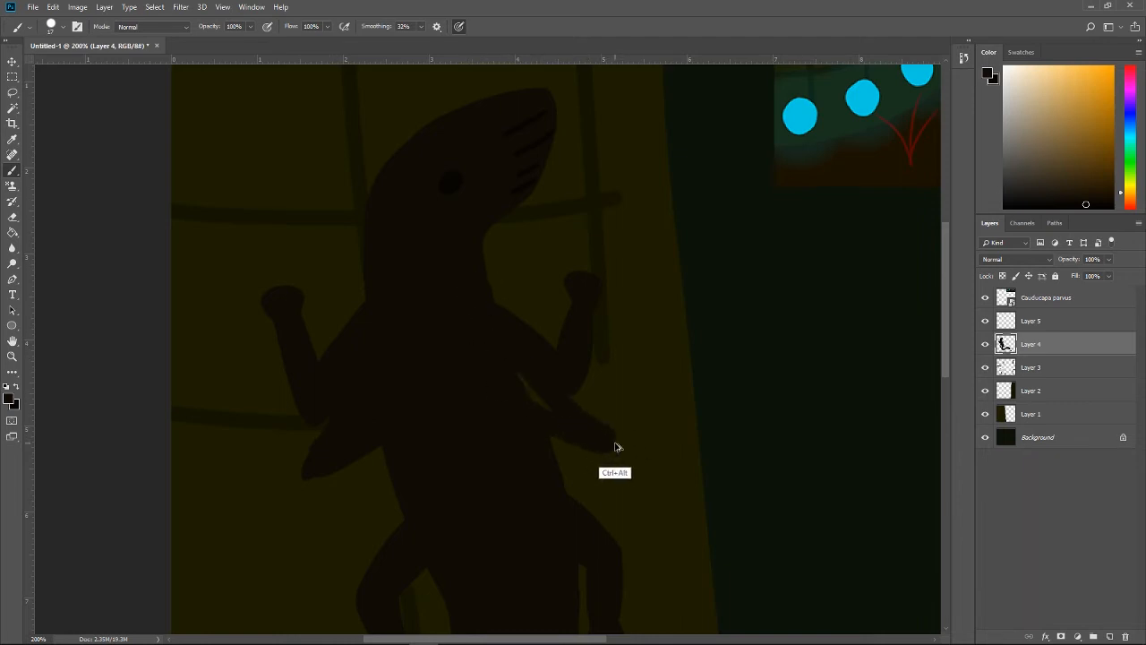
key("ctrl+alt+z")
left_click_drag(609, 442, 479, 287)
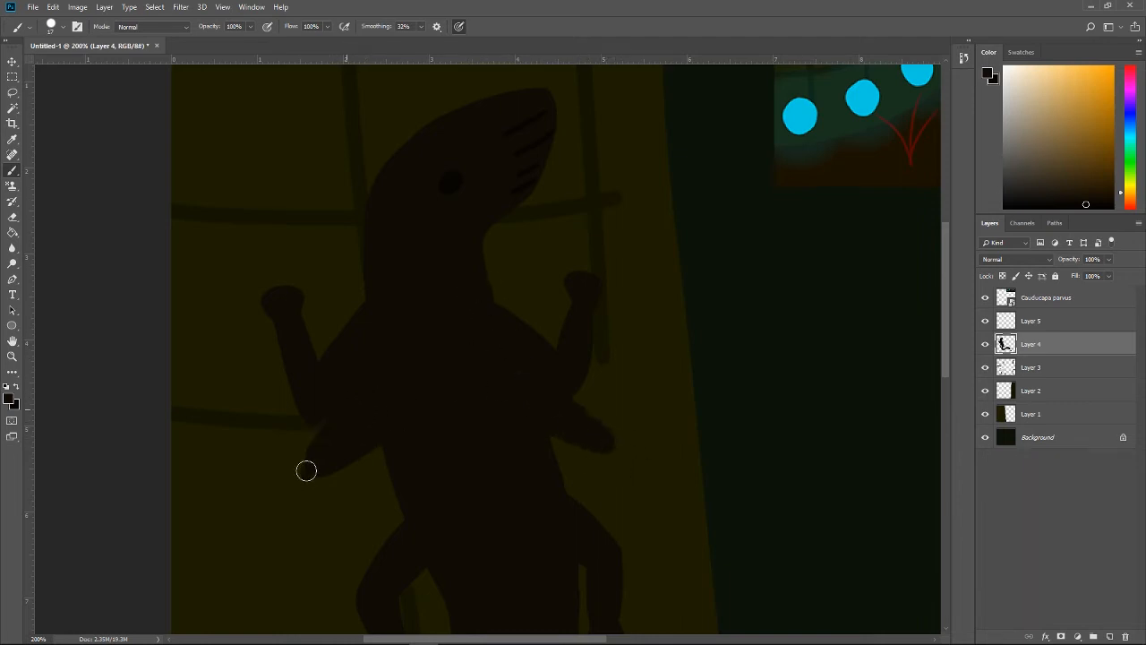
left_click_drag(308, 469, 451, 378)
key("ctrl+z")
left_click_drag(303, 478, 319, 439)
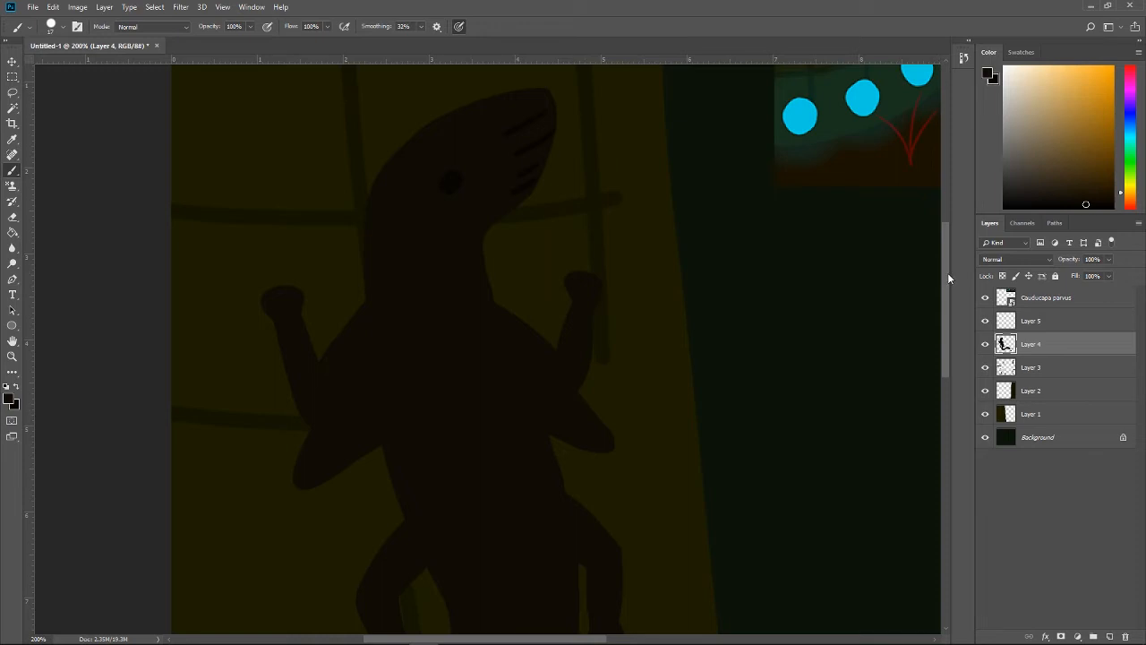
Step: Try painting a second, longer pair of pointed flaps along the lower body, just above the hind limbs
left_click_drag(945, 272, 944, 322)
mouse_move(400, 250)
left_mouse_down()
mouse_move(327, 416)
mouse_move(387, 379)
mouse_move(453, 290)
mouse_move(346, 400)
mouse_move(398, 313)
mouse_move(367, 383)
mouse_move(414, 336)
left_mouse_up()
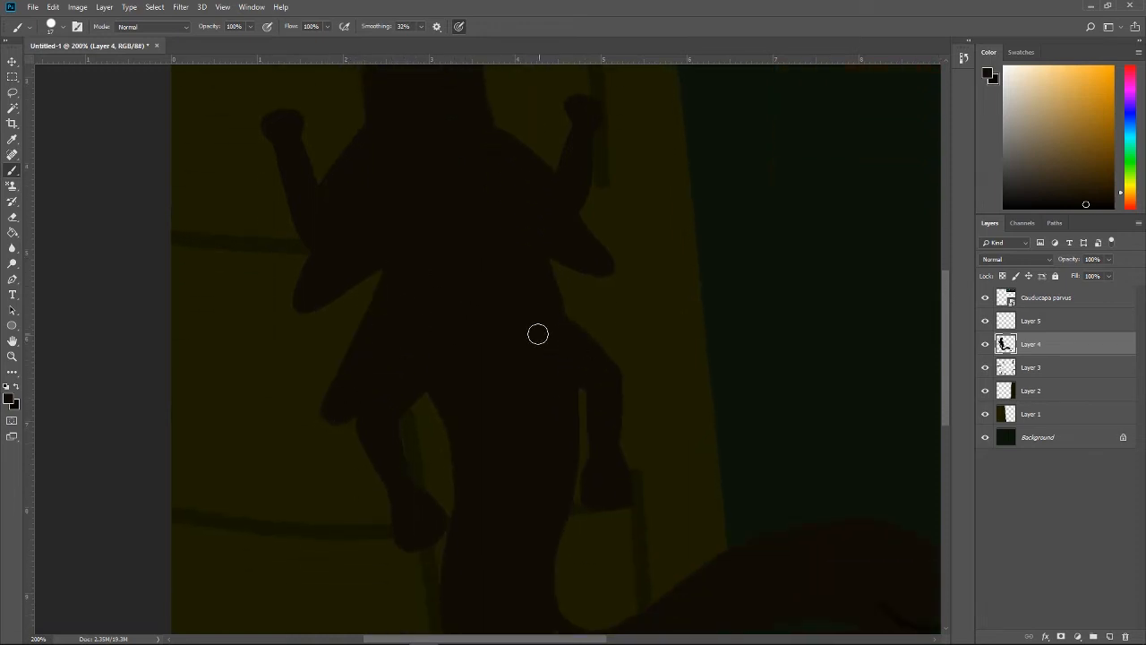
mouse_move(538, 334)
left_mouse_down()
mouse_move(609, 363)
mouse_move(660, 350)
left_mouse_up()
left_click_drag(535, 259, 667, 363)
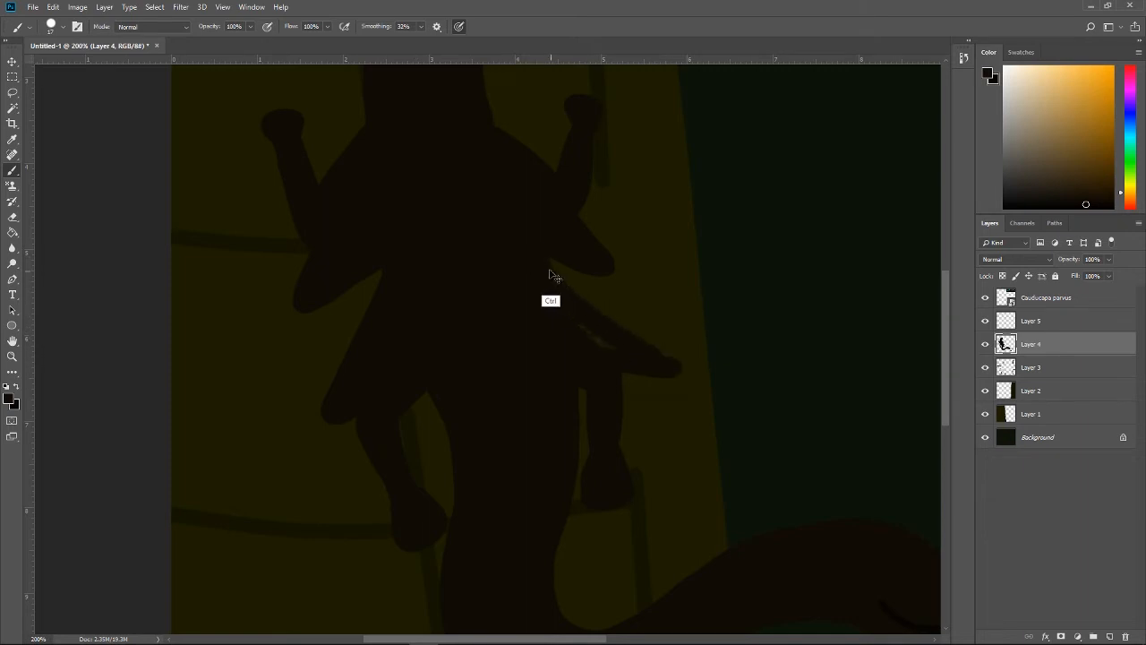
key("ctrl+z")
mouse_move(552, 273)
left_mouse_down()
mouse_move(591, 318)
mouse_move(670, 363)
mouse_move(636, 357)
mouse_move(534, 289)
left_mouse_up()
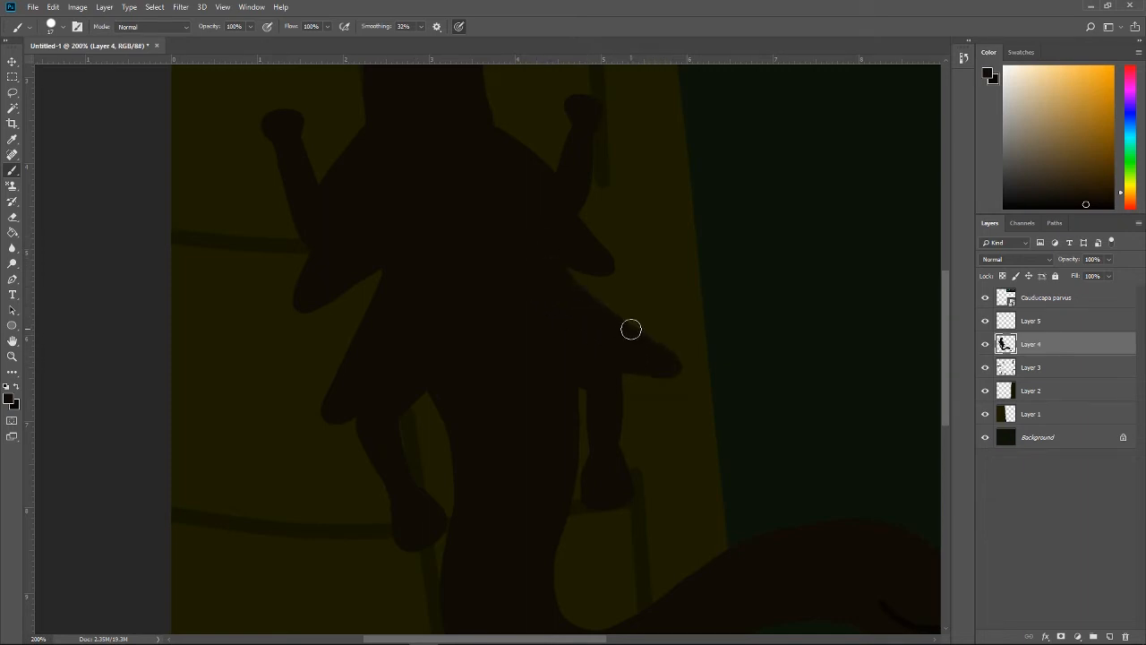
Step: Undo the flaps on both sides of the body, then try a longer flap below the left front limb and undo it
scroll(645, 318, "up", 5)
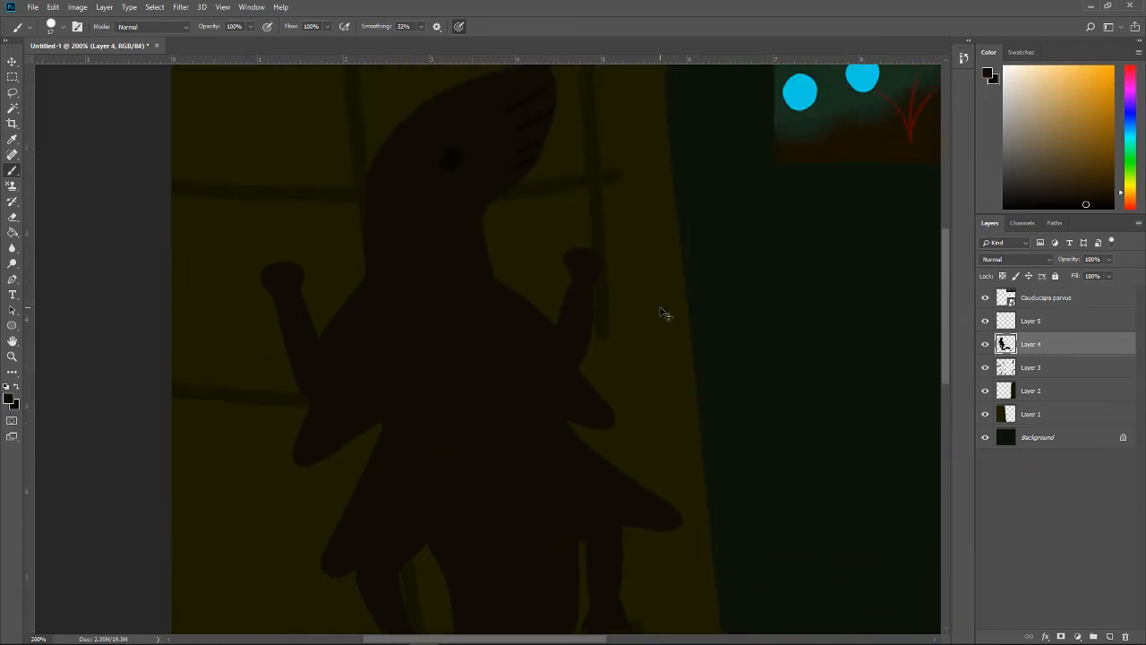
key("ctrl+z")
key("ctrl+z")
key("ctrl+z")
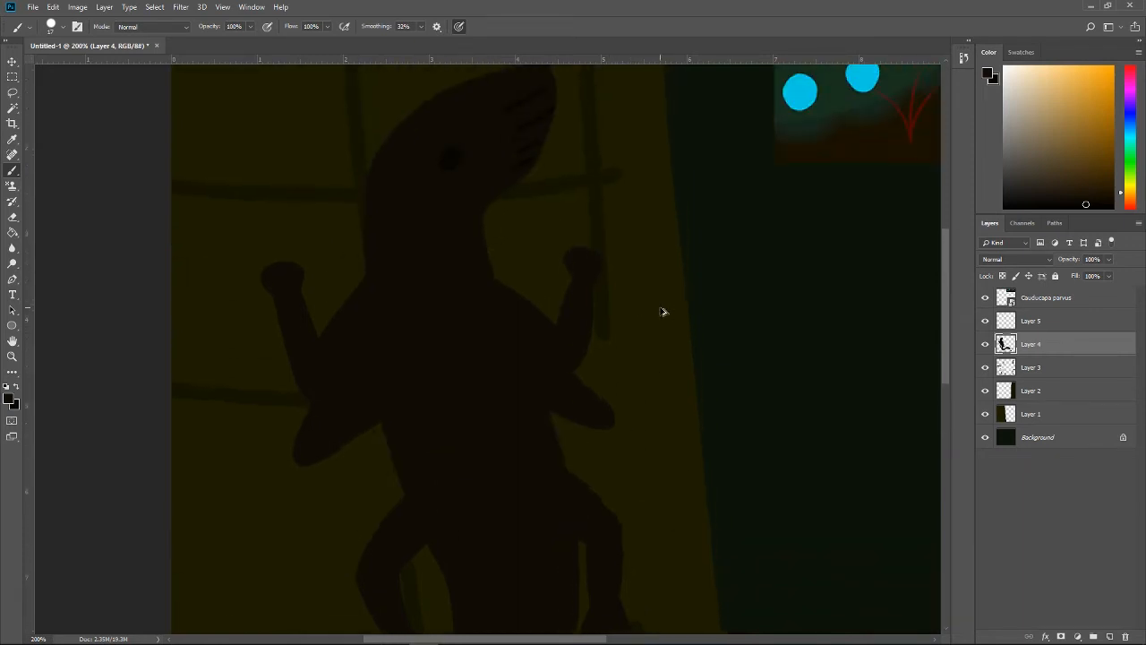
key("ctrl+alt+z")
key("ctrl+alt+z")
key("ctrl+alt+z")
key("ctrl+alt+z")
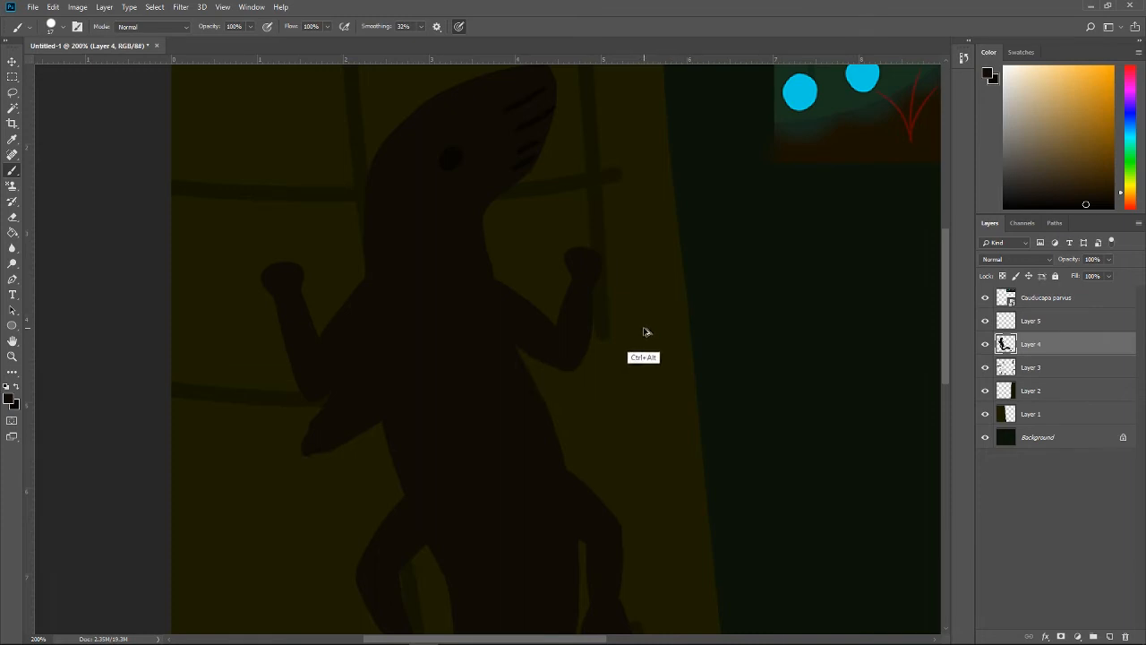
key("ctrl+alt+z")
key("ctrl+alt+z")
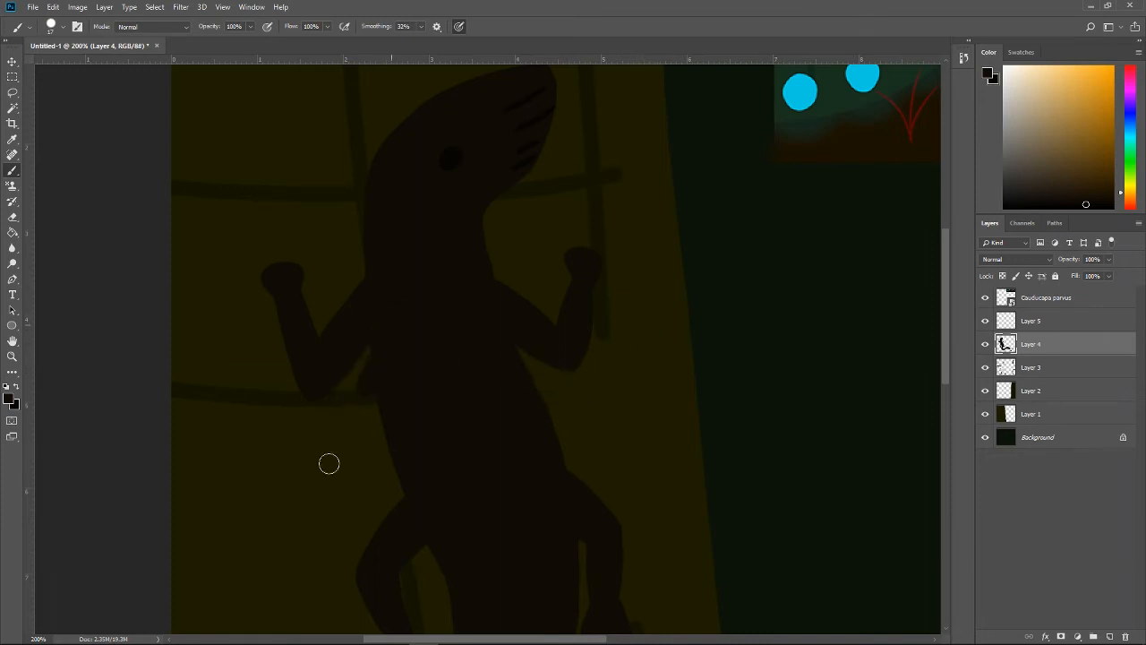
left_click_drag(371, 405, 298, 512)
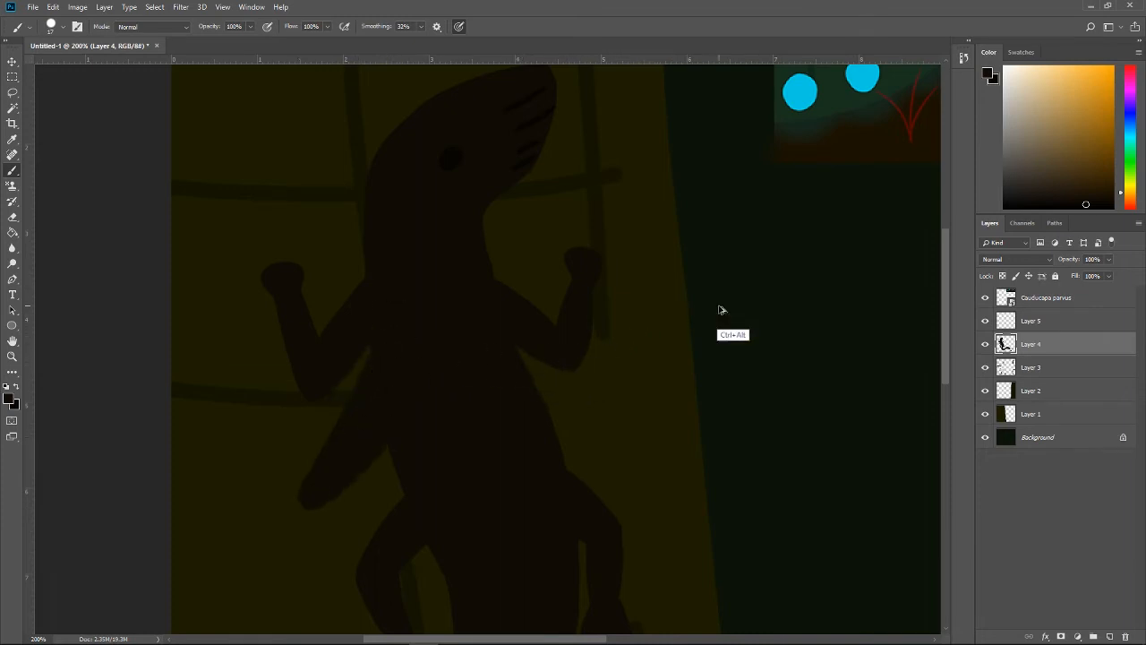
key("ctrl+alt+z")
Step: Paint a tapered flap sloping down and outward from the body below the left front limb
left_click_drag(573, 639, 653, 638)
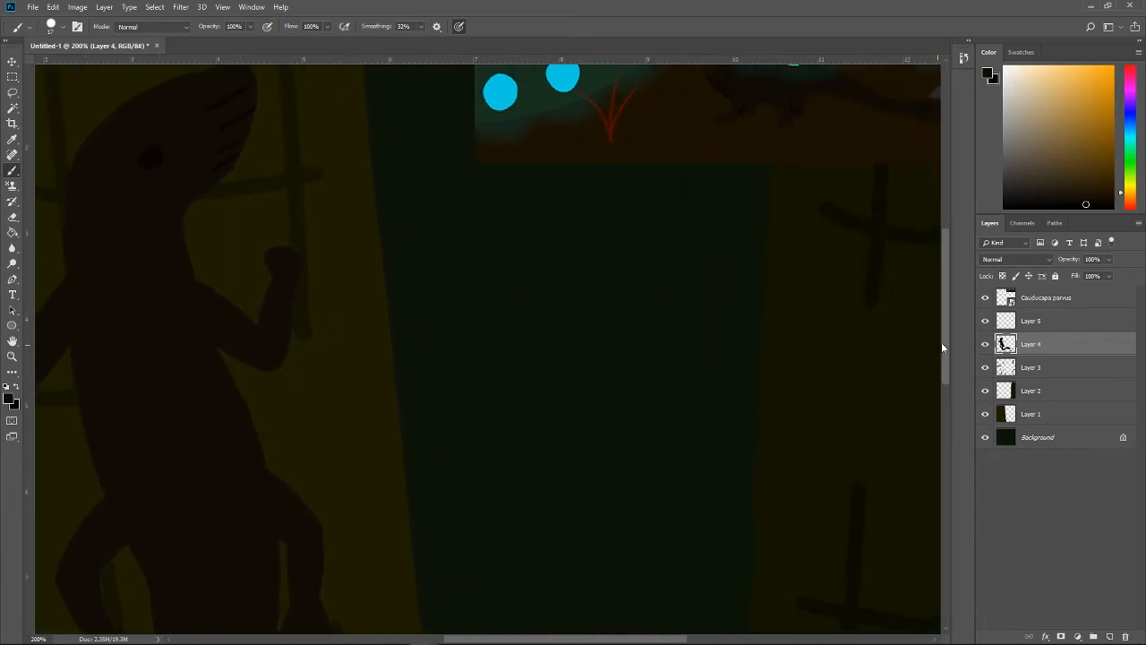
mouse_move(945, 331)
left_mouse_down()
mouse_move(944, 300)
mouse_move(945, 341)
left_mouse_up()
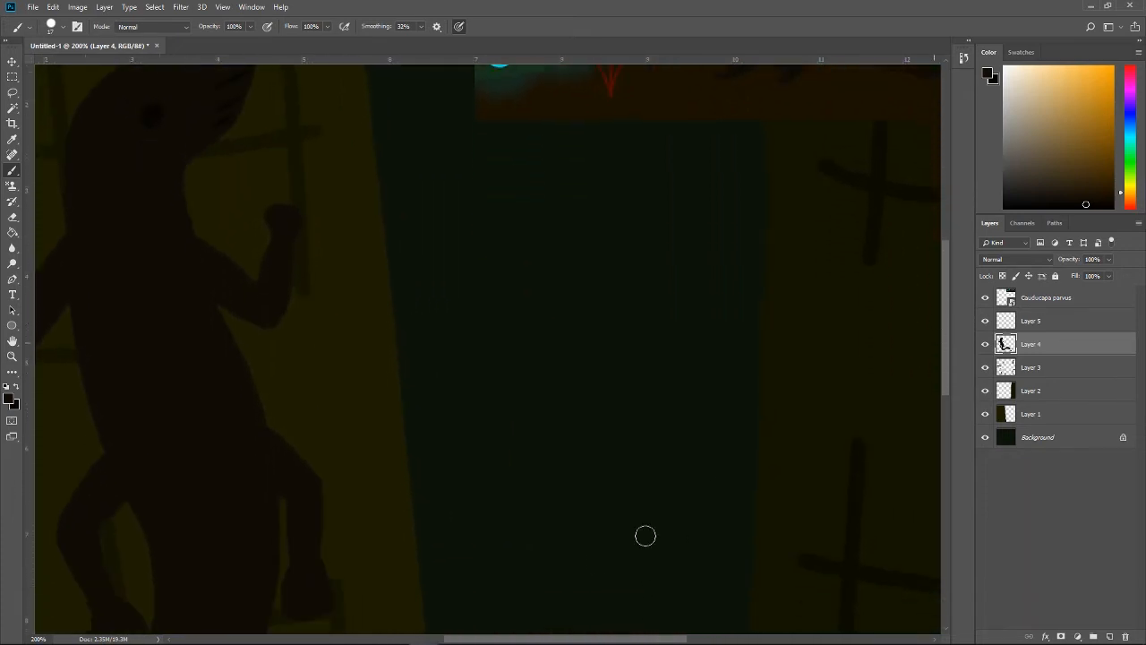
left_click_drag(514, 639, 447, 639)
left_click_drag(309, 329, 239, 426)
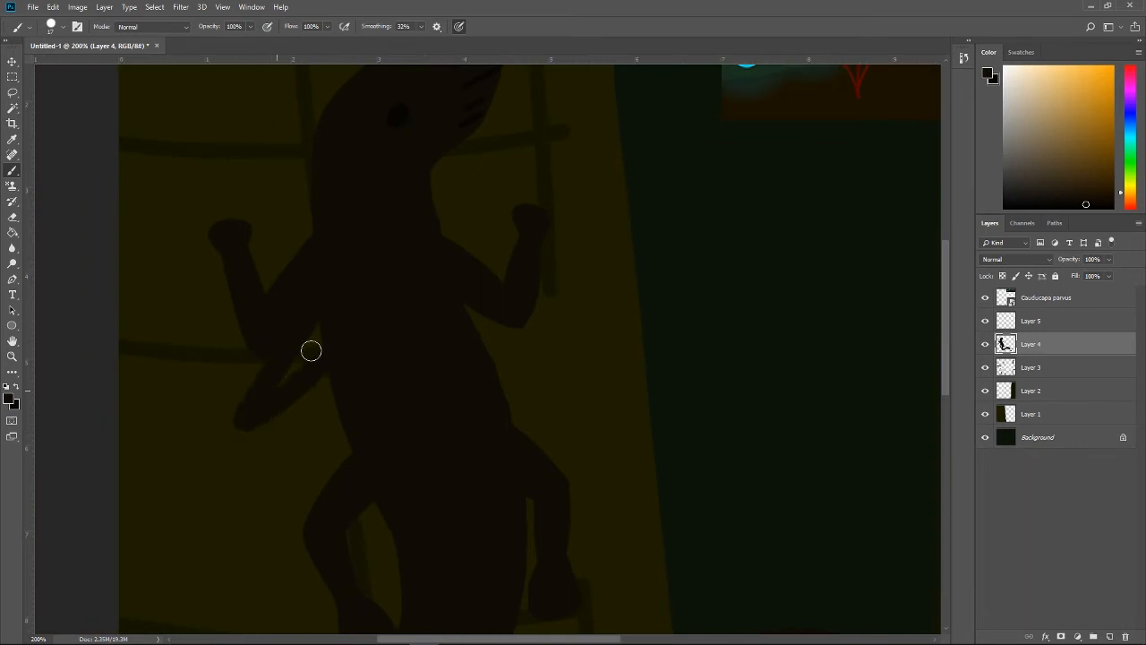
Step: Paint a short tapered flap below the right front limb, undoing the attempts that do not fit
left_click_drag(449, 289, 574, 397)
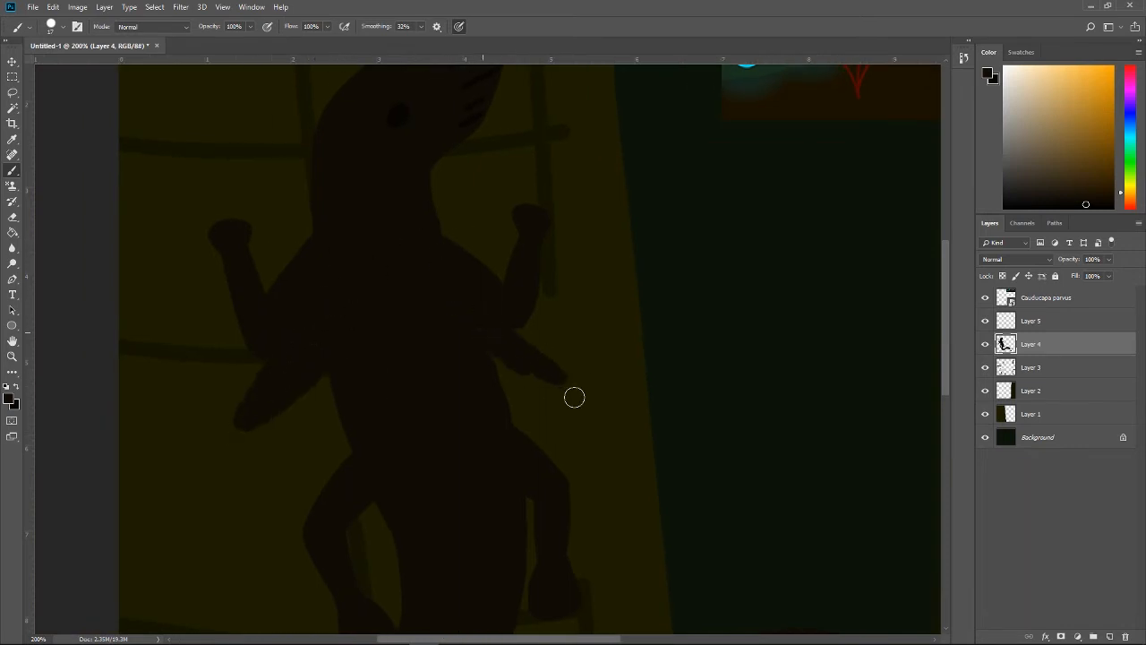
key("ctrl+z")
key("ctrl+z")
left_click_drag(445, 273, 540, 367)
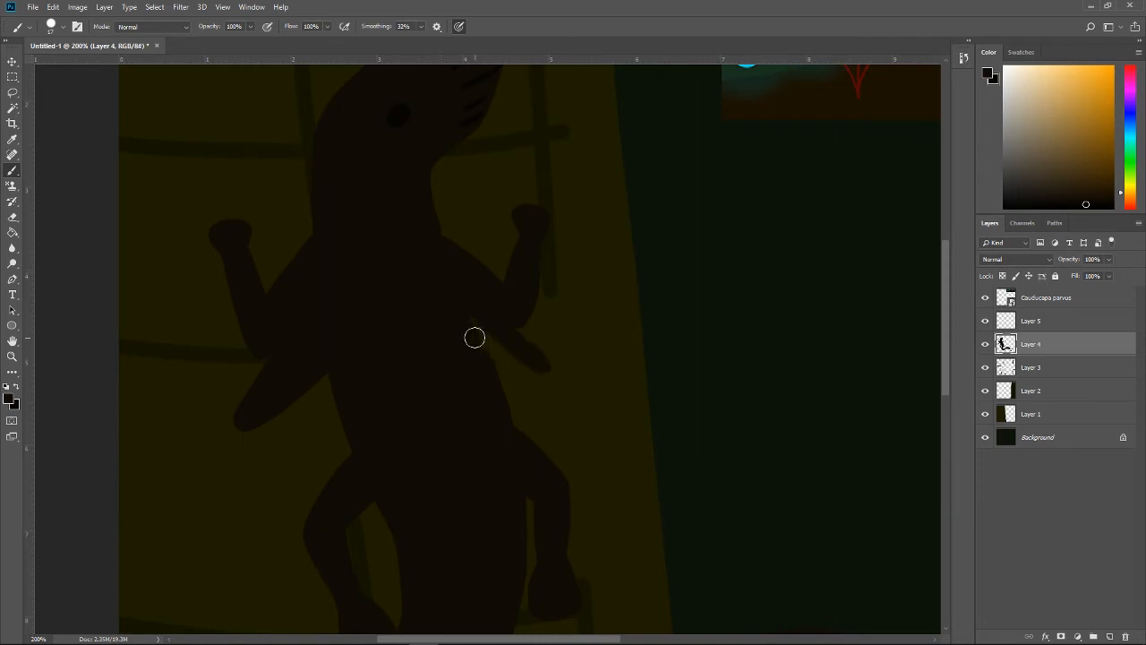
mouse_move(474, 337)
left_mouse_down()
mouse_move(540, 371)
mouse_move(464, 305)
left_mouse_up()
key("ctrl+z")
Step: Paint a second tapered flap on the body's left side, just above the left hind limb, redoing the first attempts
key("ctrl+z")
left_click_drag(486, 344, 534, 361)
mouse_move(341, 392)
left_mouse_down()
mouse_move(274, 502)
mouse_move(349, 466)
left_mouse_up()
key("ctrl+z")
mouse_move(345, 375)
left_mouse_down()
mouse_move(303, 478)
mouse_move(403, 371)
left_mouse_up()
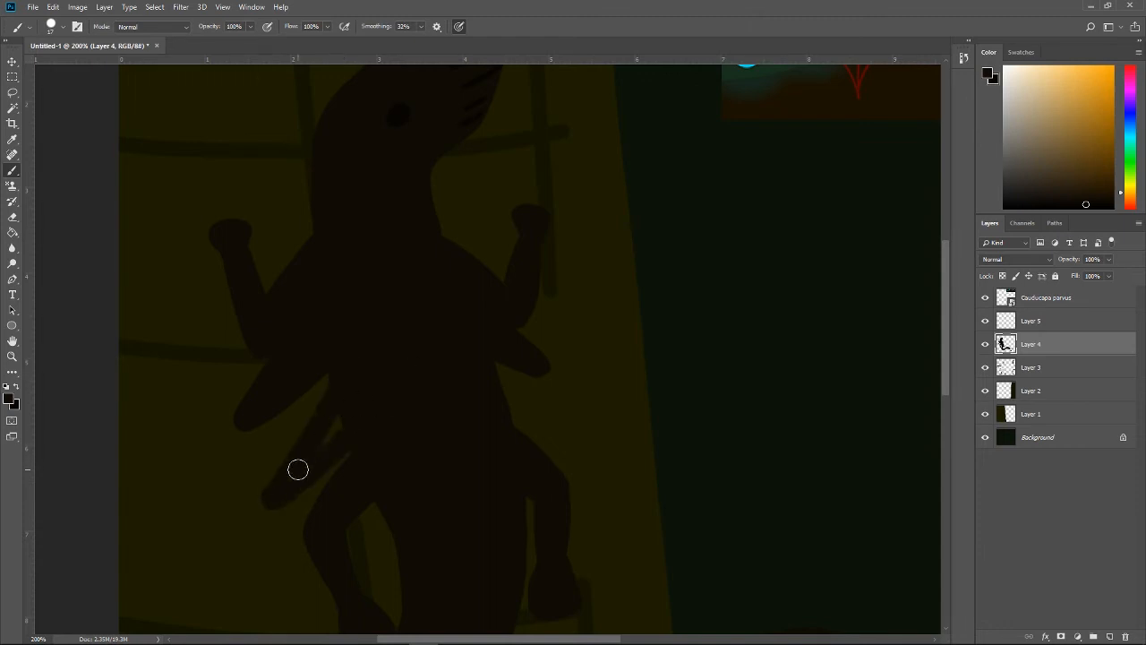
mouse_move(298, 469)
left_mouse_down()
mouse_move(374, 375)
mouse_move(287, 496)
mouse_move(378, 396)
mouse_move(281, 493)
mouse_move(350, 419)
mouse_move(322, 445)
left_mouse_up()
key("ctrl+z")
key("ctrl+z")
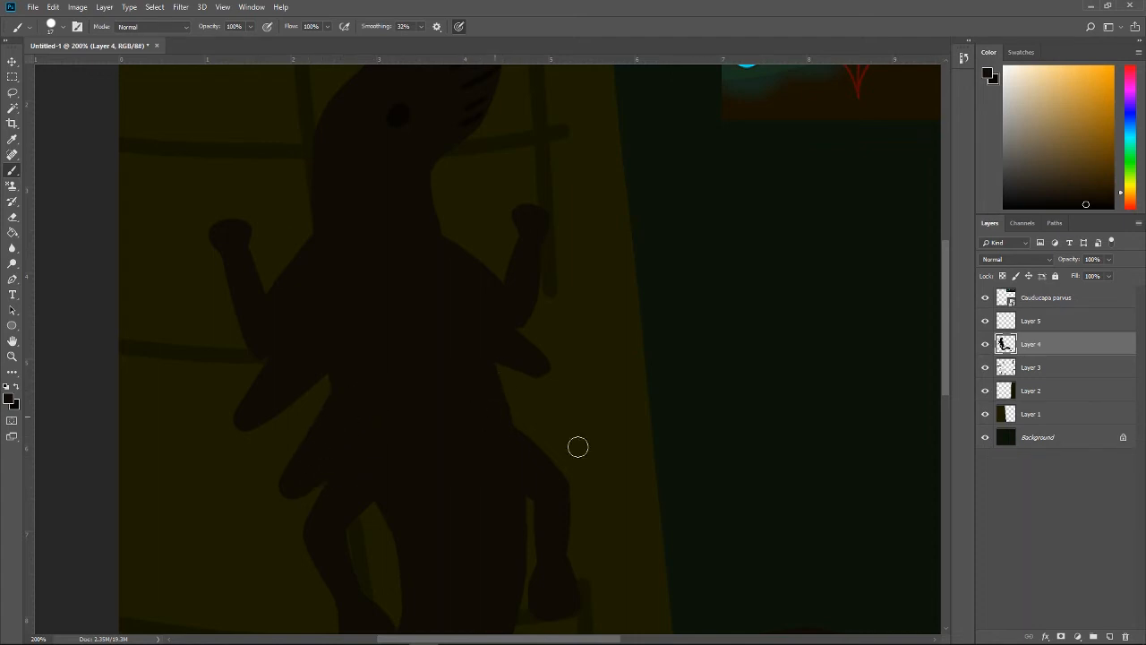
Step: Paint a second tapered flap on the body's right side above the hind limb, and thicken the flap above it
mouse_move(579, 445)
left_mouse_down()
mouse_move(538, 419)
mouse_move(457, 339)
left_mouse_up()
key("ctrl+z")
mouse_move(574, 435)
left_mouse_down()
mouse_move(502, 379)
mouse_move(446, 310)
left_mouse_up()
mouse_move(483, 376)
left_mouse_down()
mouse_move(543, 433)
mouse_move(487, 333)
mouse_move(544, 371)
mouse_move(464, 280)
left_mouse_up()
key("ctrl+z")
left_click_drag(545, 363, 488, 294)
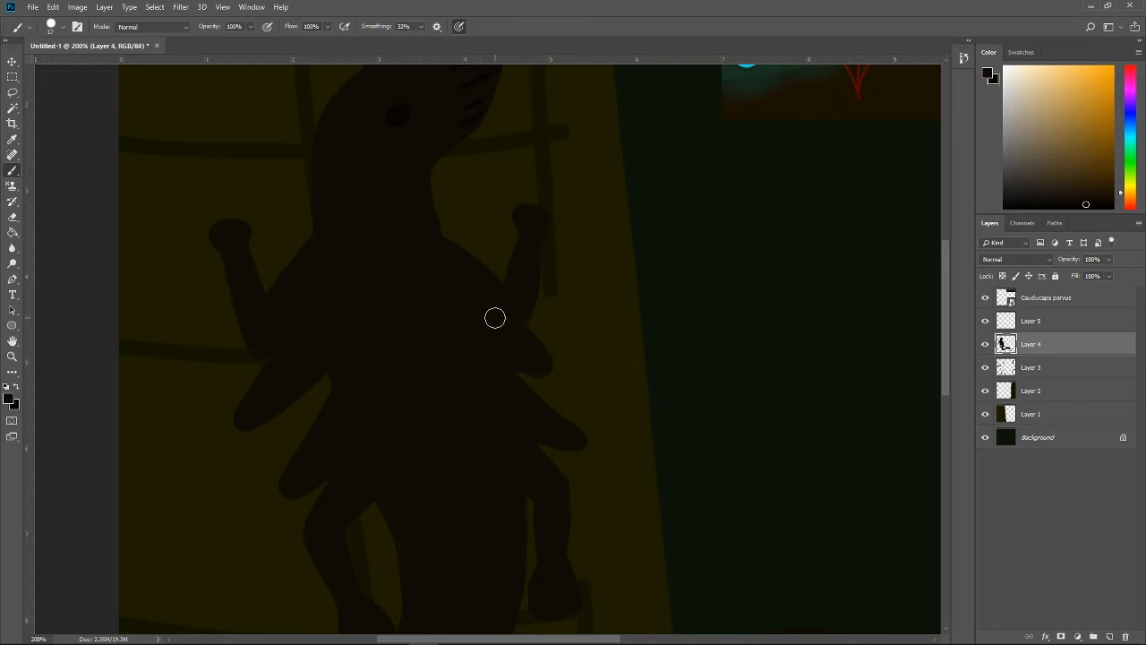
Step: On Layer 5, paint thin dark contour lines where the flaps and left front limb join the body, using a 9 px Brush
key("i")
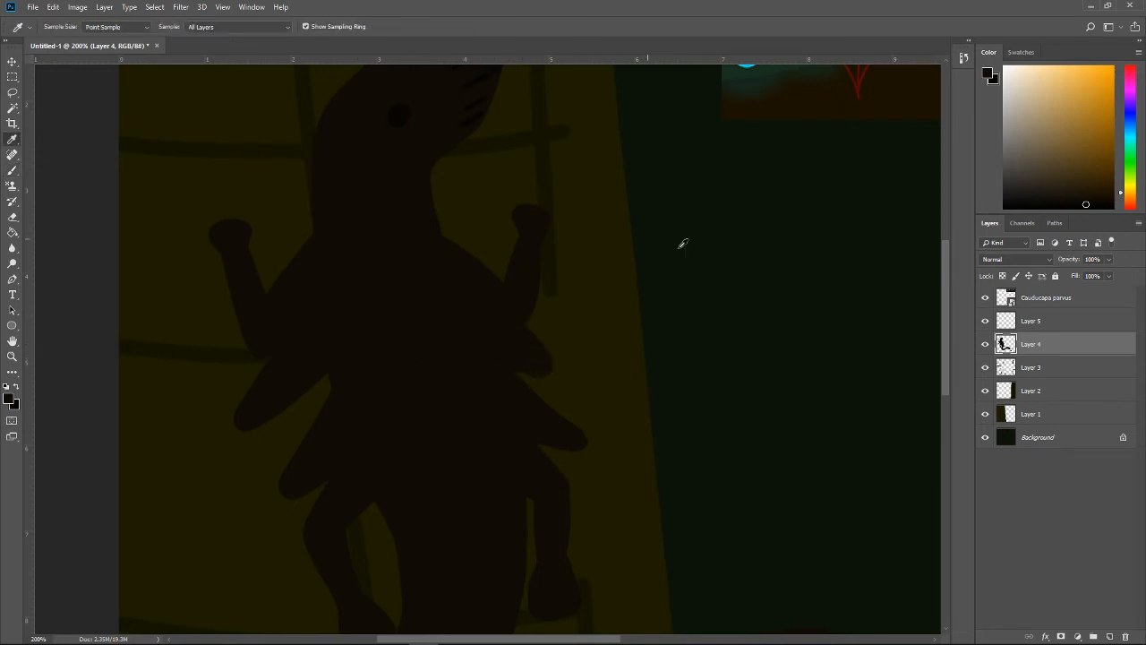
left_click(1033, 327)
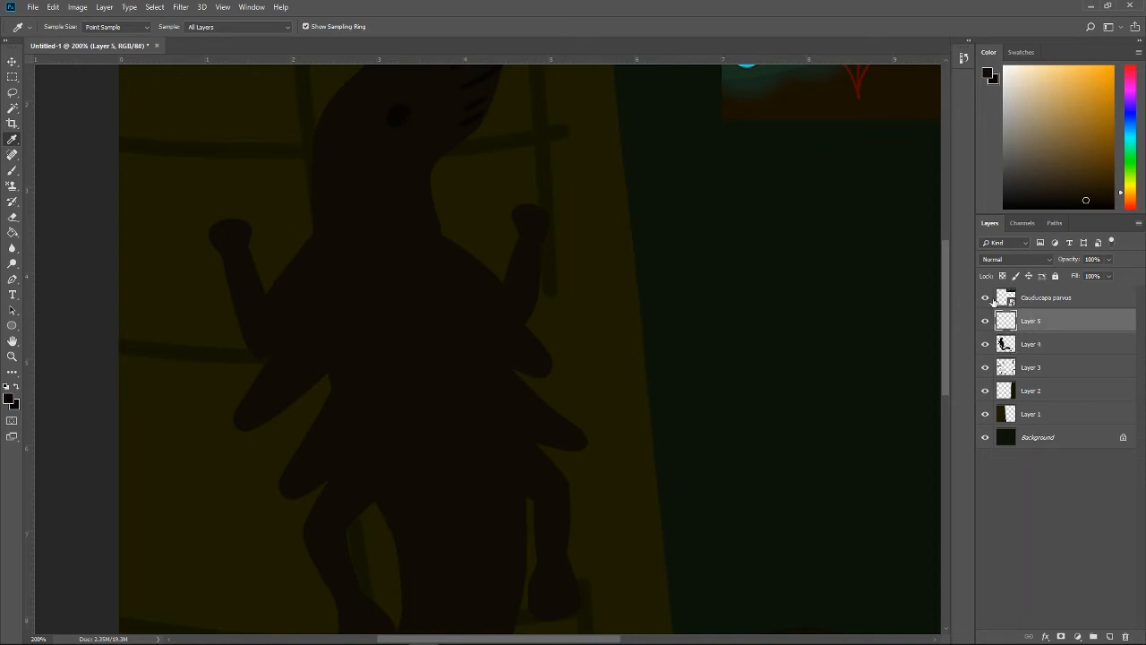
key("b")
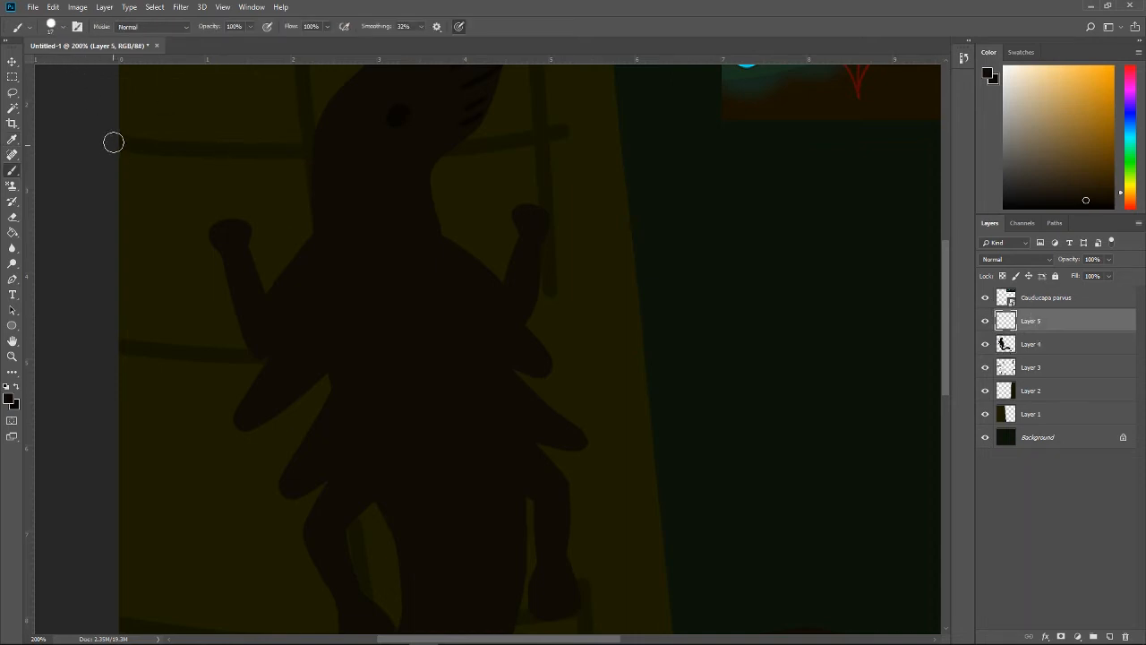
left_click(61, 26)
left_click_drag(72, 65, 70, 68)
left_click(396, 287)
key("ctrl+z")
mouse_move(530, 436)
left_mouse_down()
mouse_move(470, 390)
mouse_move(467, 415)
mouse_move(489, 430)
mouse_move(568, 446)
left_mouse_up()
key("ctrl+z")
Step: Erase and repaint the dark contour lines on the body's right flaps and right shoulder
key("e")
mouse_move(498, 389)
left_mouse_down()
mouse_move(441, 345)
mouse_move(539, 389)
left_mouse_up()
key("b")
left_click_drag(504, 360, 411, 299)
key("e")
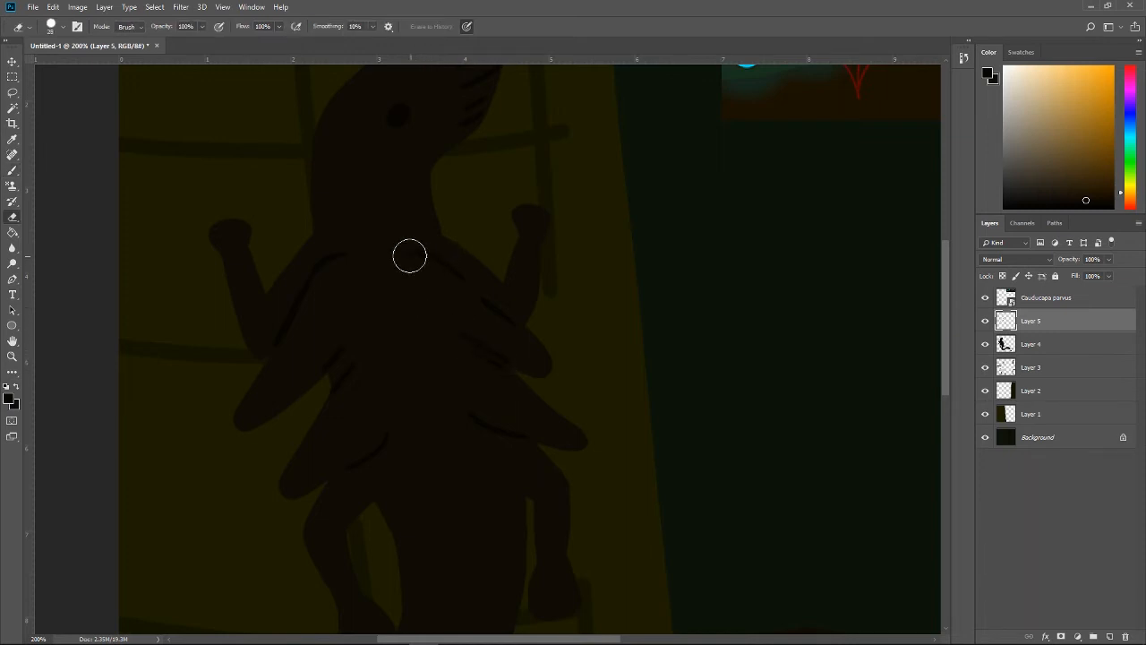
left_click_drag(409, 256, 530, 320)
key("b")
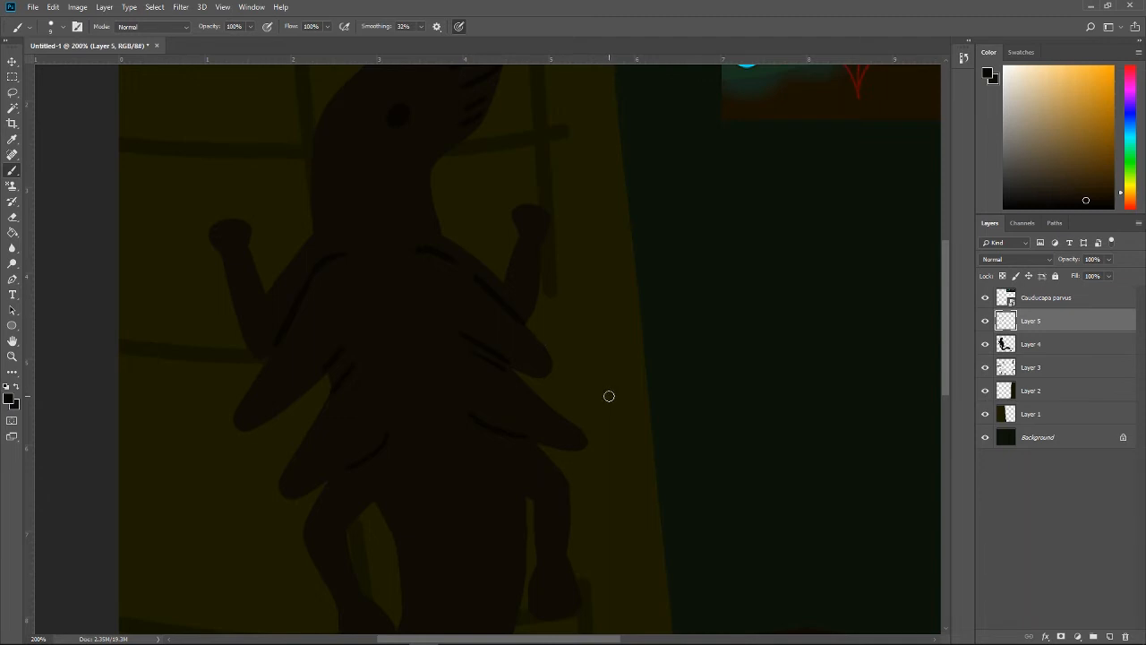
Step: Erase the dark line along the base of the right front limb and repaint it more thinly
key("e")
left_click_drag(463, 274, 507, 312)
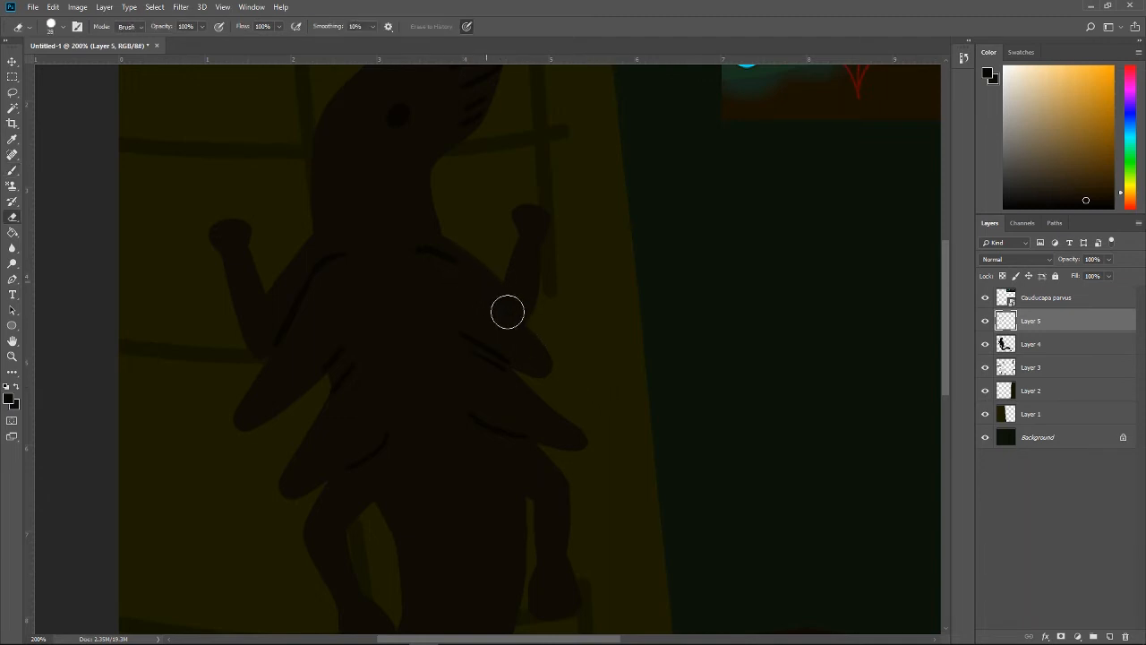
key("b")
mouse_move(417, 241)
left_mouse_down()
mouse_move(441, 268)
mouse_move(461, 264)
left_mouse_up()
key("ctrl+z")
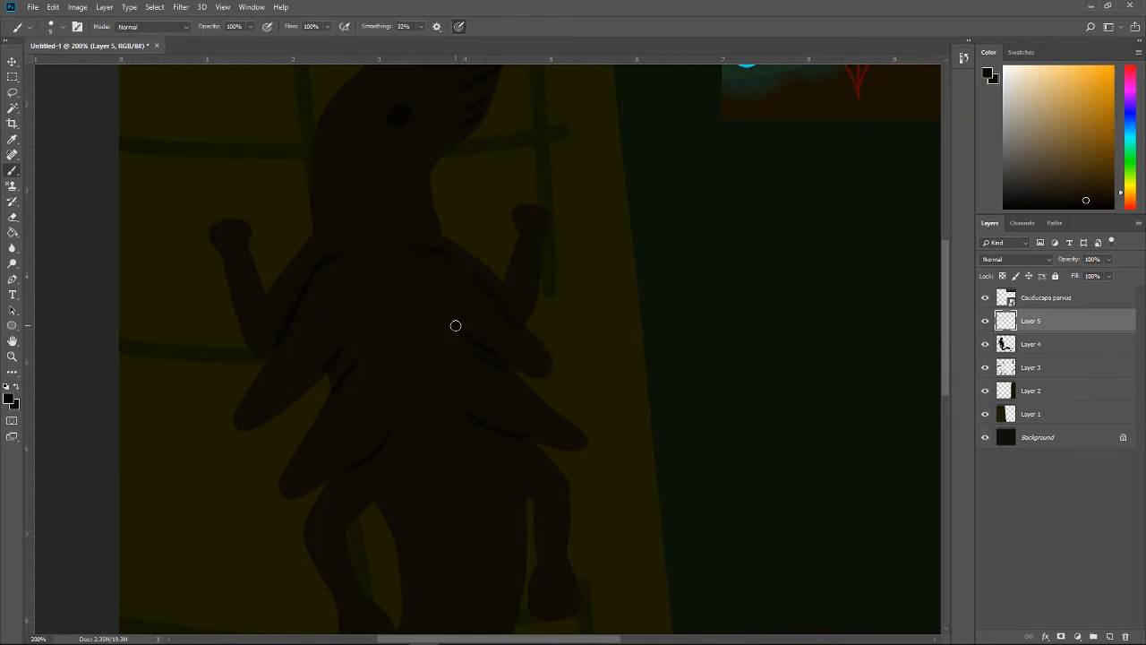
Step: Erase the dark lines around the upper right flap and the lower part of the limb line, and select Layer 4
key("e")
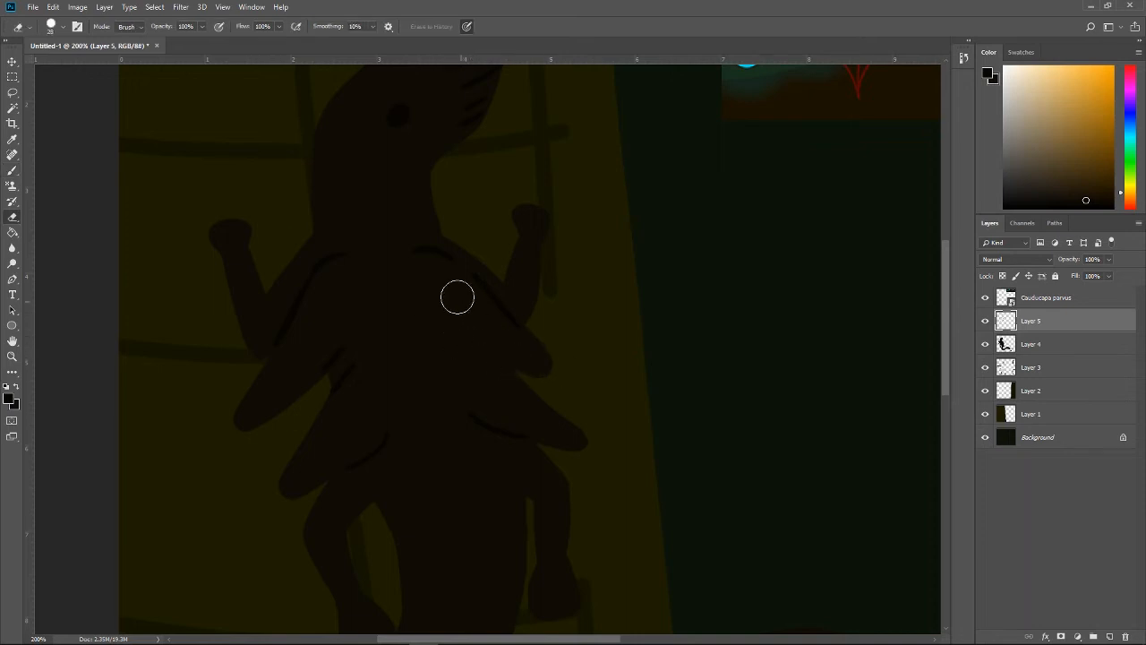
left_click_drag(457, 297, 540, 338)
left_click(1023, 346)
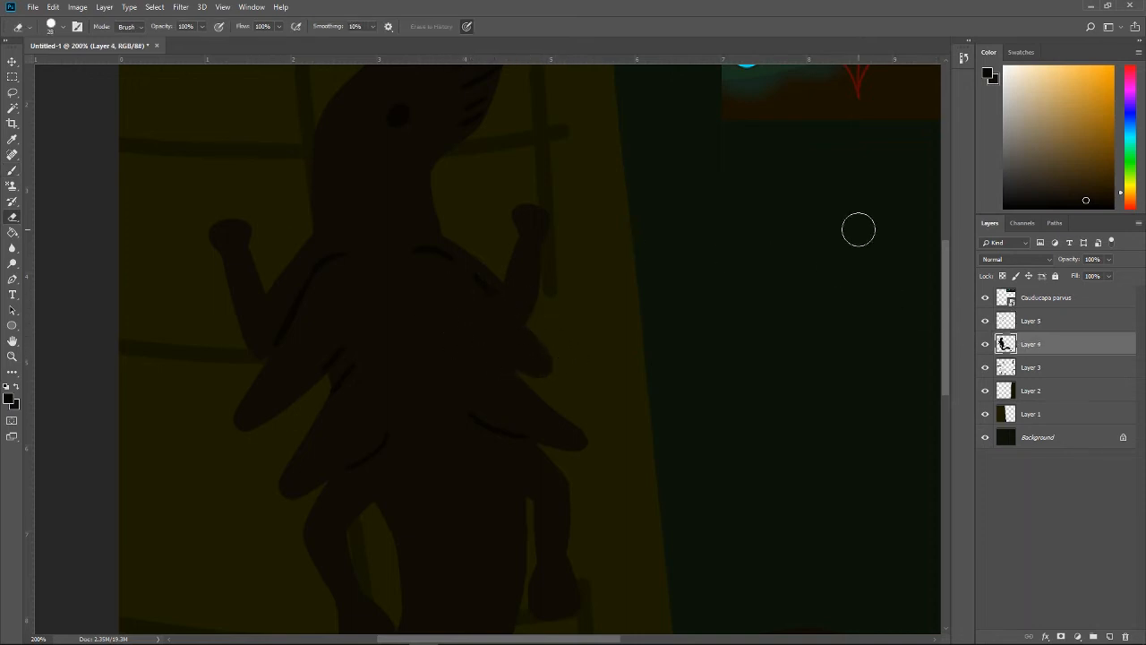
Step: On Layer 4, sample the body's dark brown, extend the upper right flap to a longer tip and trim its lower edge with the Eraser
key("i")
left_click(545, 343)
key("b")
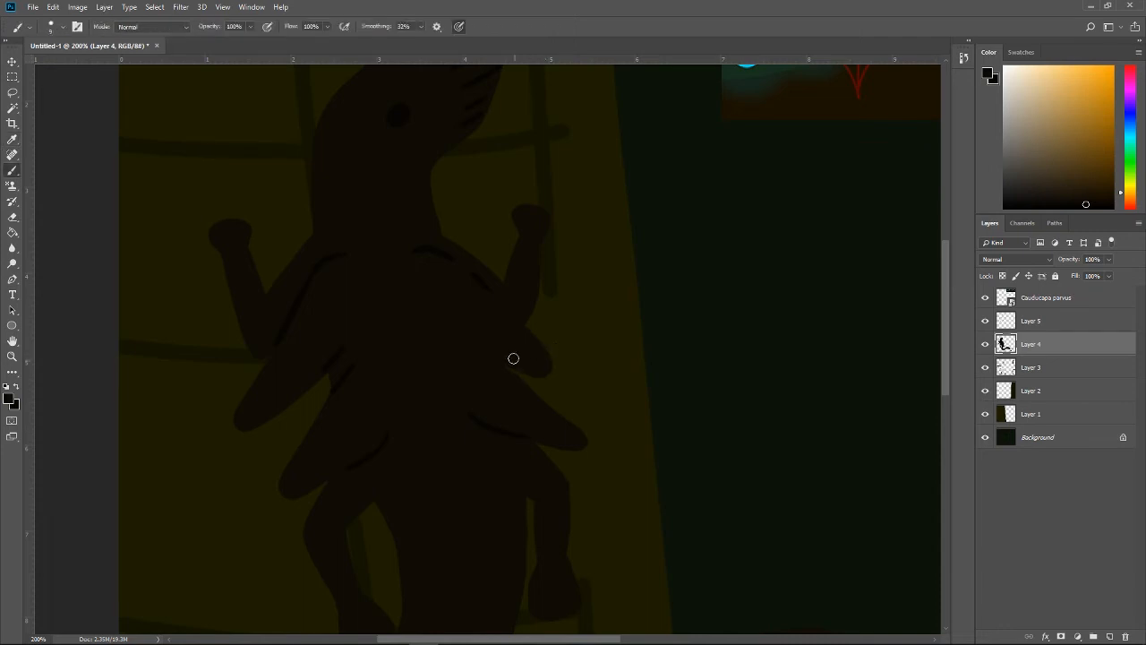
mouse_move(555, 380)
left_mouse_down()
mouse_move(528, 325)
mouse_move(512, 351)
mouse_move(509, 313)
mouse_move(537, 353)
left_mouse_up()
key("e")
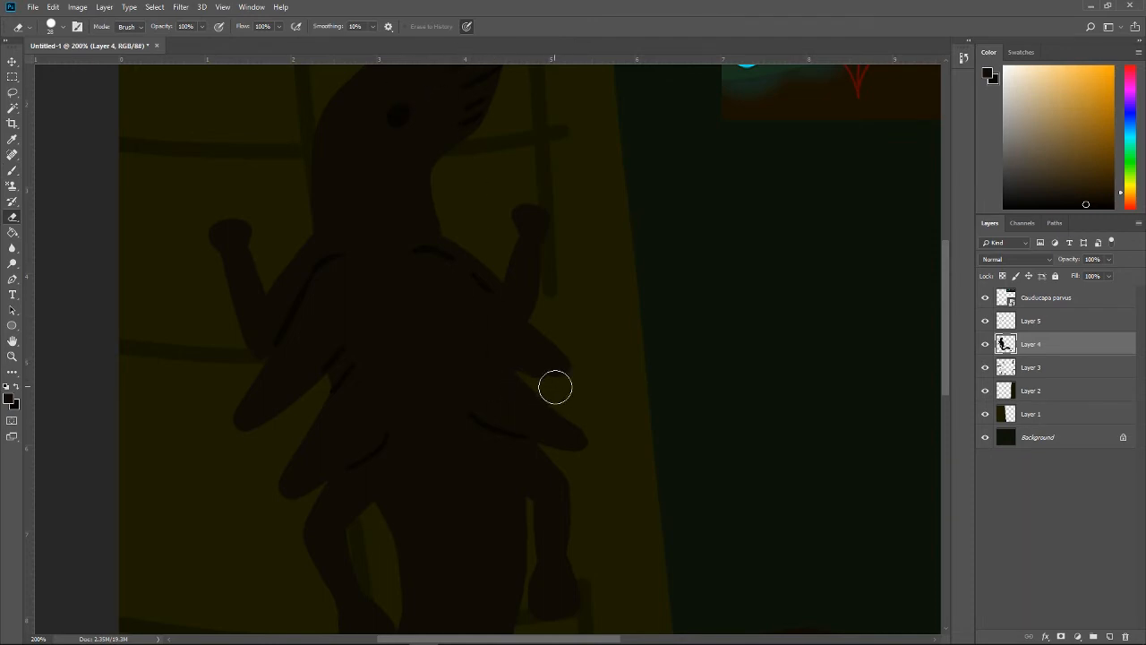
mouse_move(559, 392)
left_mouse_down()
mouse_move(517, 371)
mouse_move(578, 382)
mouse_move(538, 390)
mouse_move(515, 373)
mouse_move(546, 380)
mouse_move(599, 363)
mouse_move(545, 378)
left_mouse_up()
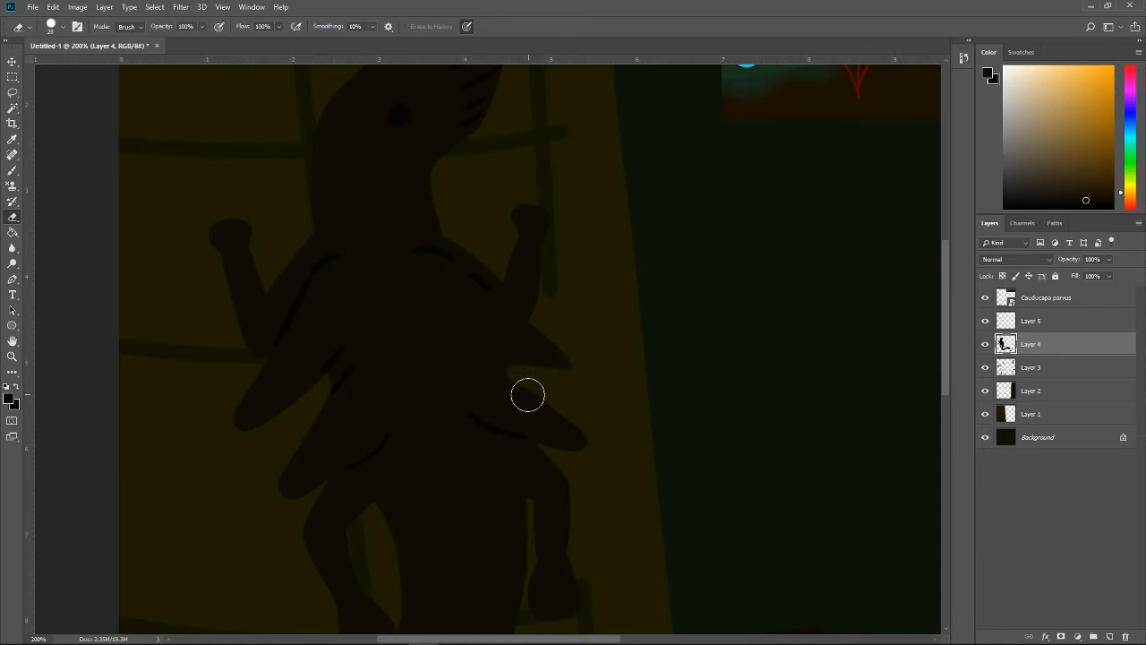
Step: Retouch the upper right flap's tip with the Brush and erase along the upper edge of the lower right flap
key("b")
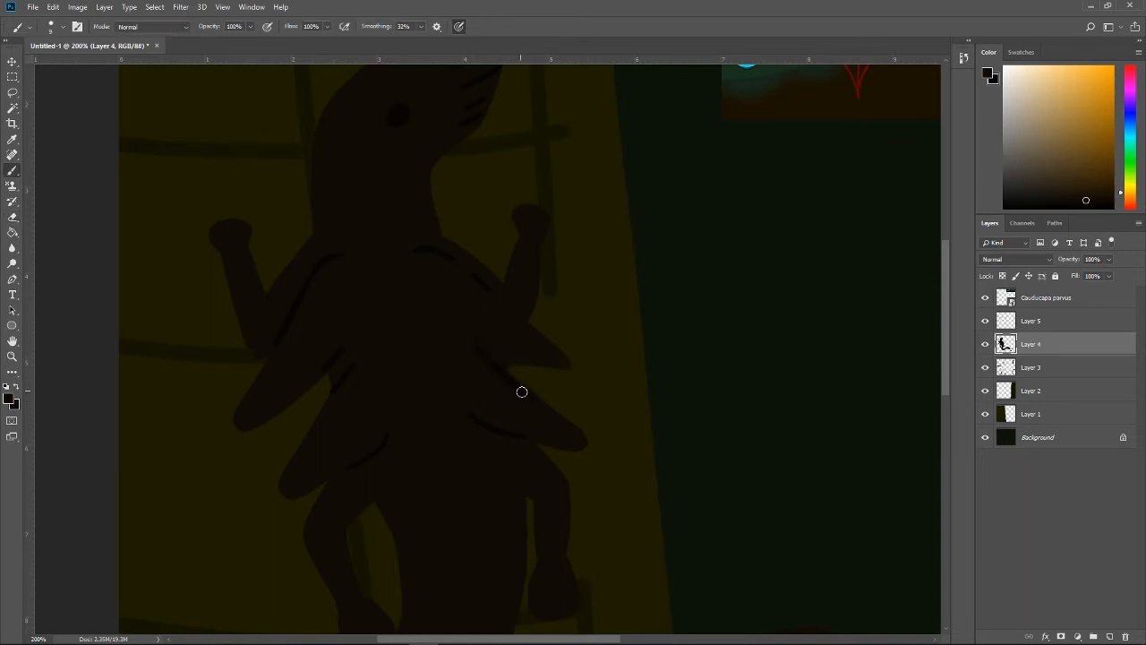
left_click(537, 407, "alt")
left_click_drag(538, 407, 474, 288)
mouse_move(494, 349)
left_mouse_down()
mouse_move(587, 371)
mouse_move(546, 347)
mouse_move(499, 351)
mouse_move(587, 376)
mouse_move(538, 347)
mouse_move(554, 362)
mouse_move(505, 357)
mouse_move(568, 369)
mouse_move(551, 357)
mouse_move(506, 358)
mouse_move(575, 376)
left_mouse_up()
key("ctrl+z")
key("ctrl+z")
key("e")
left_click_drag(530, 384, 608, 438)
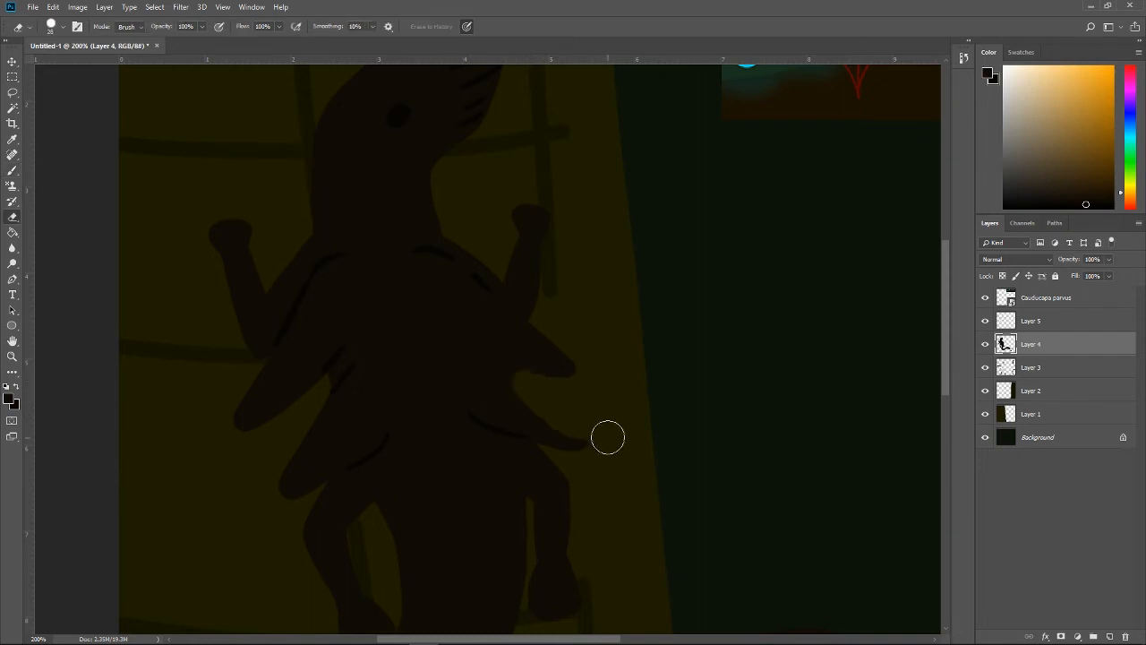
Step: Repaint the lower right flap's upper edge with the Brush
key("b")
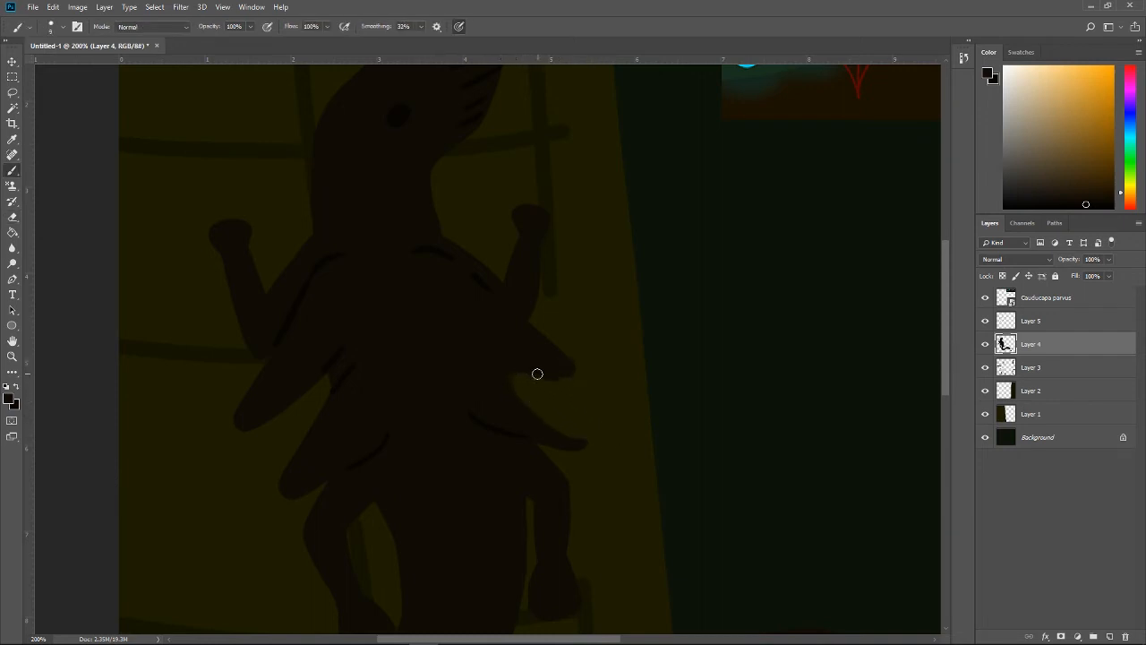
mouse_move(537, 373)
left_mouse_down()
mouse_move(507, 365)
mouse_move(559, 371)
mouse_move(512, 374)
mouse_move(510, 360)
mouse_move(519, 405)
mouse_move(504, 382)
mouse_move(583, 444)
left_mouse_up()
left_click_drag(512, 392, 576, 440)
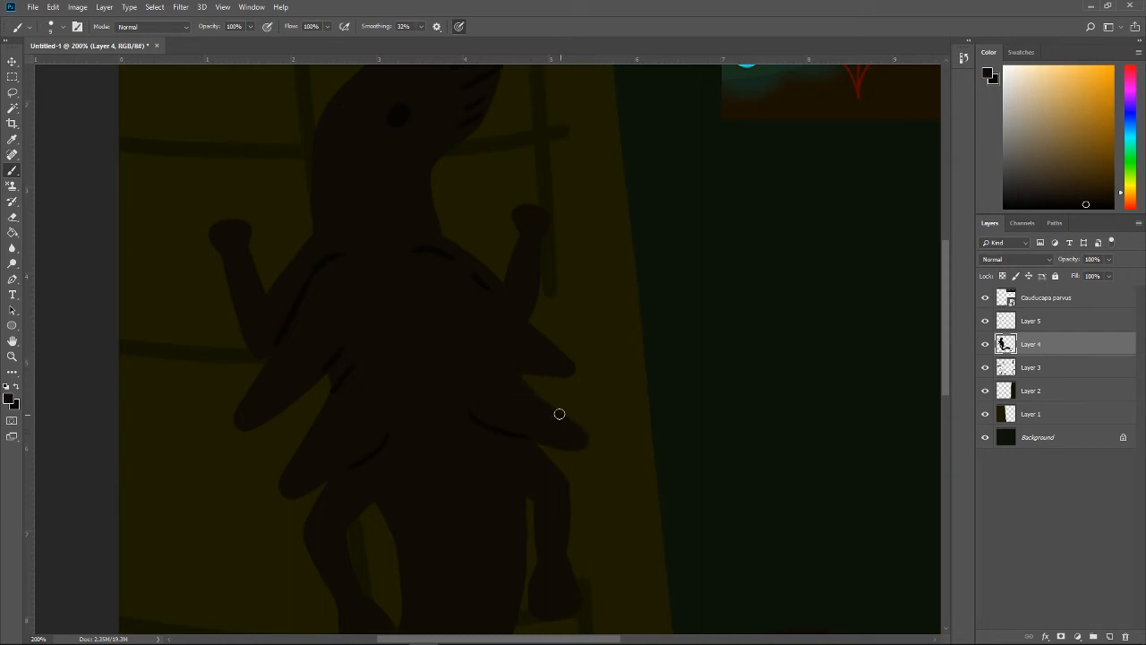
key("ctrl+alt+z")
mouse_move(512, 384)
left_mouse_down()
mouse_move(583, 436)
mouse_move(567, 443)
left_mouse_up()
Step: Smooth the lower right flap on Layer 4 and paint short dark contour lines at the bases of the right flaps on Layer 5
right_click(1020, 321)
left_click(475, 345)
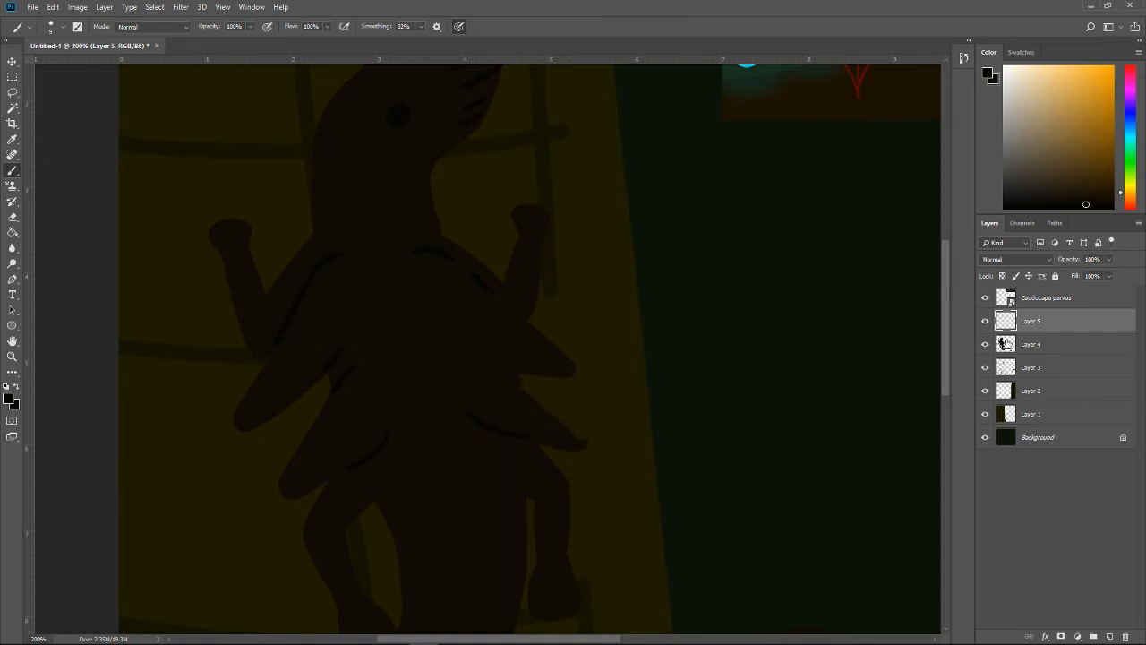
key("alt+bracketleft")
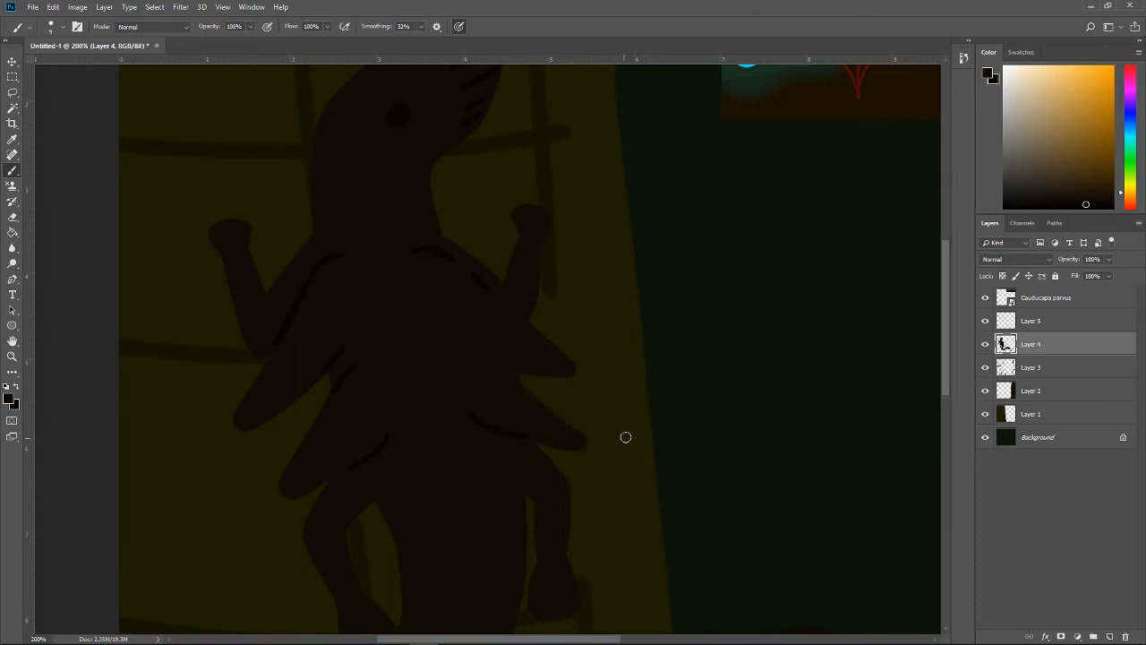
left_click(1006, 324)
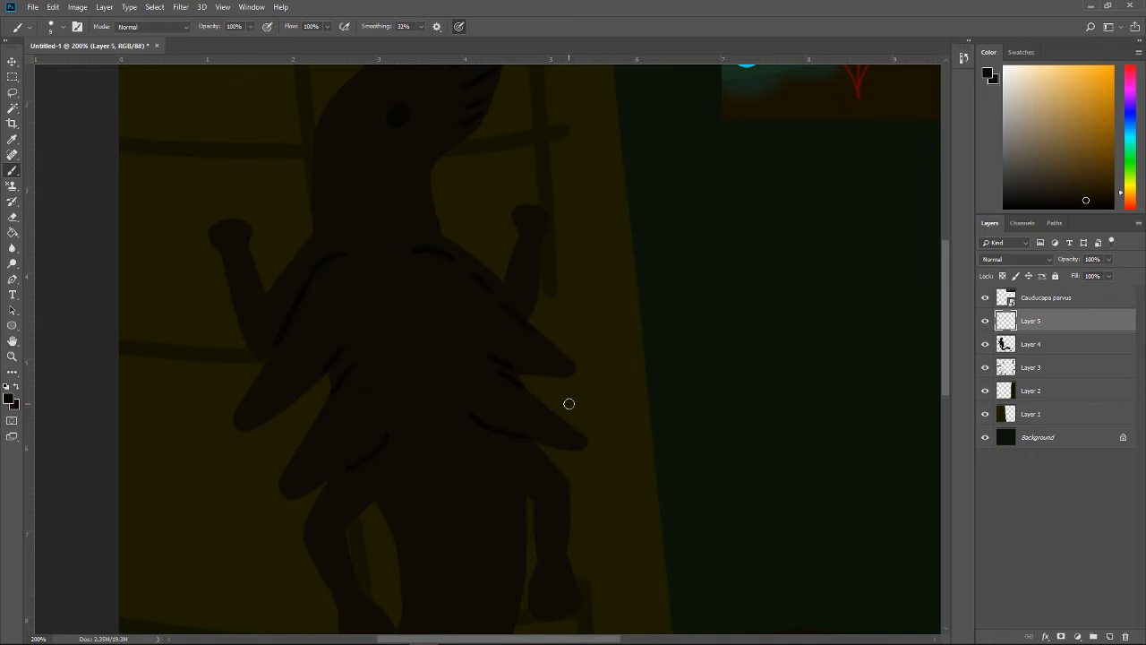
Step: On Layer 4, erase the upper right flap's lower edge and repaint the flap with a longer, slightly raised tip
left_click(1026, 343)
key("e")
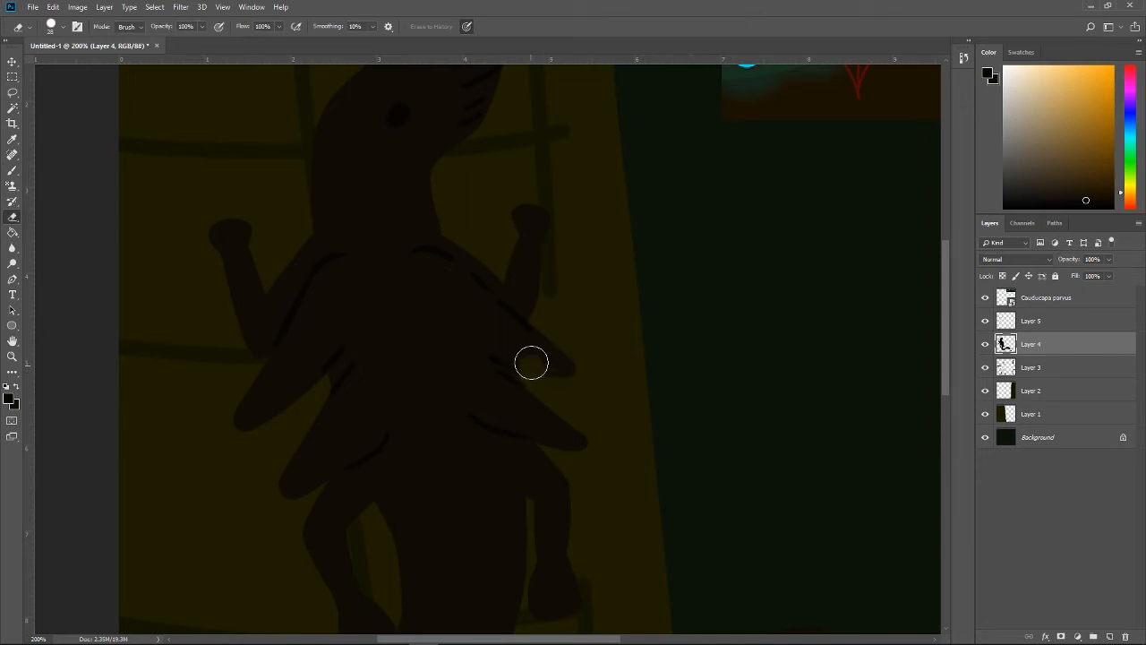
mouse_move(530, 367)
left_mouse_down()
mouse_move(600, 384)
mouse_move(602, 373)
mouse_move(539, 349)
mouse_move(619, 351)
mouse_move(537, 311)
mouse_move(492, 307)
mouse_move(597, 371)
mouse_move(581, 347)
mouse_move(550, 357)
mouse_move(497, 332)
mouse_move(533, 358)
mouse_move(574, 347)
mouse_move(471, 291)
mouse_move(511, 332)
mouse_move(558, 346)
left_mouse_up()
key("b")
key("ctrl+z")
left_click(501, 307, "alt")
key("ctrl+z")
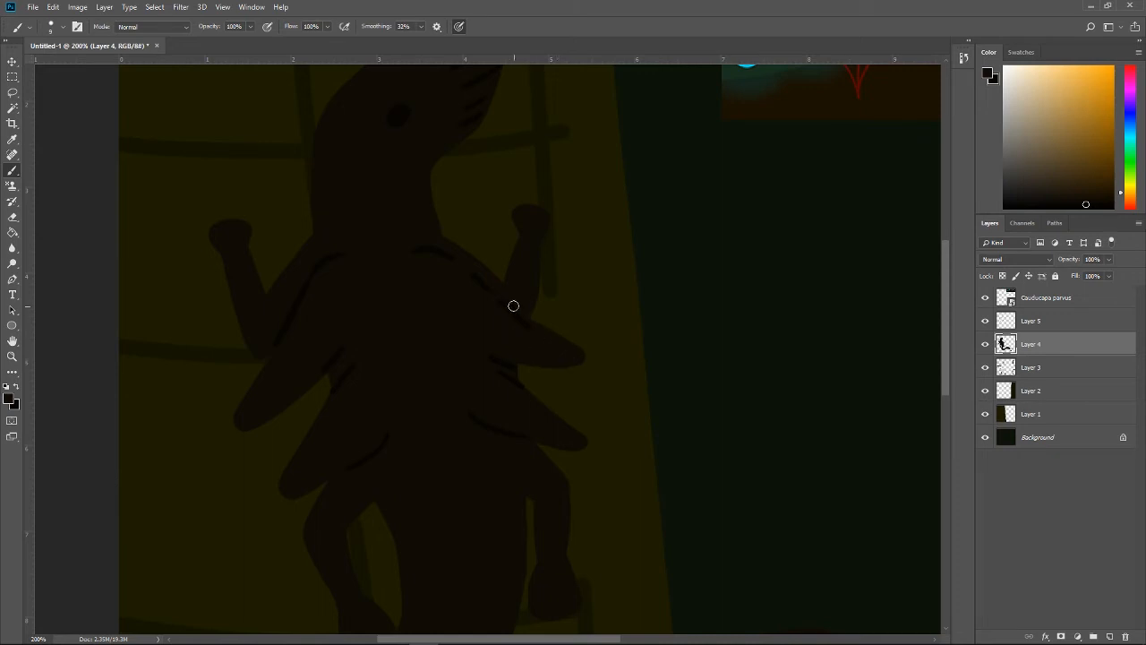
left_click_drag(518, 311, 581, 359)
Step: Erase the dark contour lines along the right shoulder and upper right flap on Layer 5, and touch up the flap on Layer 4
left_click(1025, 326)
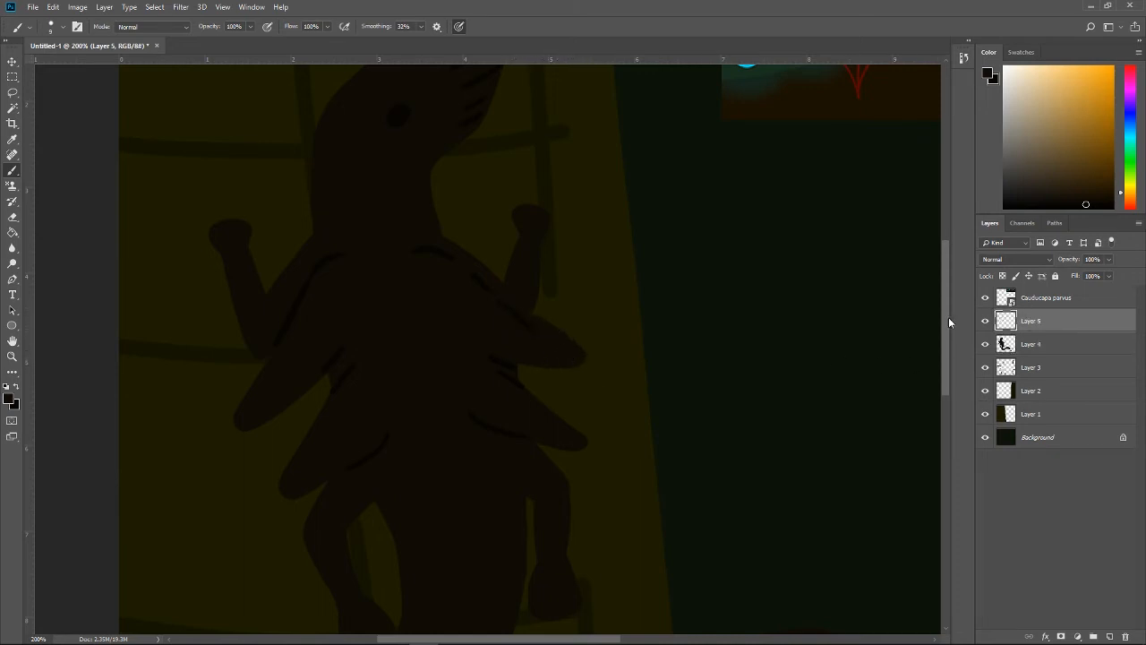
key("e")
left_click_drag(484, 327, 532, 353)
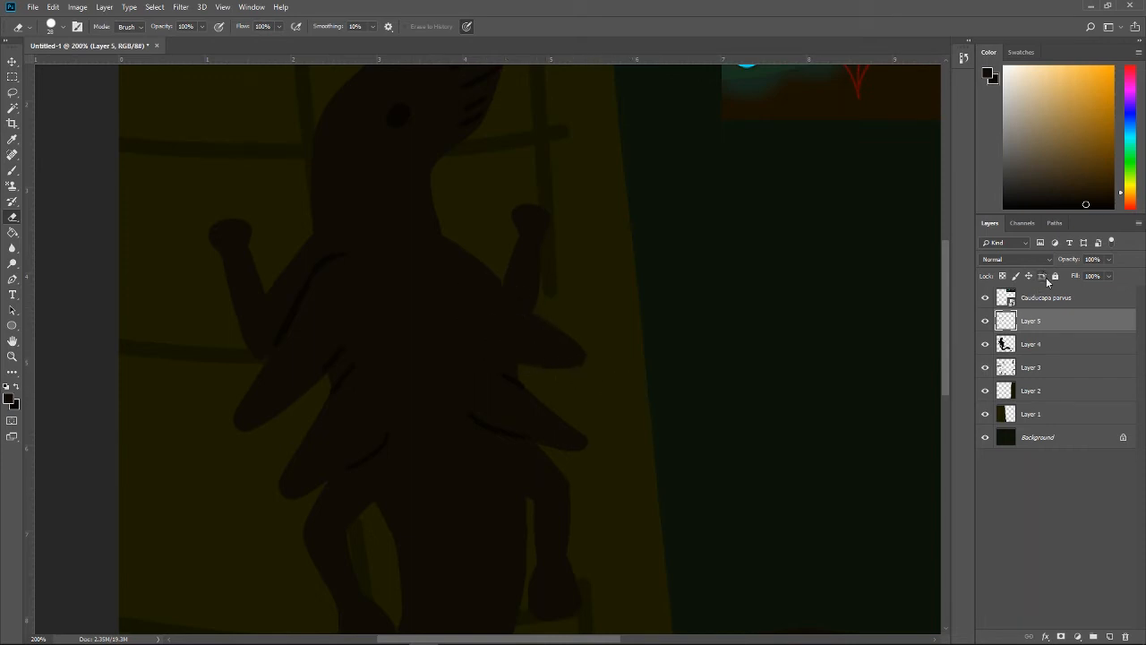
left_click(1071, 337)
key("b")
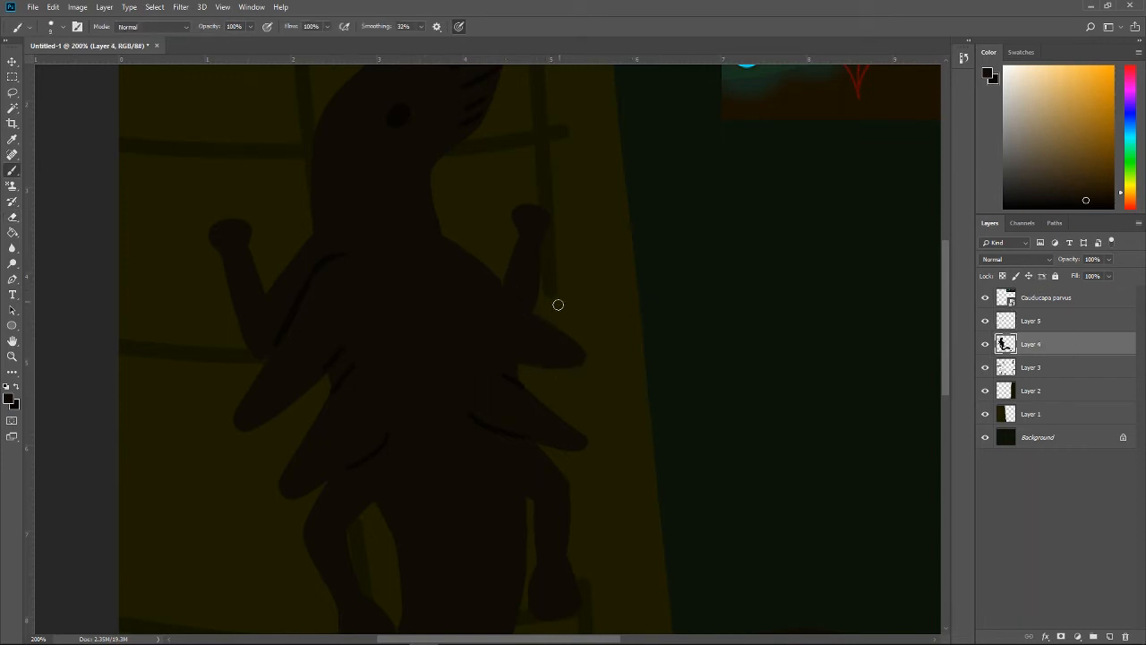
key("ctrl+z")
left_click(545, 361, "alt")
Step: On Layer 5, clean up and repaint the dark contour lines along the right shoulder and under the upper right flap
left_click(992, 325)
key("e")
left_click_drag(543, 364, 513, 356)
key("ctrl+z")
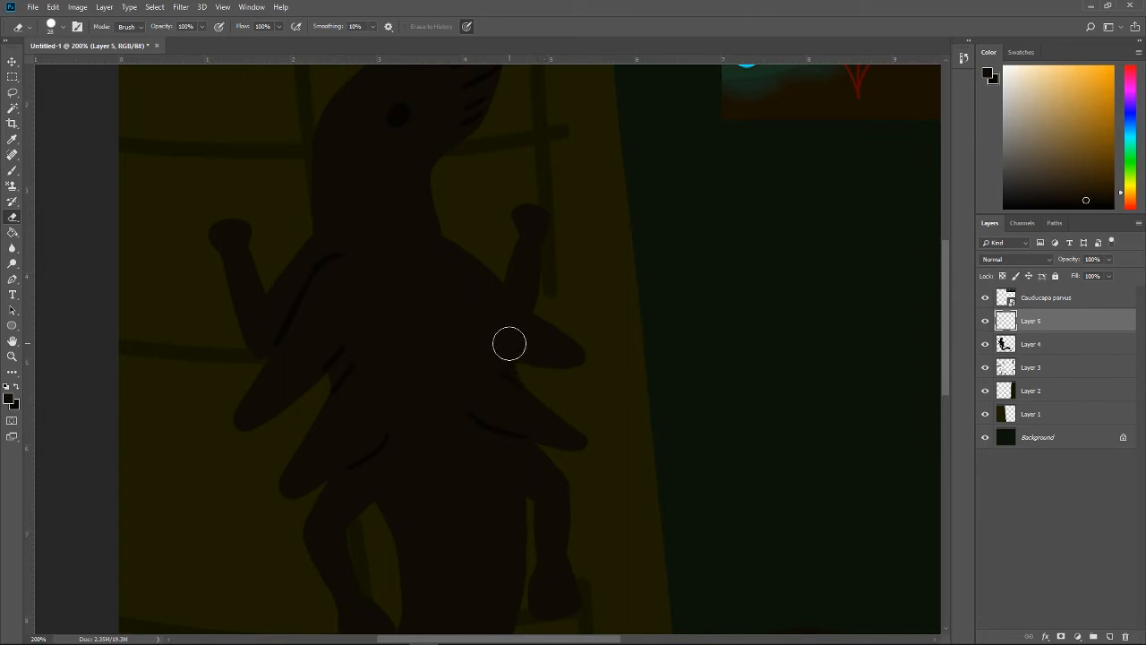
key("b")
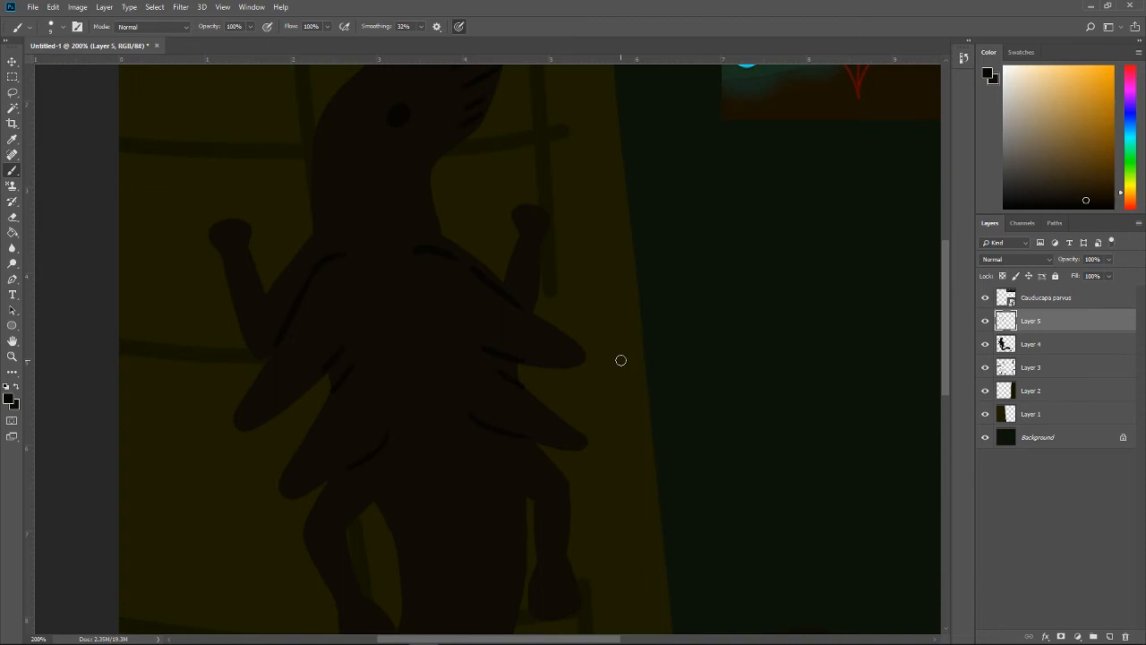
Step: On Layer 4, fill out the right shoulder's outline between the neck and the front limb
left_click(1030, 348)
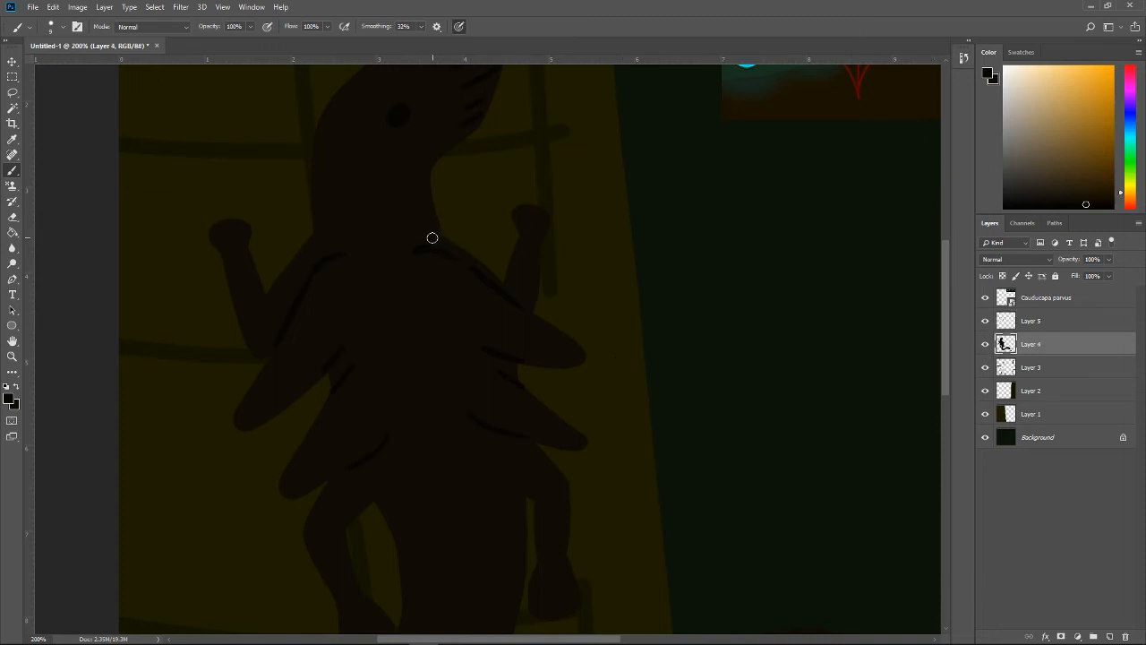
mouse_move(423, 236)
left_mouse_down()
mouse_move(456, 243)
mouse_move(495, 279)
left_mouse_up()
mouse_move(431, 229)
left_mouse_down()
mouse_move(489, 257)
mouse_move(519, 292)
left_mouse_up()
key("ctrl+alt+z")
left_click_drag(430, 227, 520, 299)
Step: On Layer 5, erase the right shoulder's dark contour lines and repaint them to follow the fuller outline
left_click(1031, 319)
key("e")
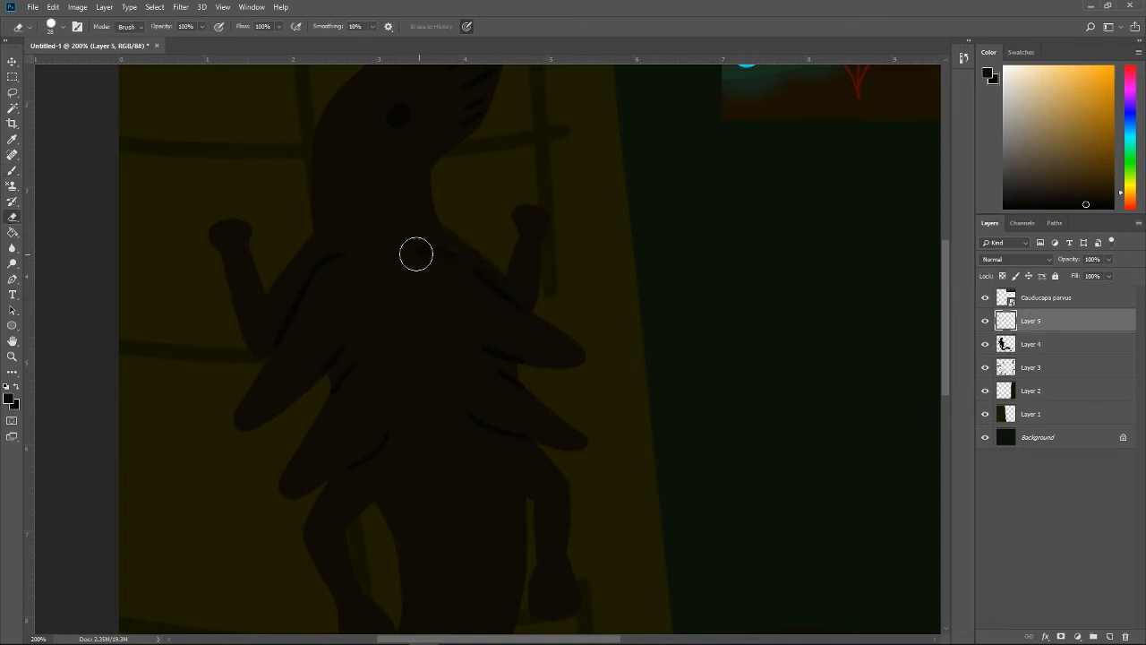
key("b")
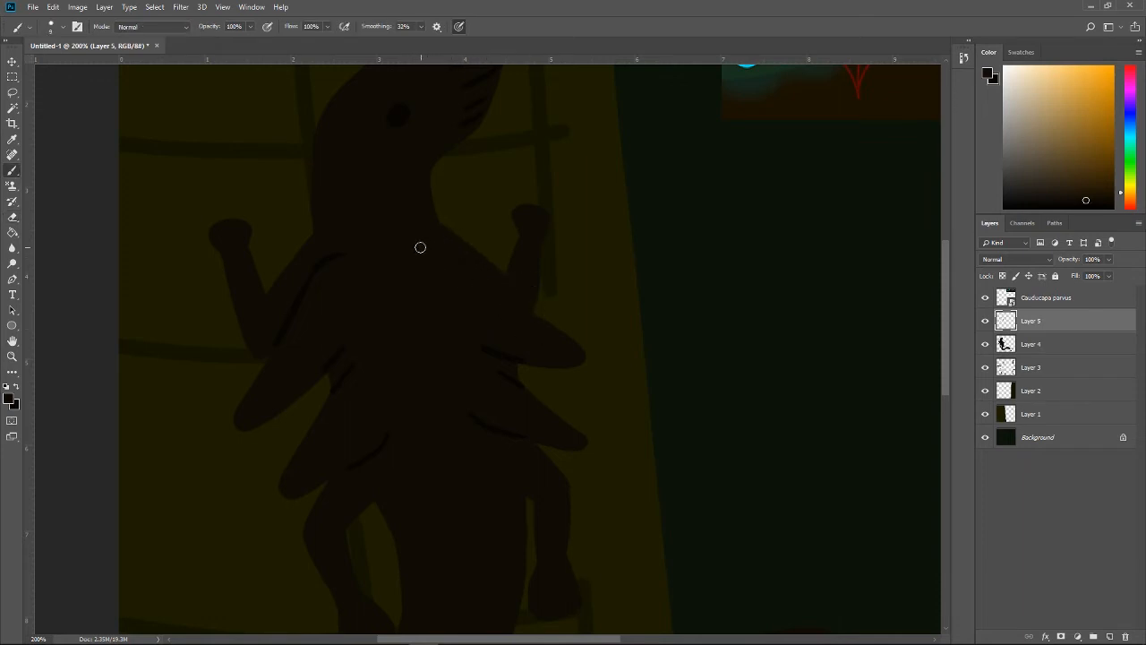
Step: Sample the teal of the reference creature's flaps, add a new layer above Layer 5 and make teal the foreground colour for the Brush
key("ctrl+minus")
key("i")
left_click(679, 127)
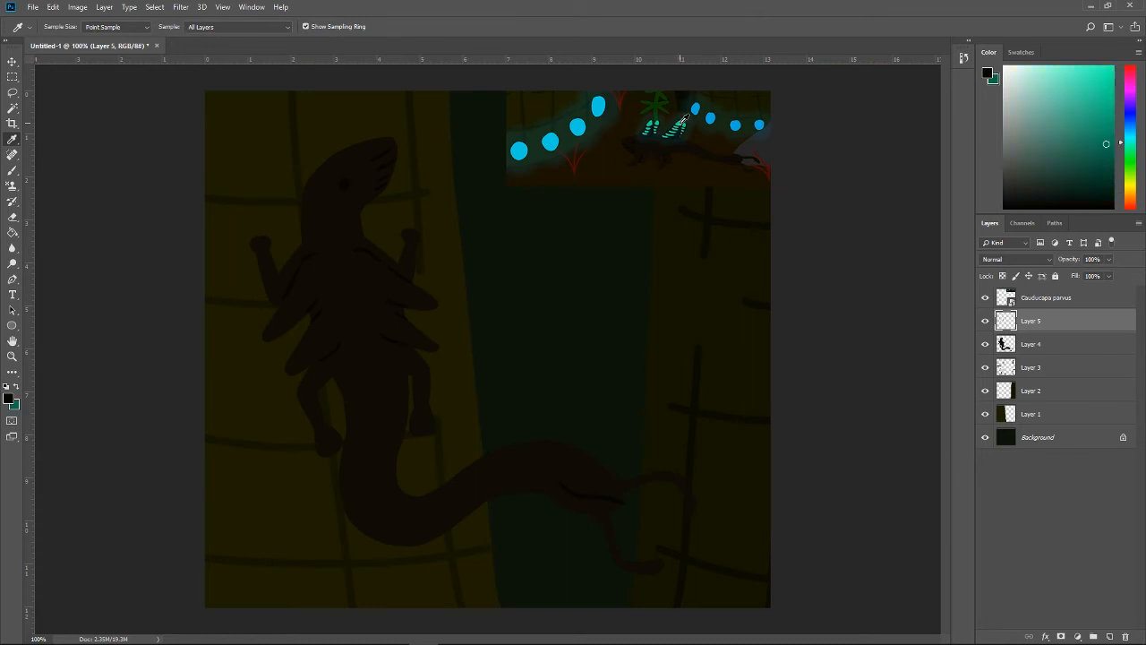
left_click(679, 126)
left_click(1109, 636)
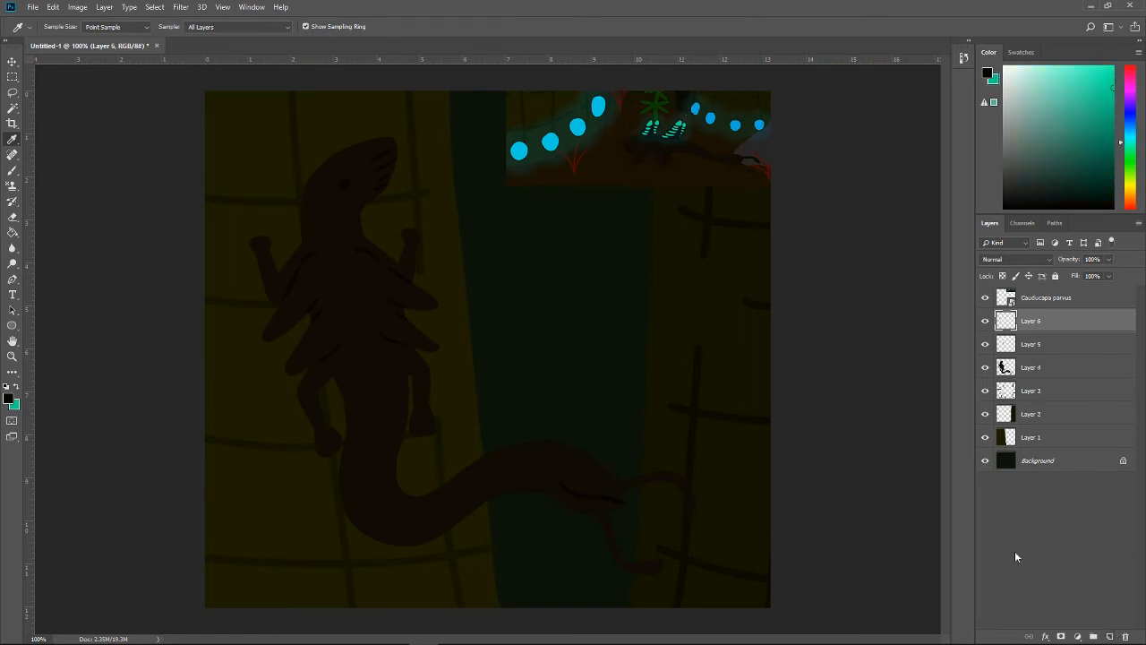
key("x")
key("b")
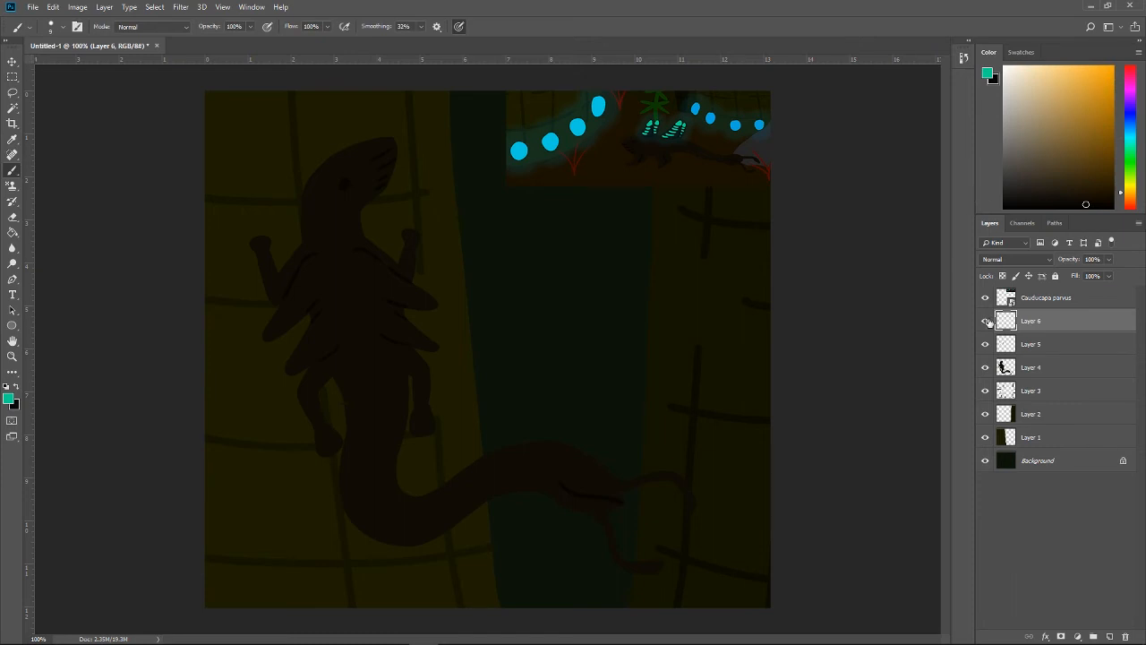
Step: Paint the tip of the upper left flap solid teal on Layer 6, undoing the stray strokes
key("ctrl+plus")
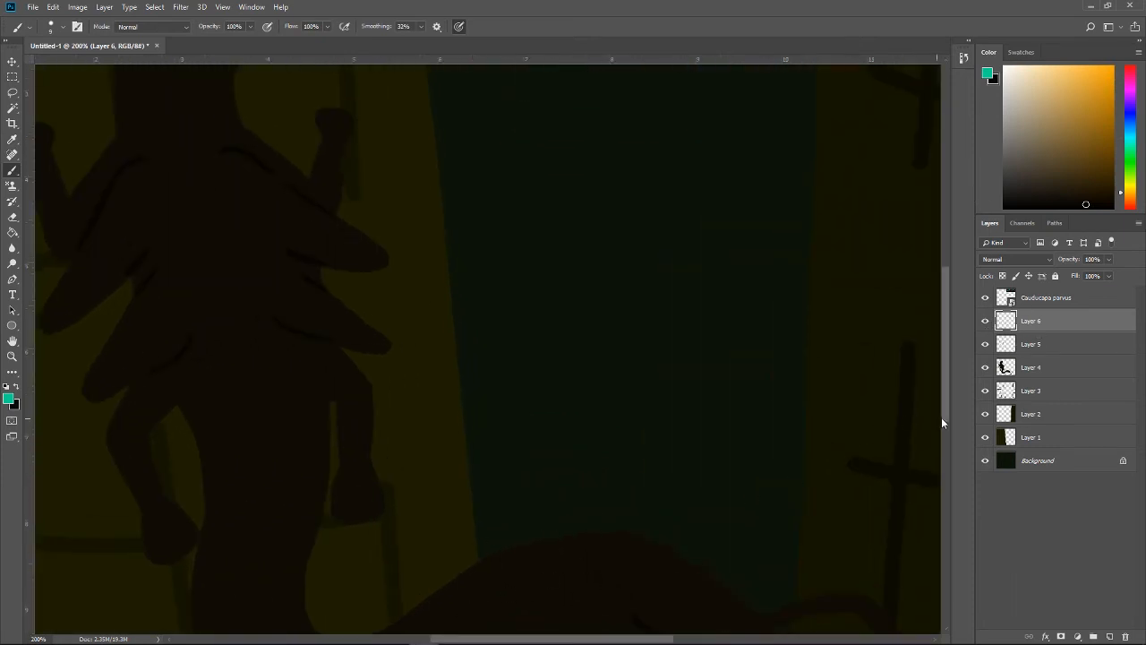
mouse_move(943, 409)
left_mouse_down()
mouse_move(936, 344)
mouse_move(934, 363)
left_mouse_up()
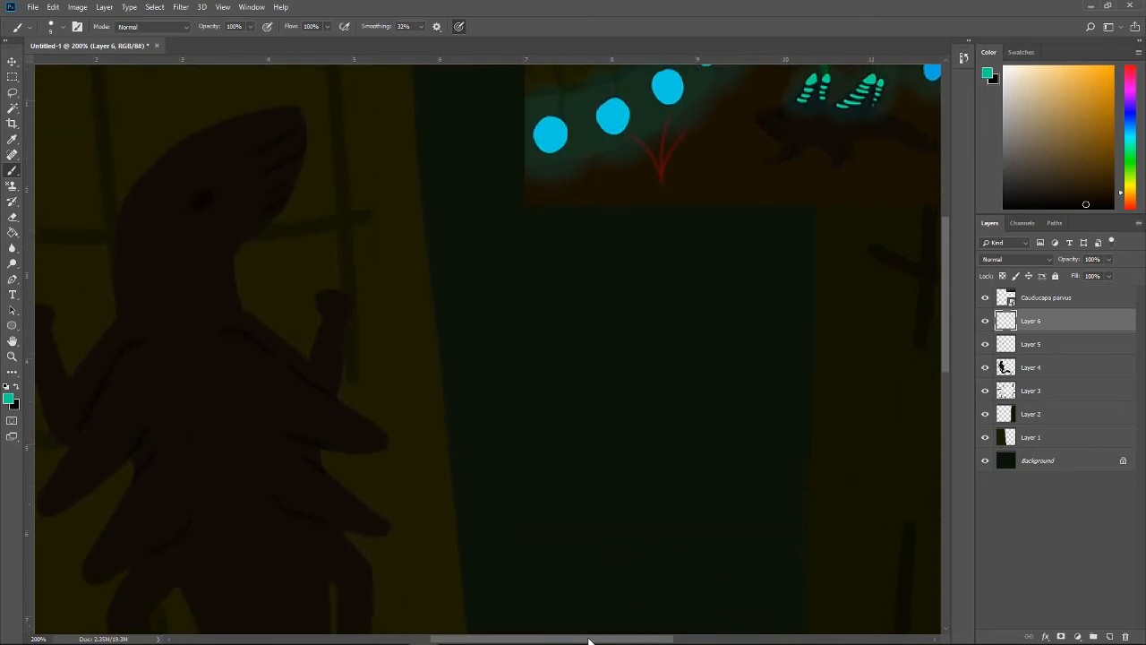
left_click_drag(588, 641, 493, 609)
key("x")
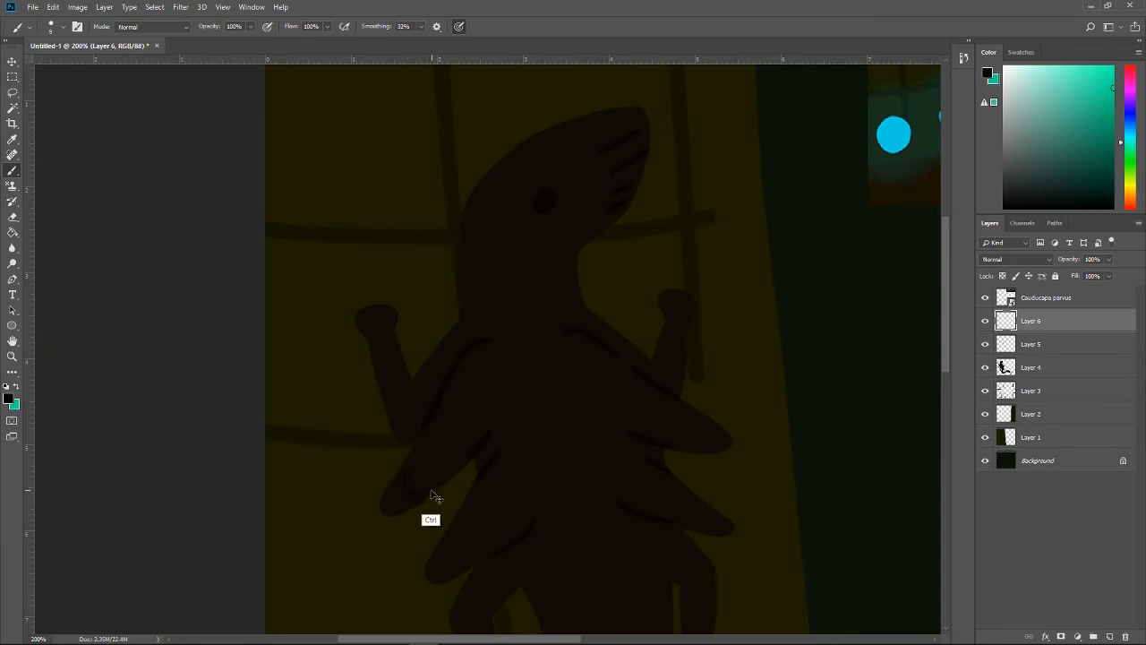
key("x")
mouse_move(402, 473)
left_mouse_down()
mouse_move(423, 505)
mouse_move(423, 488)
mouse_move(391, 487)
mouse_move(380, 518)
left_mouse_up()
key("ctrl+z")
key("ctrl+z")
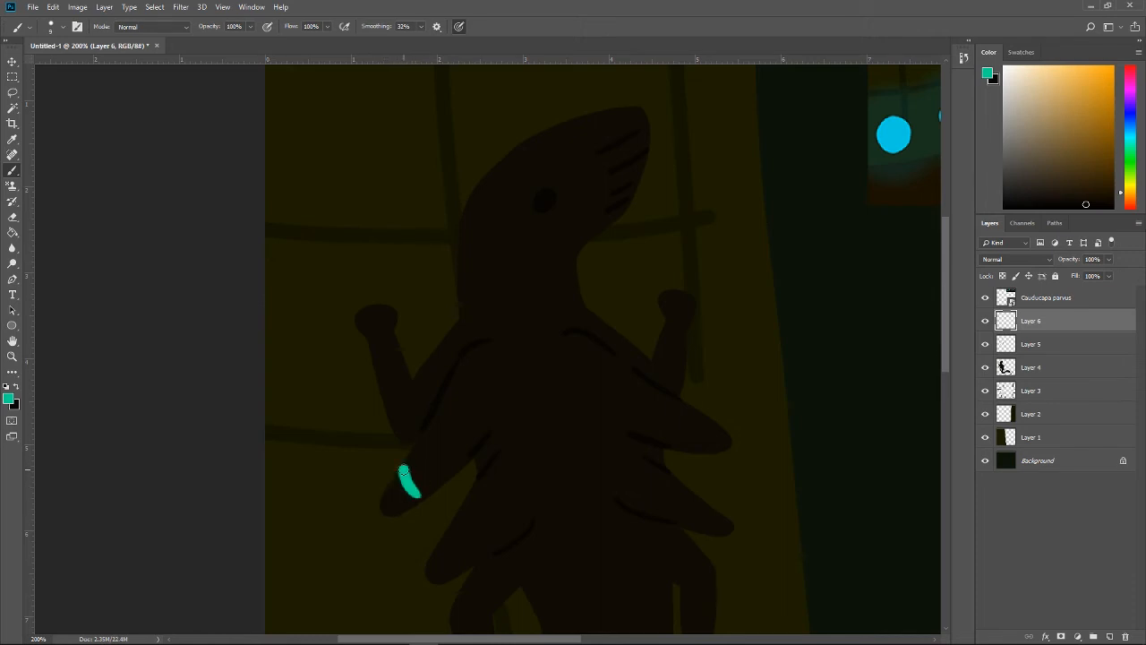
mouse_move(402, 470)
left_mouse_down()
mouse_move(414, 502)
mouse_move(408, 473)
mouse_move(398, 507)
left_mouse_up()
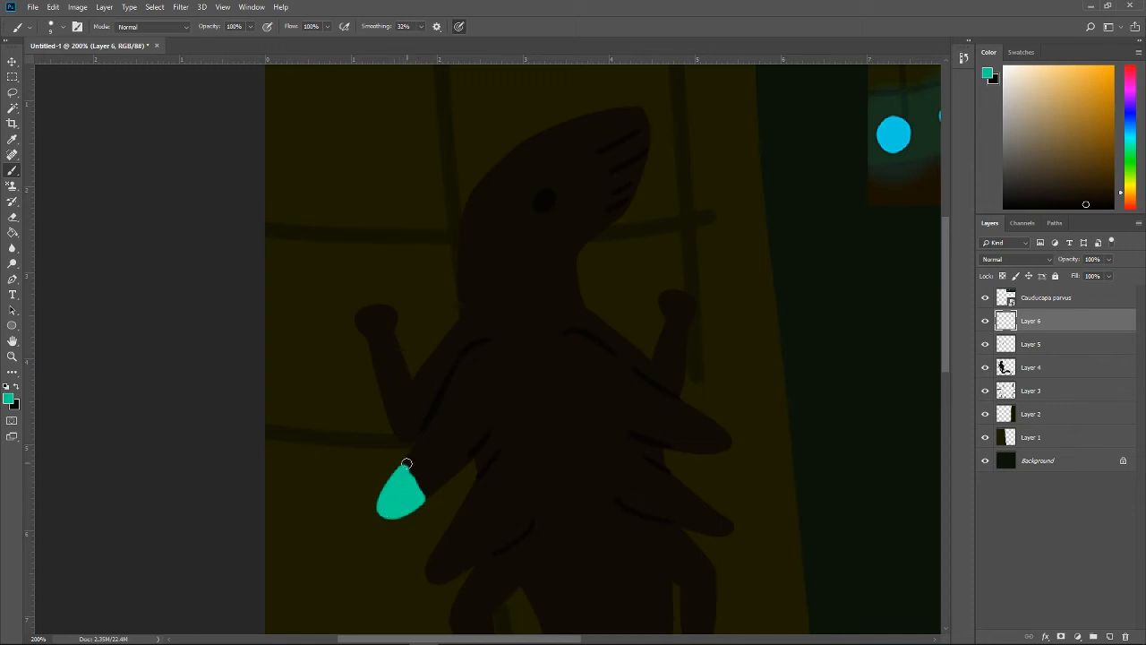
key("ctrl+z")
Step: Paint the tip of the upper right flap teal and erase the colour spilling past its edges
mouse_move(700, 452)
left_mouse_down()
mouse_move(707, 417)
mouse_move(722, 447)
mouse_move(734, 431)
mouse_move(707, 415)
mouse_move(714, 438)
left_mouse_up()
key("ctrl+z")
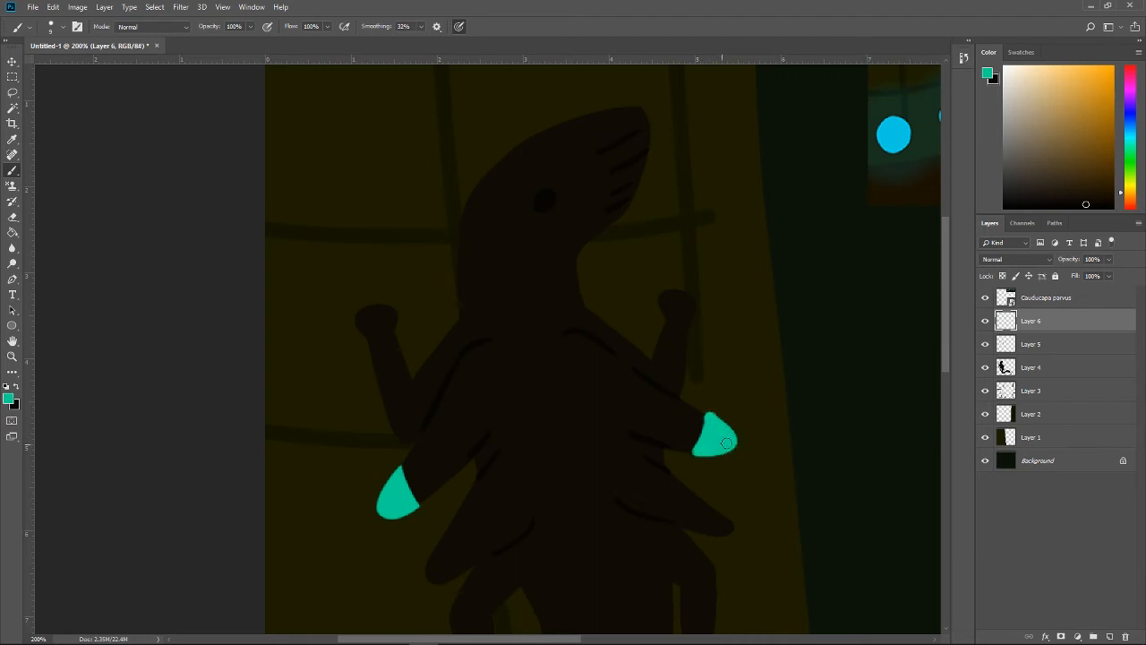
key("e")
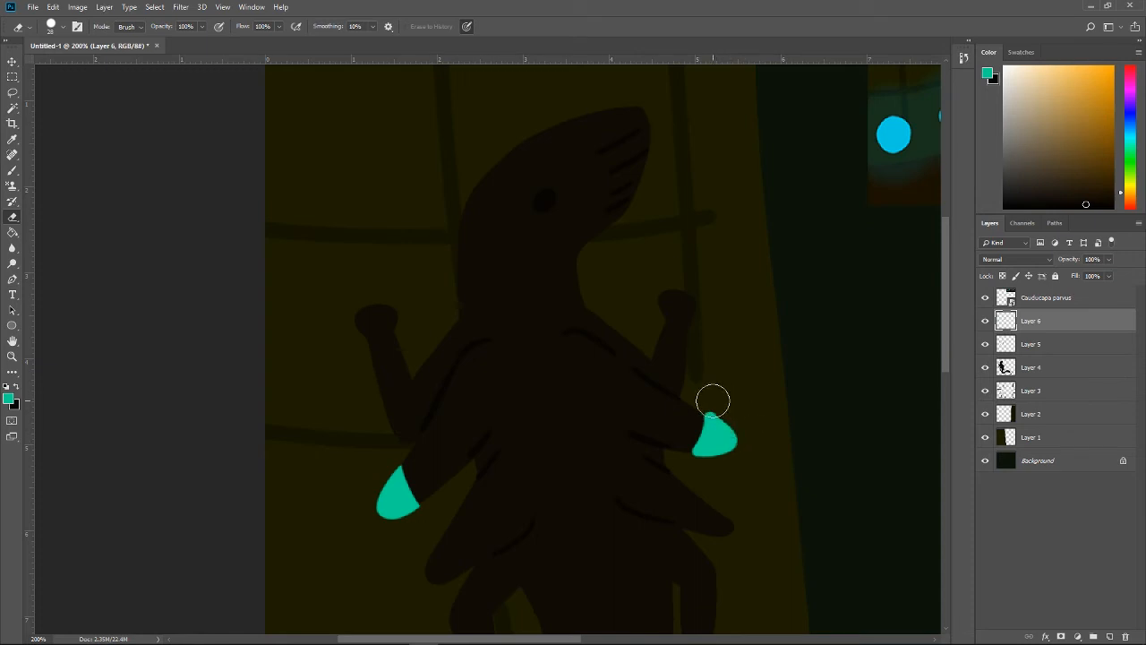
mouse_move(712, 400)
left_mouse_down()
mouse_move(750, 443)
mouse_move(735, 472)
mouse_move(684, 470)
mouse_move(760, 462)
left_mouse_up()
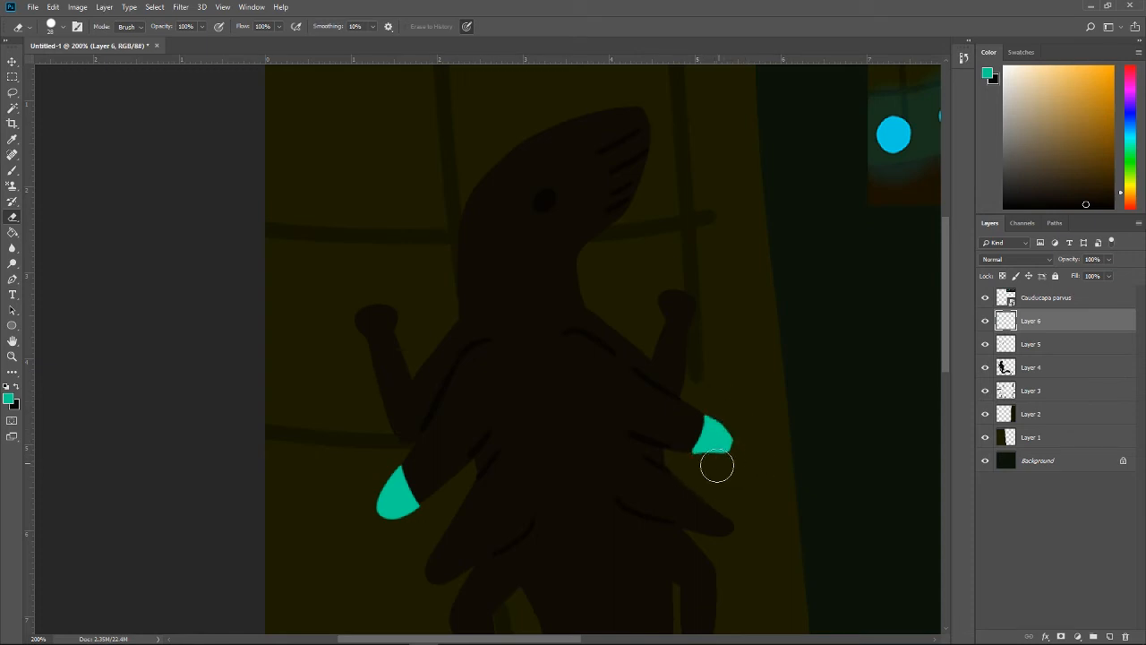
key("ctrl+z")
mouse_move(684, 469)
left_mouse_down()
mouse_move(725, 476)
mouse_move(733, 464)
mouse_move(668, 460)
mouse_move(690, 423)
mouse_move(690, 396)
mouse_move(702, 421)
mouse_move(730, 403)
mouse_move(749, 442)
mouse_move(748, 472)
left_mouse_up()
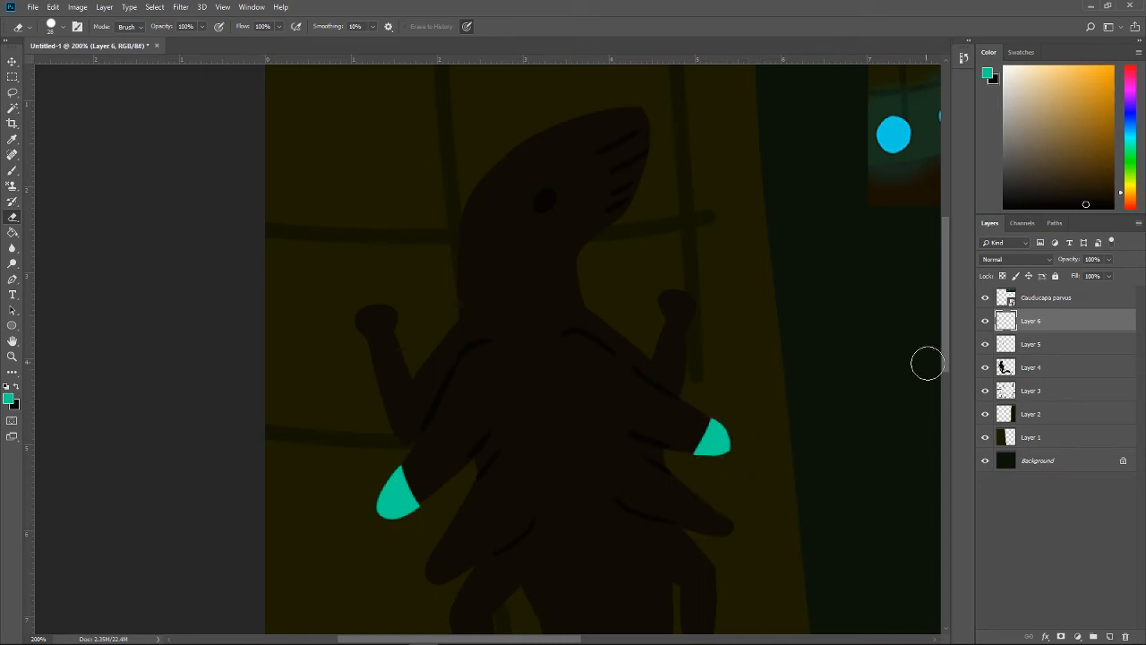
Step: Brush more teal onto the upper right flap's tip to round out its outer edge
scroll(944, 353, "down", 2)
key("b")
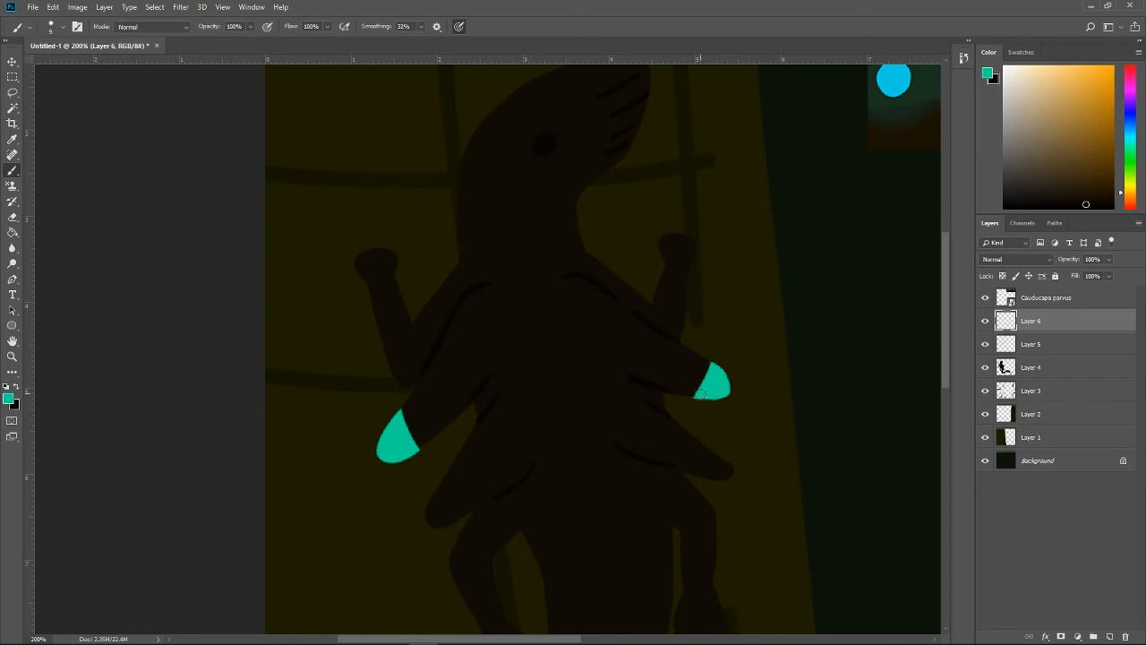
mouse_move(698, 395)
left_mouse_down()
mouse_move(732, 385)
mouse_move(722, 375)
left_mouse_up()
Step: Extend the underside of the creature's lower right flap with the dark body colour on Layer 4
left_click_drag(945, 325, 946, 335)
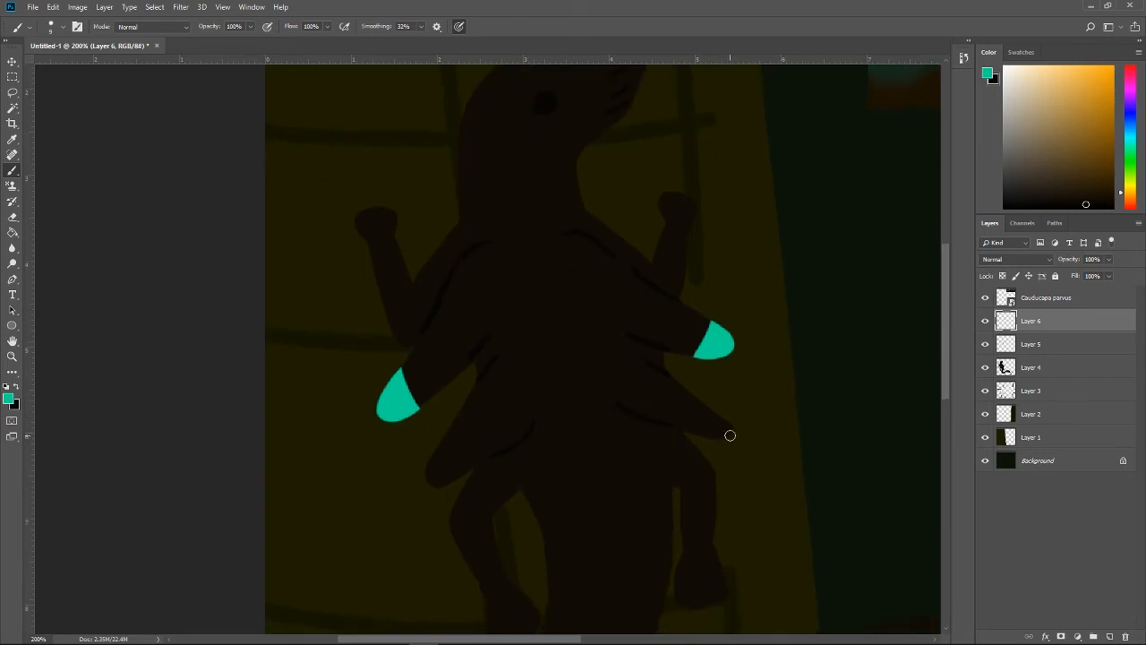
left_click(1073, 370)
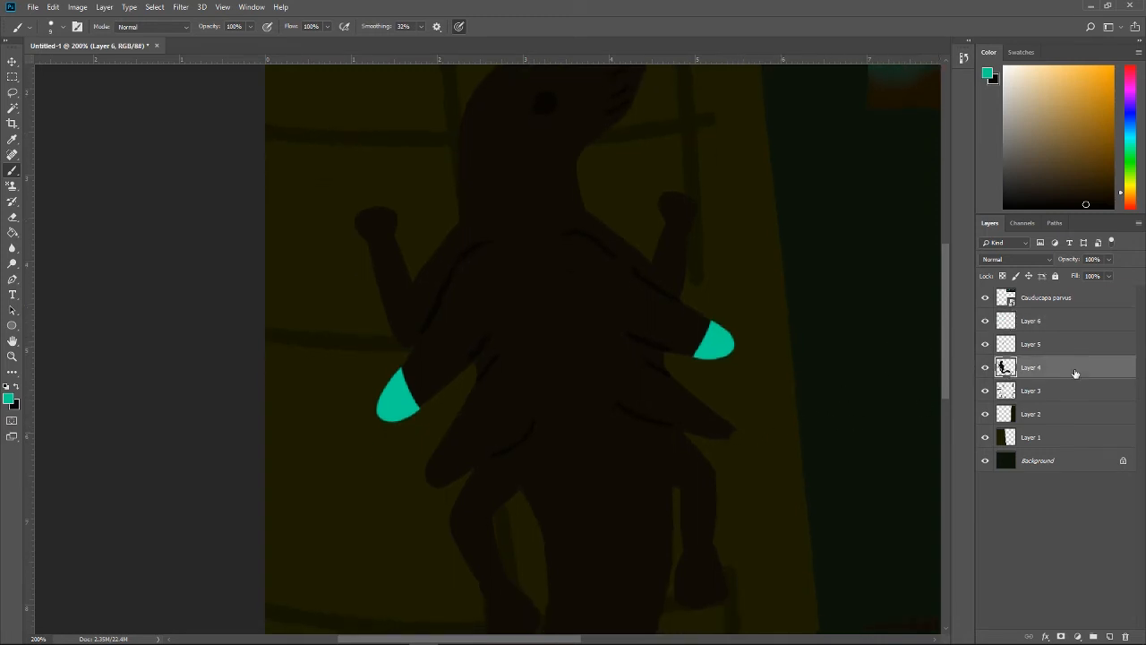
key("x")
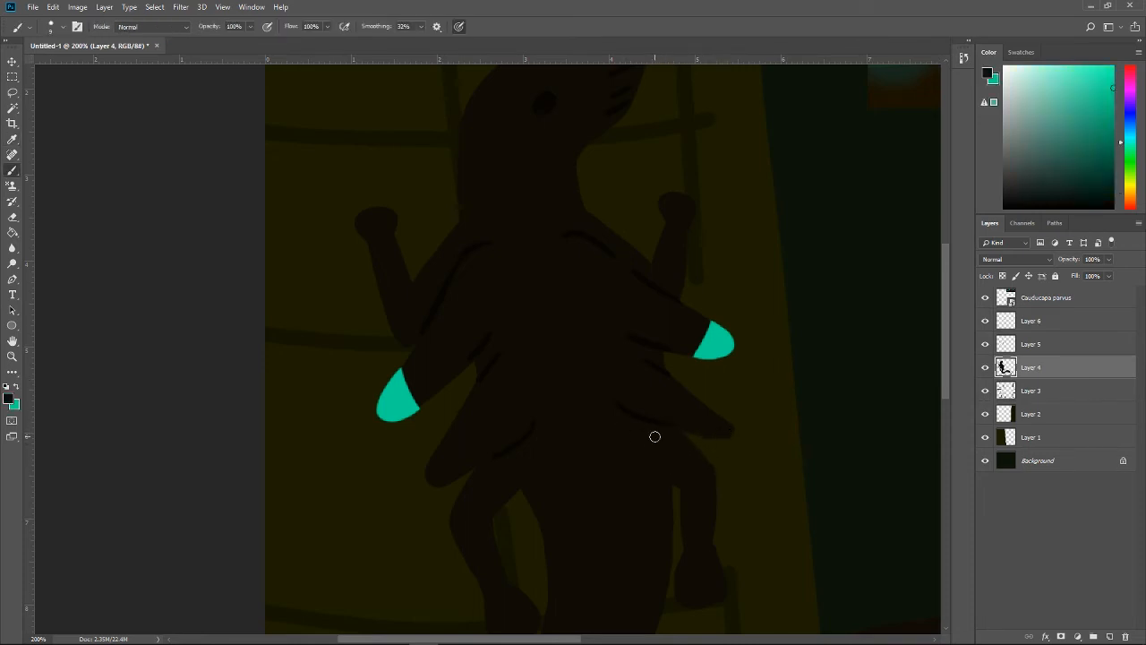
key("ctrl")
Step: Erase the lower right flap's bottom contour on Layer 5 and redraw it in black along the reshaped edge
left_click(1018, 343)
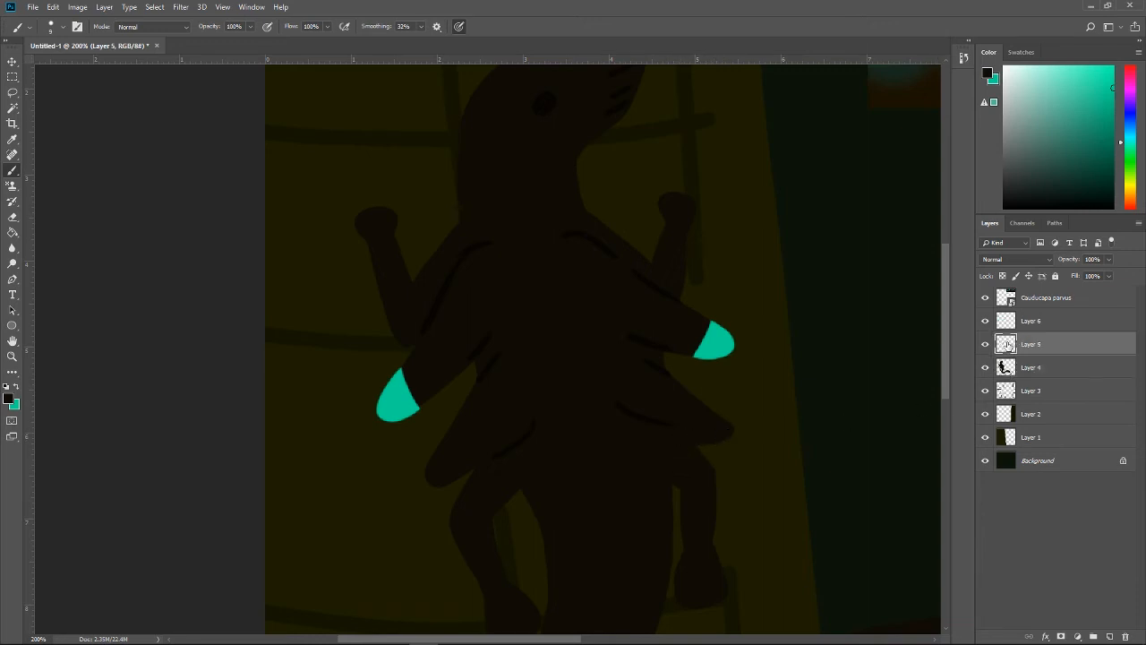
key("e")
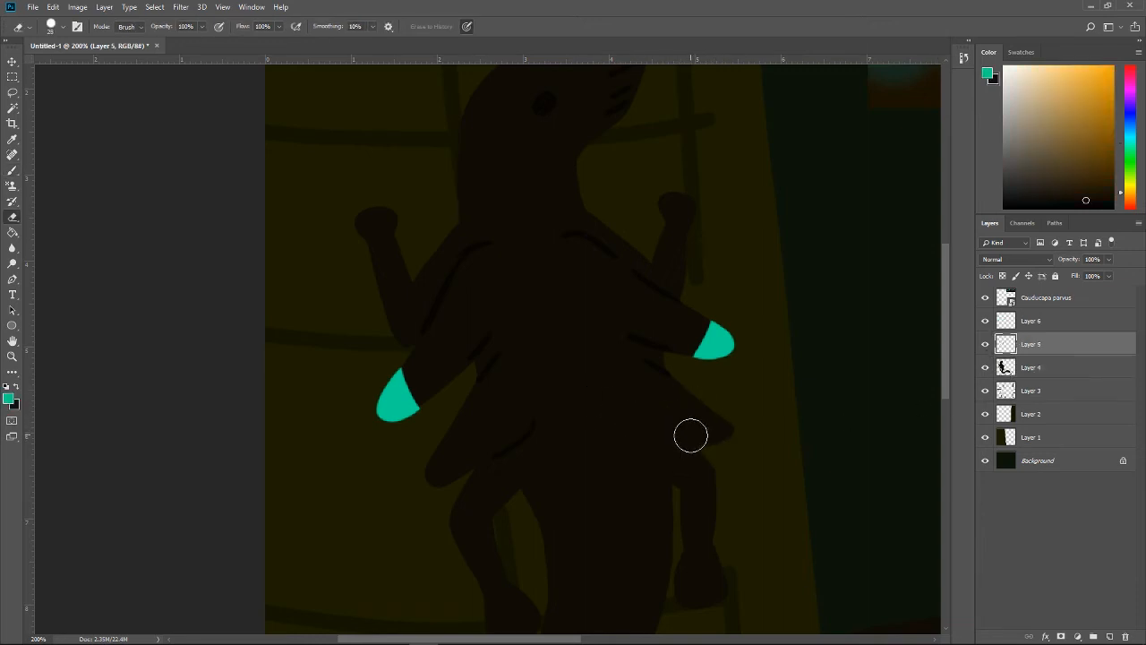
key("b")
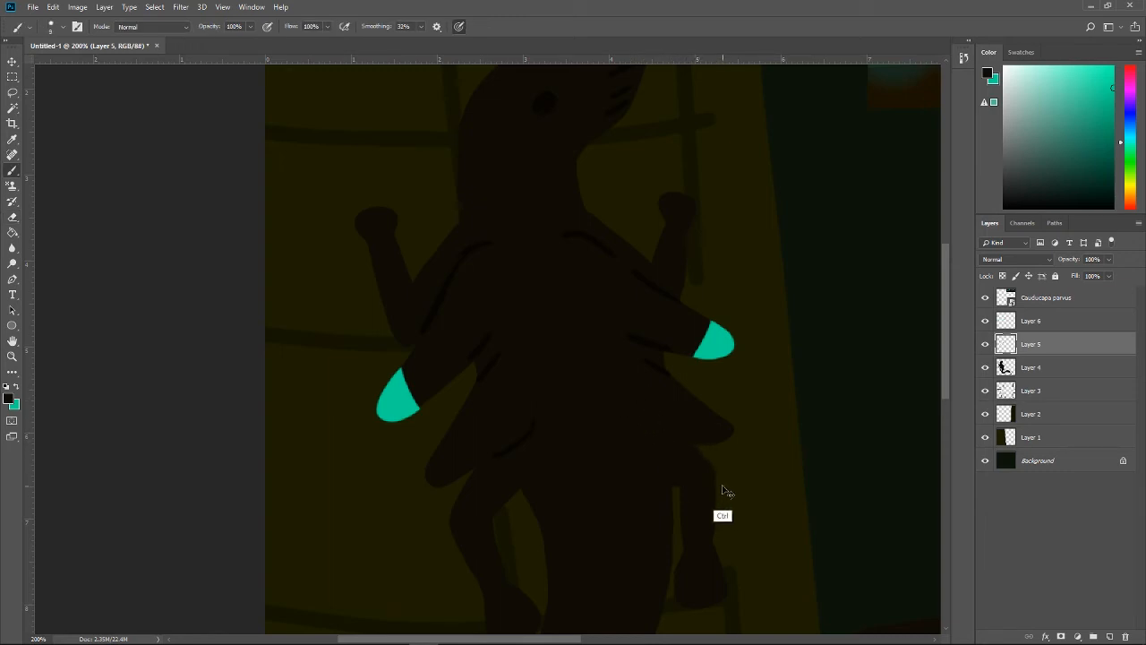
key("i")
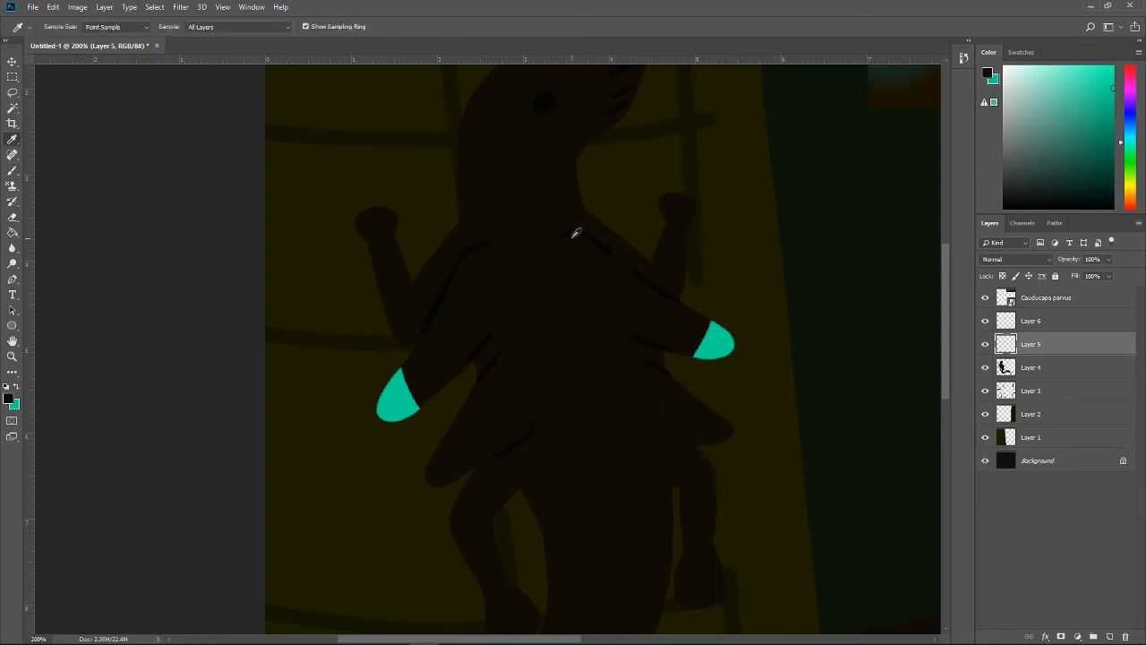
key("x")
key("x")
key("b")
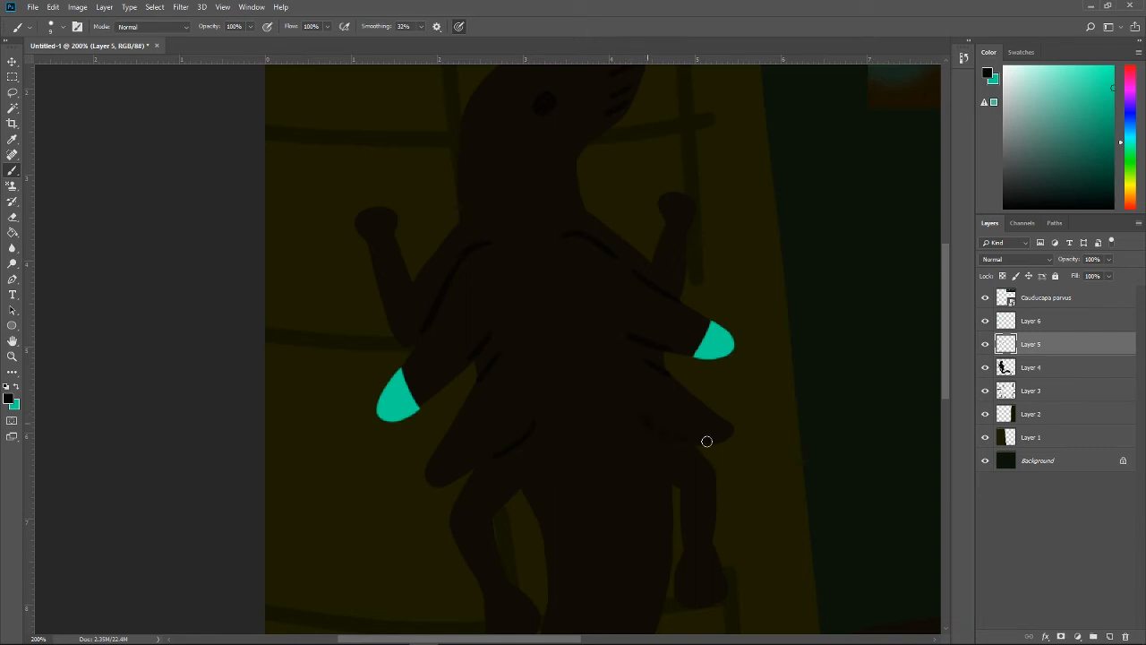
left_click_drag(624, 417, 711, 445)
key("z")
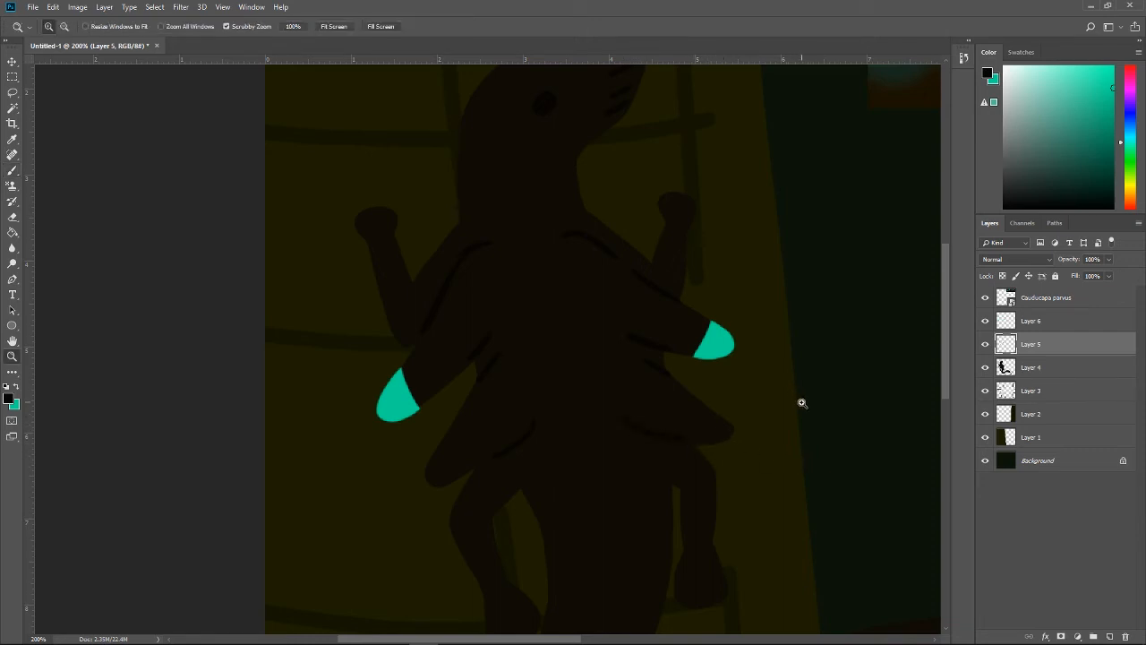
Step: Paint the tip of the lower left flap solid teal on Layer 6 and trim its inner edge with the Eraser
key("x")
key("b")
left_click(1022, 319)
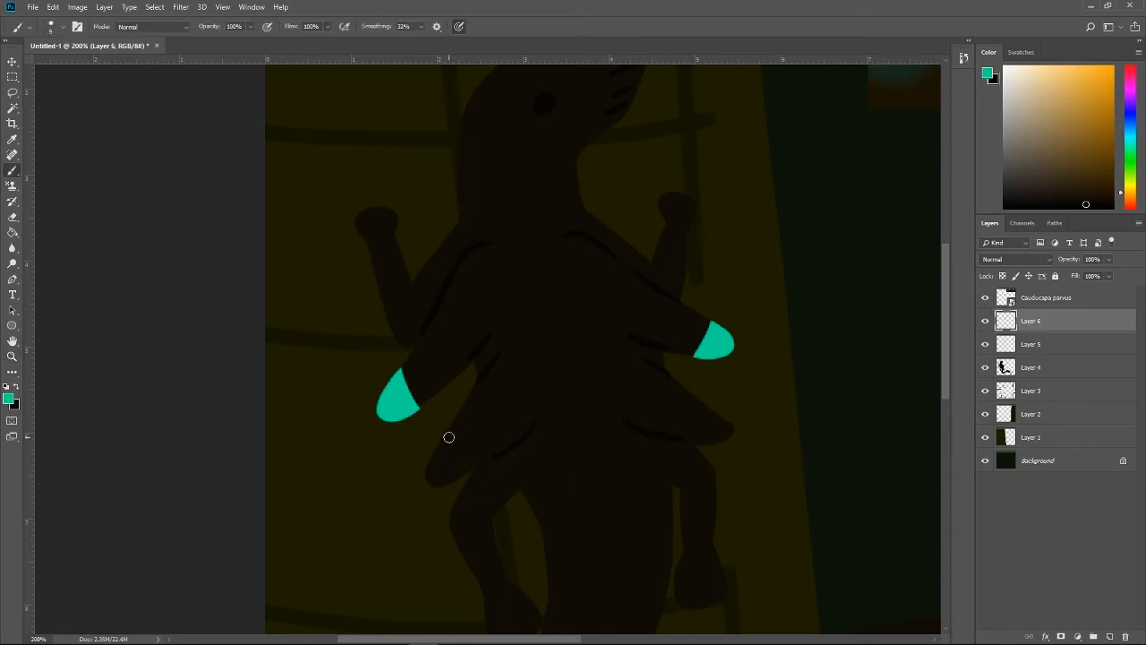
mouse_move(449, 437)
left_mouse_down()
mouse_move(426, 486)
mouse_move(464, 473)
mouse_move(455, 454)
mouse_move(431, 475)
mouse_move(457, 469)
mouse_move(428, 478)
mouse_move(469, 467)
mouse_move(450, 462)
left_mouse_up()
key("ctrl+z")
key("ctrl+z")
key("ctrl+z")
right_click(455, 466)
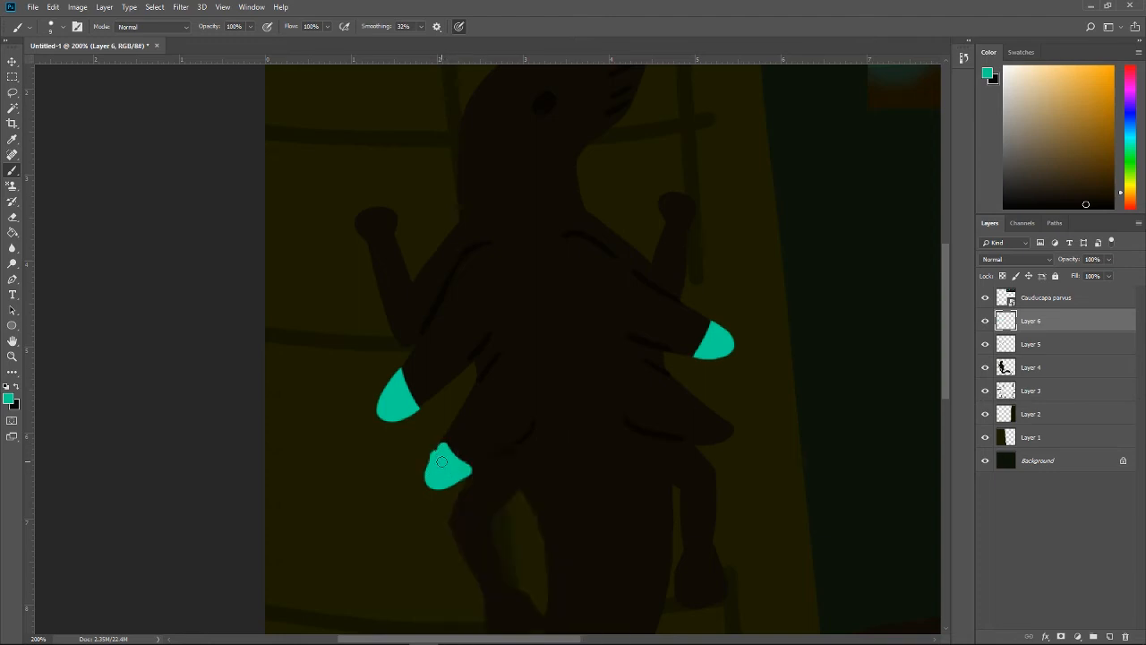
key("ctrl+z")
left_click_drag(436, 466, 456, 465)
key("e")
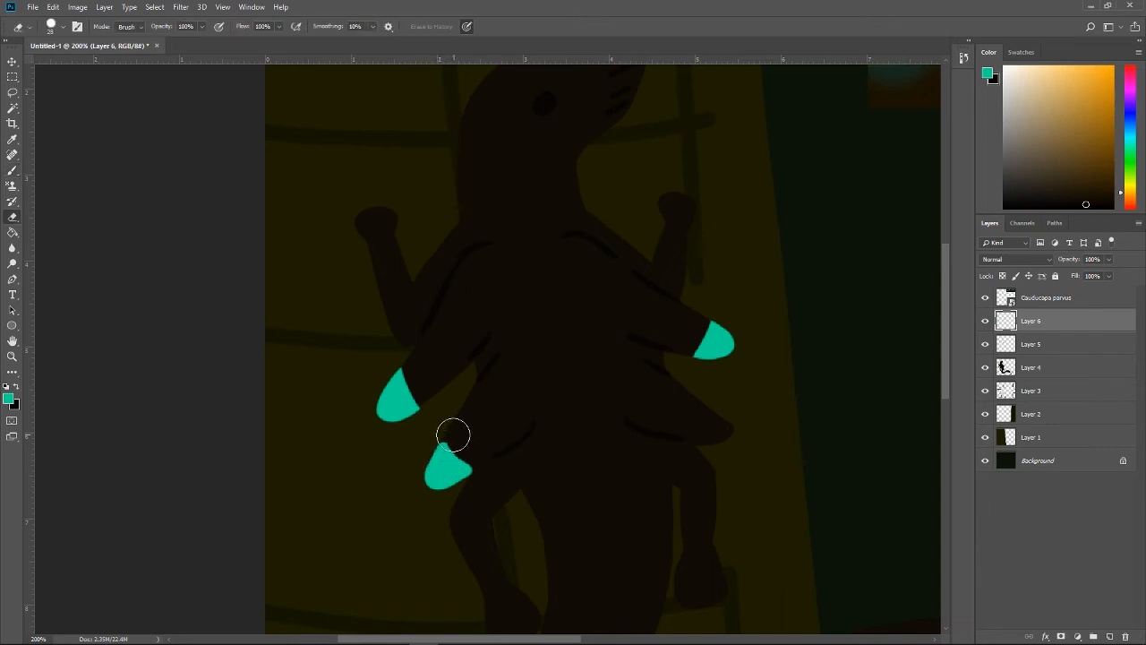
Step: Paint the tip of the lower right flap teal, alternating Brush and Eraser to shape its edges
key("b")
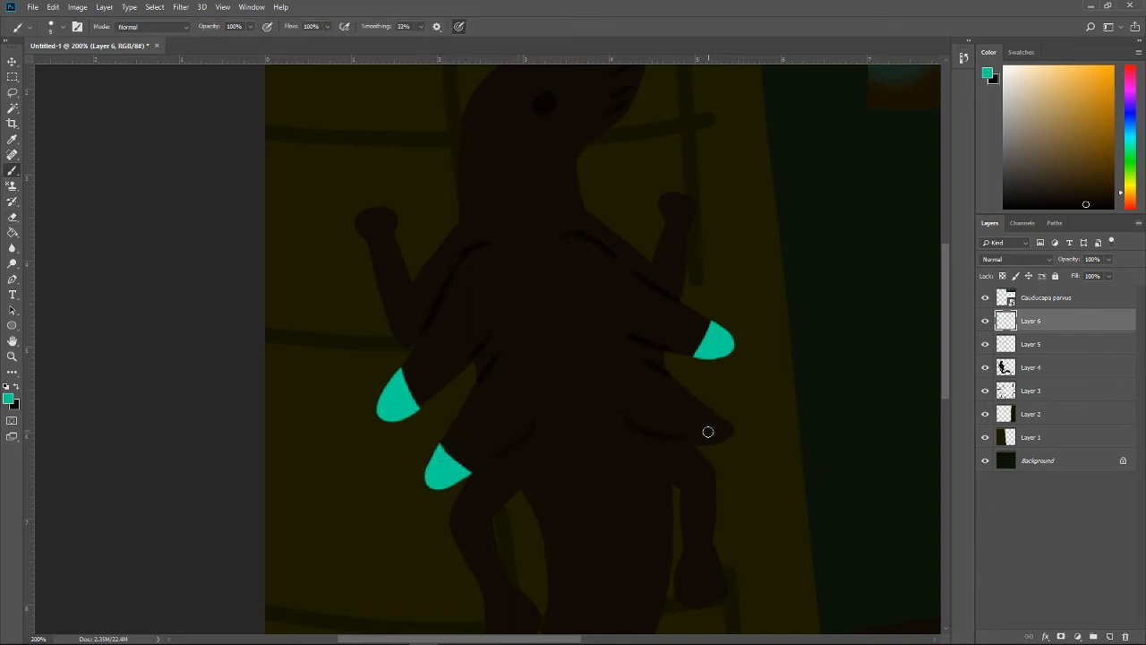
mouse_move(703, 437)
left_mouse_down()
mouse_move(716, 415)
mouse_move(734, 428)
mouse_move(703, 439)
mouse_move(728, 432)
left_mouse_up()
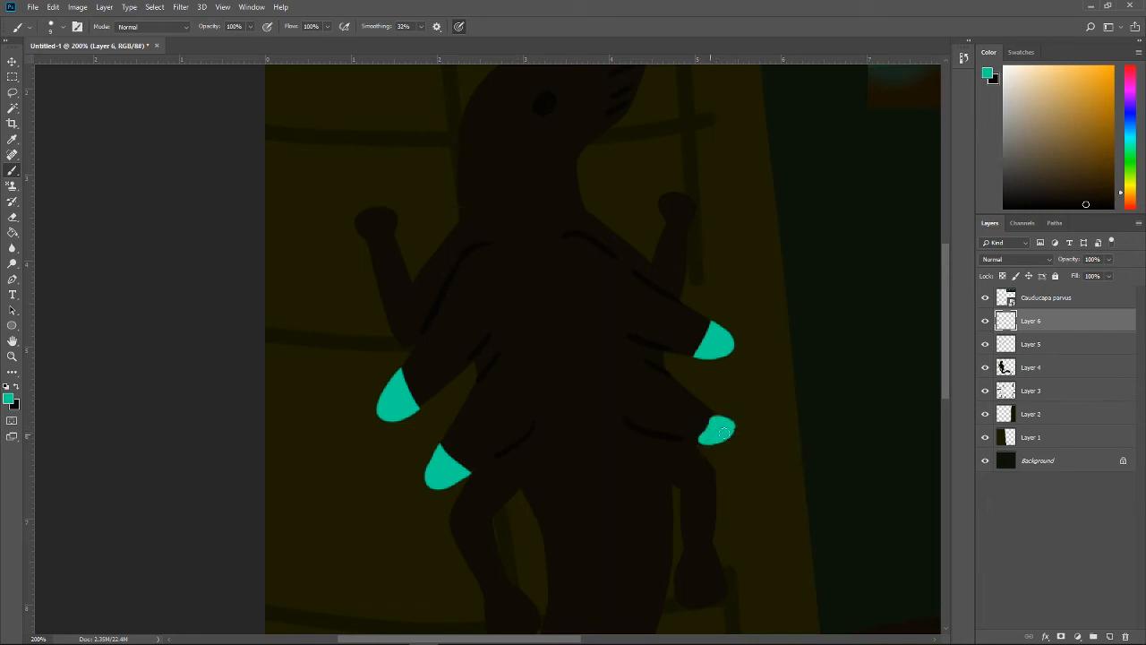
key("e")
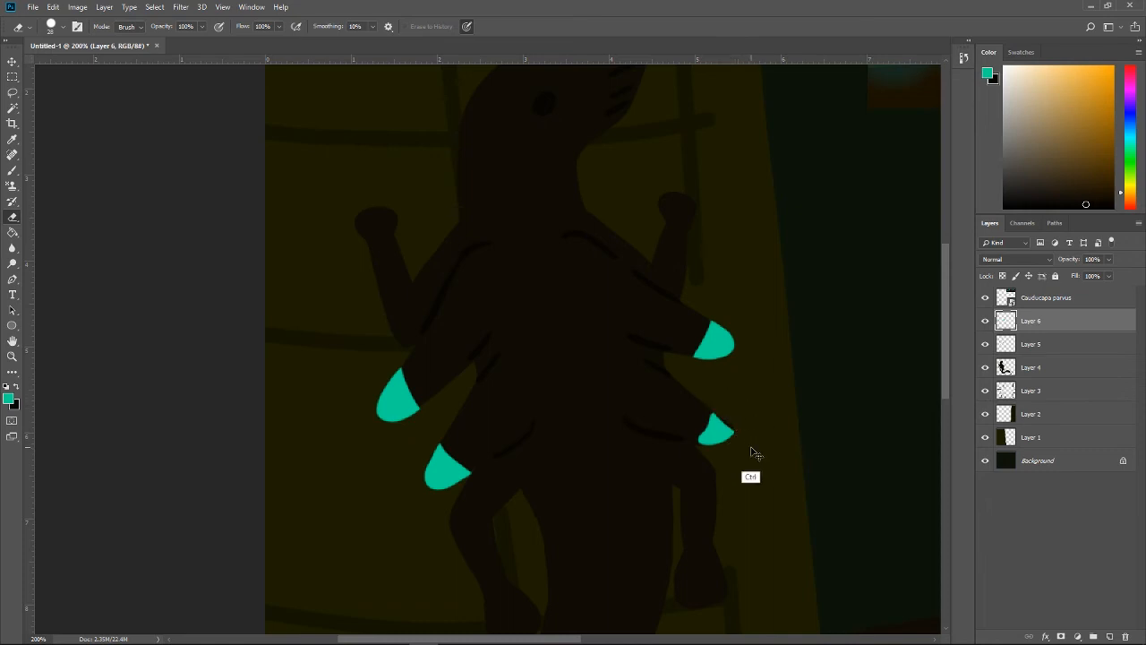
key("b")
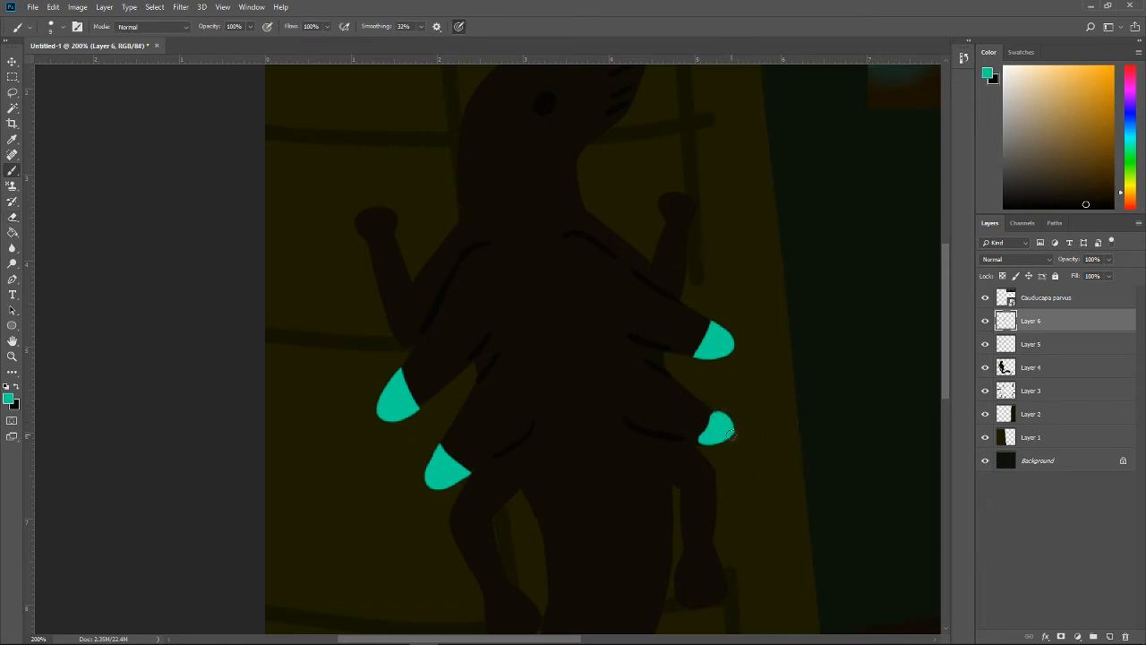
left_click_drag(703, 439, 706, 421)
key("e")
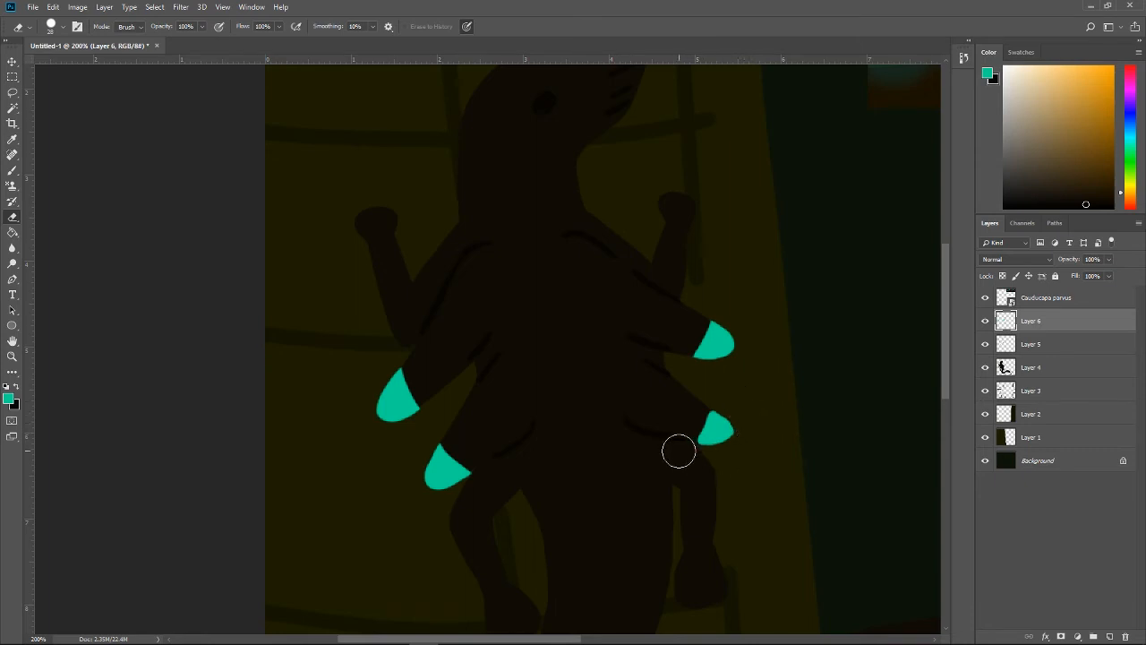
Step: Extend the lower right flap's teal tip inward, erase the excess and round out its outer end
key("b")
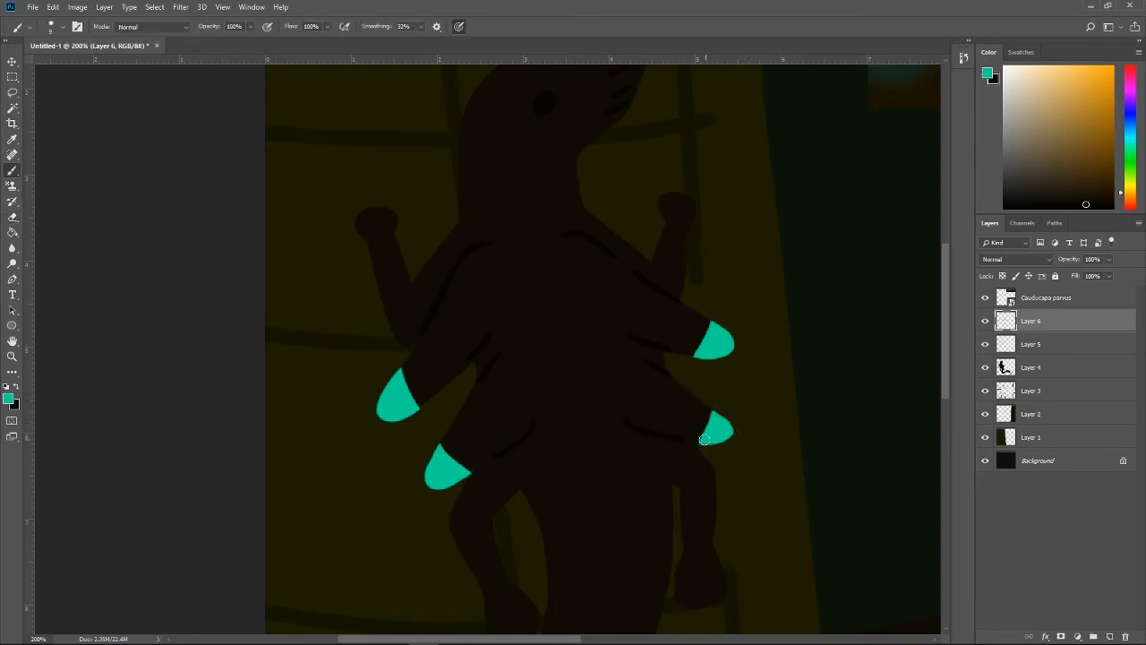
mouse_move(689, 437)
left_mouse_down()
mouse_move(722, 437)
mouse_move(708, 410)
left_mouse_up()
key("ctrl+z")
key("ctrl+z")
key("e")
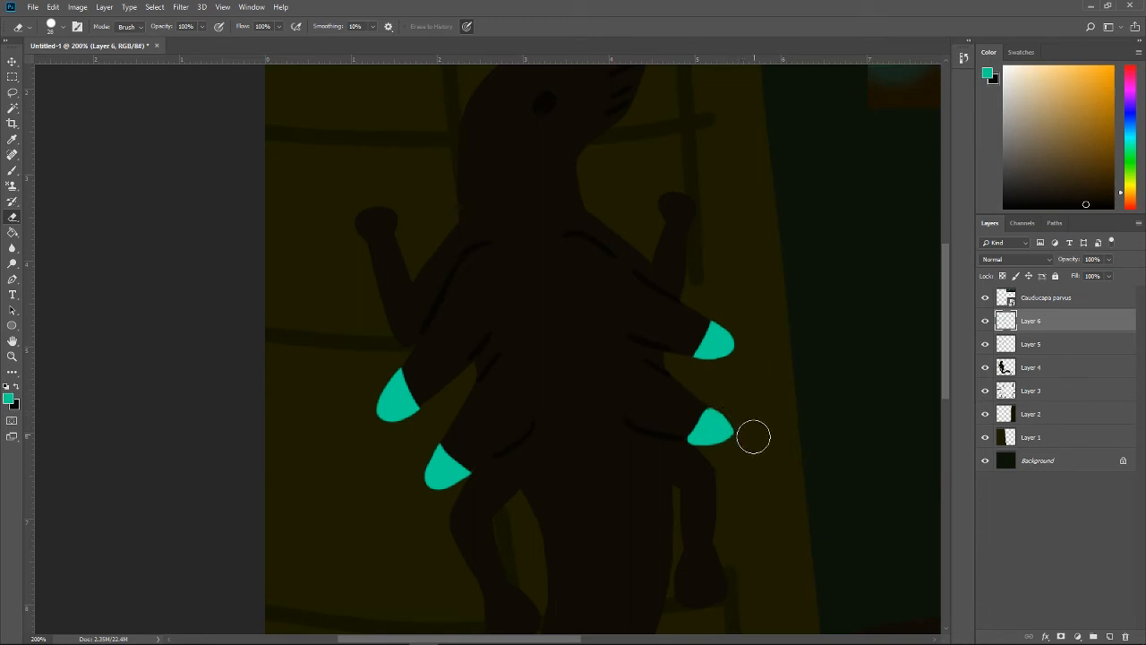
mouse_move(716, 401)
left_mouse_down()
mouse_move(665, 441)
mouse_move(694, 390)
mouse_move(678, 444)
mouse_move(696, 460)
mouse_move(722, 388)
mouse_move(746, 436)
mouse_move(737, 456)
mouse_move(720, 394)
left_mouse_up()
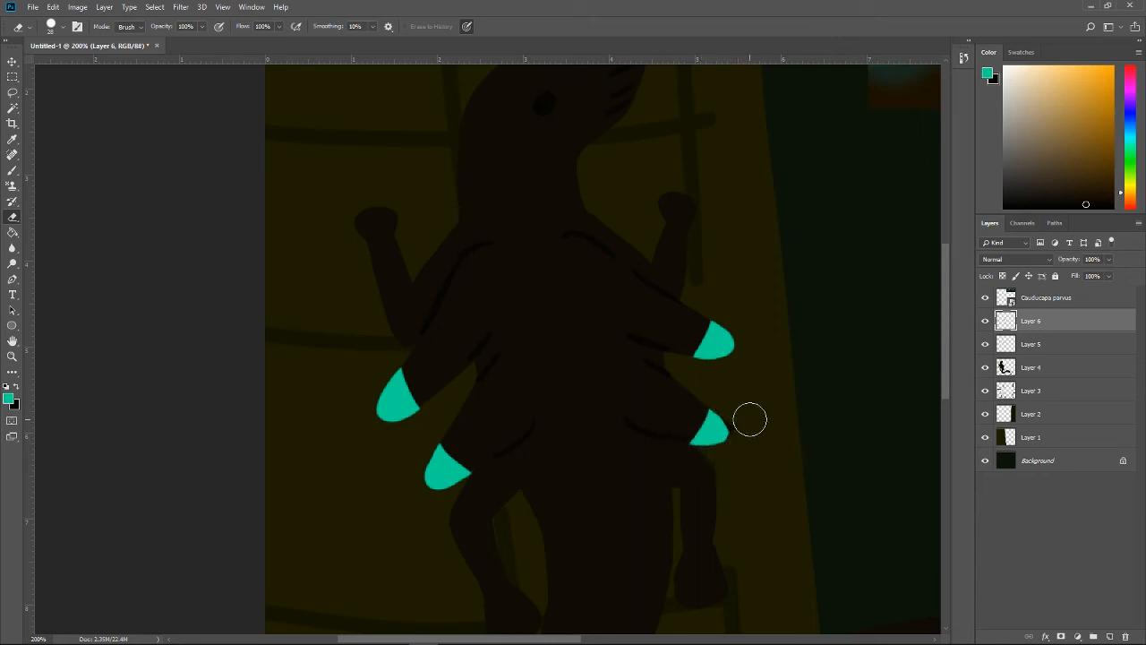
key("b")
mouse_move(693, 440)
left_mouse_down()
mouse_move(725, 440)
mouse_move(716, 418)
left_mouse_up()
key("ctrl+z")
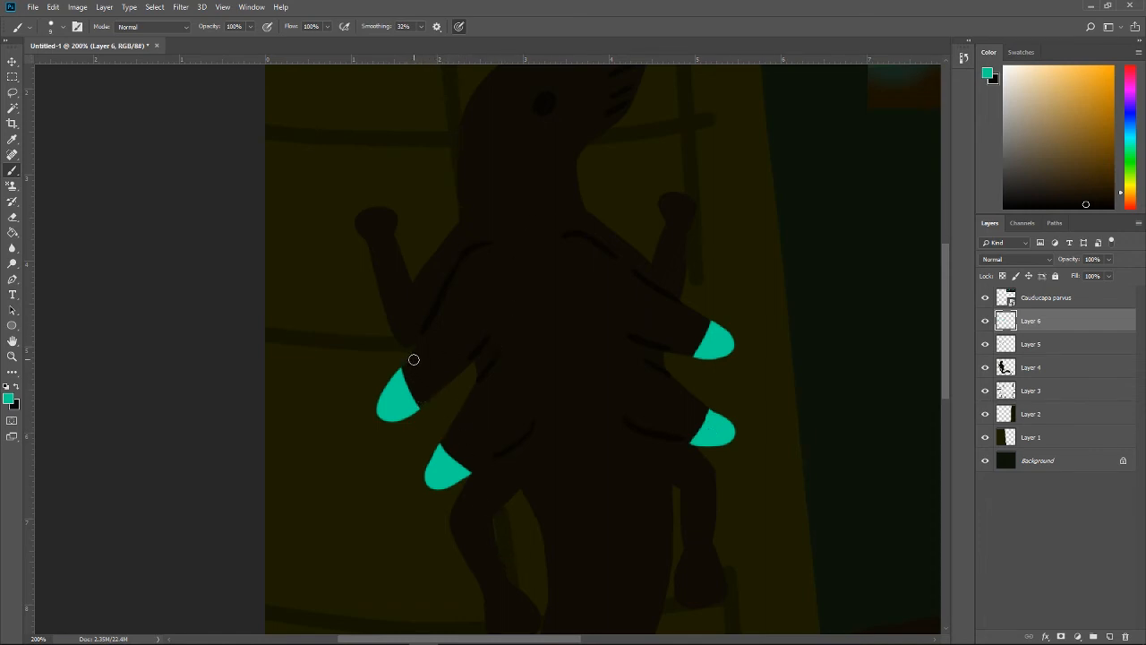
Step: Paint seven slanted teal stripes along the upper left flap from its tip to the shoulder, undoing misplaced strokes
left_click_drag(413, 360, 425, 388)
mouse_move(424, 338)
left_mouse_down()
mouse_move(442, 365)
mouse_move(426, 383)
left_mouse_up()
key("ctrl+alt+z")
left_click_drag(425, 338, 448, 369)
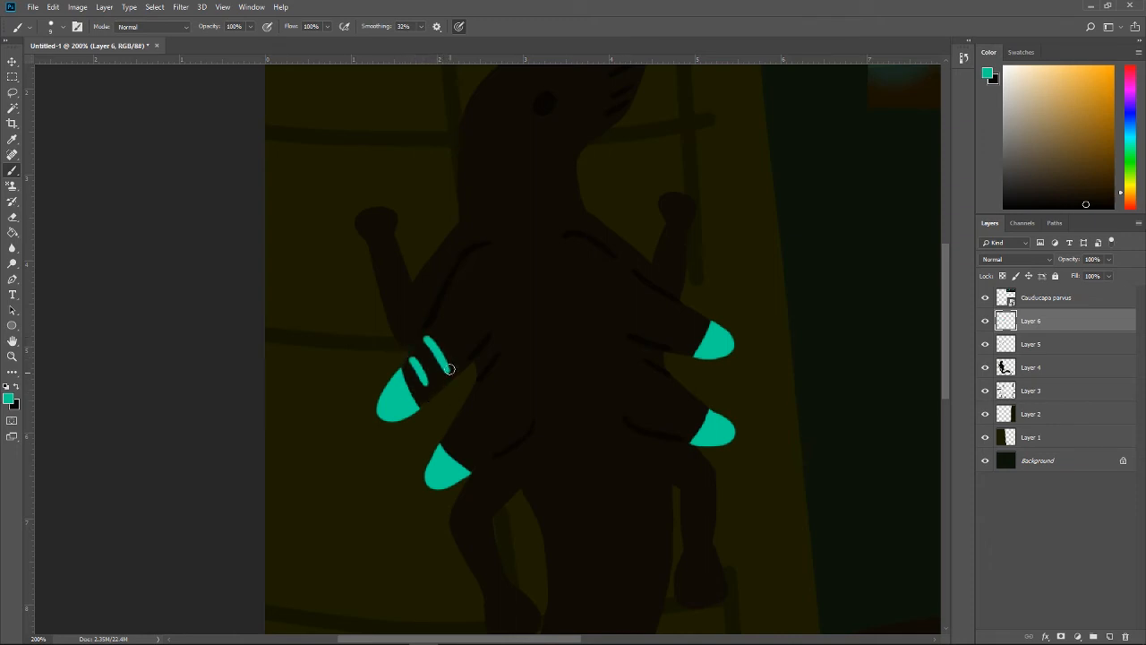
left_click_drag(437, 316, 457, 343)
key("ctrl+alt+z")
left_click_drag(445, 299, 466, 327)
key("ctrl+alt+z")
left_click(455, 276)
left_click_drag(457, 275, 484, 314)
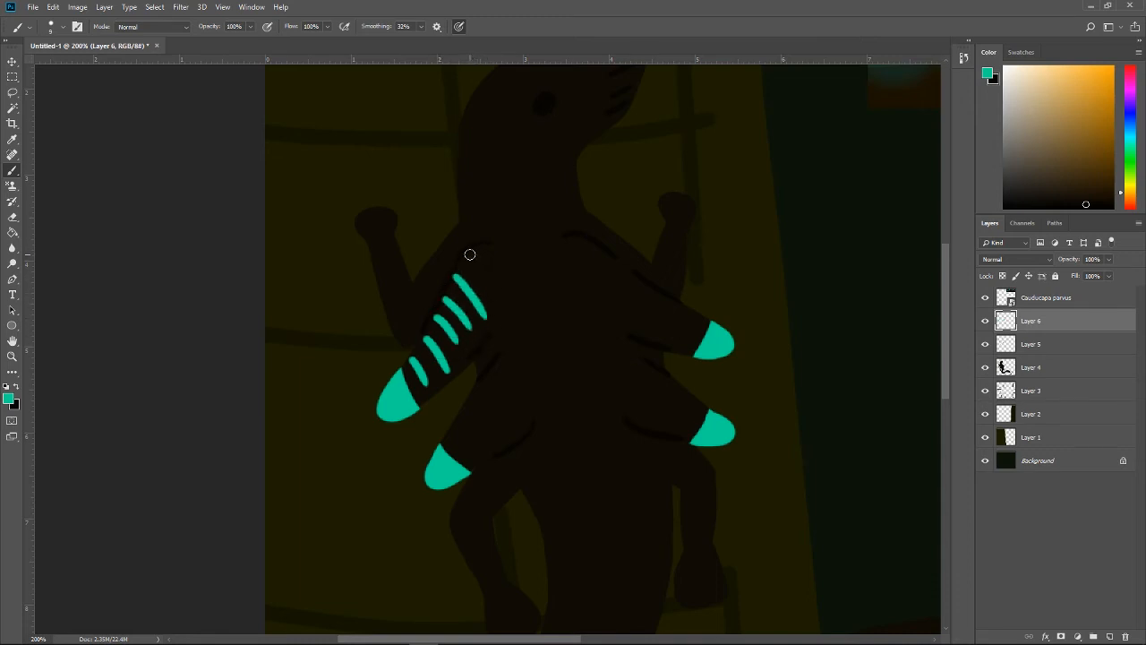
left_click_drag(471, 253, 495, 298)
left_click_drag(490, 250, 503, 273)
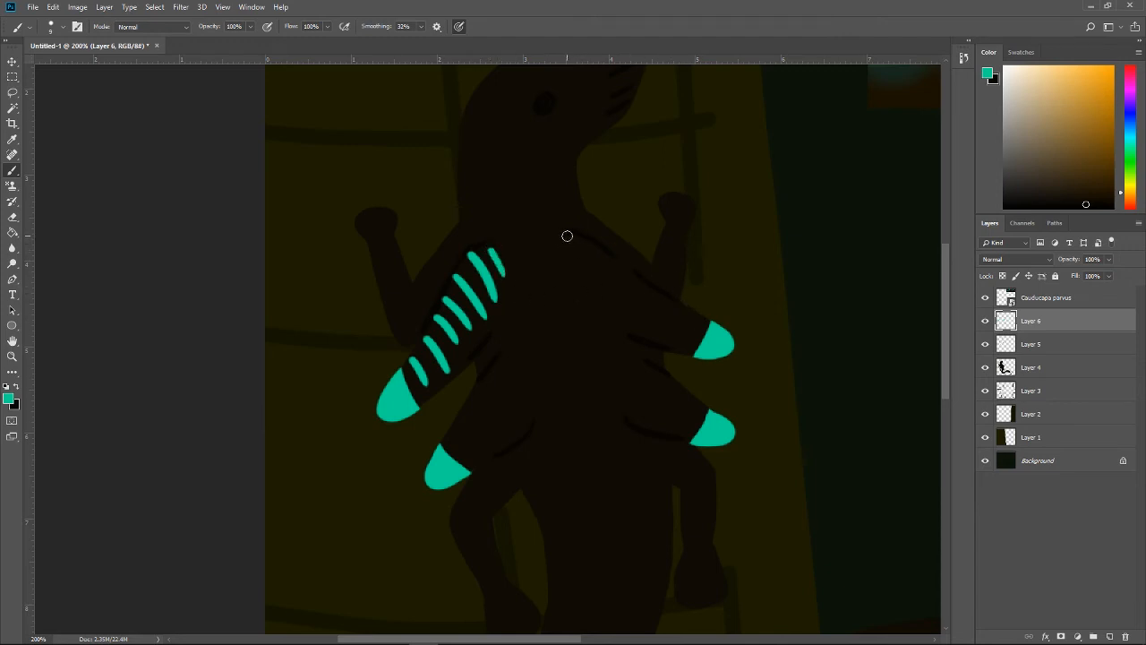
Step: Paint seven teal stripes along the upper right flap from the shoulder to its teal tip, redoing the unsuitable ones
mouse_move(567, 235)
left_mouse_down()
mouse_move(571, 266)
mouse_move(595, 287)
left_mouse_up()
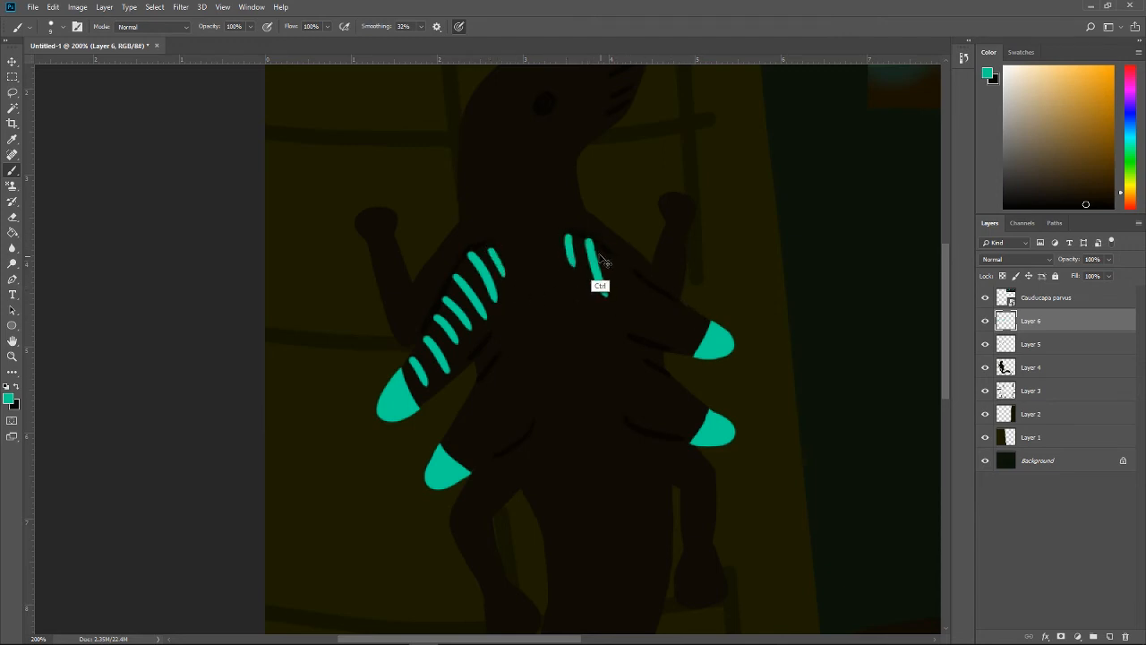
key("ctrl+z")
mouse_move(590, 238)
left_mouse_down()
mouse_move(596, 285)
mouse_move(622, 314)
left_mouse_up()
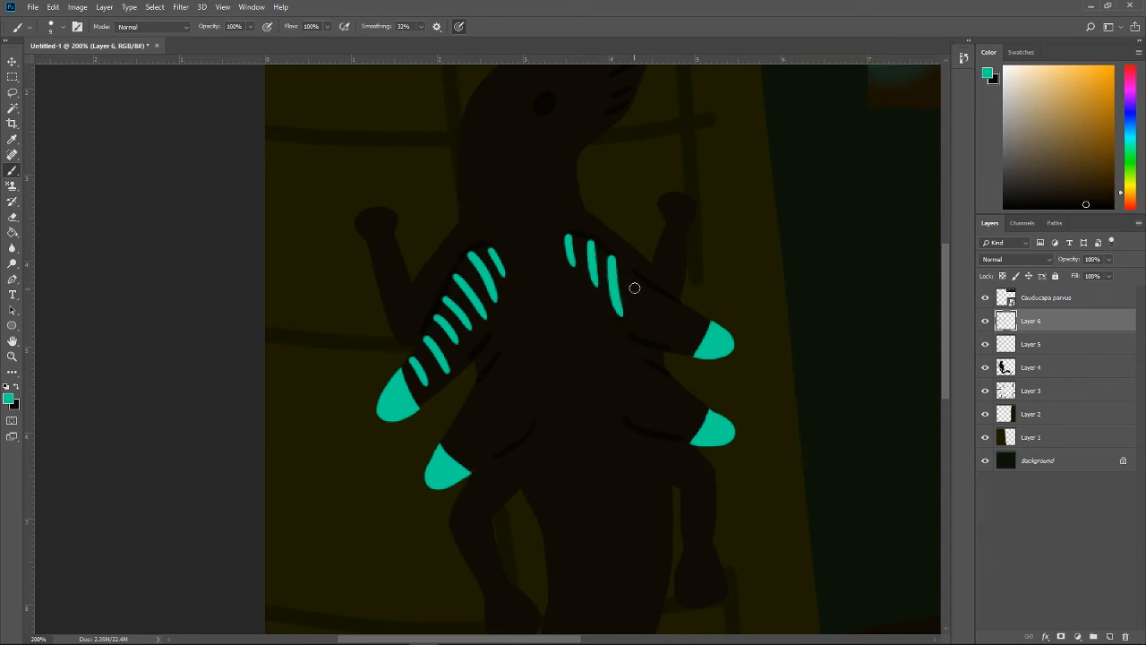
key("ctrl+z")
mouse_move(611, 258)
left_mouse_down()
mouse_move(687, 355)
mouse_move(696, 315)
mouse_move(689, 347)
left_mouse_up()
key("ctrl+z")
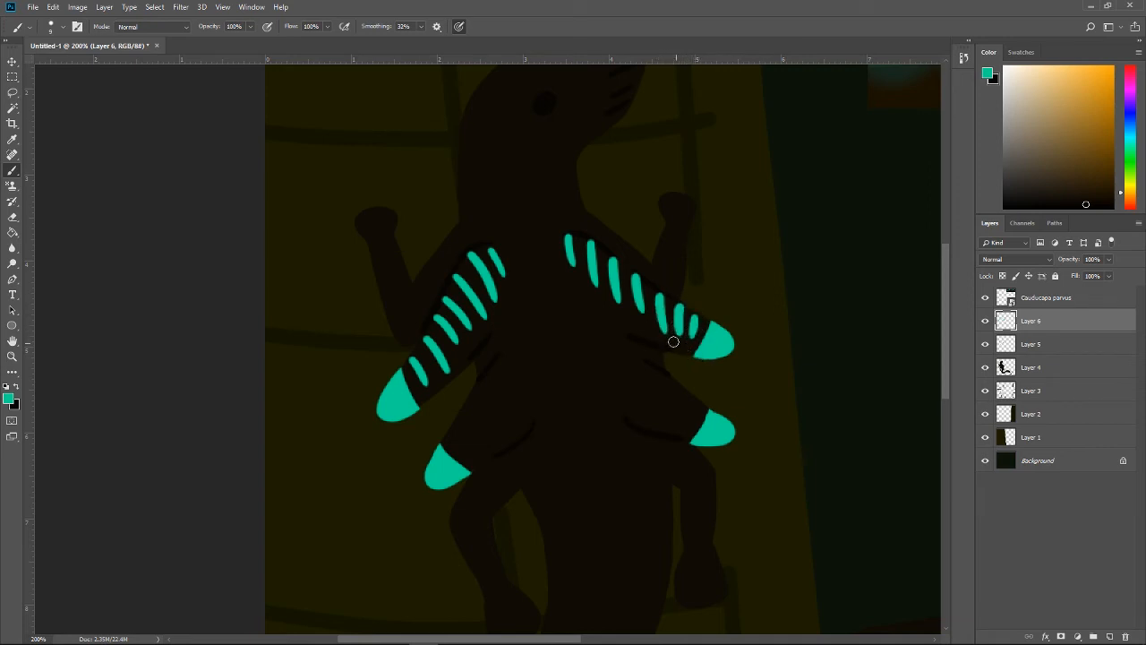
Step: Paint slanted teal stripes along the lower left flap from its tip to the body, undoing misplaced strokes
mouse_move(449, 436)
left_mouse_down()
mouse_move(464, 453)
mouse_move(503, 442)
left_mouse_up()
key("ctrl+z")
left_click_drag(478, 389, 508, 443)
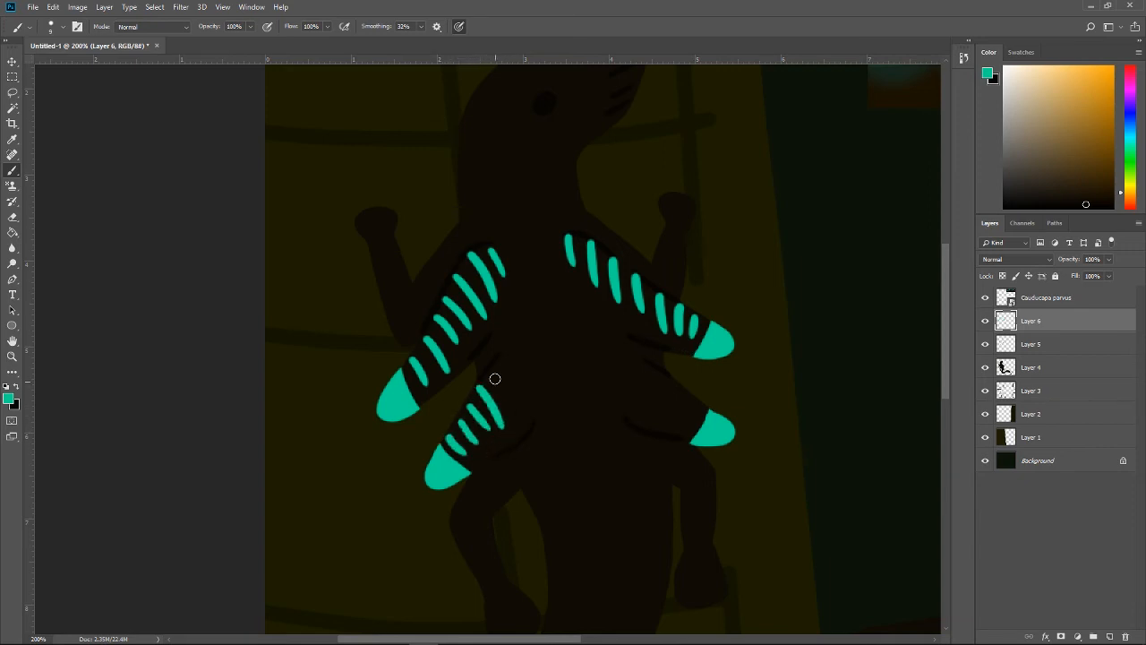
key("ctrl+z")
left_click_drag(477, 394, 507, 430)
left_click_drag(483, 379, 520, 413)
key("ctrl+z")
left_click_drag(489, 368, 514, 414)
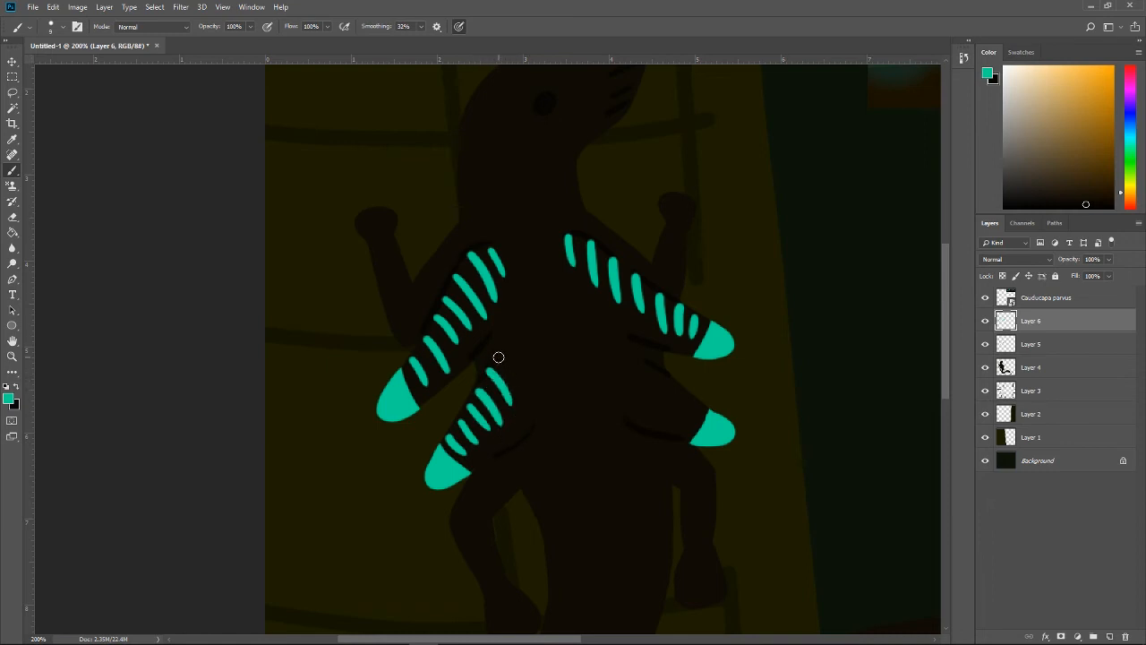
left_click_drag(496, 358, 527, 400)
left_click_drag(517, 351, 532, 383)
key("ctrl+z")
Step: Paint a row of short teal stripes along the lower right flap from its tip to the body, undoing stray strokes
mouse_move(696, 406)
left_mouse_down()
mouse_move(700, 420)
mouse_move(629, 379)
mouse_move(634, 394)
mouse_move(627, 381)
mouse_move(614, 388)
left_mouse_up()
key("ctrl+z")
key("ctrl+z")
key("ctrl+z")
key("ctrl+z")
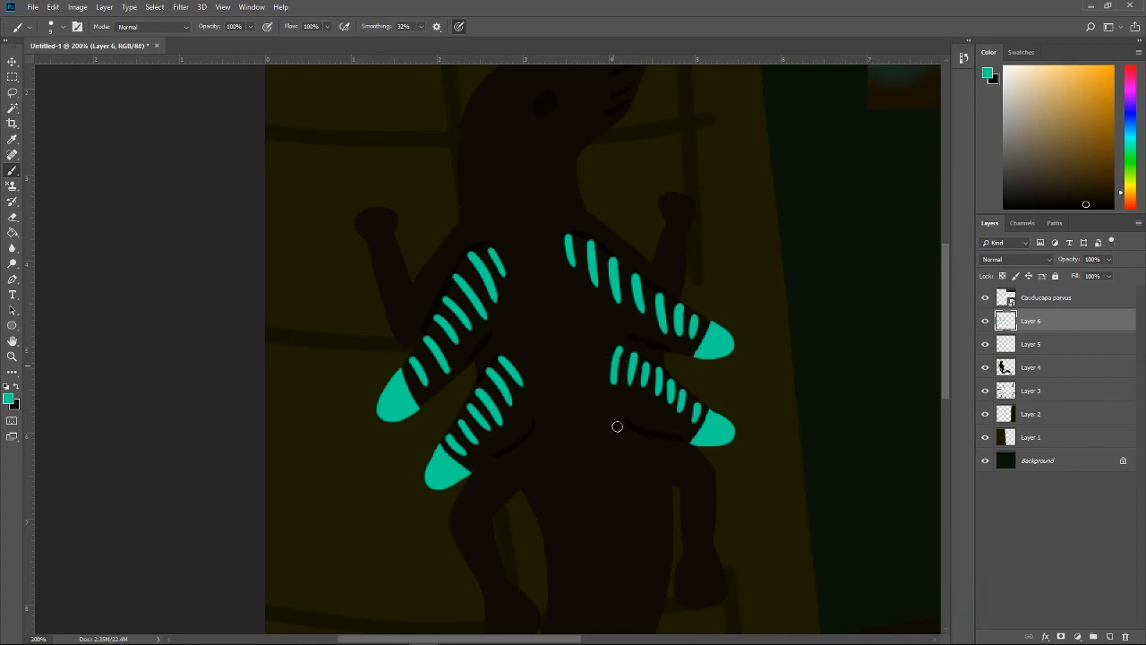
Step: Hide the Cauducapa parvus reference layer and add an Outer Glow to Layer 6 in teal #00d797 sampled from a flap tip
key("ctrl+minus")
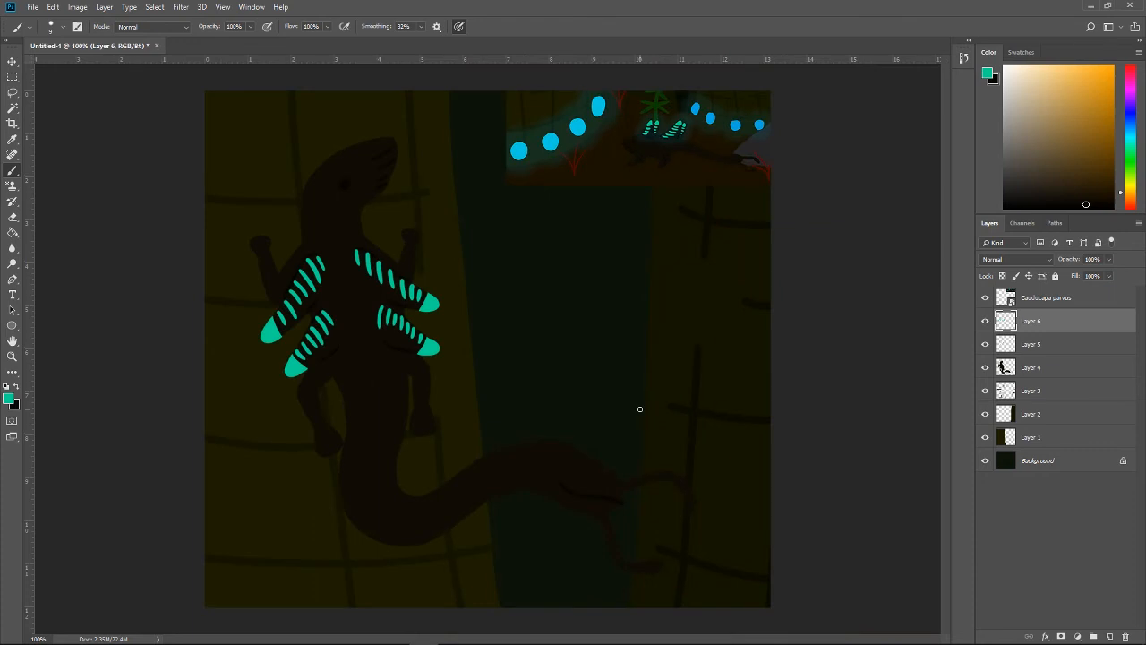
left_click(985, 297)
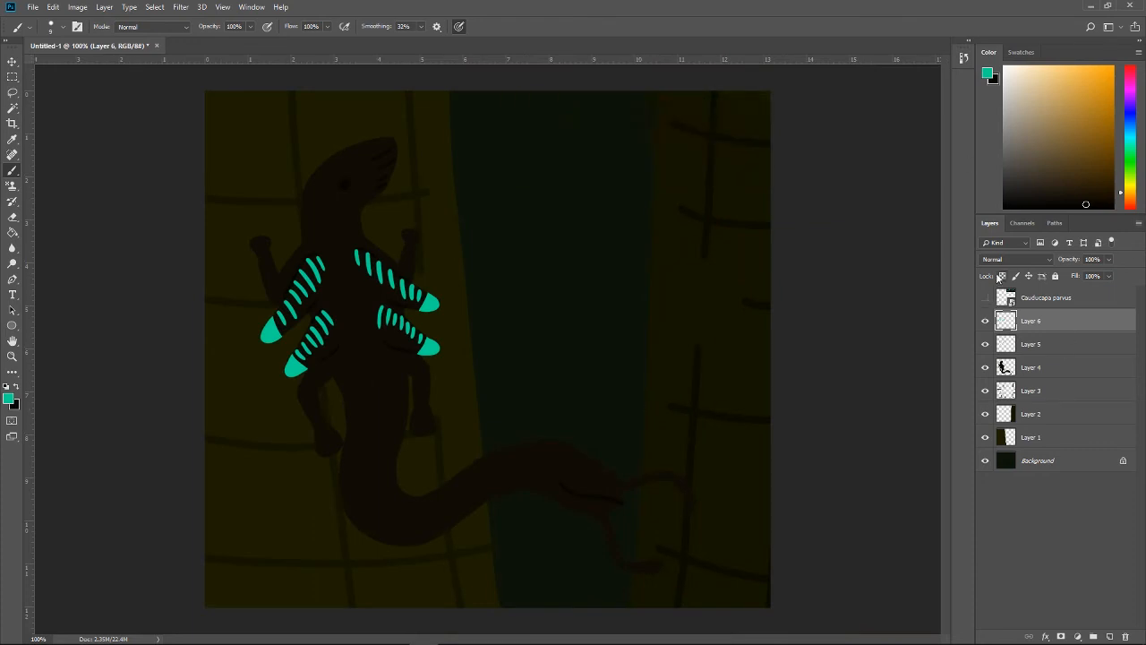
double_click(1085, 327)
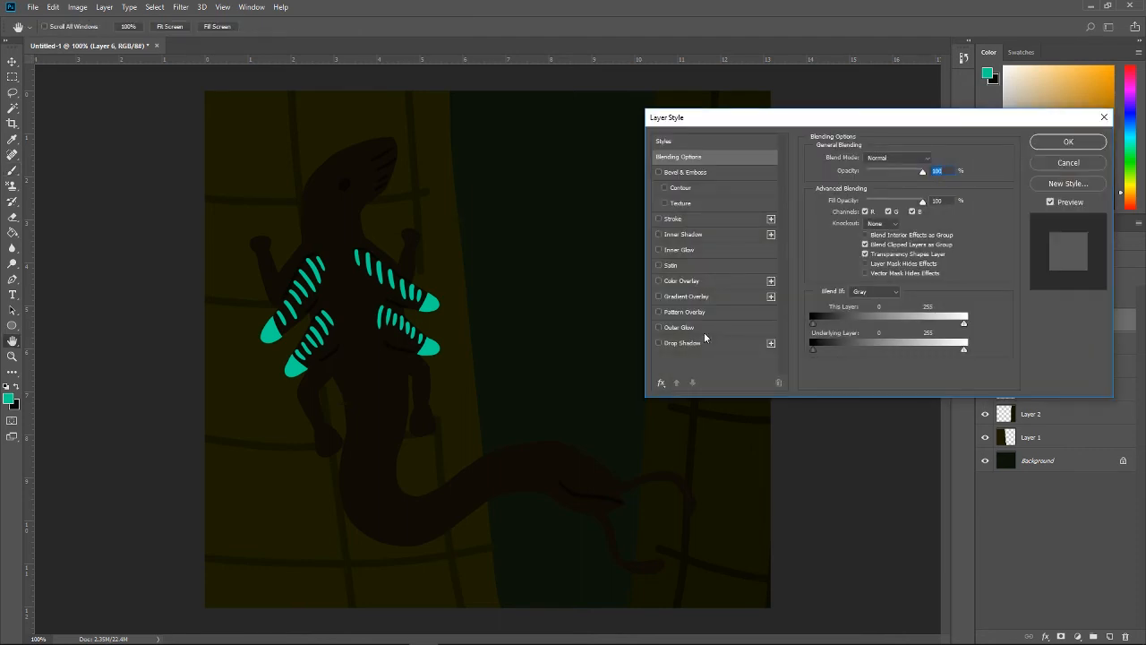
left_click(659, 328)
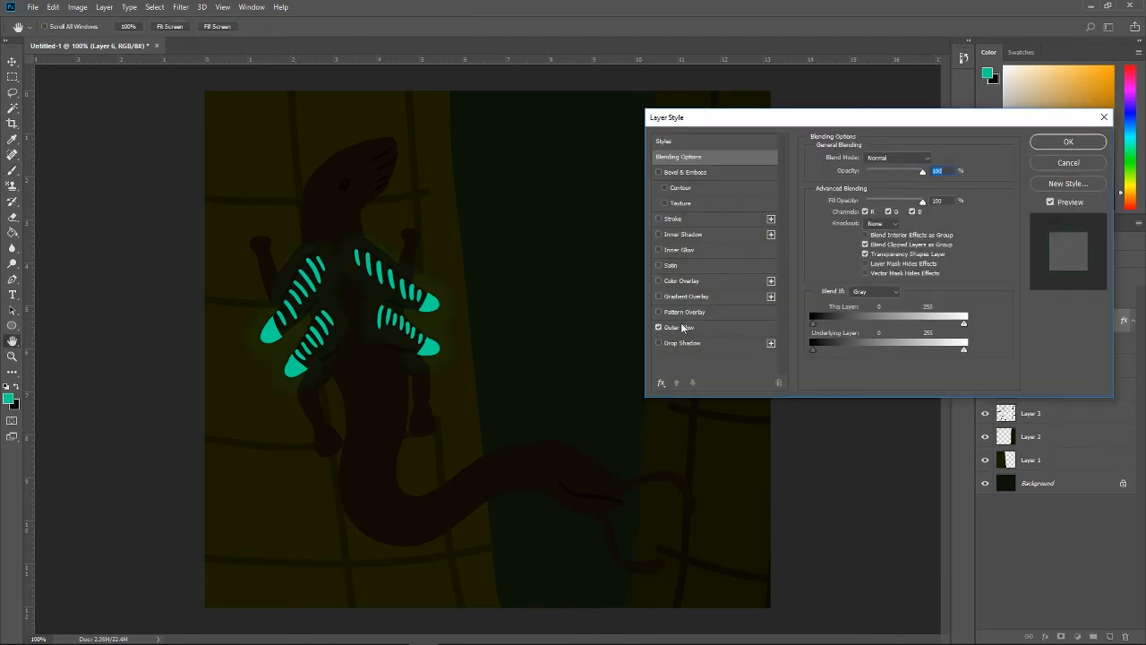
left_click(735, 327)
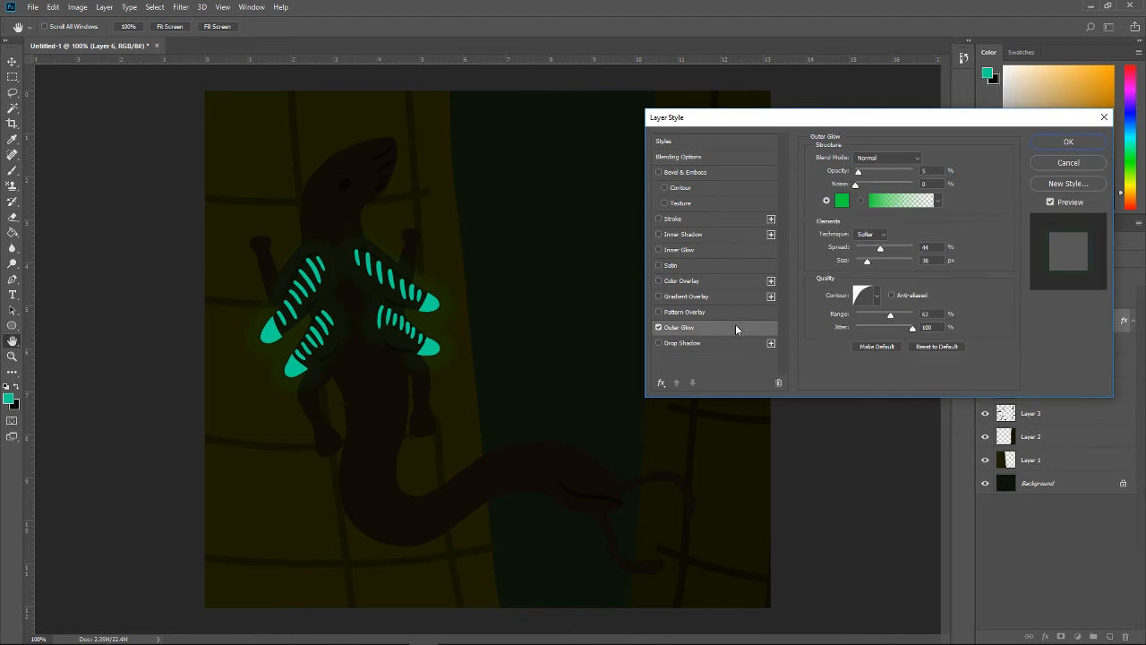
left_click(842, 201)
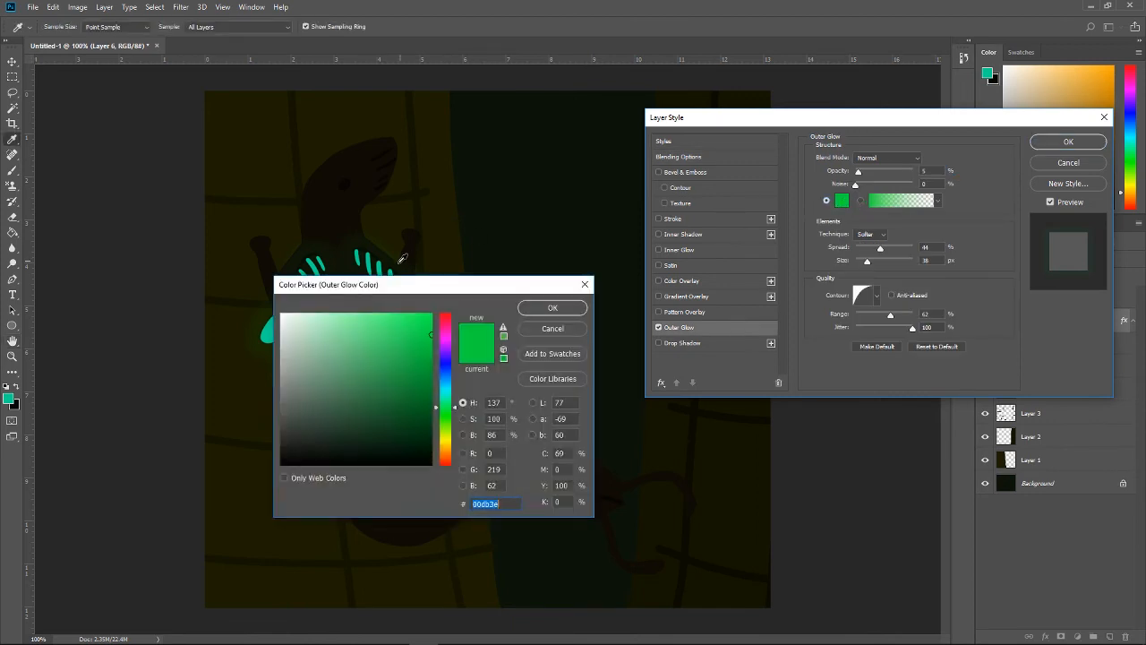
left_click(271, 332)
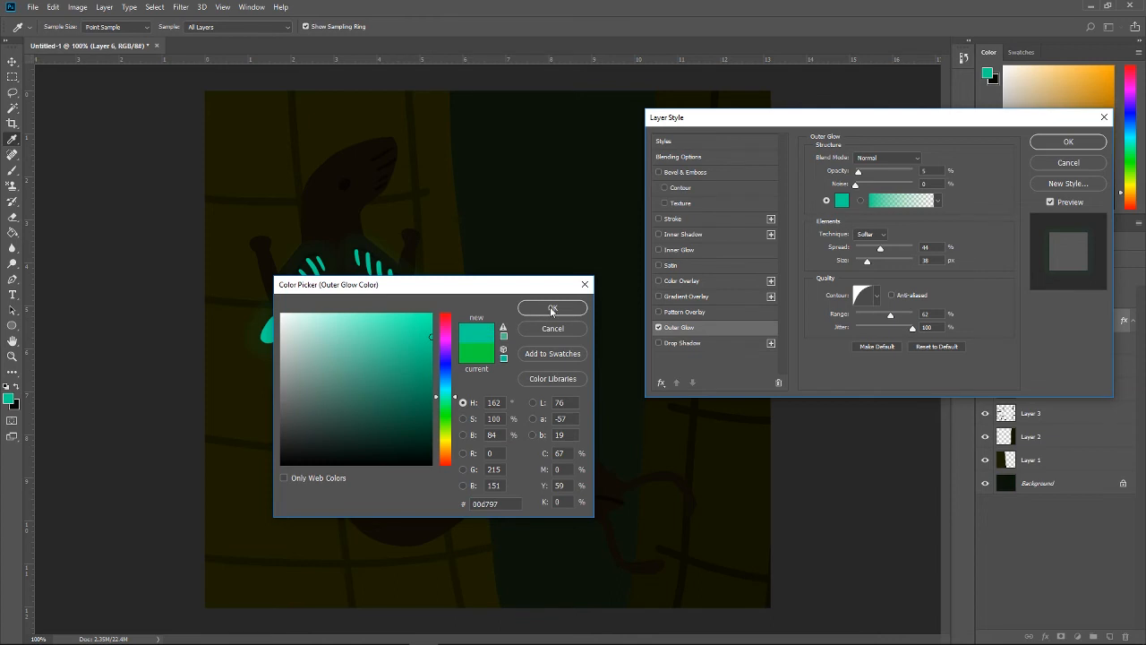
left_click(551, 309)
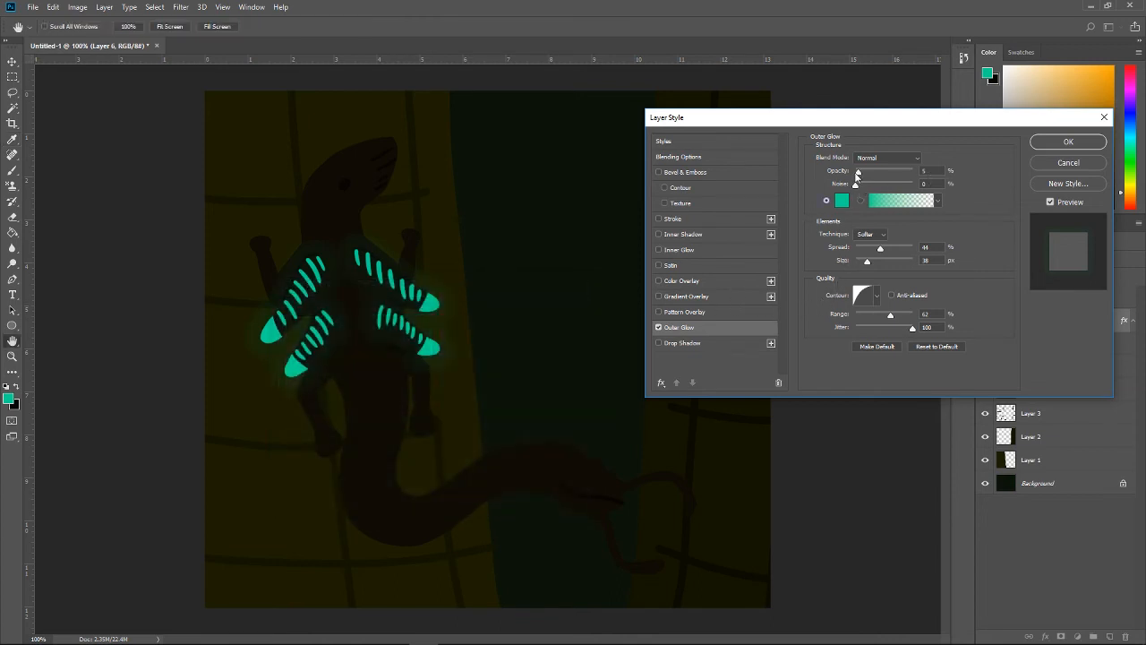
Step: Fine-tune the opacity of the teal Outer Glow and apply the layer style
left_click_drag(860, 175, 863, 176)
left_click_drag(862, 172, 776, 181)
left_click_drag(855, 181, 864, 177)
left_click(1067, 142)
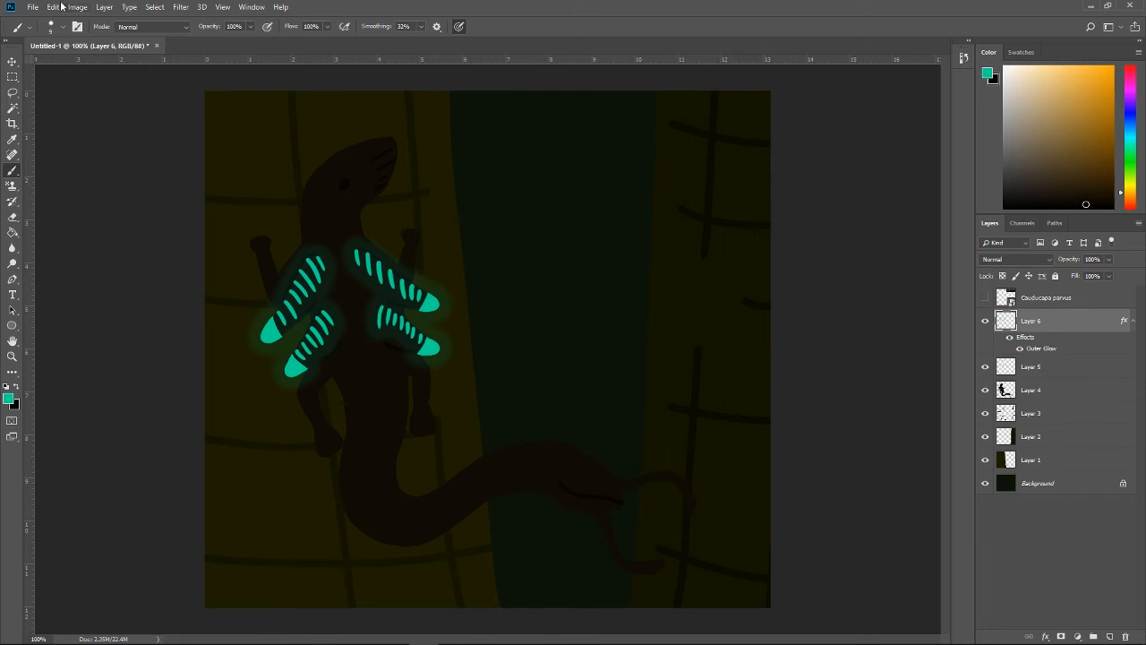
Step: Quick-export the painting as a PNG named "tree boy" to the Desktop
left_click(33, 6)
mouse_move(62, 170)
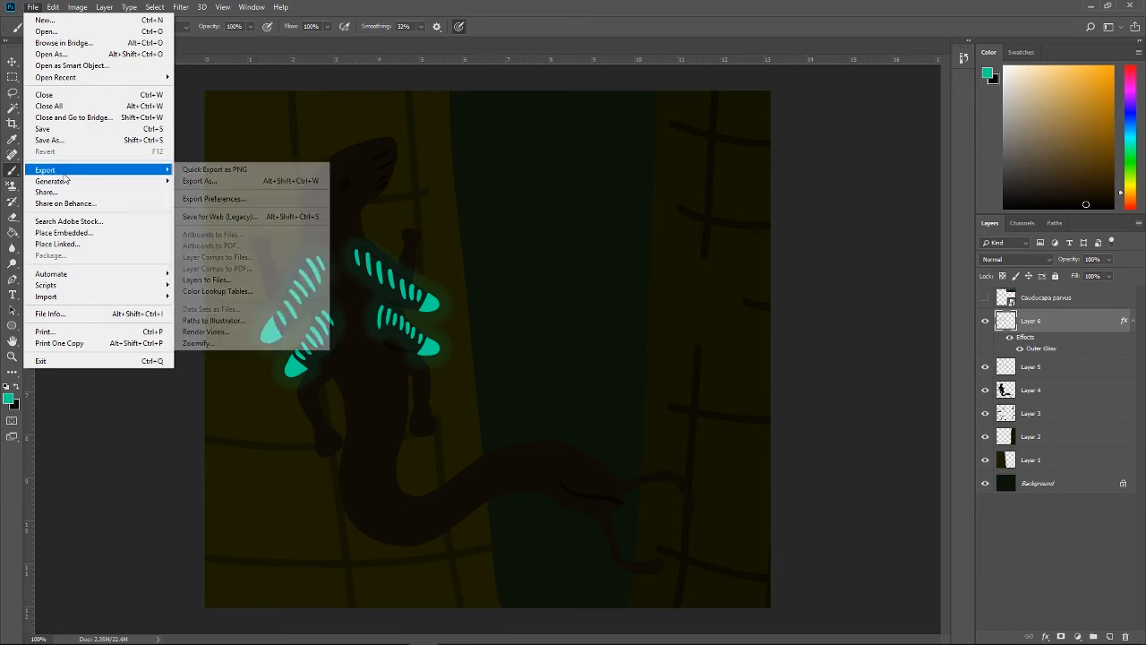
left_click(196, 170)
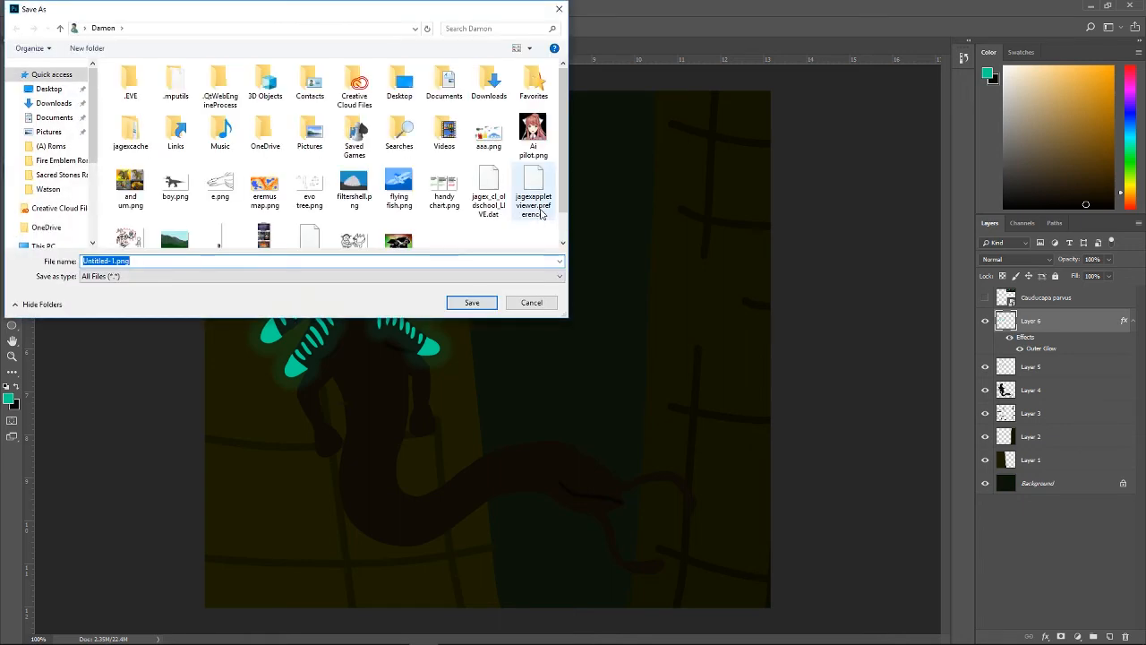
left_click(49, 89)
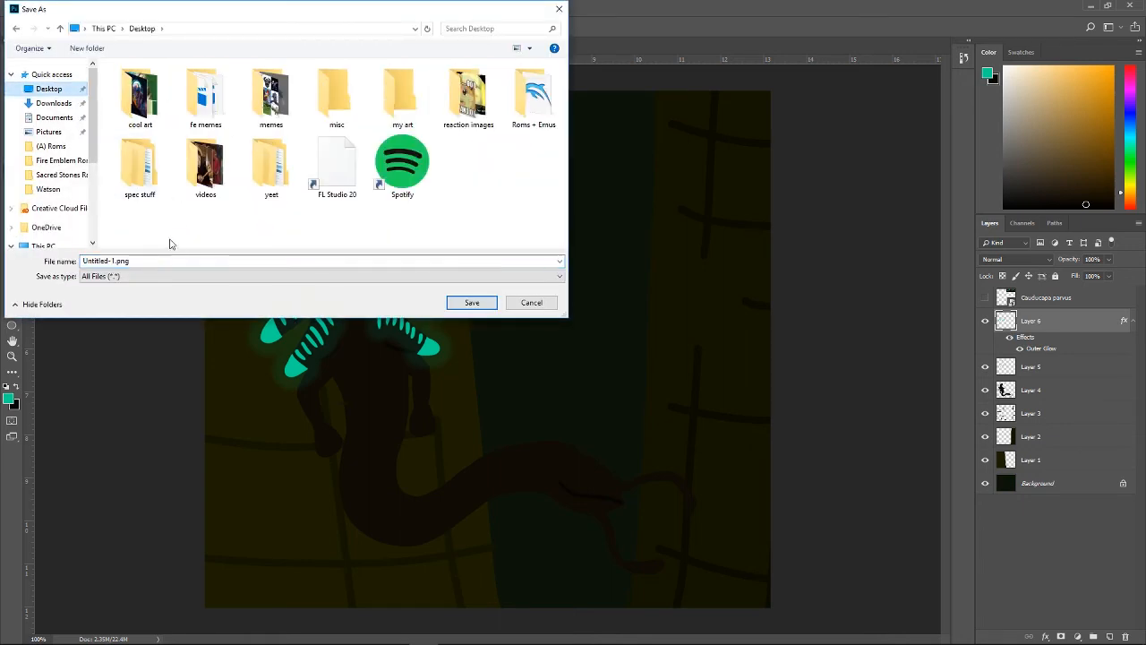
double_click(170, 261)
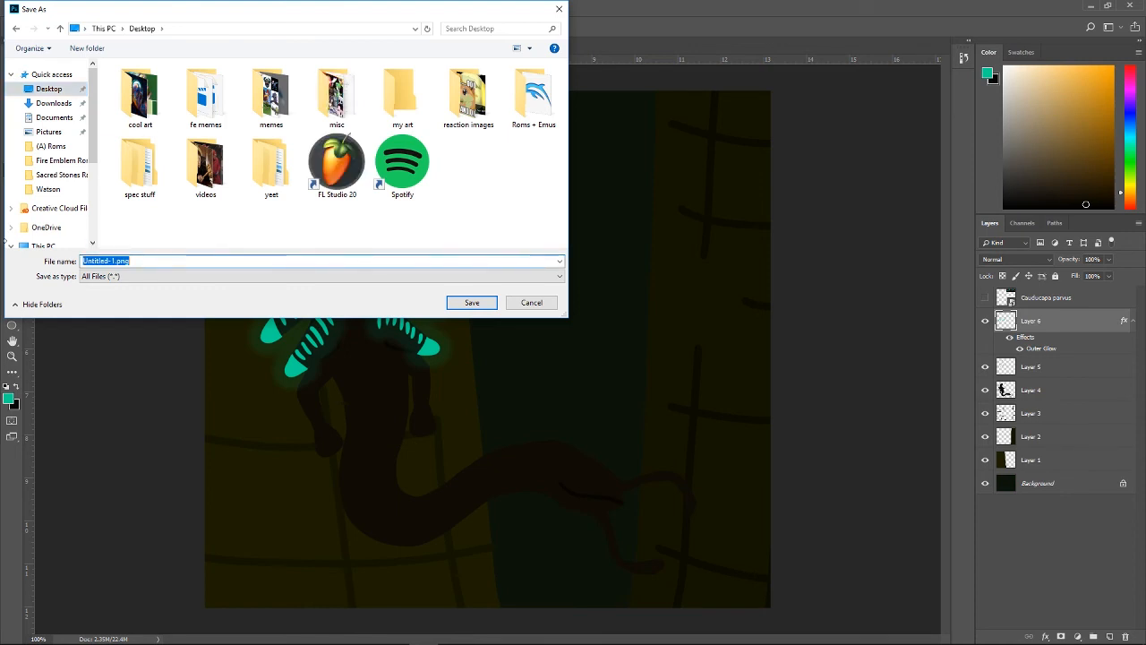
type("tree bo")
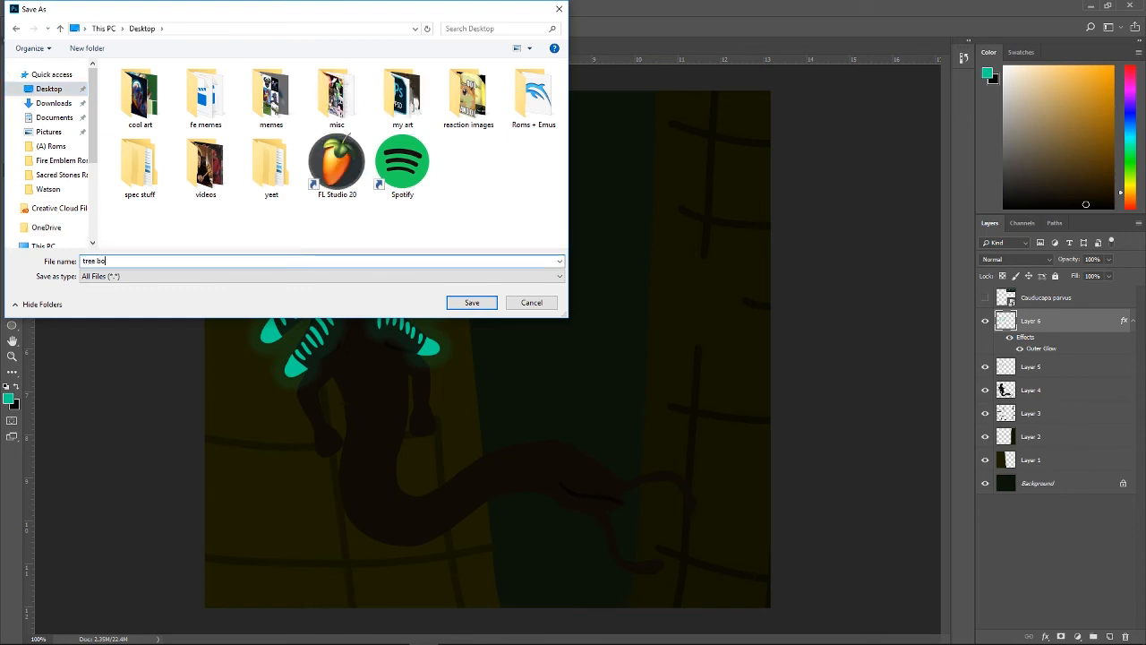
type("i")
key("Return")
Step: Switch to Discord and copy the blank organism template from the about channel into a draft message in organism-submission
left_click(1093, 6)
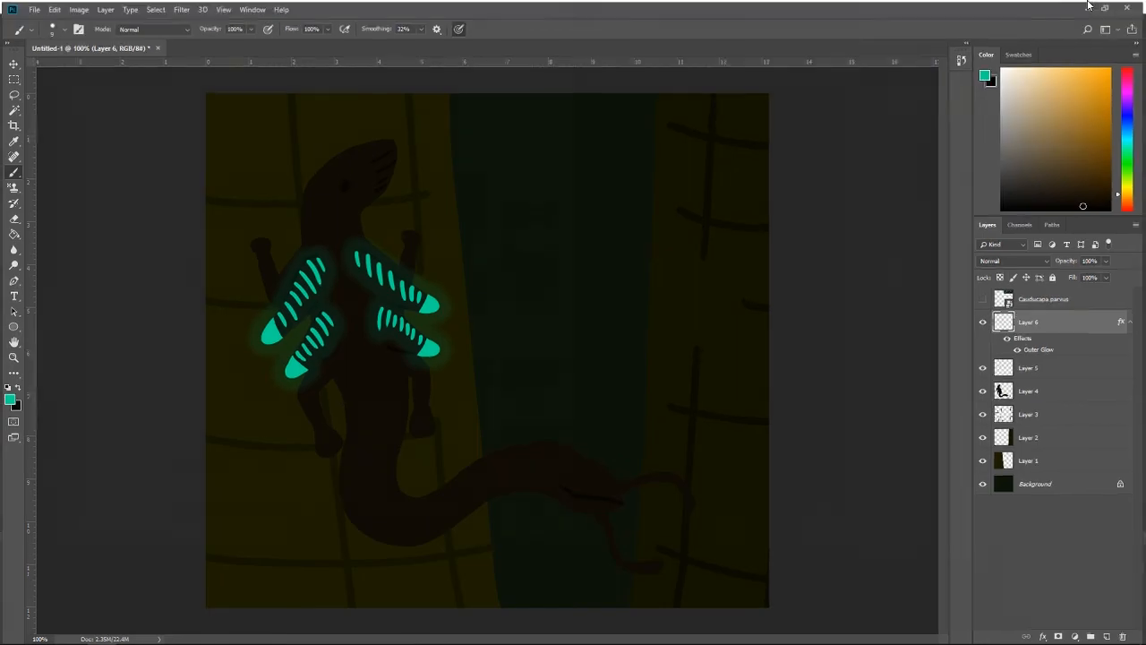
left_click(1076, 6)
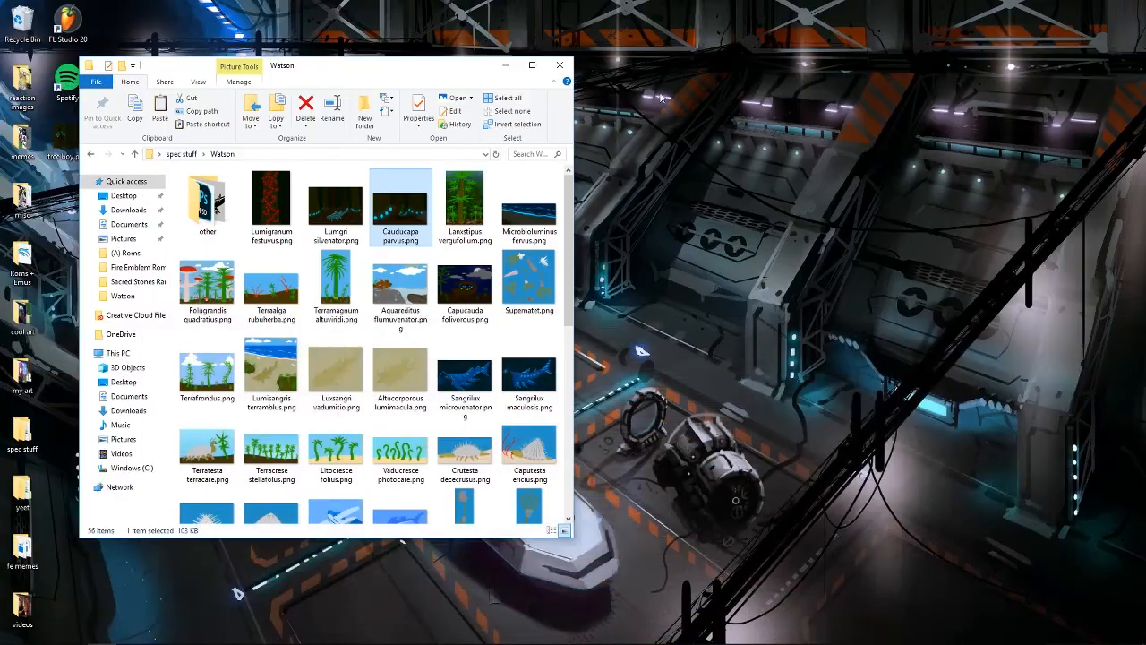
left_click(505, 67)
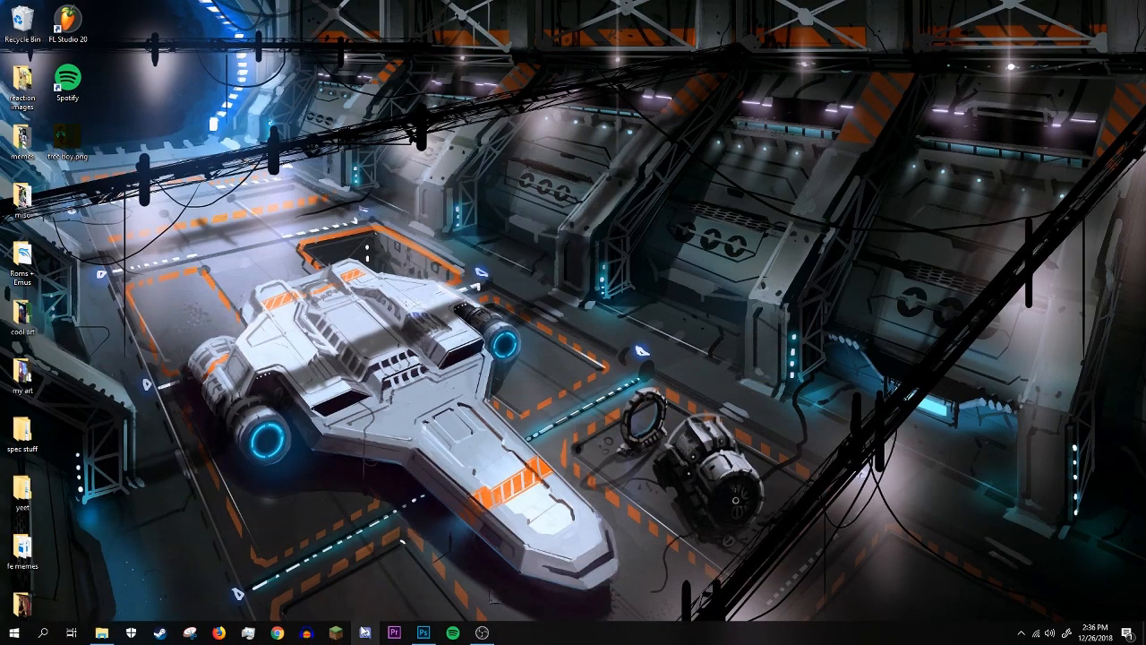
left_click(362, 631)
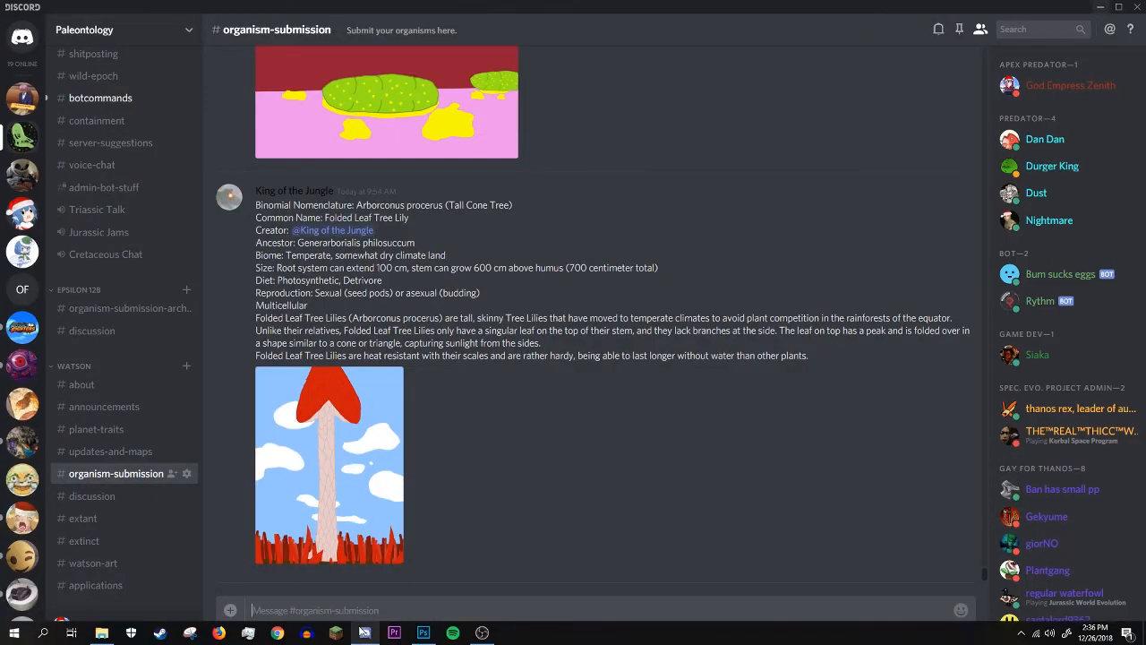
left_click(103, 383)
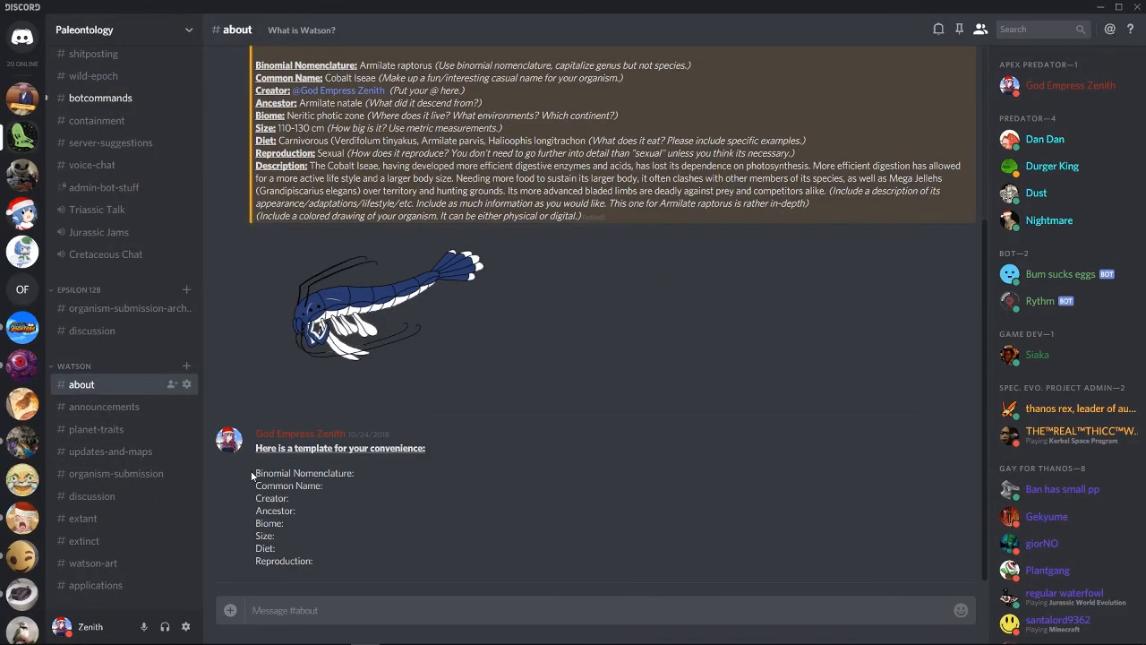
left_click_drag(252, 475, 376, 571)
key("ctrl+c")
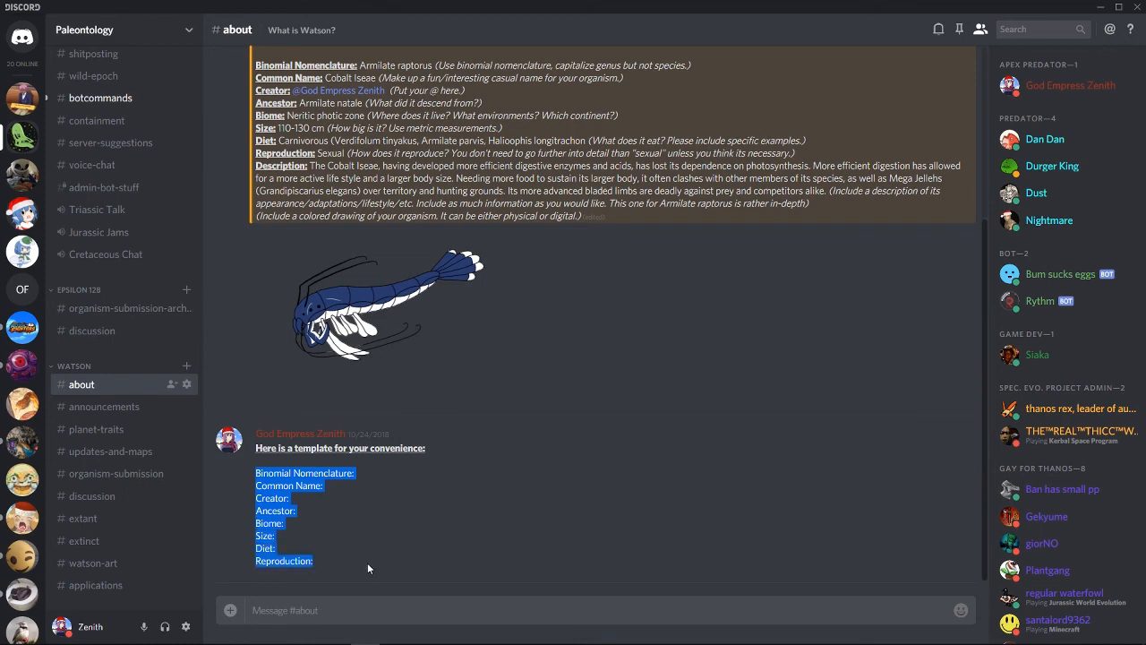
left_click(143, 473)
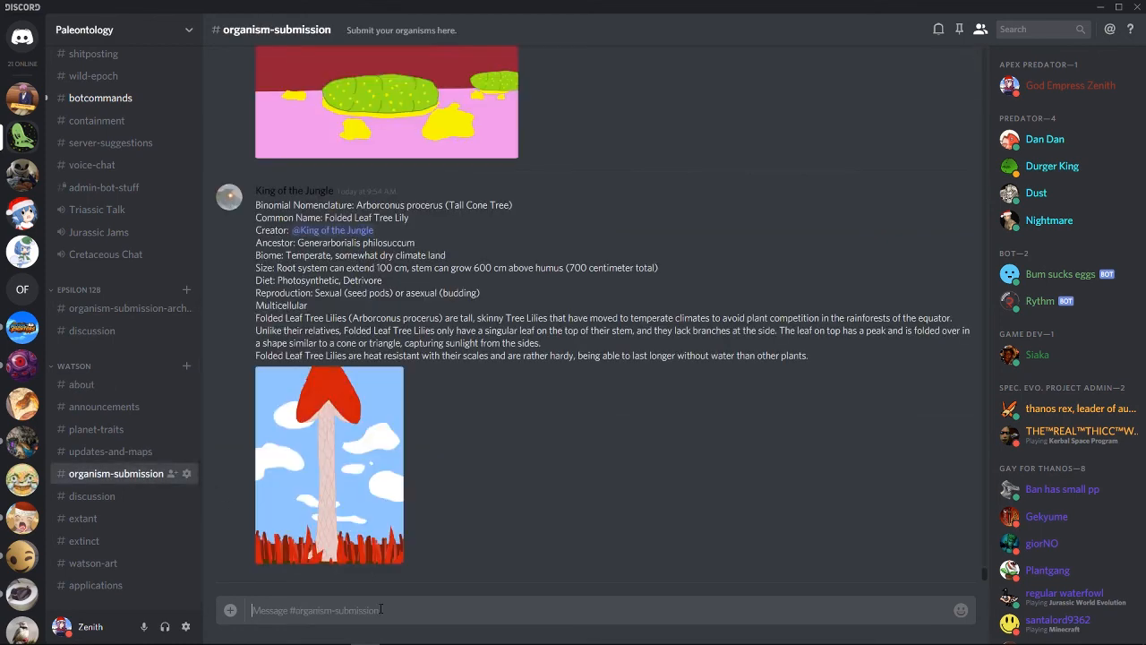
key("ctrl+v")
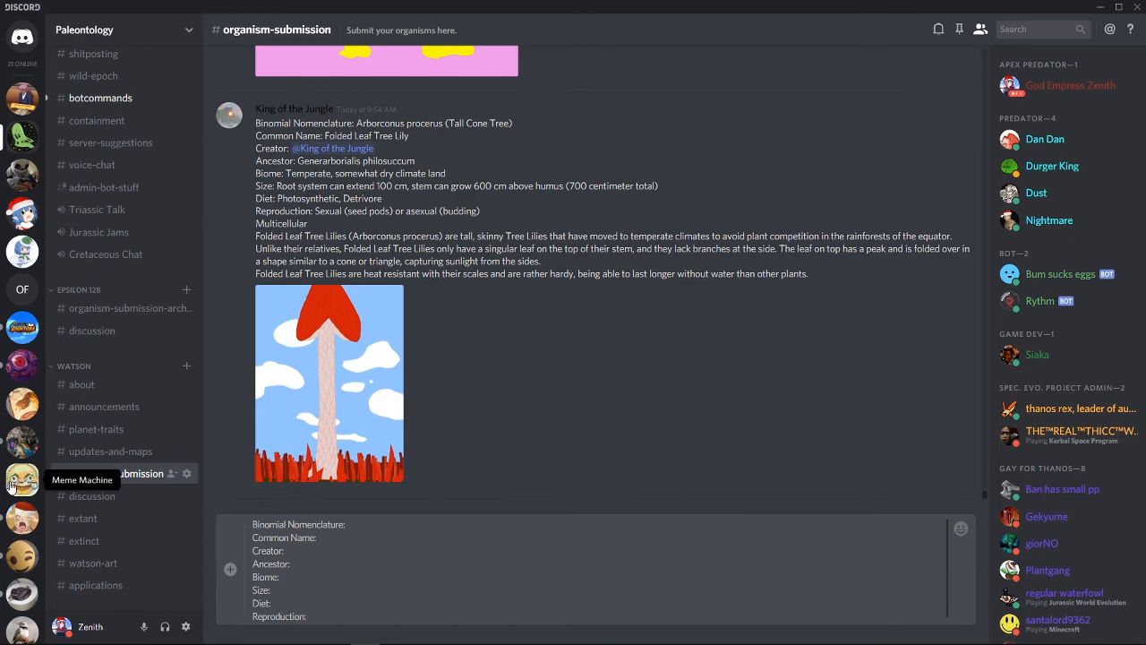
Step: Restore the Discord window from full screen and move it aside to uncover the desktop icons
left_click_drag(570, 5, 726, 13)
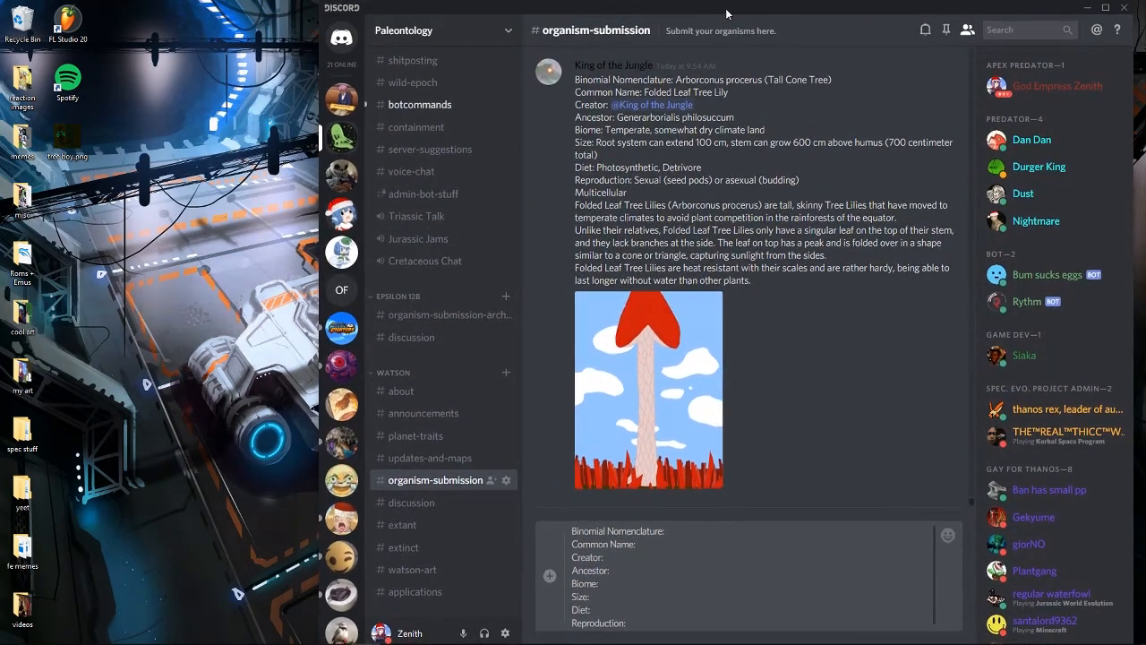
scroll(696, 558, "down", 1)
scroll(696, 562, "up", 1)
scroll(695, 562, "down", 1)
scroll(695, 562, "up", 1)
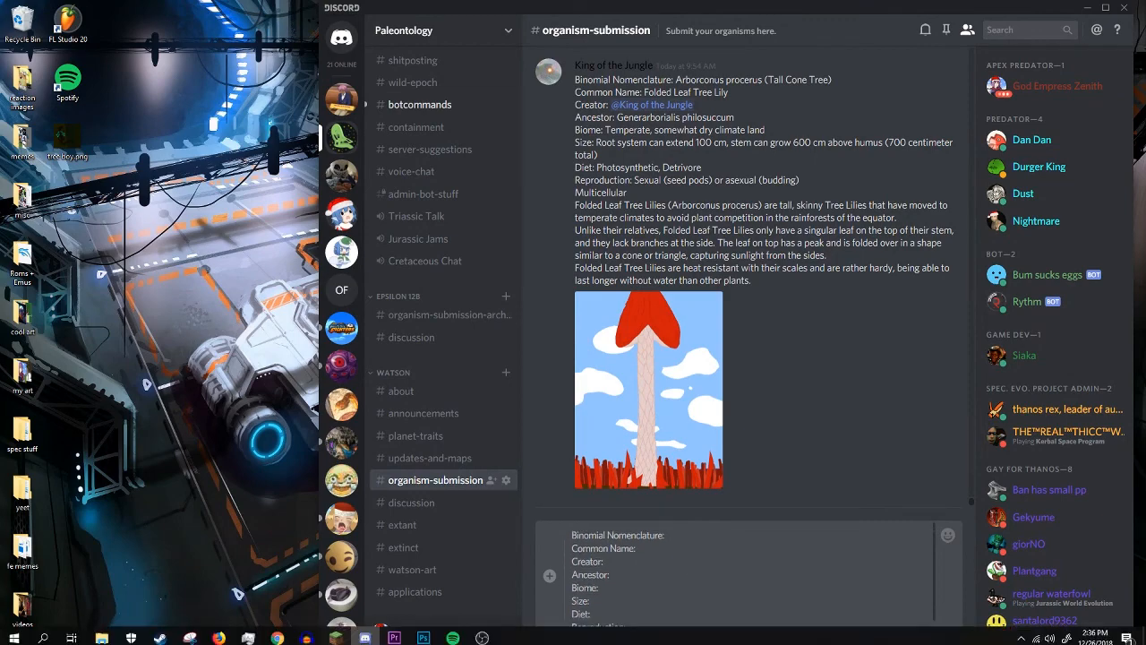
Step: Switch to Firefox and search the web for "english to latin"
left_click(221, 634)
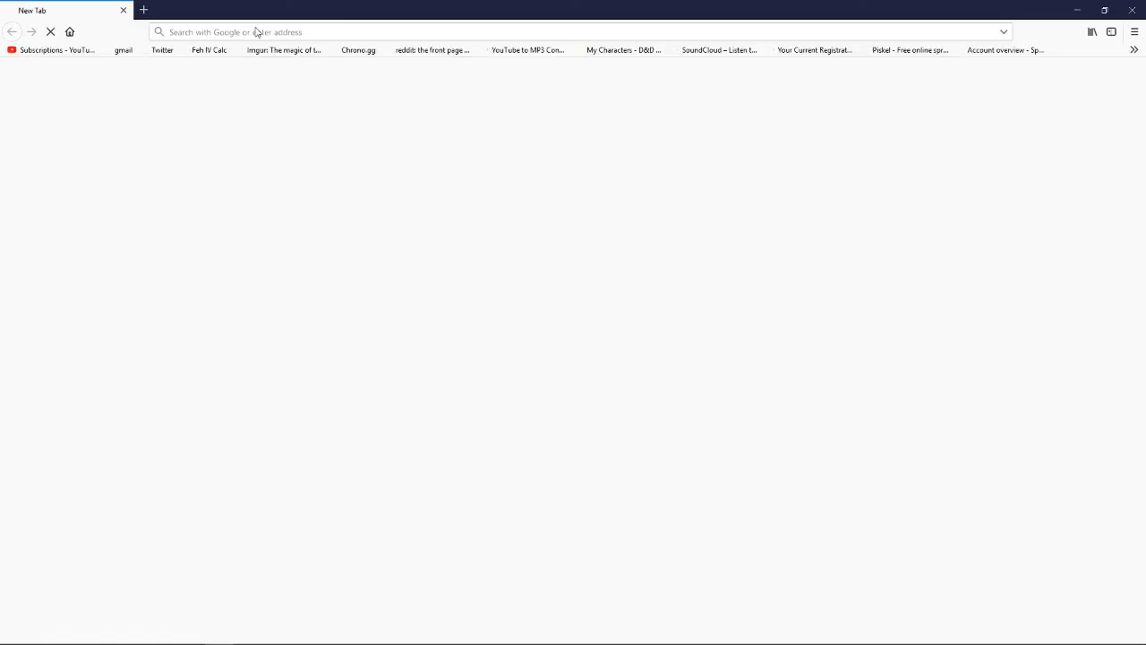
left_click(256, 30)
type("engl")
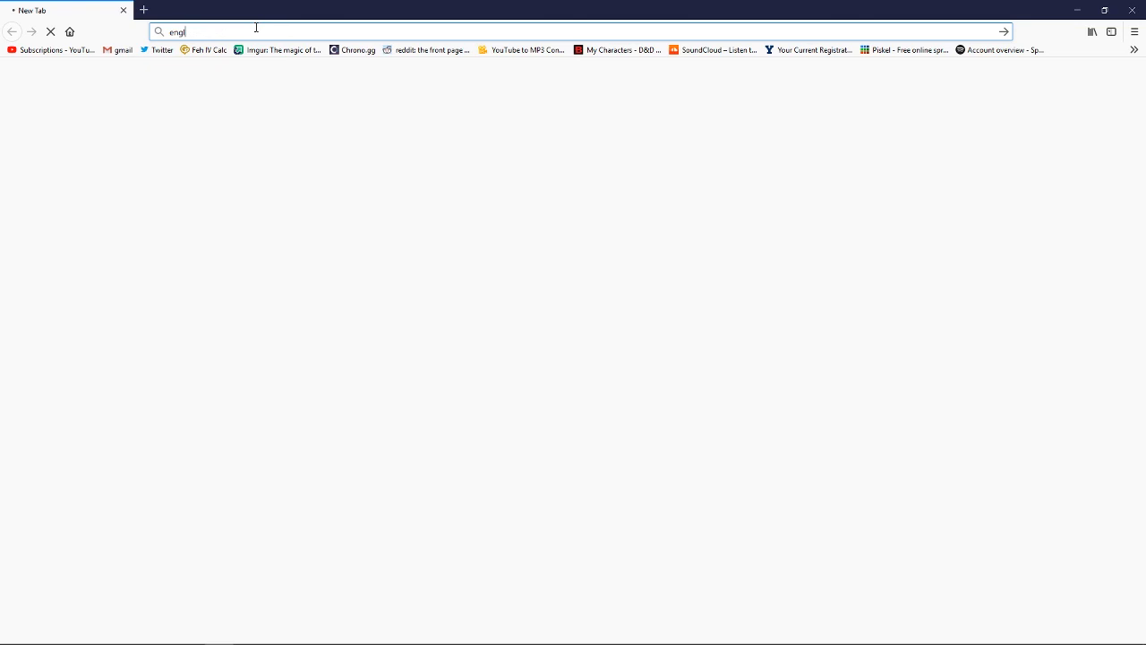
type("is")
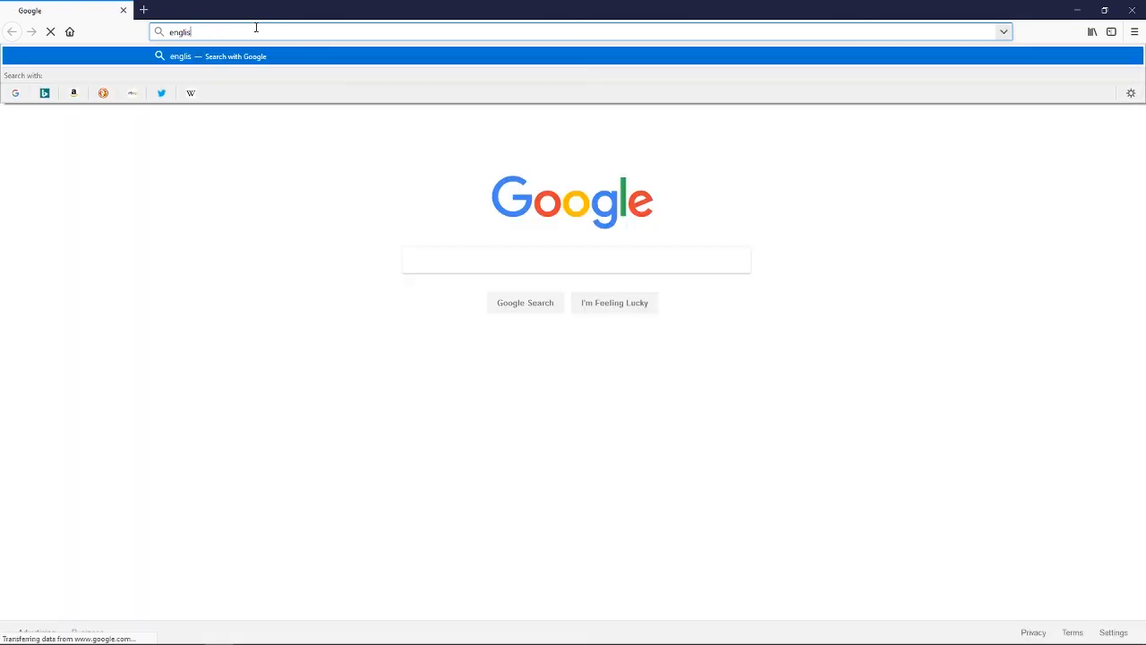
key("Down")
key("Return")
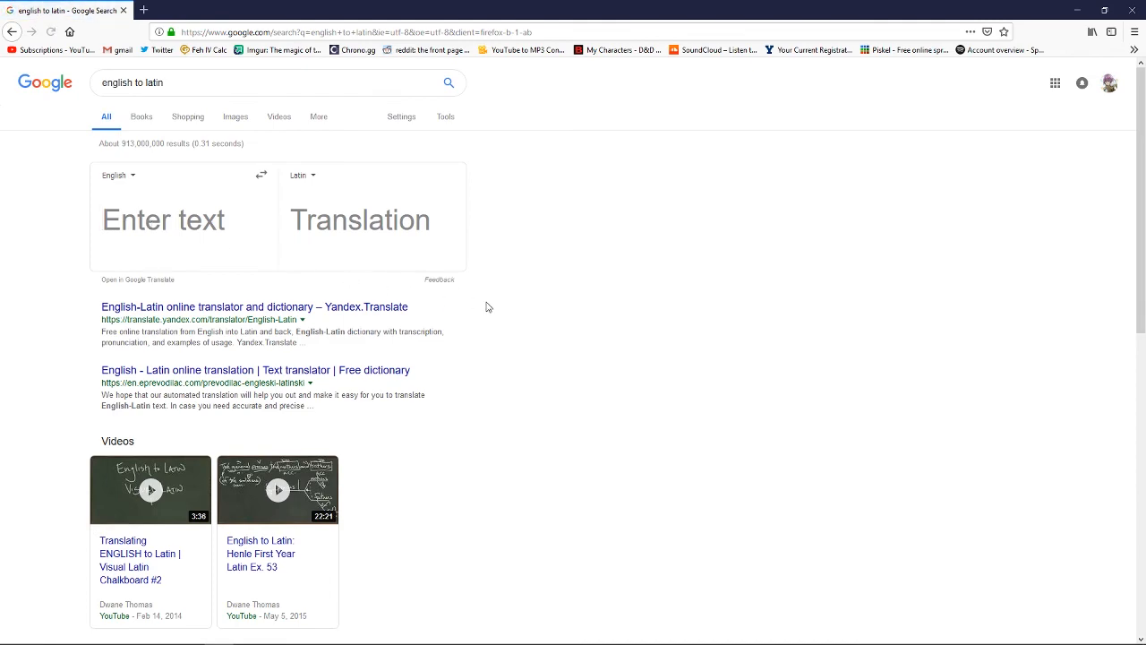
Step: Return to Discord and look back through the organism-submission channel for the earlier Cauducapa parvus entry
key("alt+Tab")
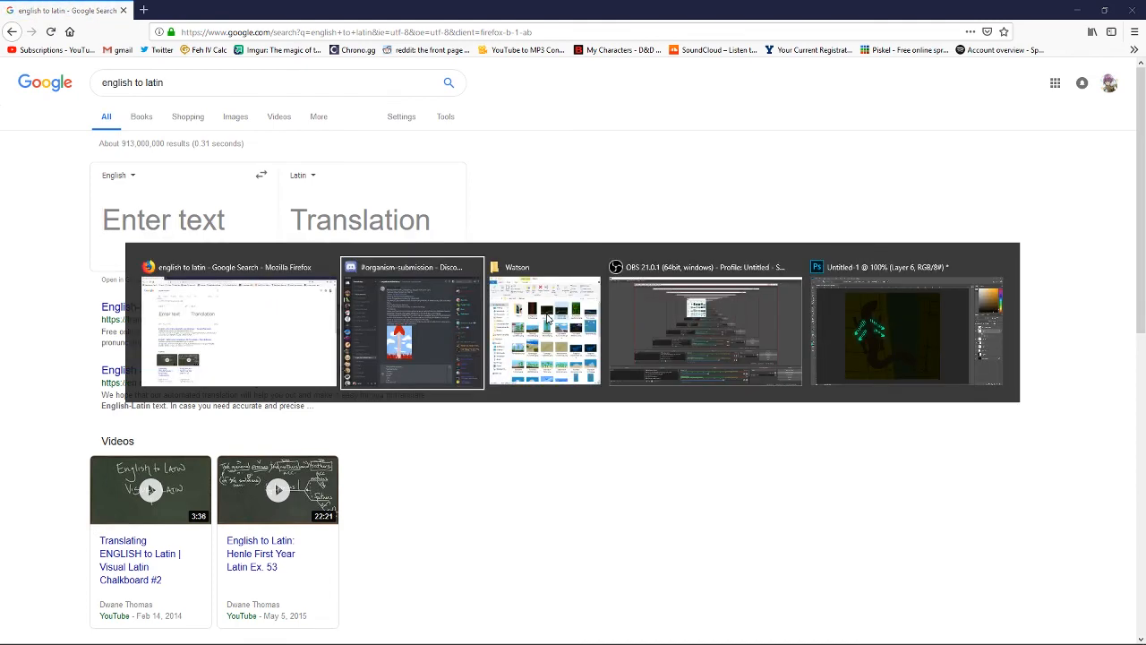
scroll(678, 368, "up", 10)
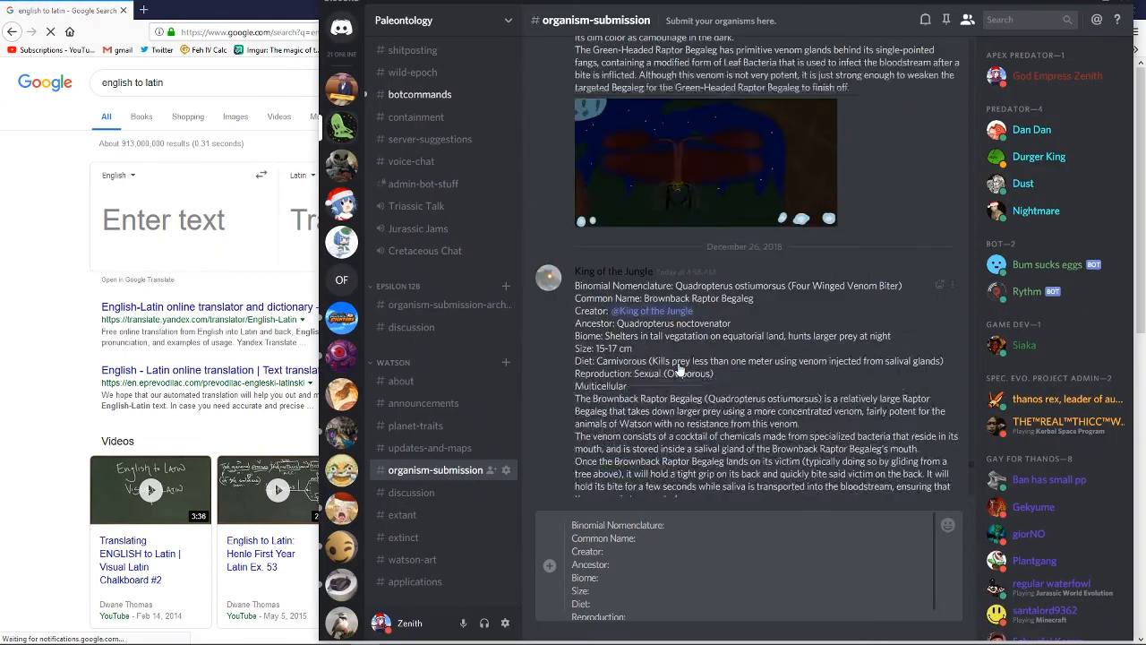
scroll(681, 363, "up", 15)
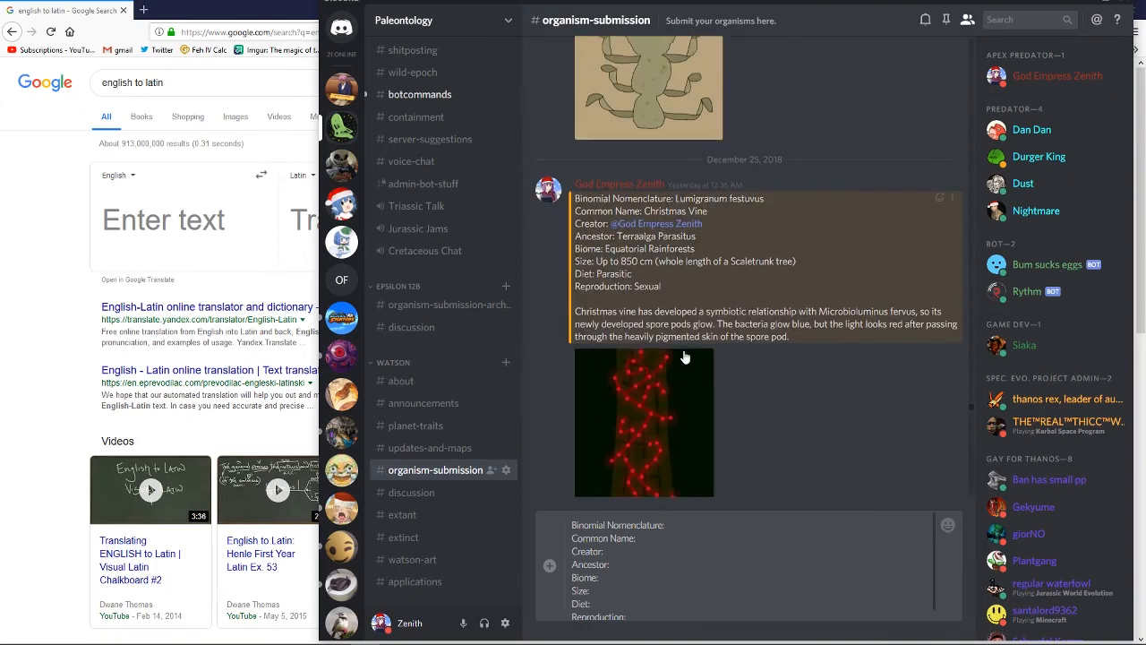
scroll(683, 356, "up", 15)
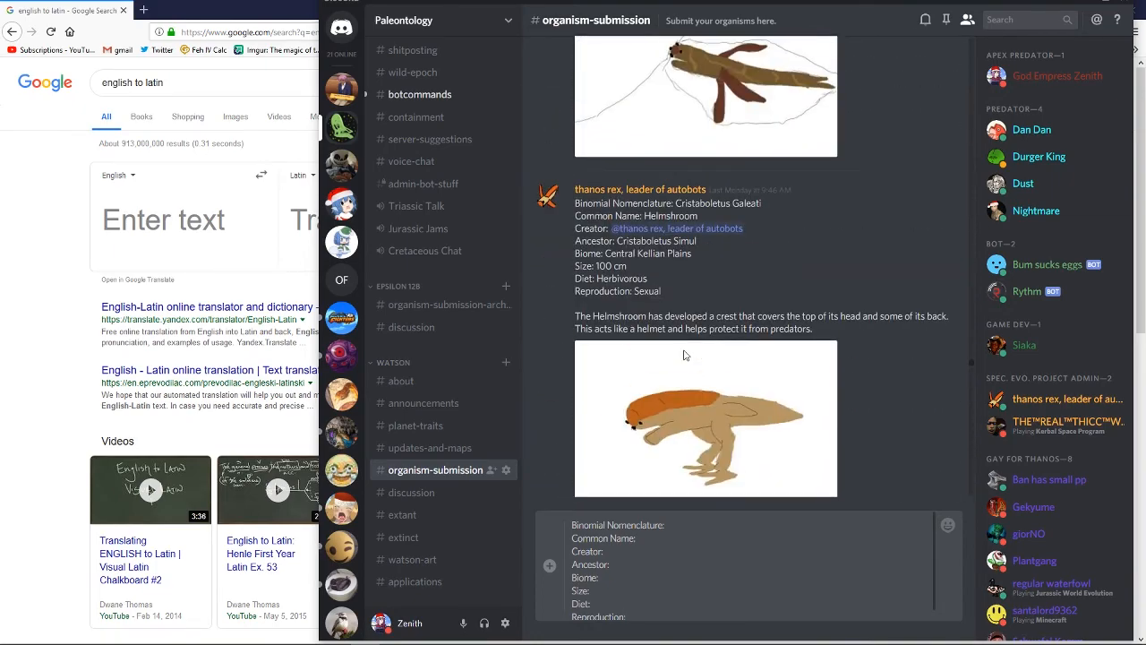
scroll(683, 355, "up", 10)
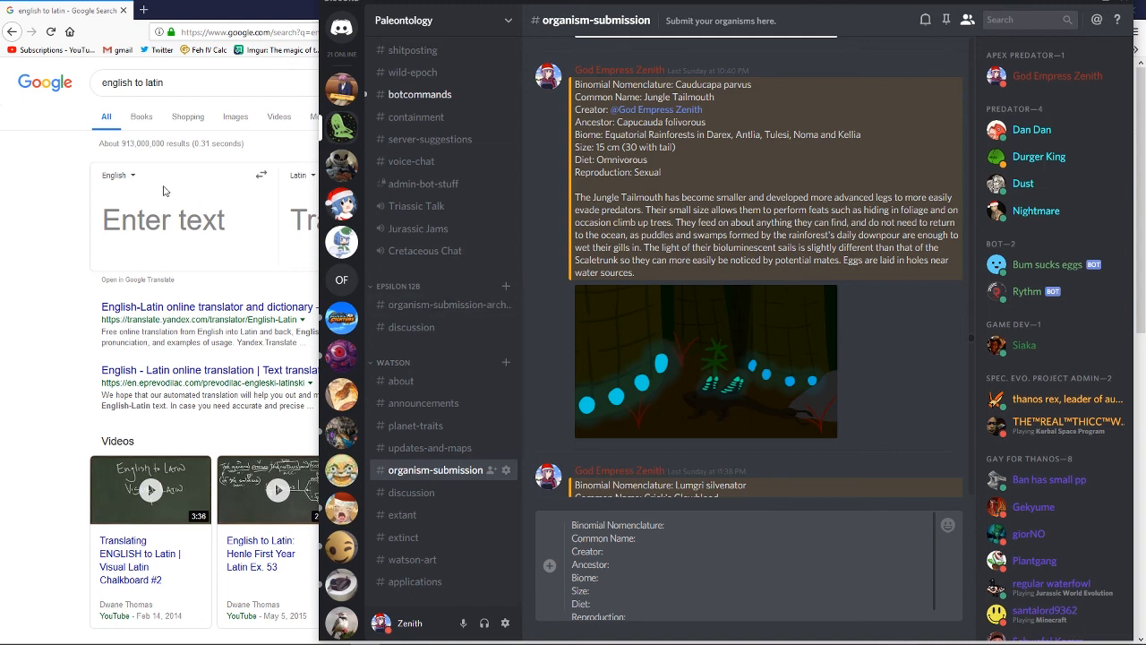
Step: Switch to Firefox and translate "glow" from English into Latin
left_click(183, 211)
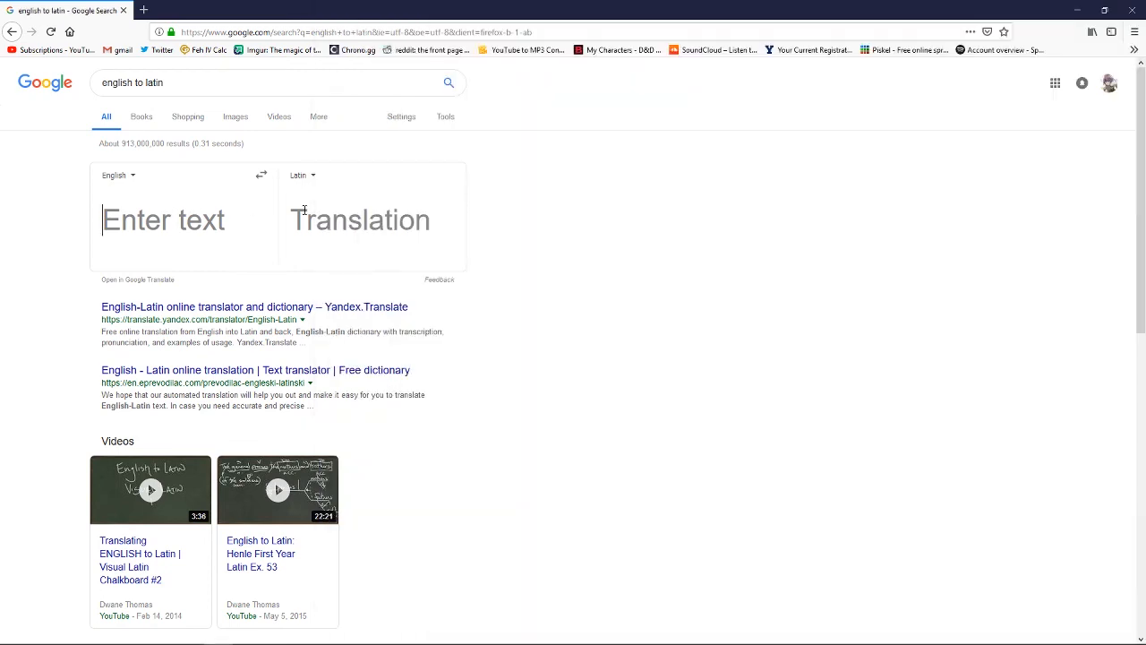
type("glow")
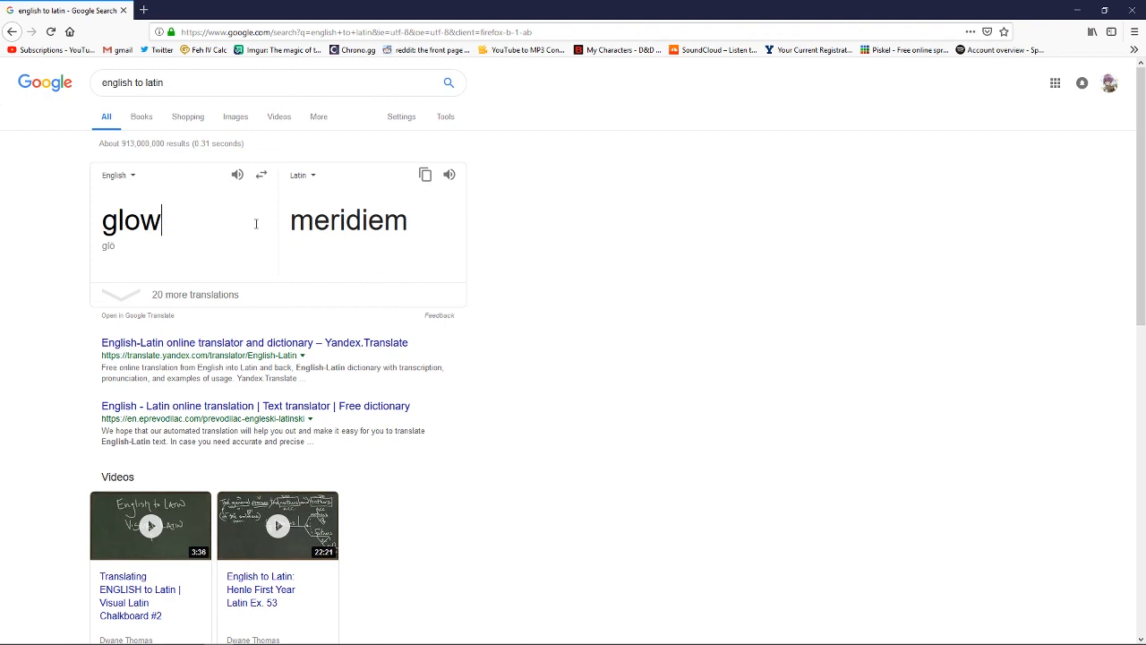
Step: Expand the additional Latin translations of "glow" and translate "fin" from English into Latin
left_click(133, 302)
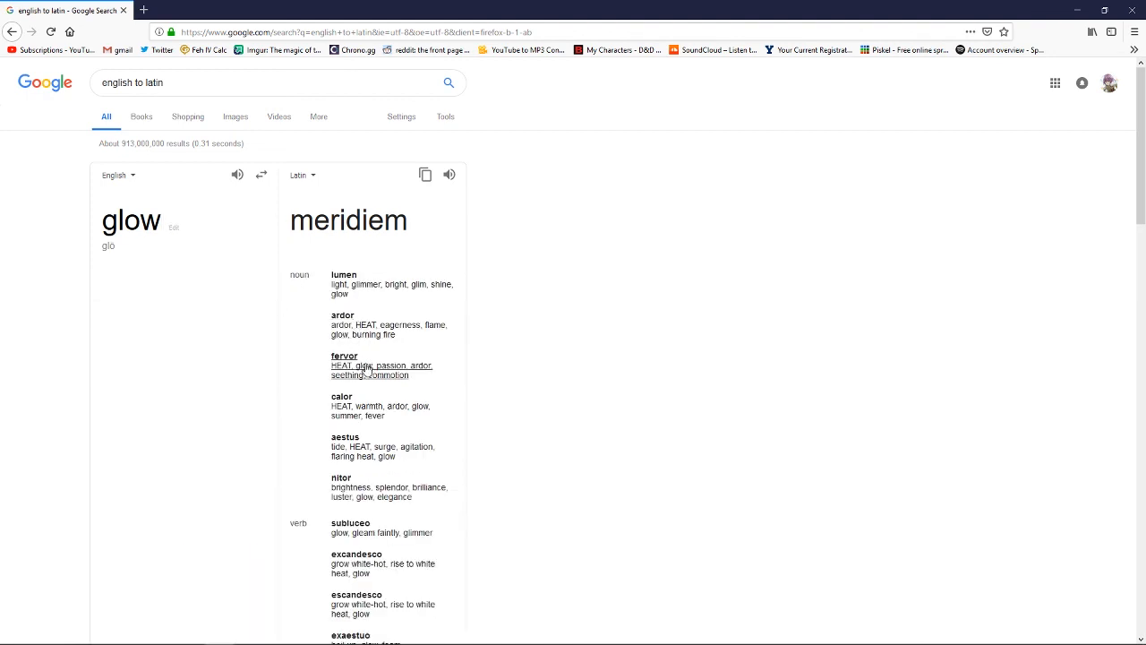
double_click(176, 217)
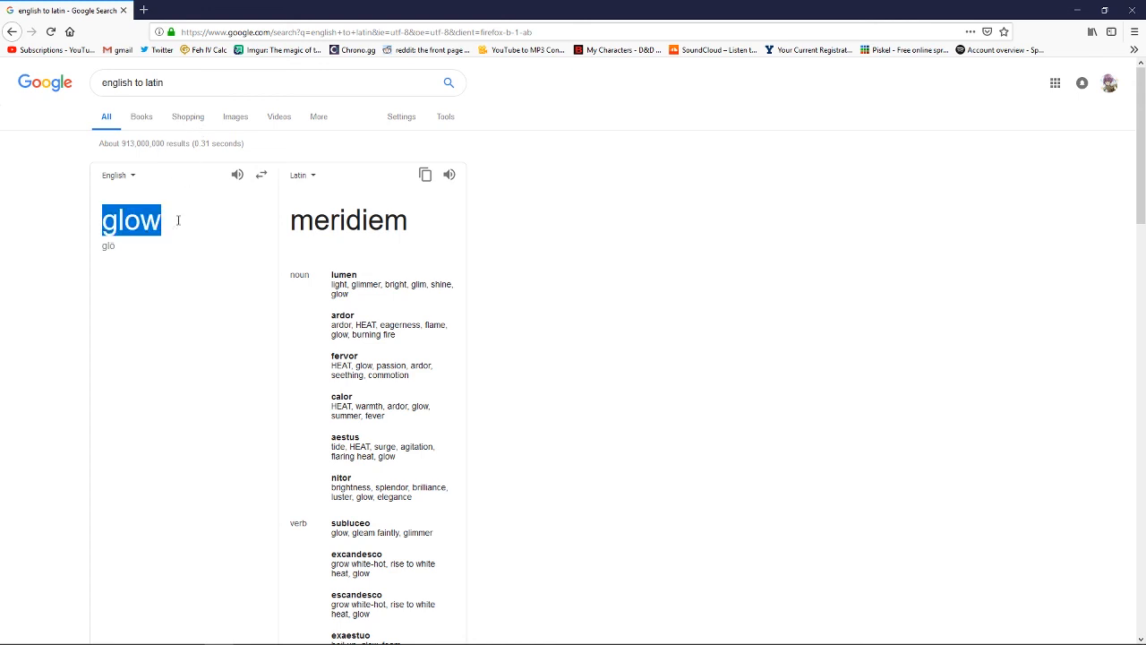
type("fin")
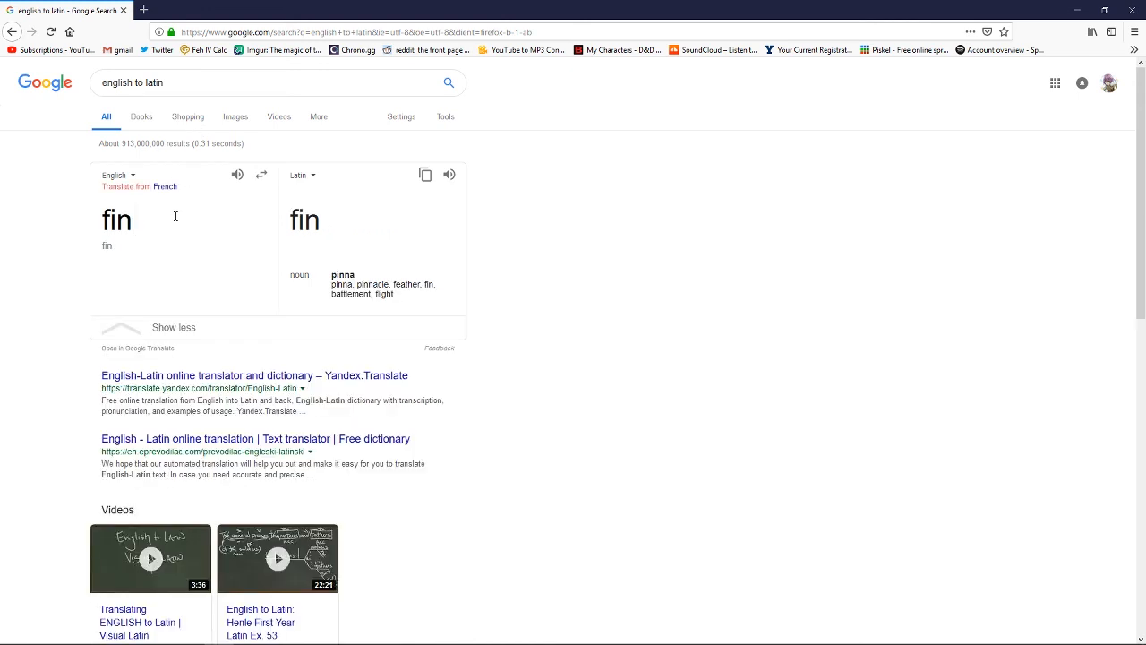
Step: Switch to Discord and enter Ardopinna as the genus after Binomial Nomenclature in the submission draft
key("alt+Tab")
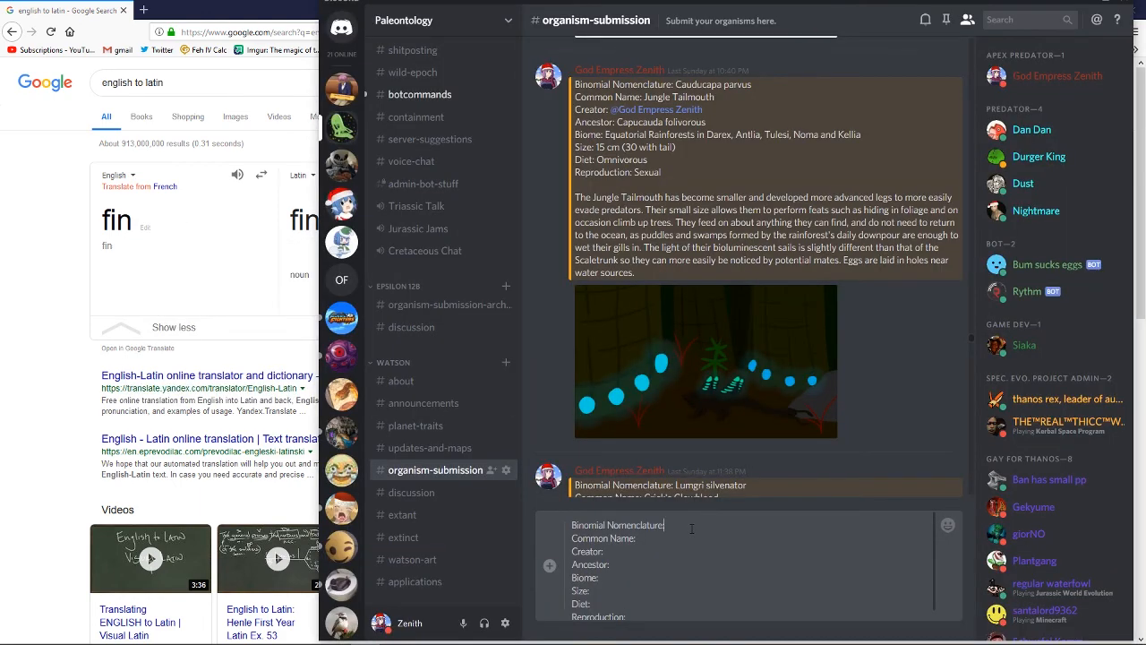
type("Ardopinna")
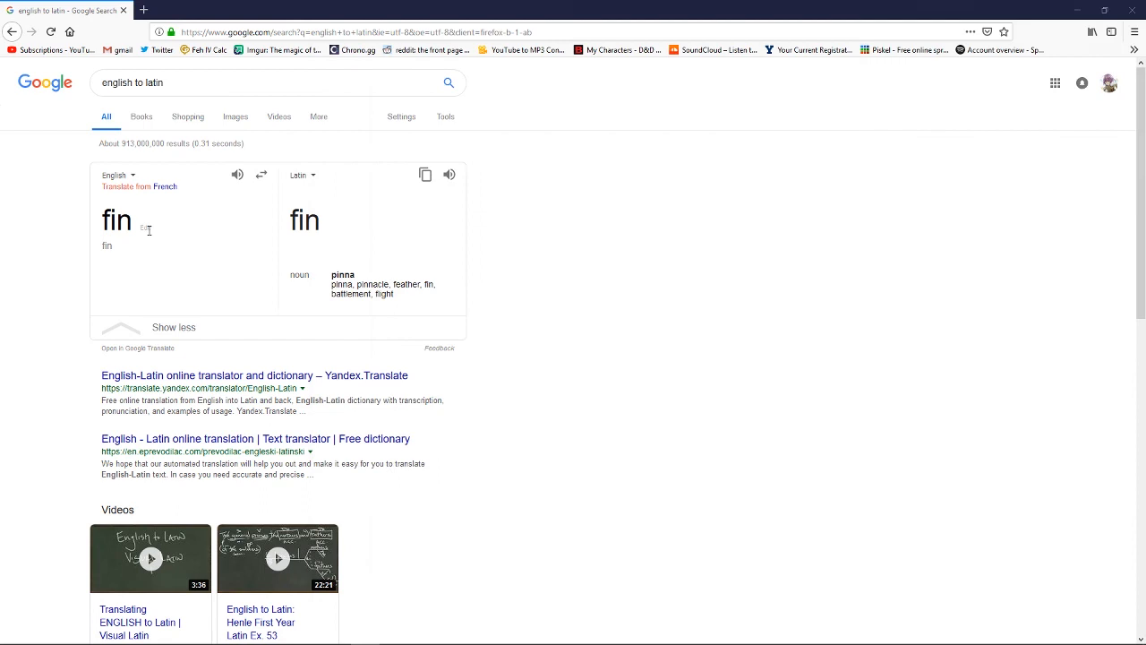
Step: Switch to Firefox and translate "tree" and "dwell" from English into Latin
left_click(148, 229)
double_click(149, 230)
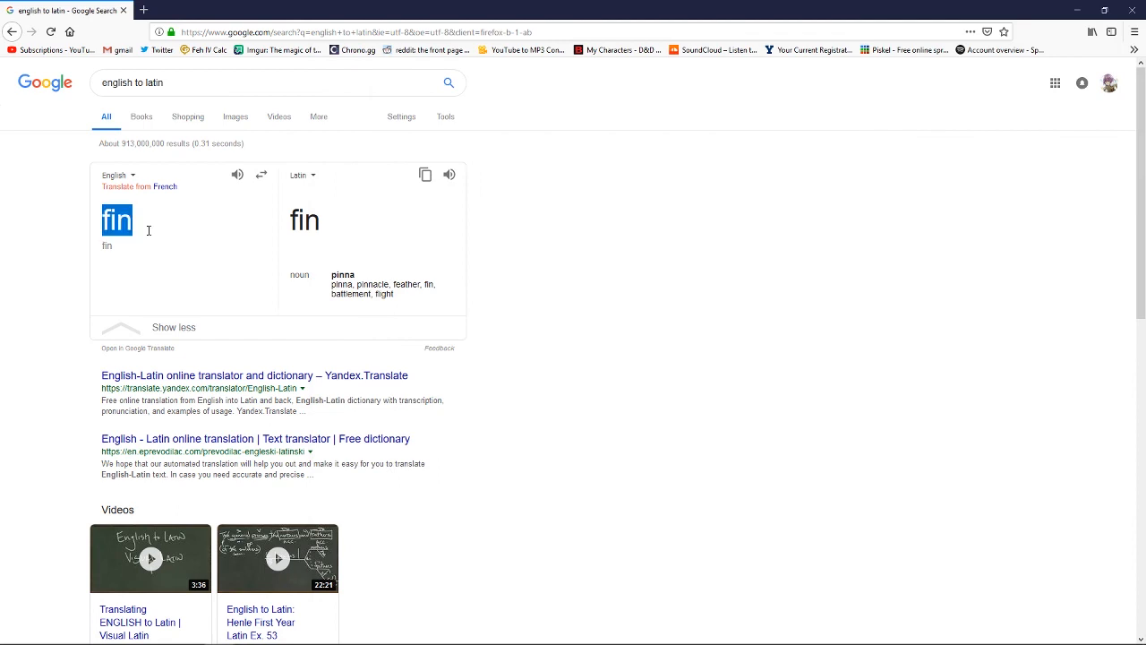
type("tree")
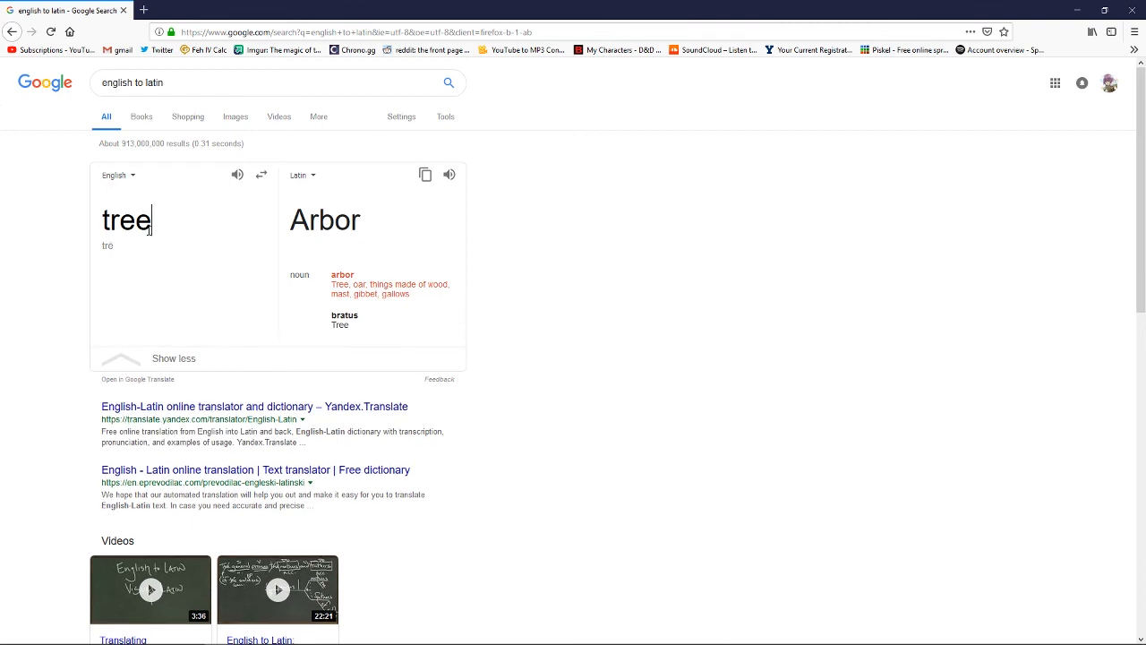
key("BackSpace")
key("BackSpace")
key("BackSpace")
key("BackSpace")
type("dwell")
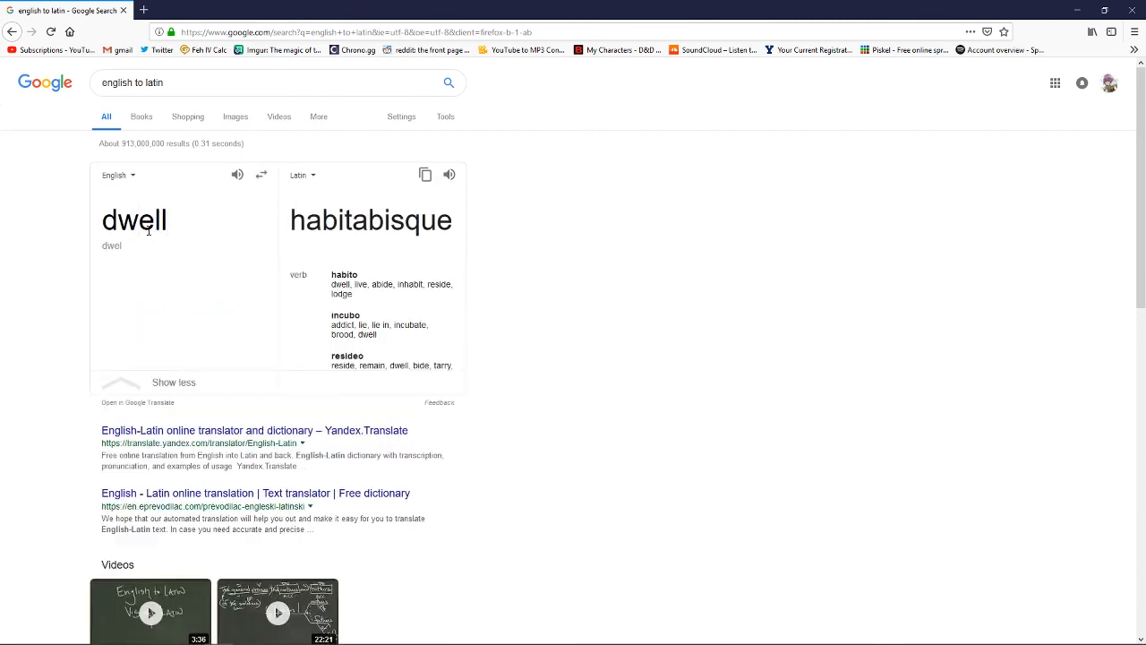
Step: Return to Discord and complete the binomial name with the species epithet arborhabitus
key("alt+Tab")
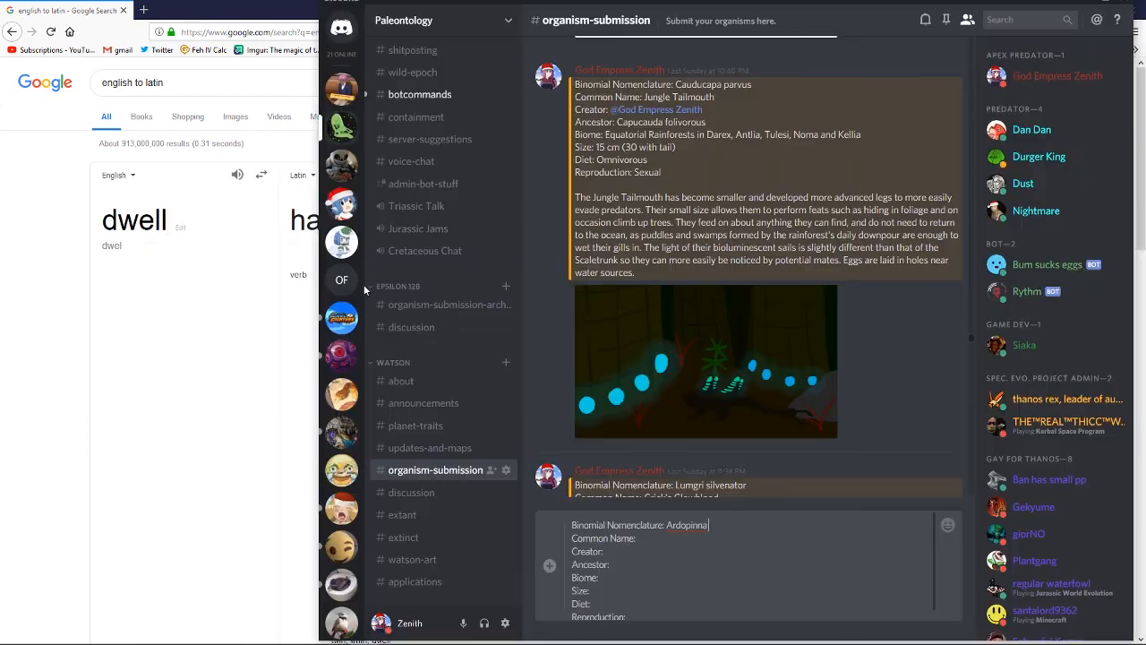
type("arborhabitus")
Step: Enter Arboreal Tailmouth as the Common Name and mention the creator's own account as Creator
left_click(707, 539)
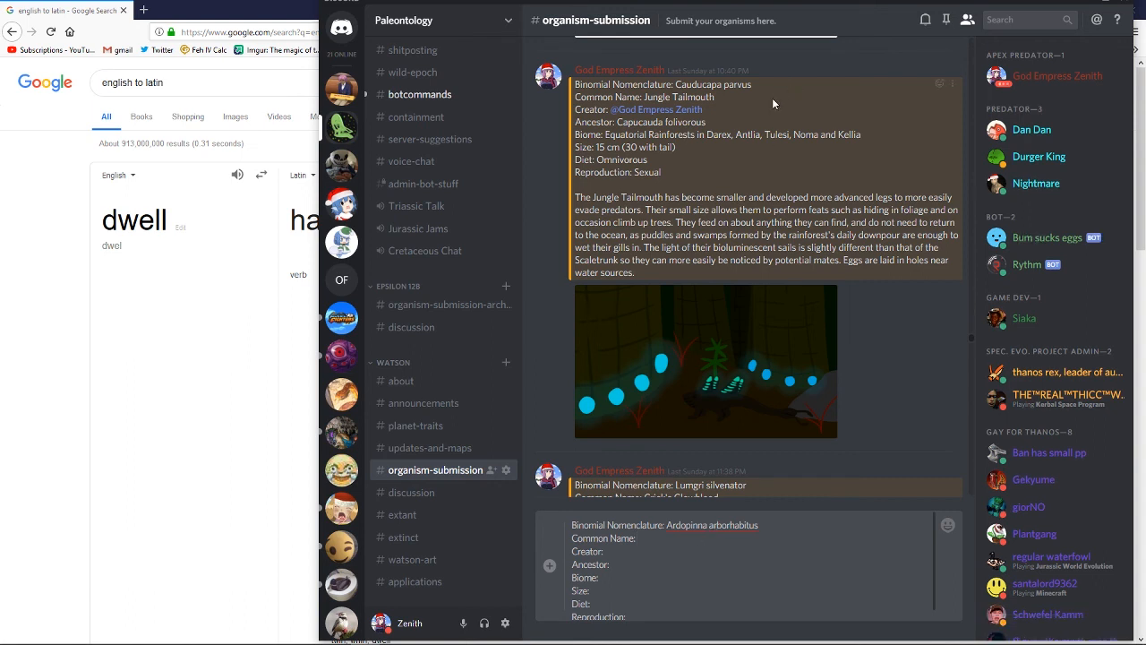
type("A")
type("rboreal")
type(" Tailmouth Creator:")
type(" @")
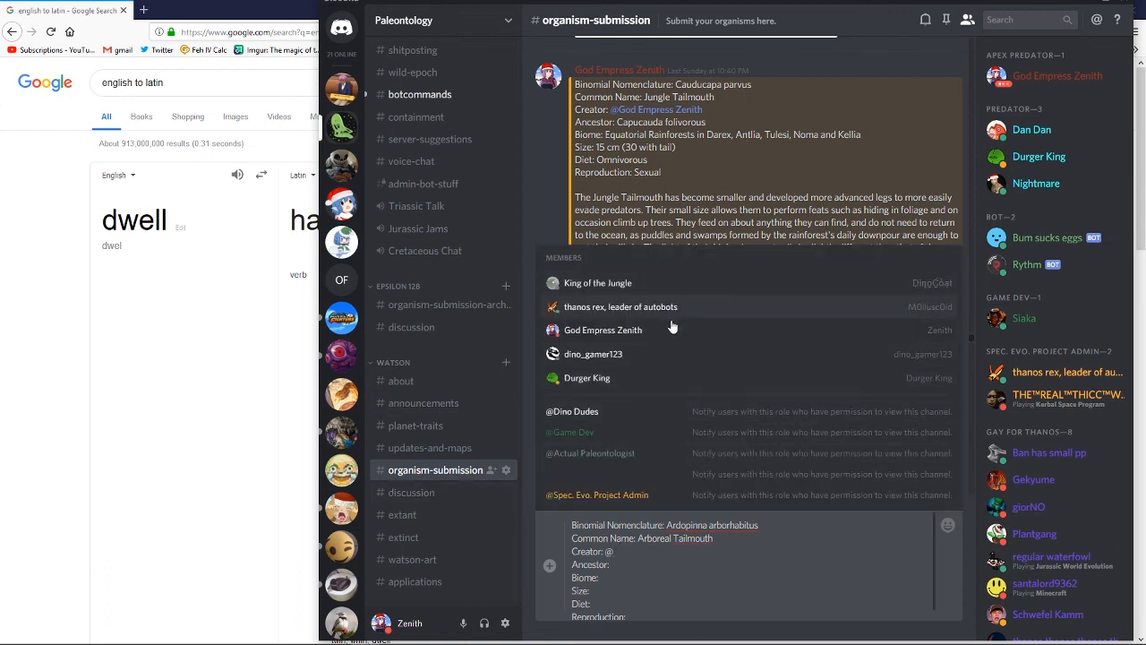
left_click(670, 325)
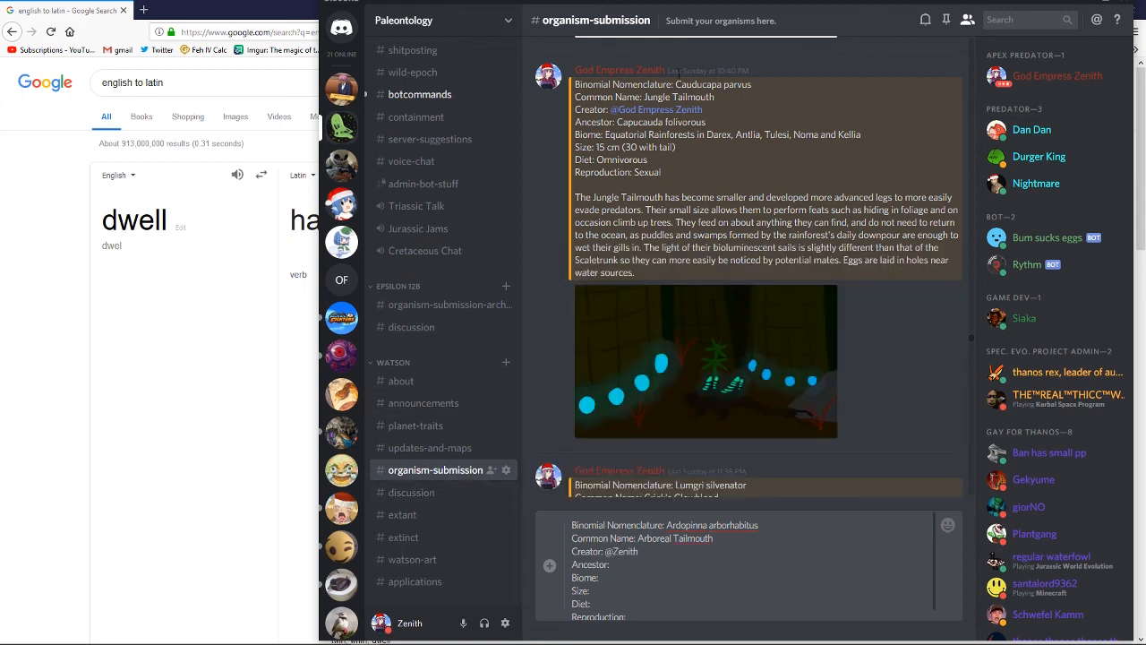
Step: Copy the name Cauducapa parvus from the earlier Jungle Tailmouth entry into the draft's Ancestor line
left_click_drag(677, 84, 754, 85)
key("ctrl+c")
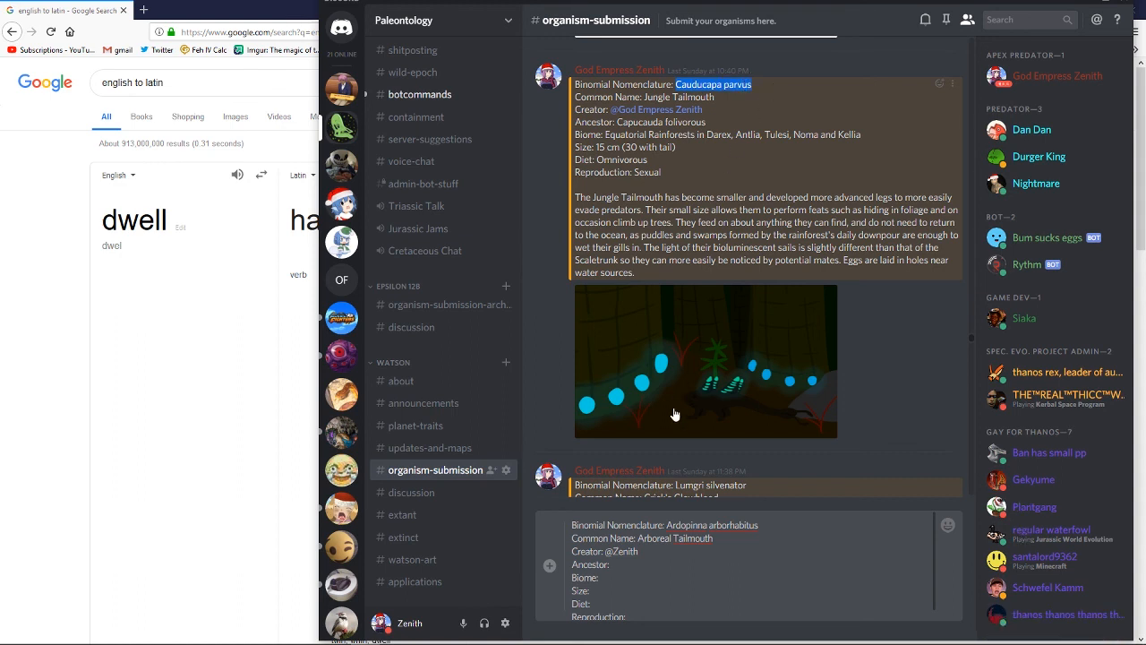
left_click(673, 564)
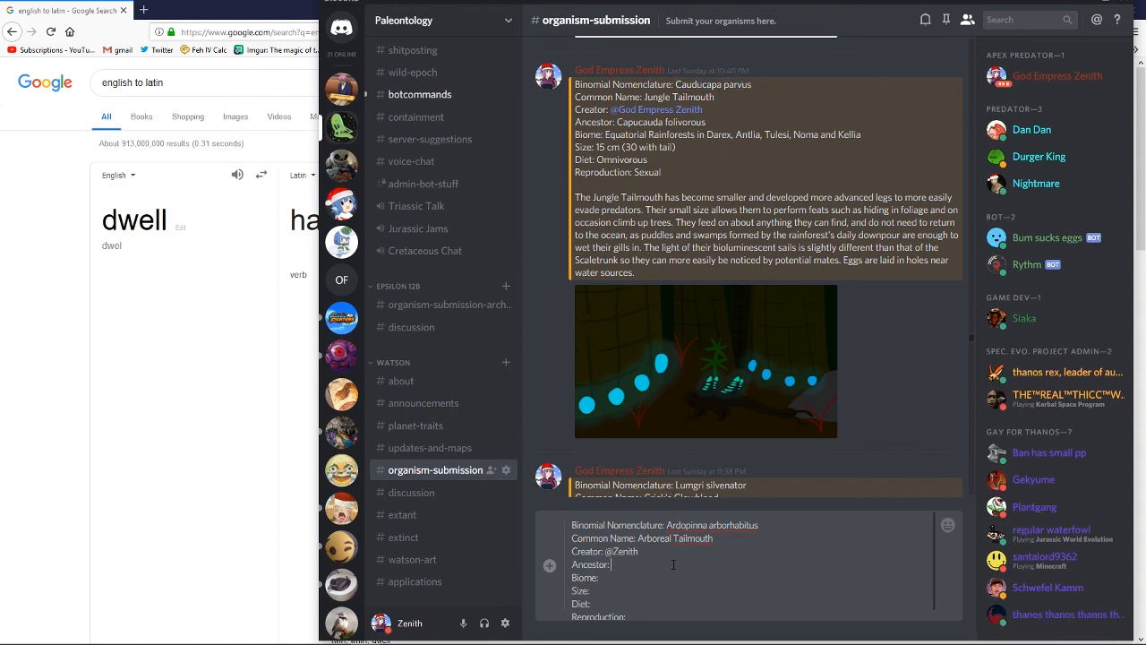
key("ctrl+v")
type(":")
Step: Copy the biome "Equatorial Rainforests in Darex, Antlia, Tulesi, Noma and Kellia" from the Jungle Tailmouth entry into the draft's Biome line
left_click_drag(606, 134, 864, 137)
key("ctrl+c")
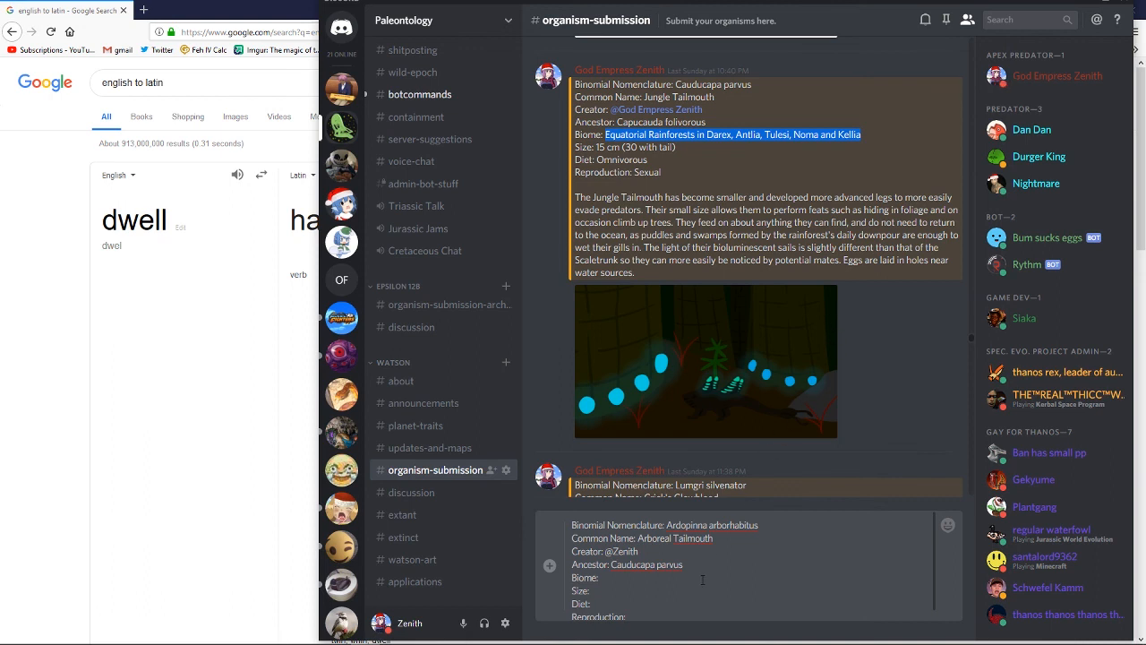
left_click(702, 579)
key("ctrl+v")
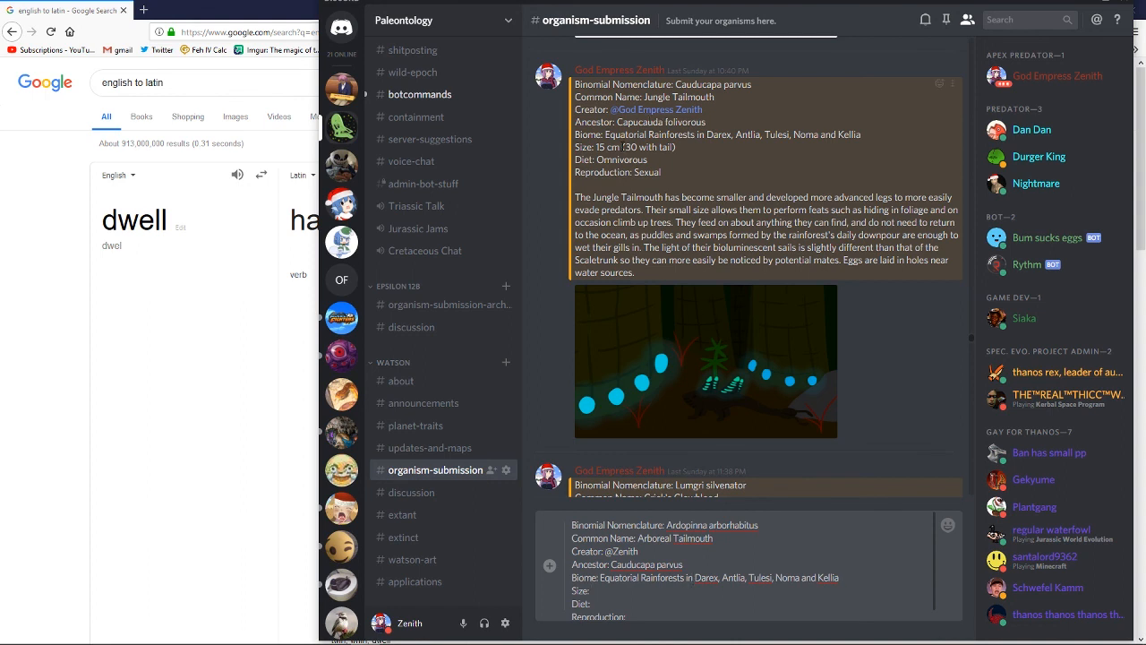
Step: Check the creature painting in Photoshop, then return to Discord and enter "20 cm (40 with tail)" as the Size
key("alt+Tab")
key("alt+Tab")
key("alt+Tab")
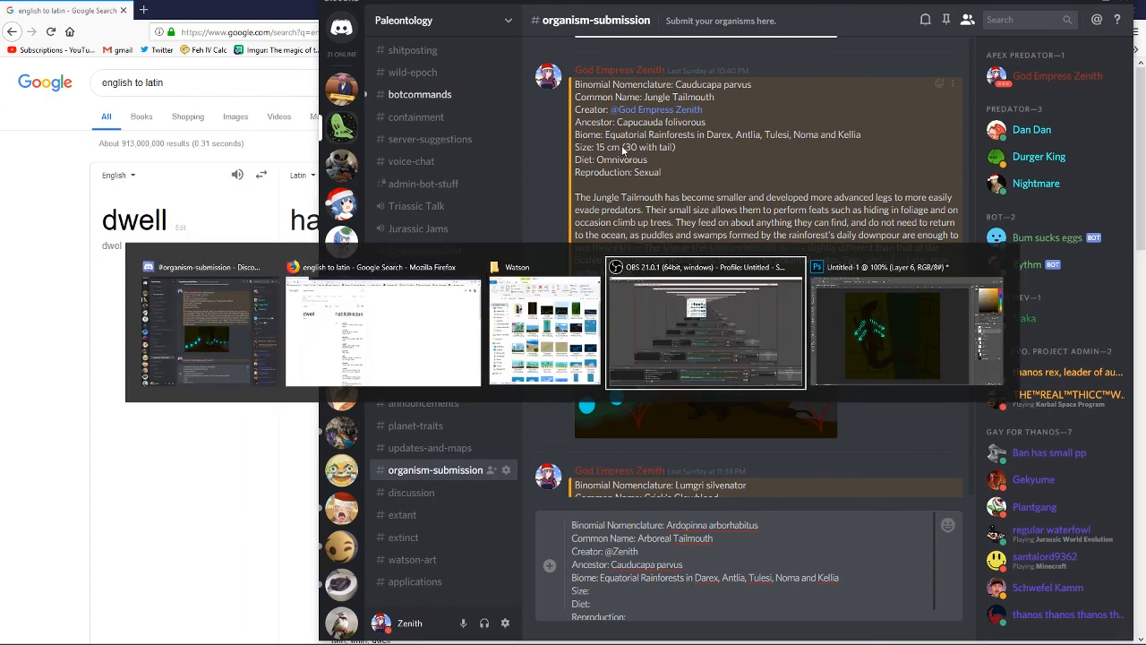
key("alt+Tab")
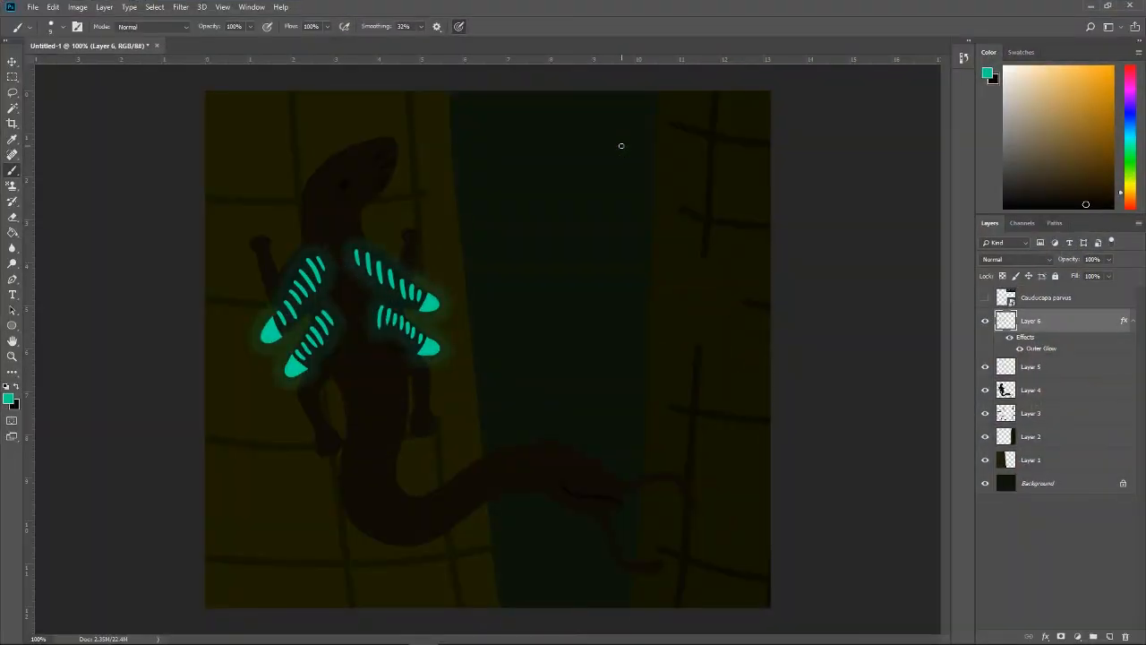
key("alt+Tab")
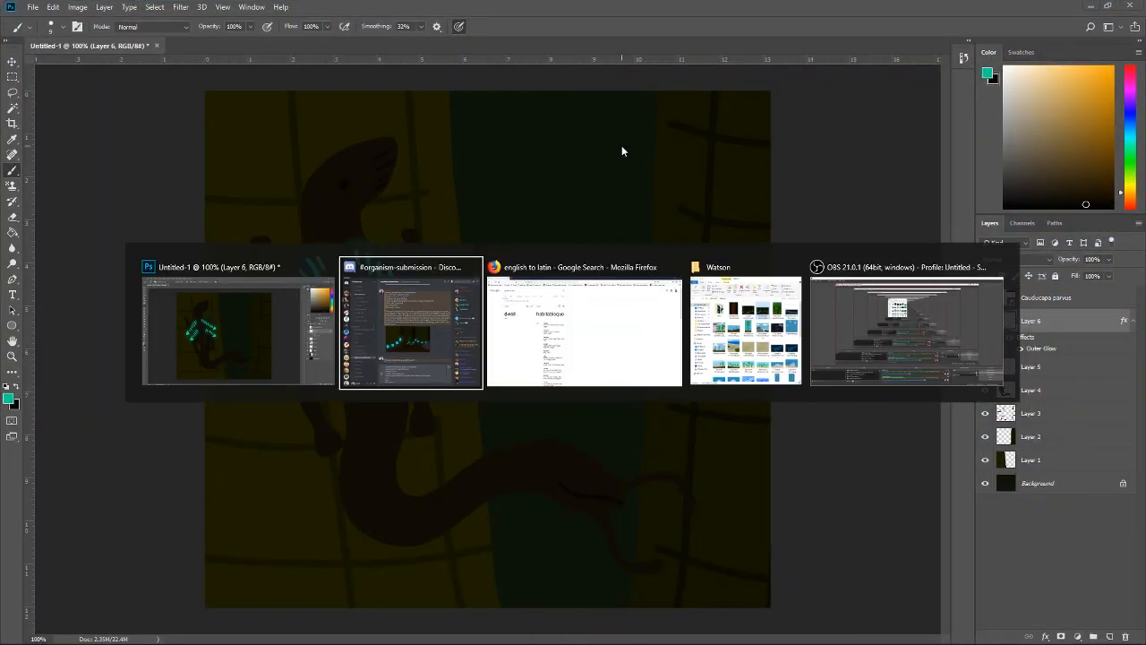
type("20 cm")
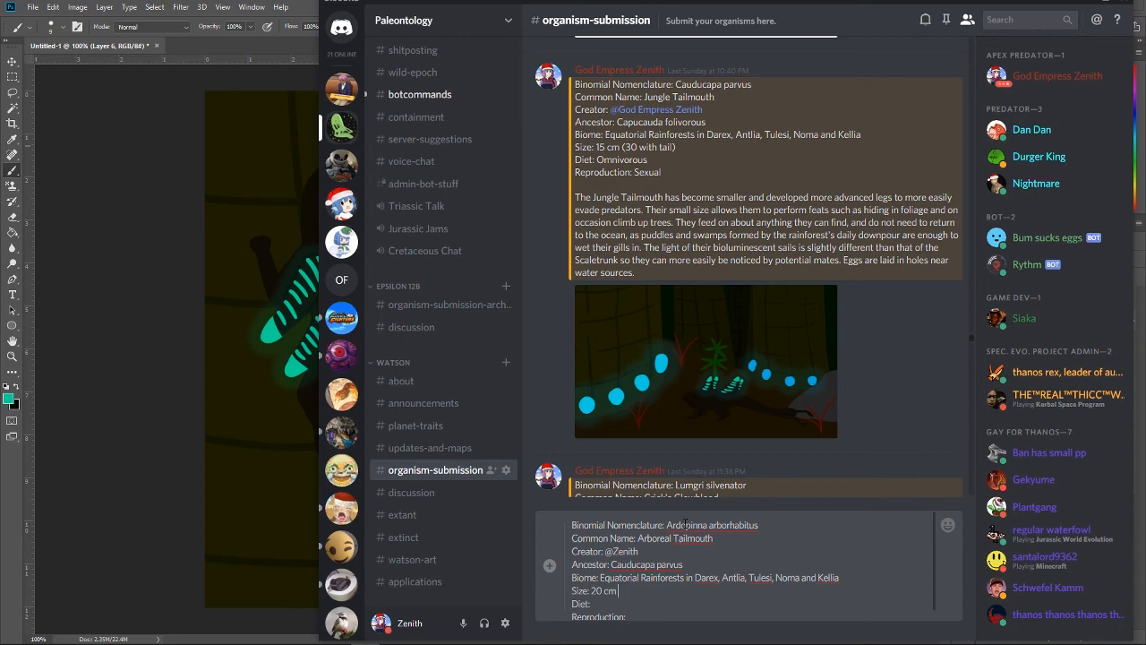
type(" (40 with tail)")
Step: Look at the painting in Photoshop again, then review earlier organism submissions in the Discord channel
key("alt+Tab")
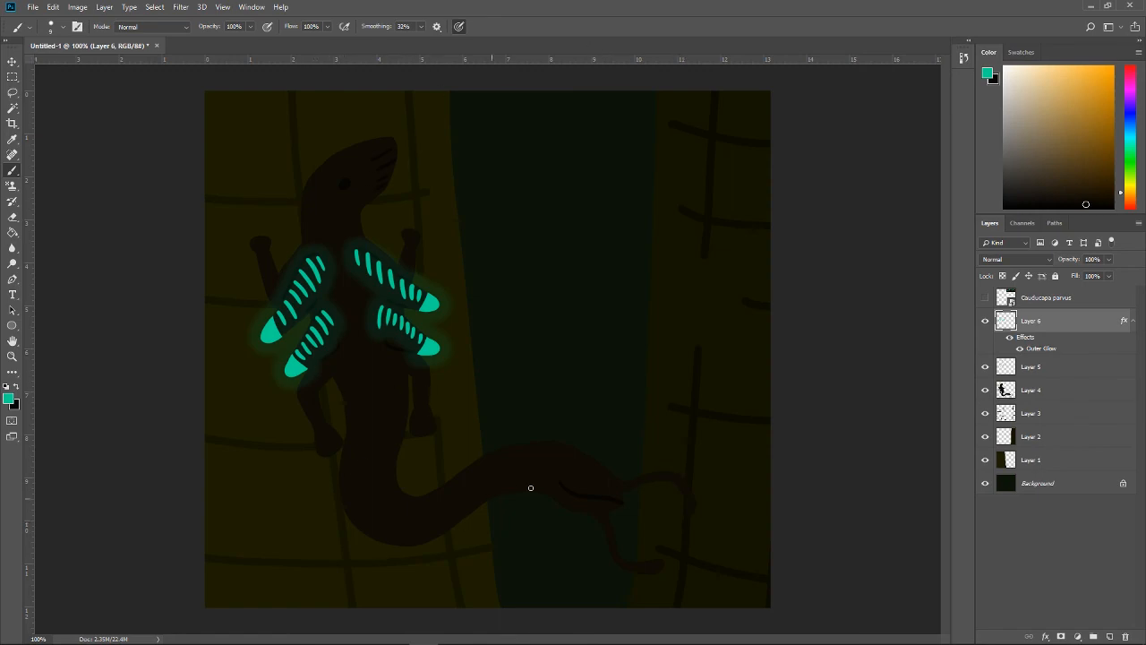
key("alt+Tab")
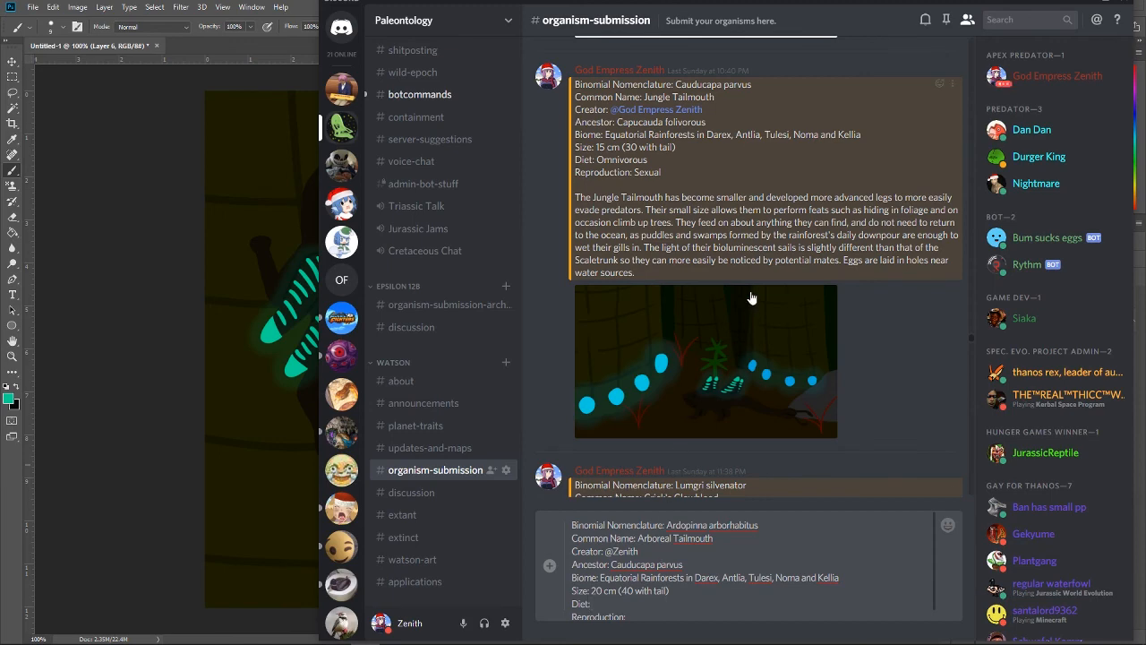
scroll(750, 293, "up", 3)
scroll(751, 293, "up", 10)
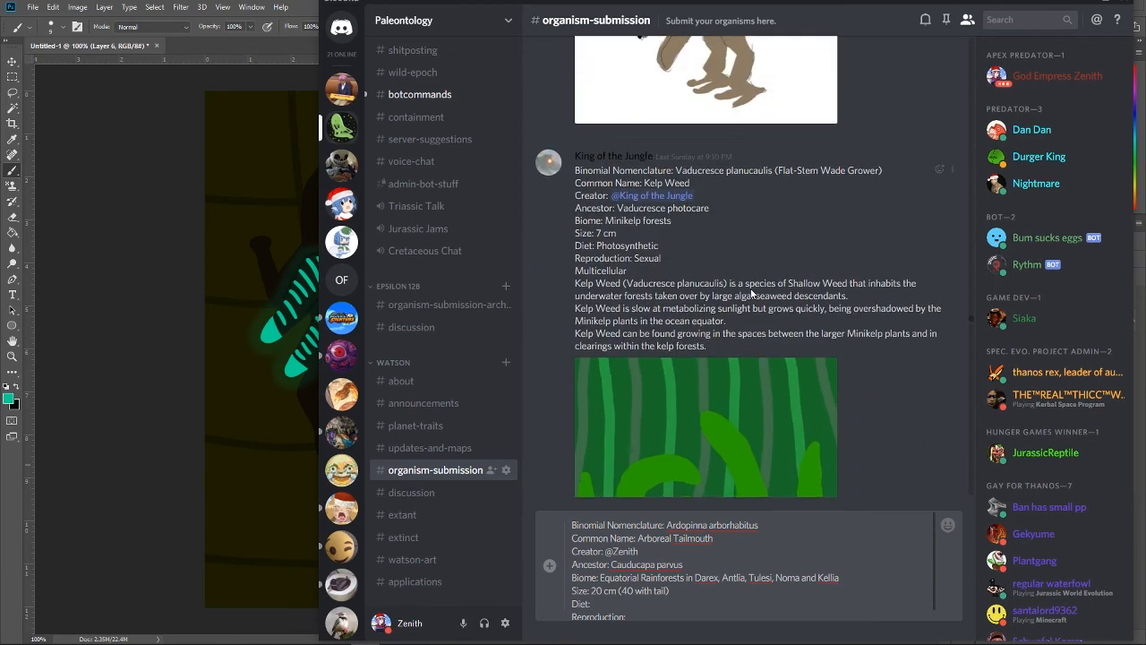
scroll(751, 292, "up", 6)
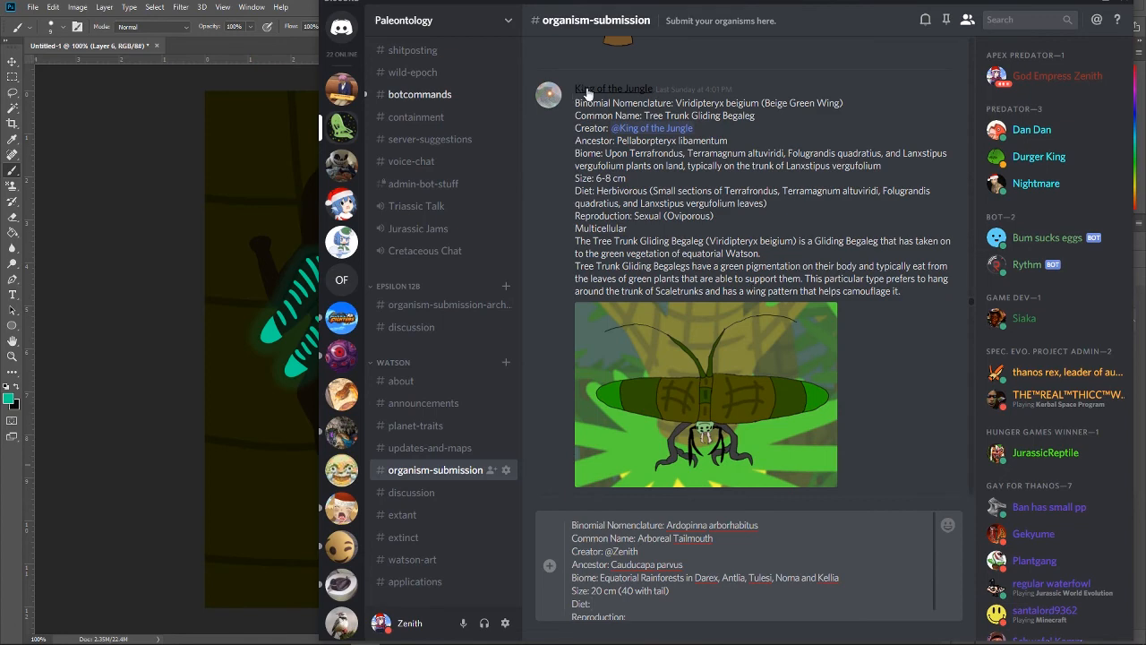
scroll(743, 223, "down", 10)
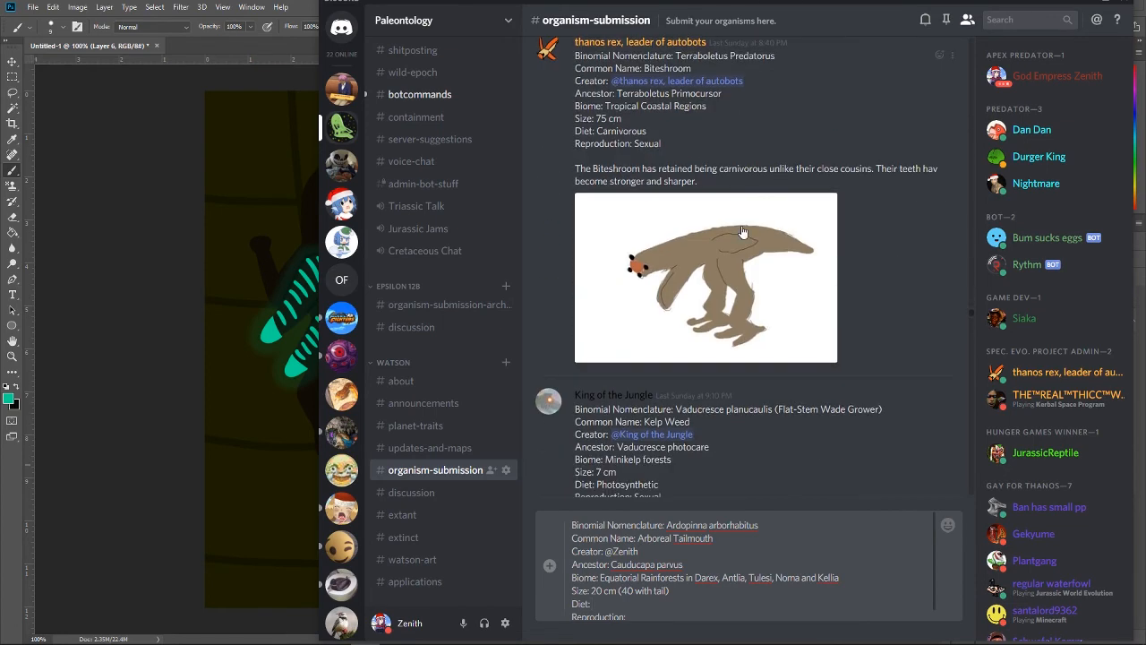
scroll(729, 237, "down", 12)
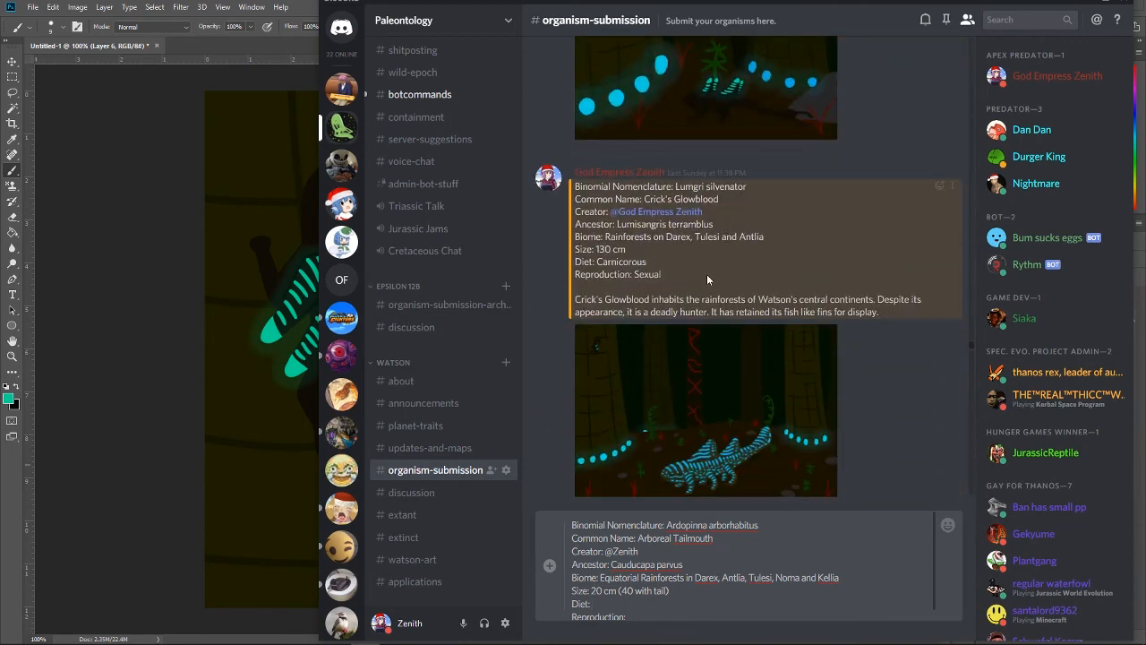
Step: Enter "Carnivorous (Mainly begalegs" on the draft's Diet line, with a capital M in Mainly
type("Carnivorous (mainly begalegs")
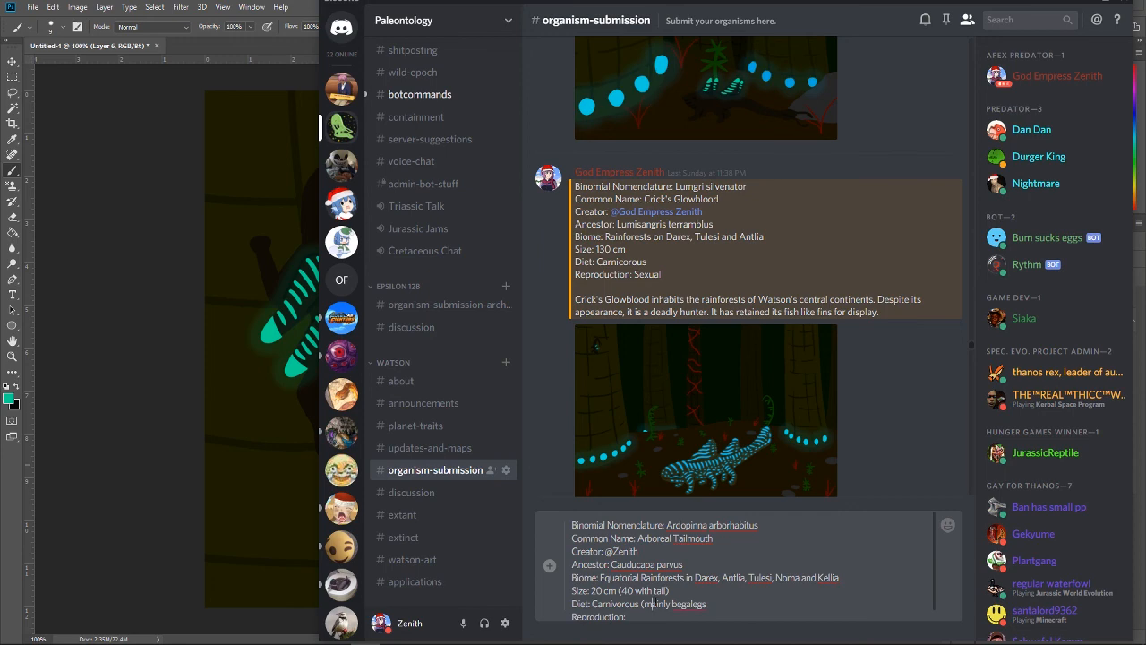
left_click(652, 603)
key("BackSpace")
type("M")
Step: Look through neighbouring submissions, then correct the Diet line to end with "(Mainly Begalegs)"
scroll(685, 303, "up", 2)
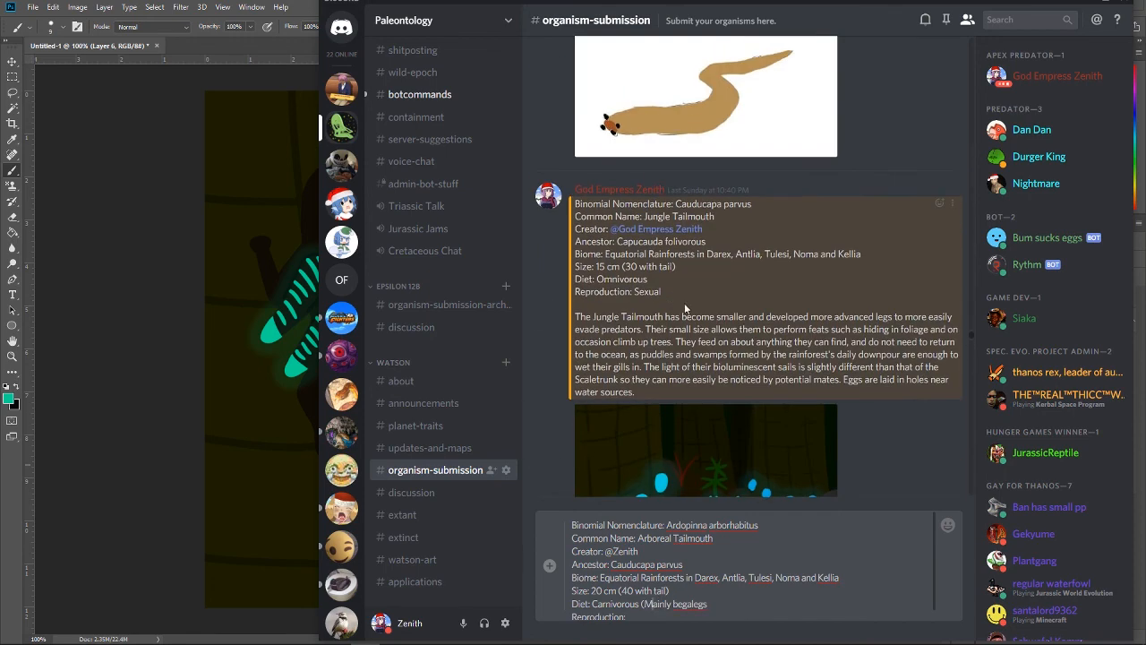
scroll(684, 303, "down", 3)
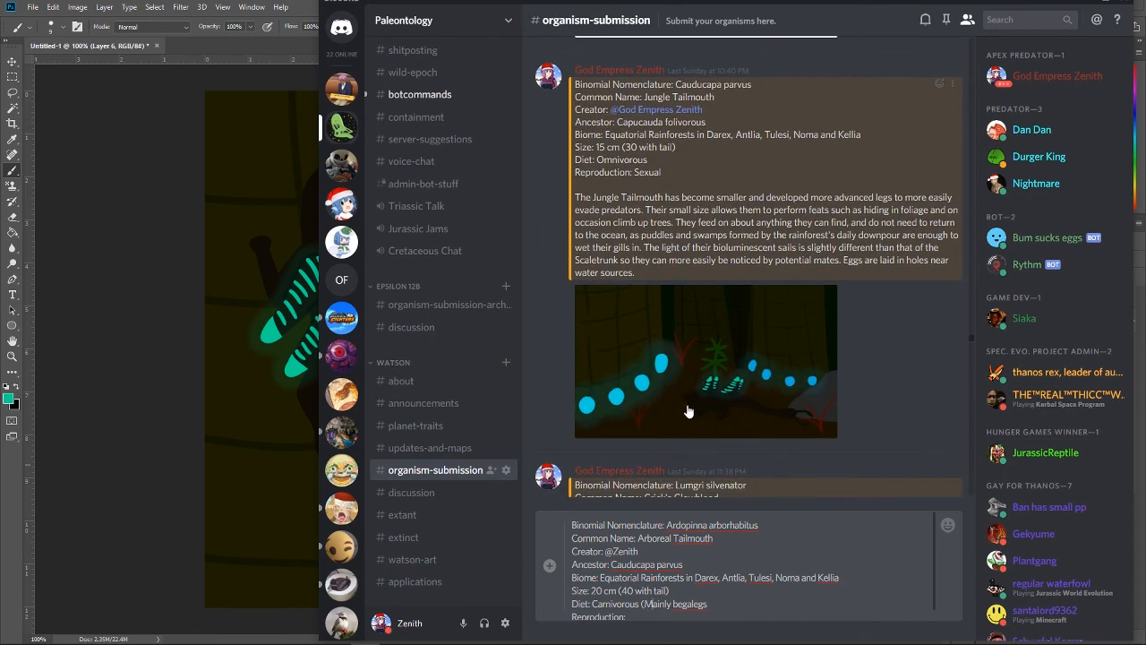
scroll(688, 411, "down", 15)
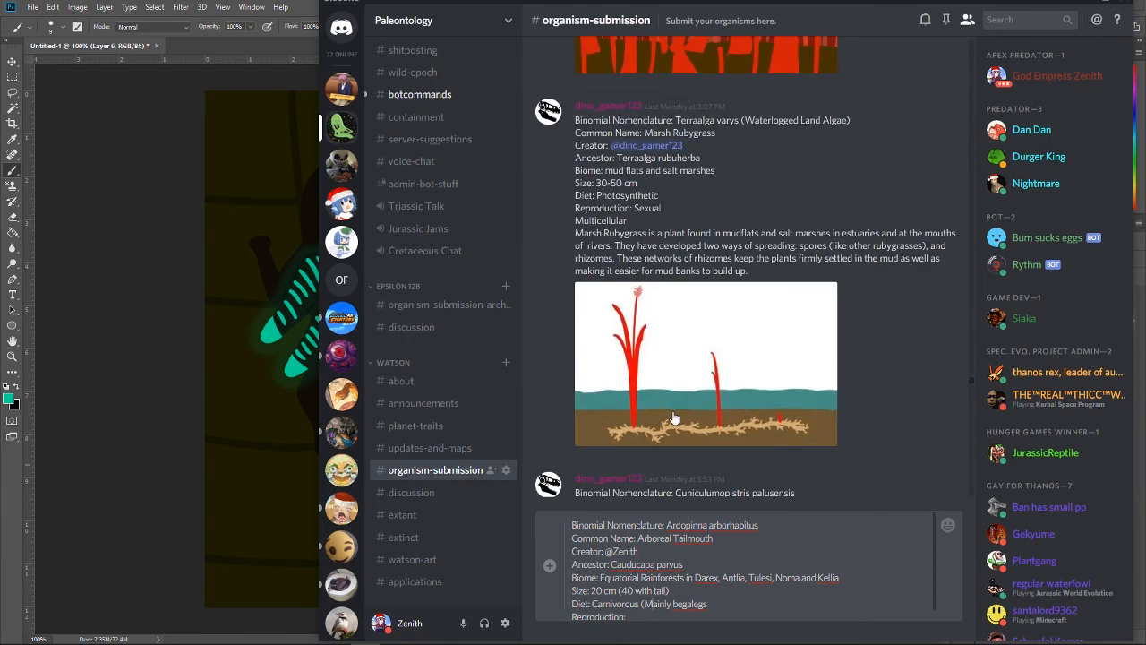
scroll(674, 419, "down", 9)
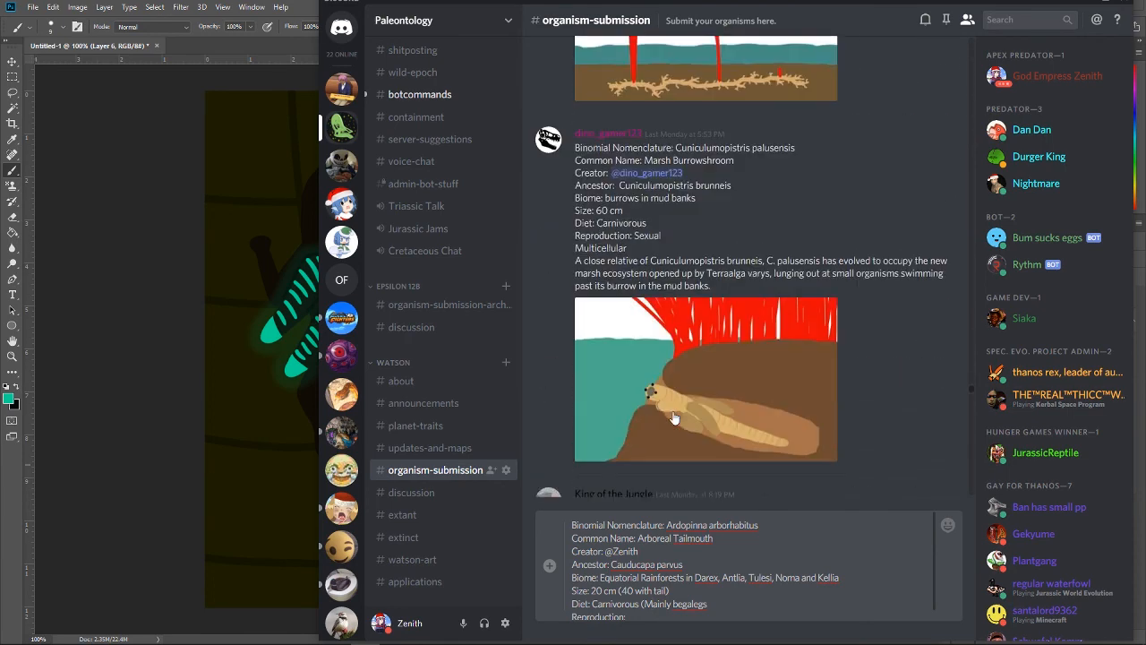
right_click(698, 602)
left_click(714, 604)
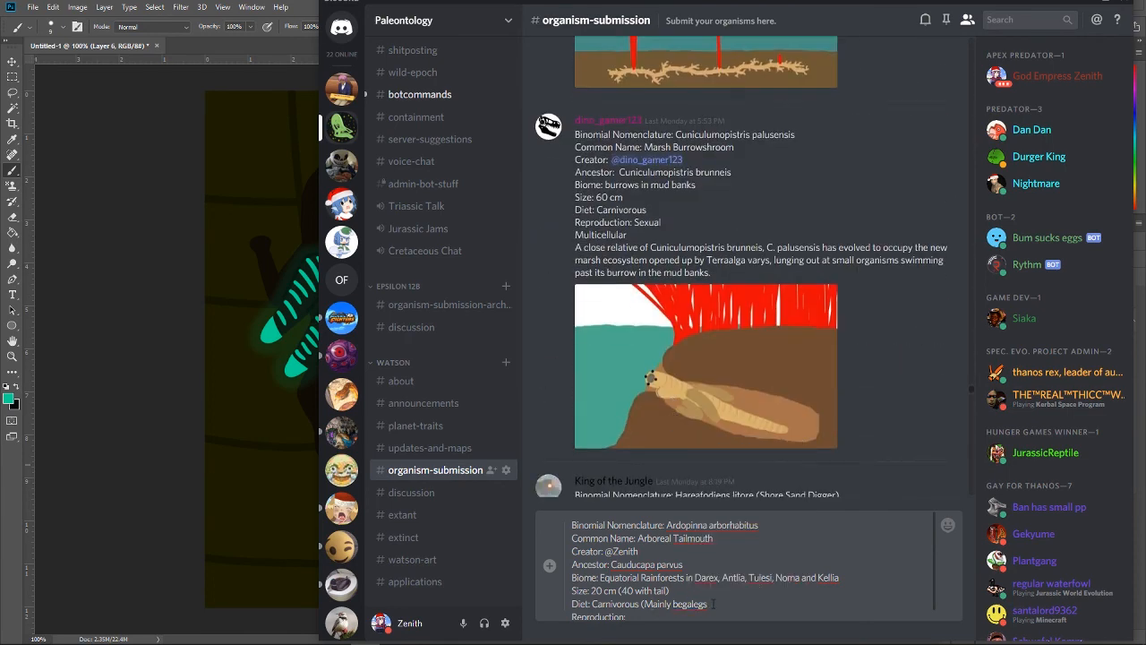
key("BackSpace")
type(")")
key("BackSpace")
type("b")
key("BackSpace")
type("B")
Step: Enter "Sexually" as the Reproduction and add blank lines below it for the description
scroll(678, 608, "down", 1)
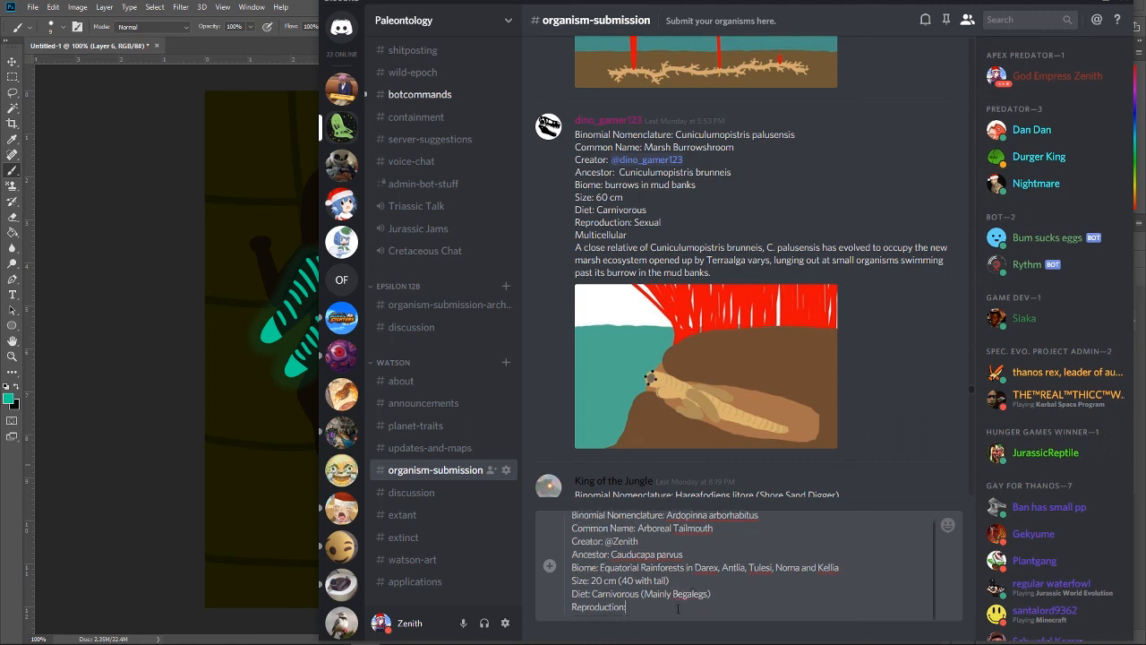
type("Sexually")
key("shift+Return")
key("shift+Return")
Step: Start the description below the Reproduction line with "The Arboreal Tailmouth", reusing the draft's common name
scroll(631, 569, "up", 1)
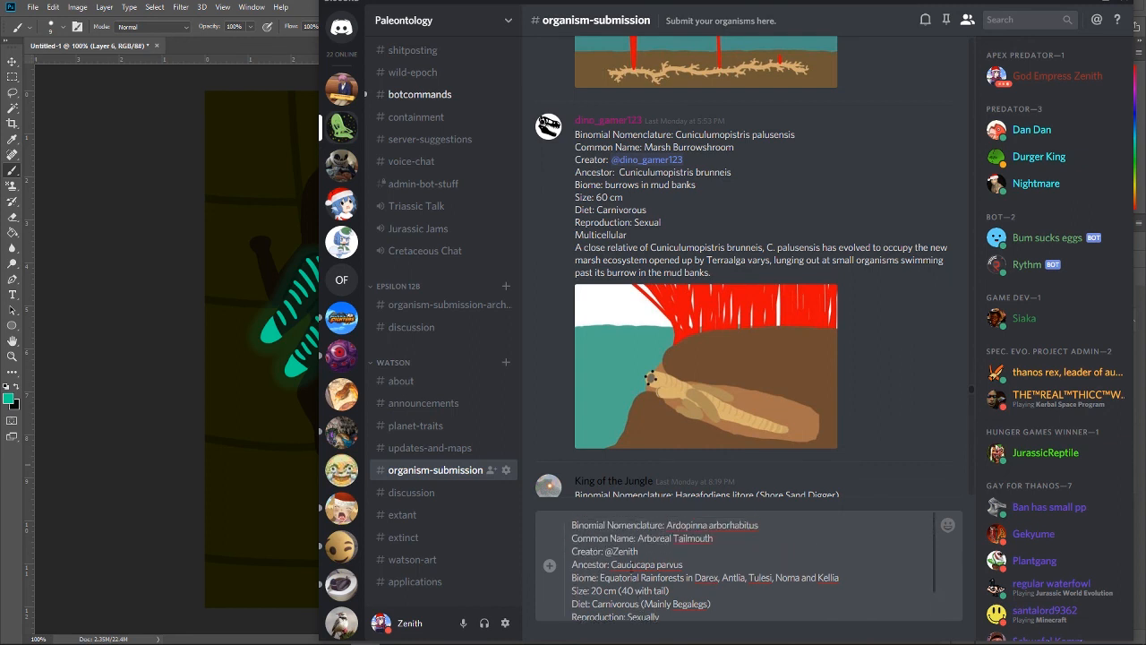
scroll(648, 525, "down", 2)
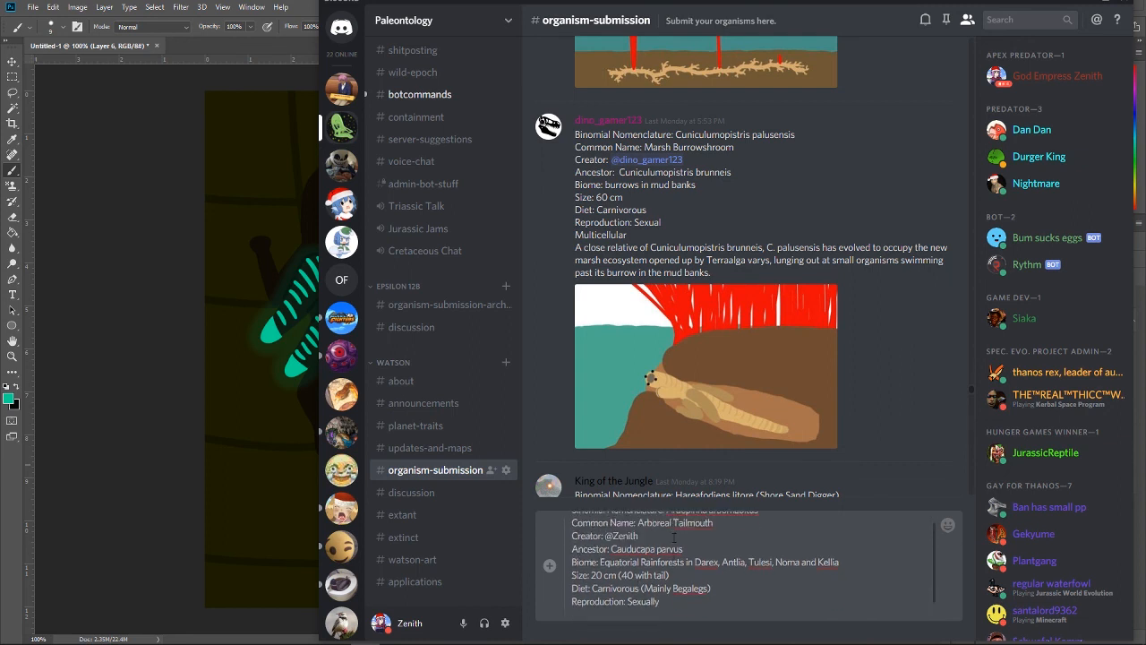
scroll(648, 526, "up", 2)
left_click_drag(638, 538, 714, 539)
key("ctrl+c")
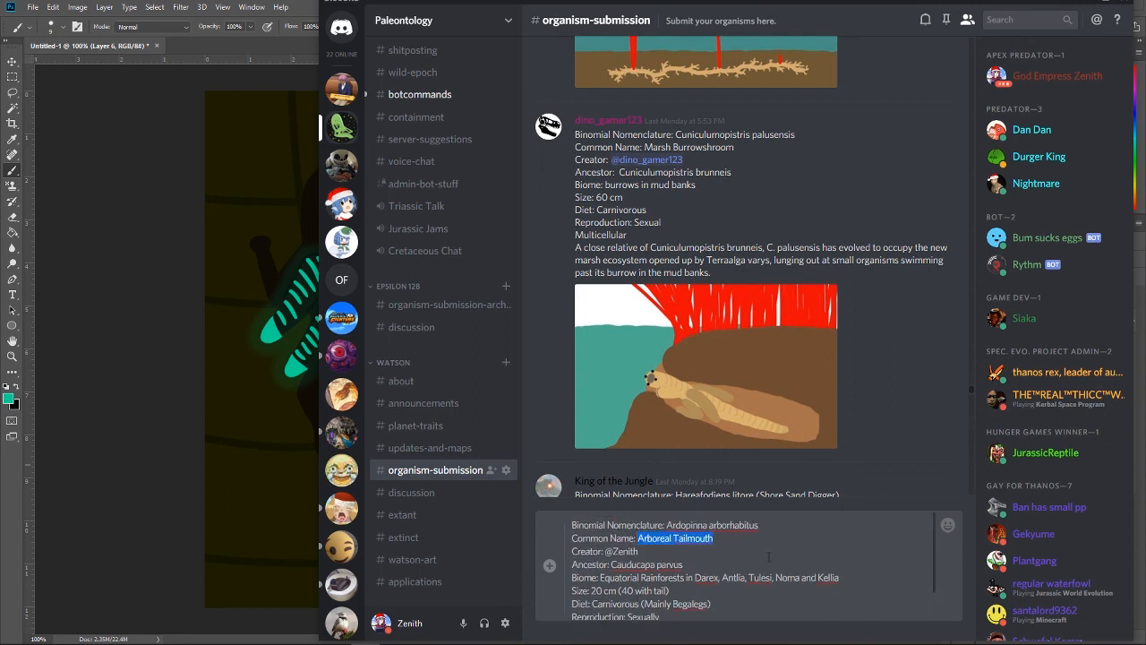
scroll(727, 582, "down", 2)
type("The")
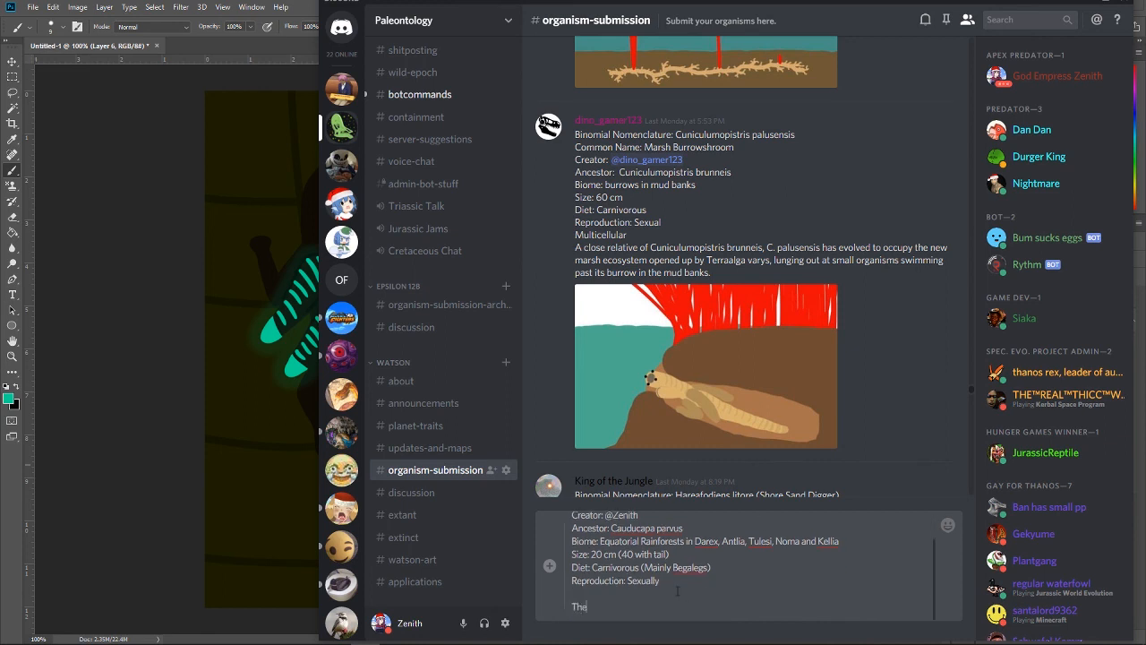
key("ctrl+v")
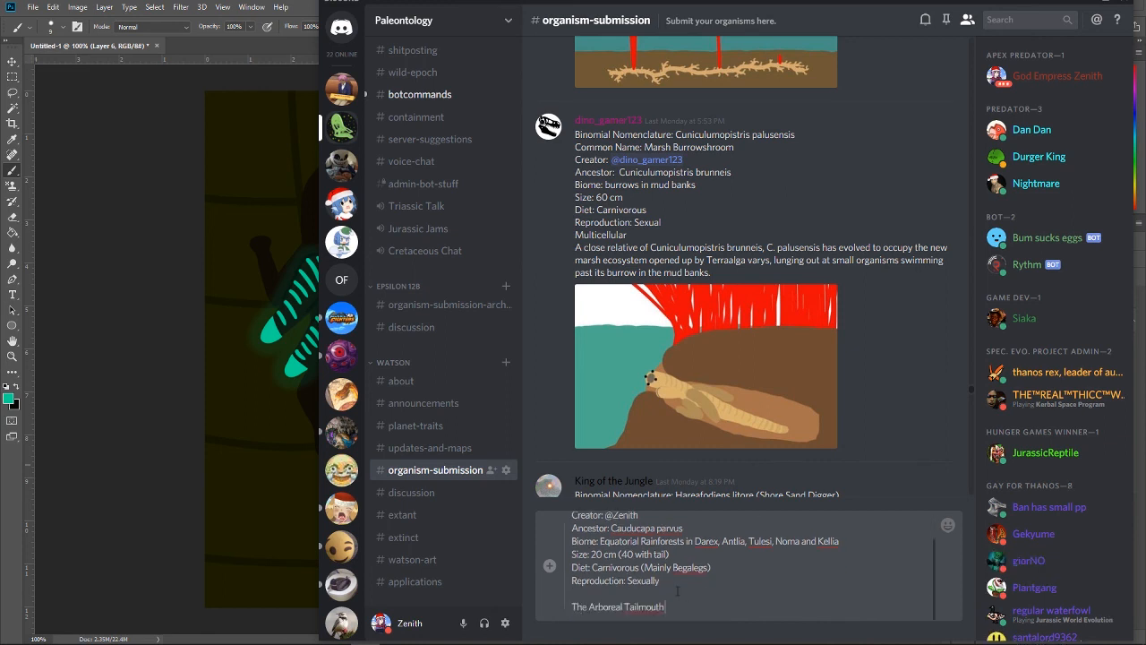
Step: Complete the opening description sentence with "spends most of its life in the trees of Watson's equatorial rainforests."
type("spends most of its life in the trees of Watson's")
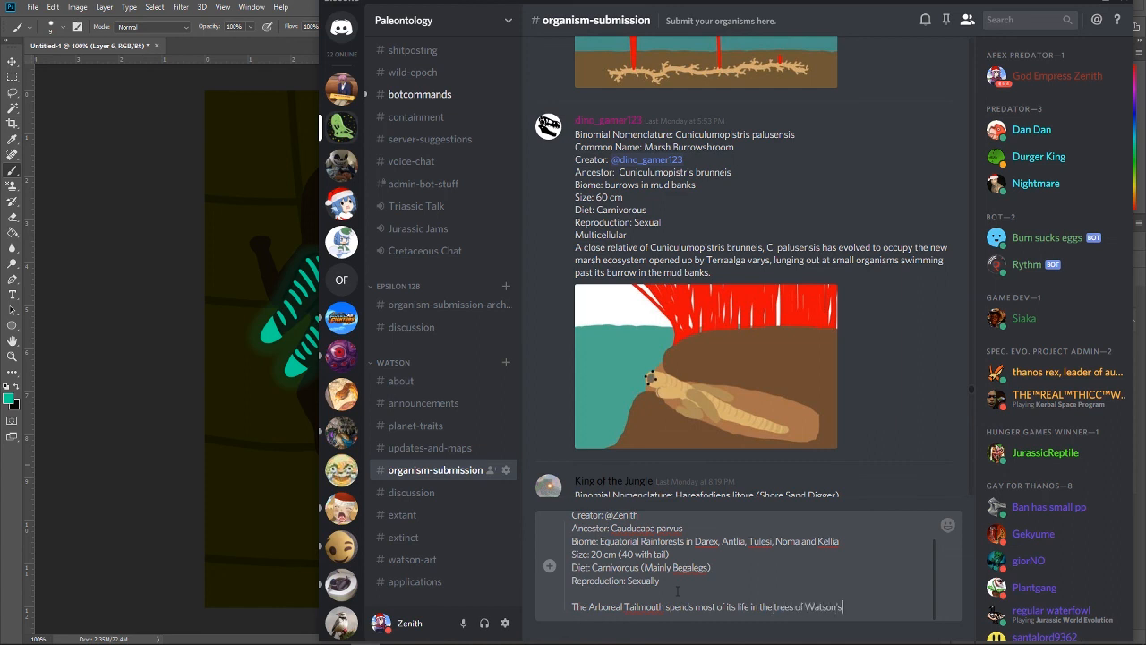
type(" equatorial rainforests.")
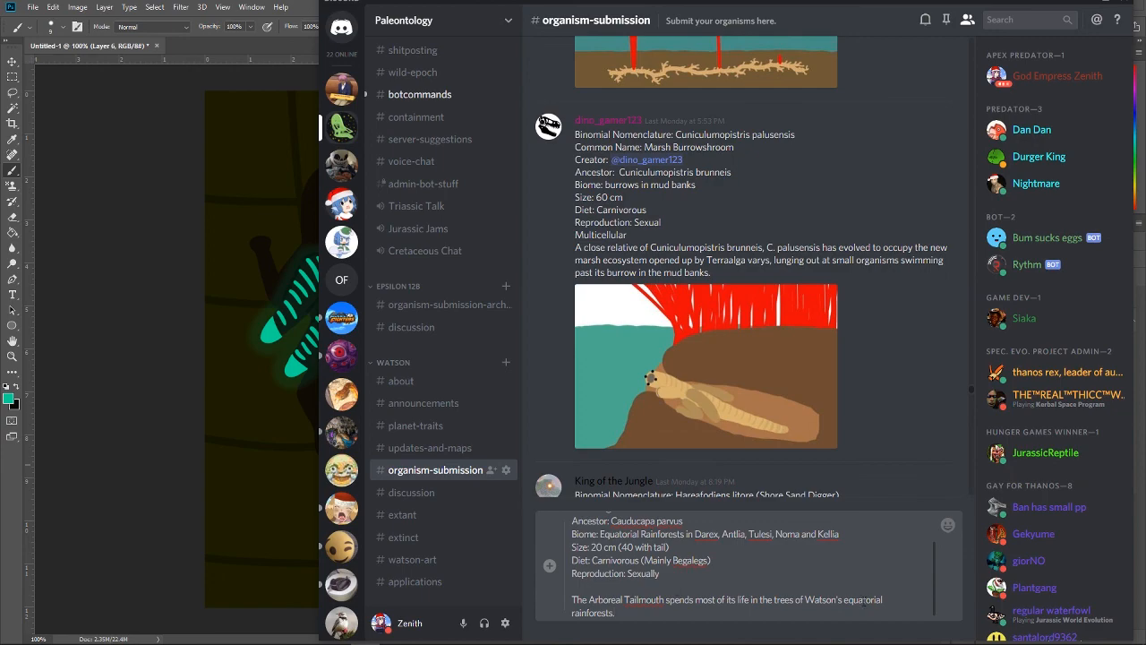
Step: Look through the newer organism submissions in the channel, including the Hoofed Tailmouth entry, for reference on the description
scroll(658, 296, "up", 5)
scroll(655, 283, "down", 6)
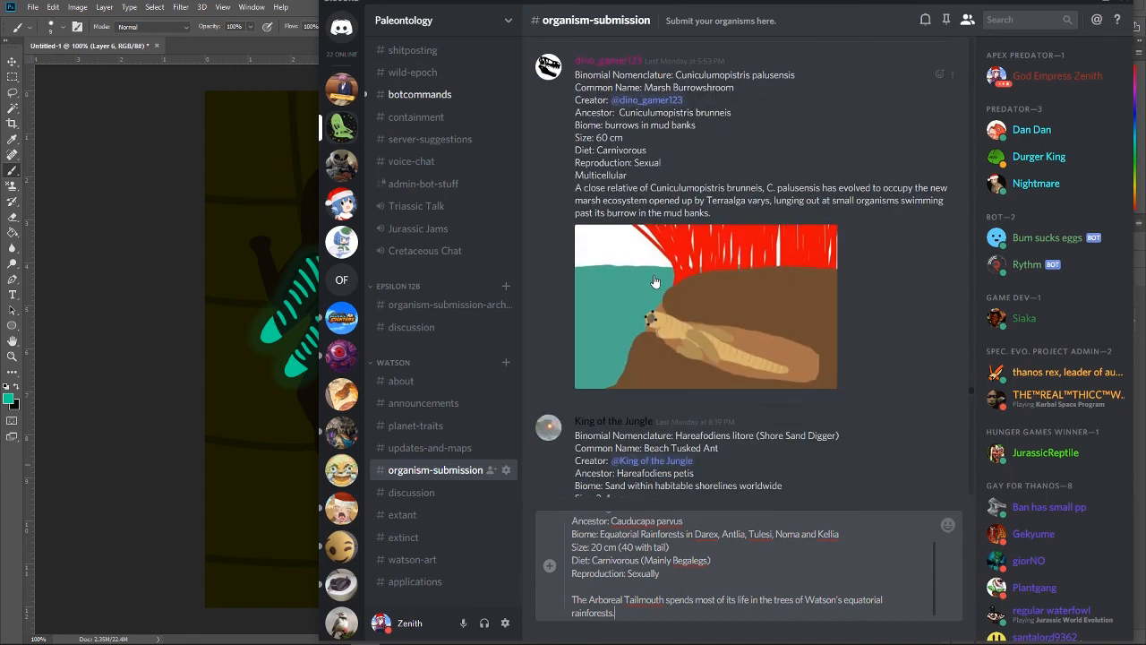
scroll(655, 282, "down", 15)
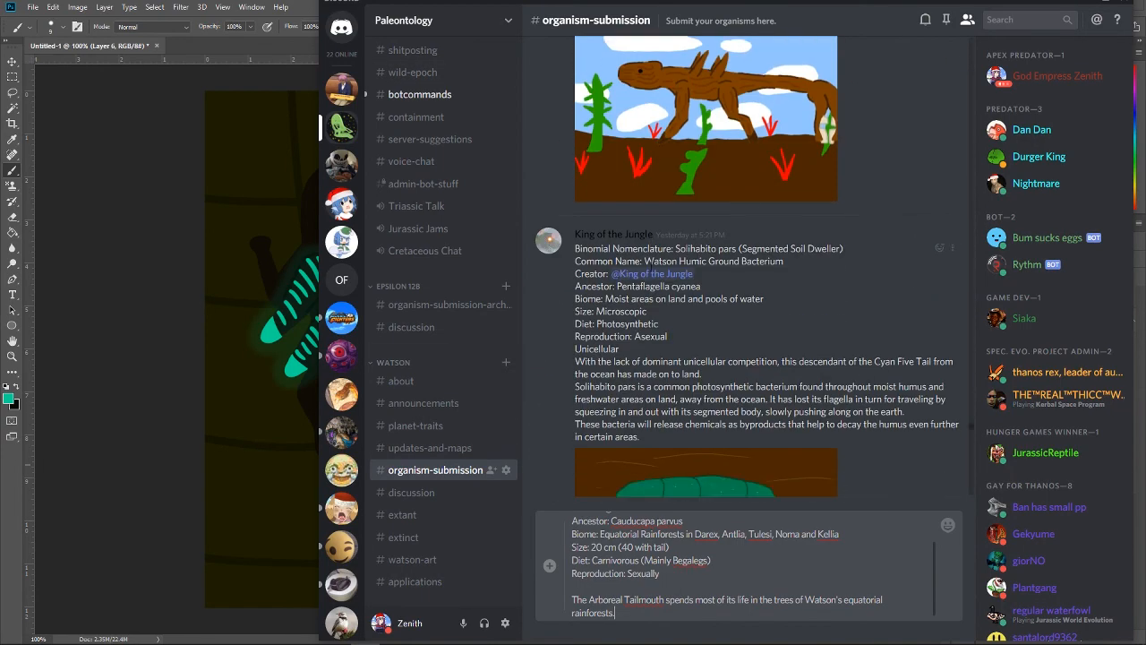
scroll(743, 267, "down", 15)
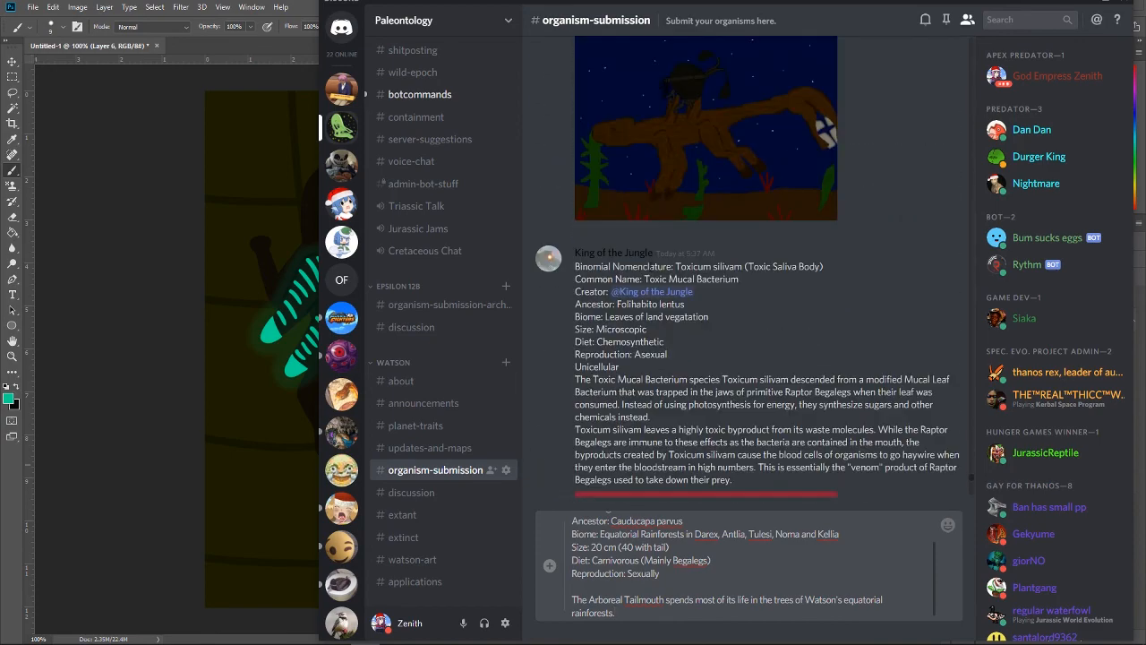
scroll(743, 266, "down", 8)
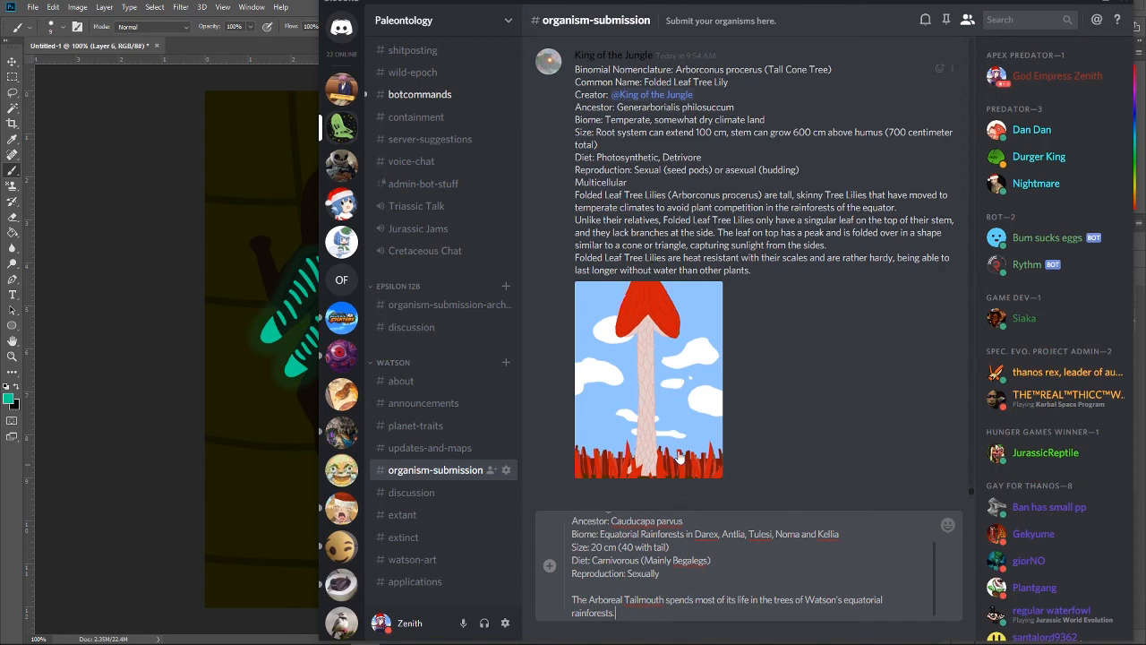
scroll(675, 436, "up", 15)
scroll(676, 430, "up", 15)
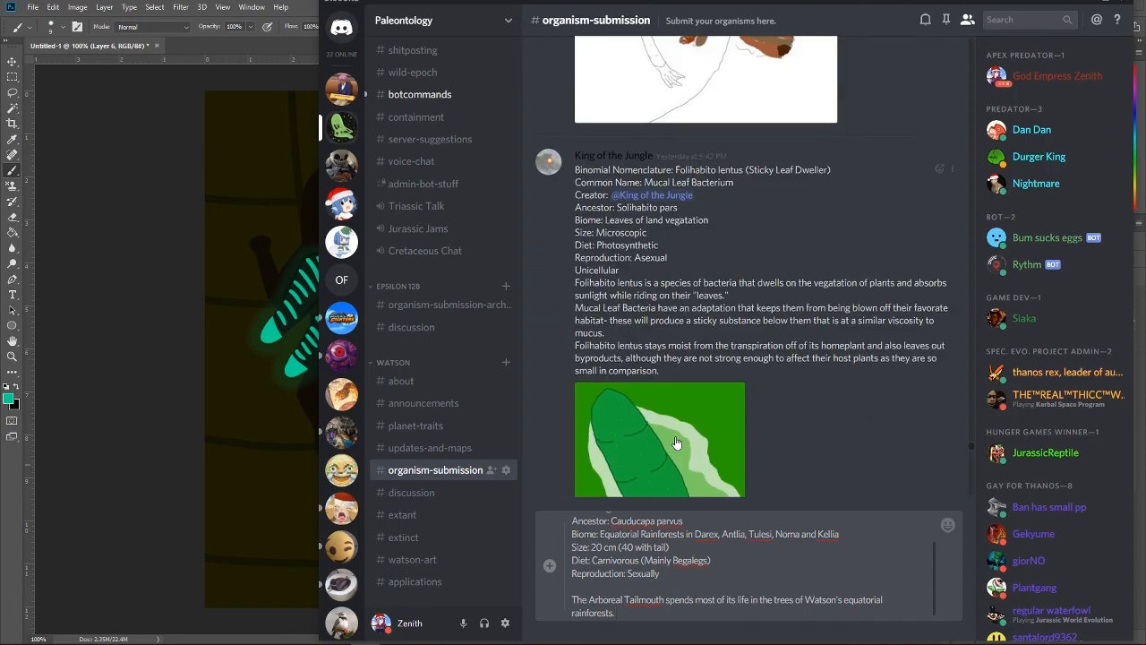
scroll(676, 428, "up", 3)
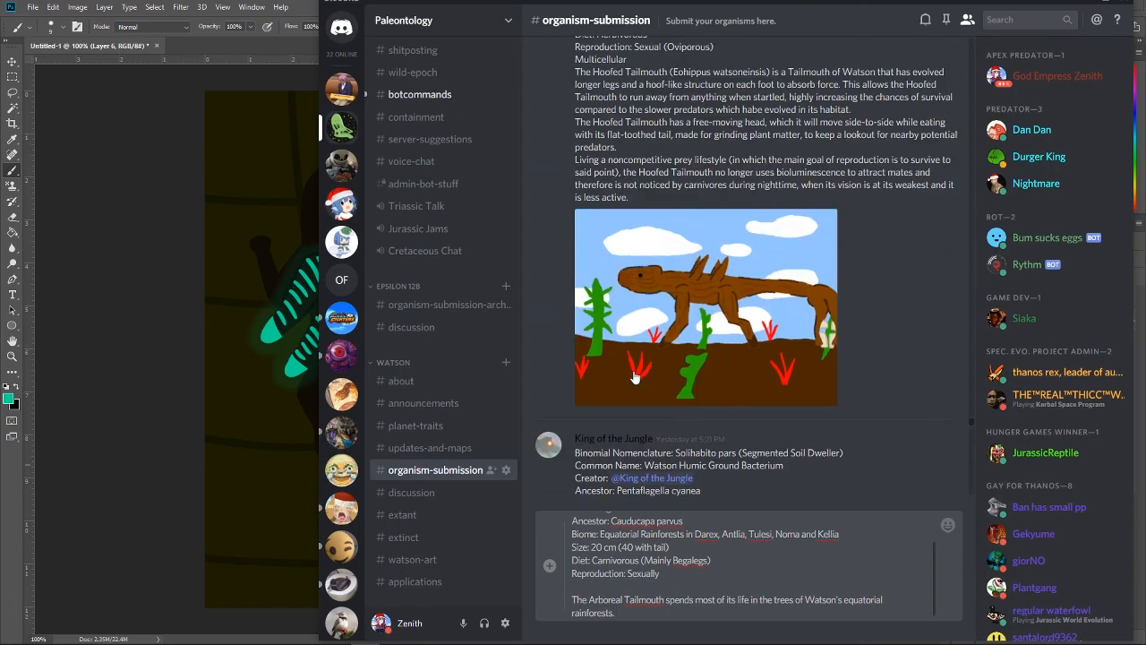
scroll(865, 366, "down", 20)
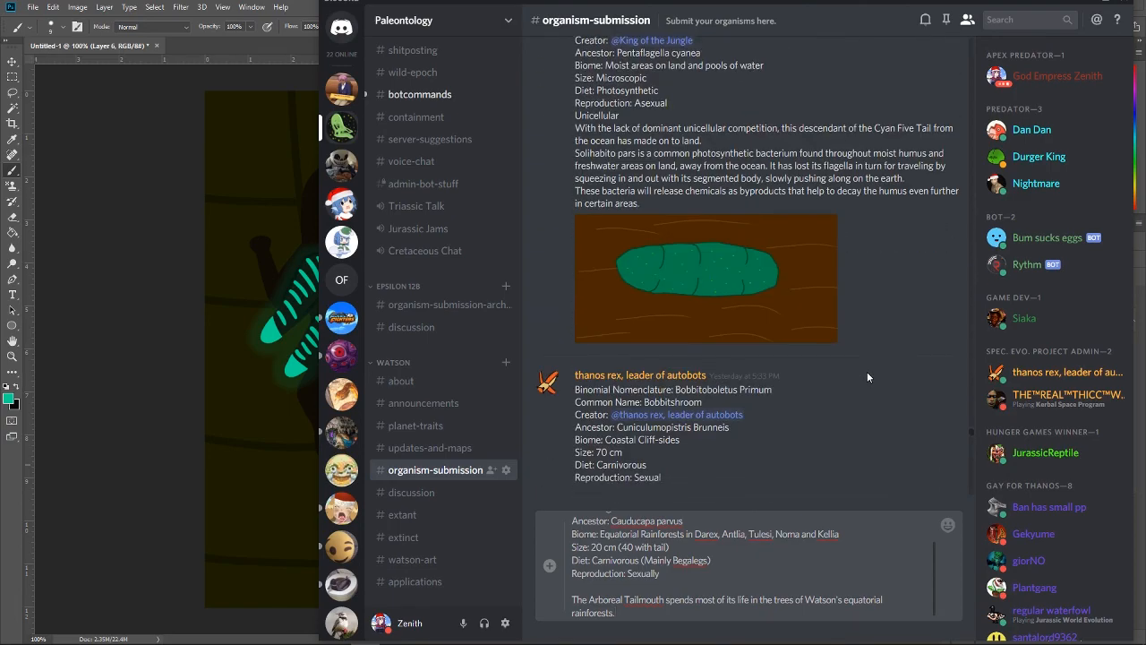
scroll(857, 356, "down", 5)
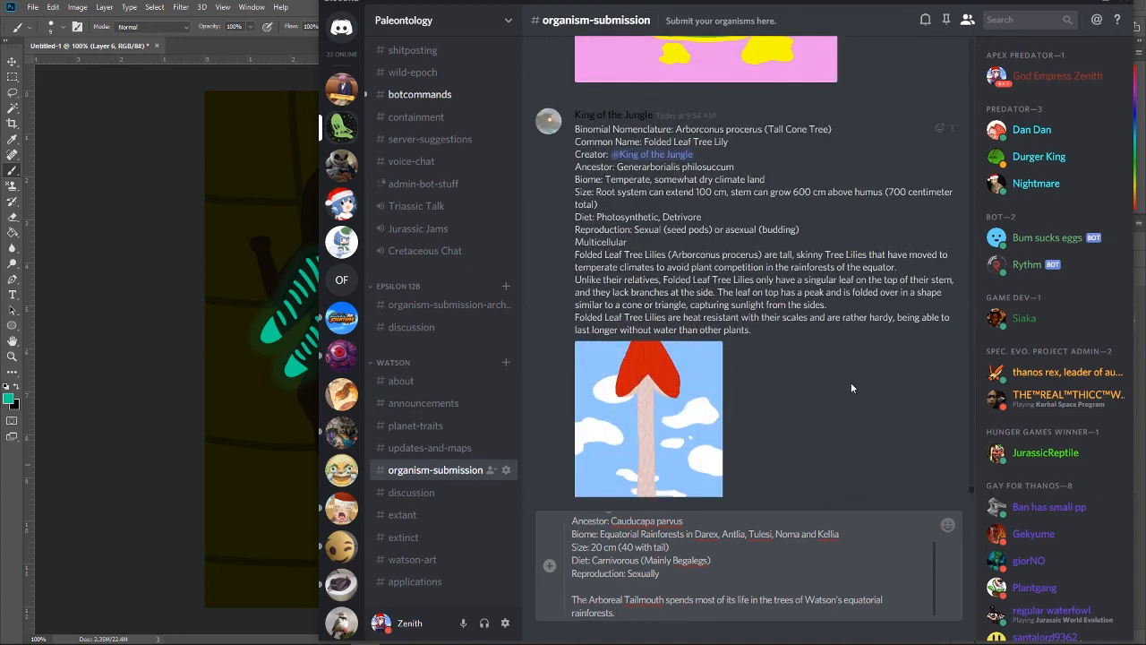
Step: Add the sentence "They only come down to lay their eggs in holes dug in soil." to the description
type("They only come down to lay their eggs in")
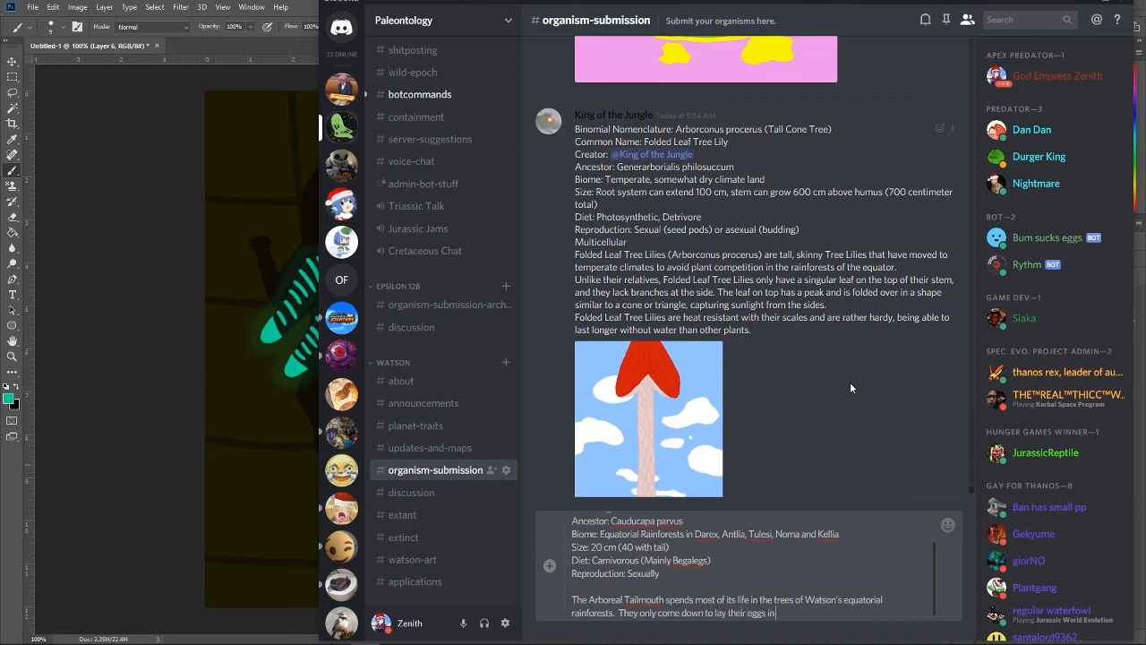
type(" holes dug in soil")
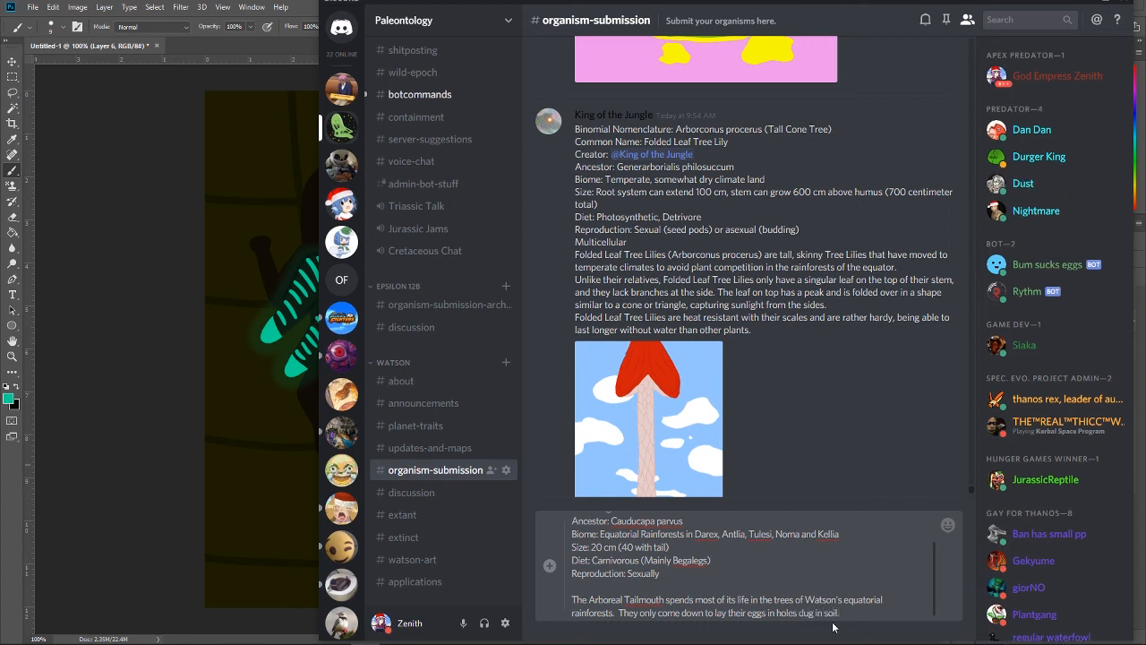
type(".")
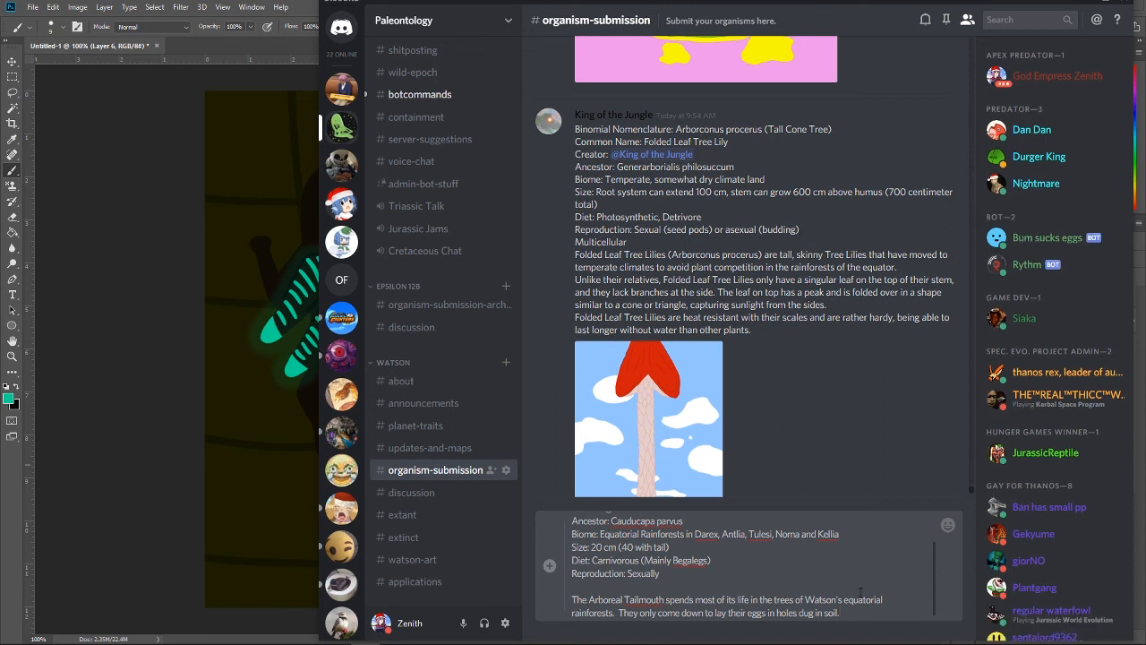
type(" The fe")
Step: Add "The feed primarily on Begalegs." to the description, correcting the spelling of "primarily" and capitalizing "Begalegs"
type("ed primarially on begalegs.")
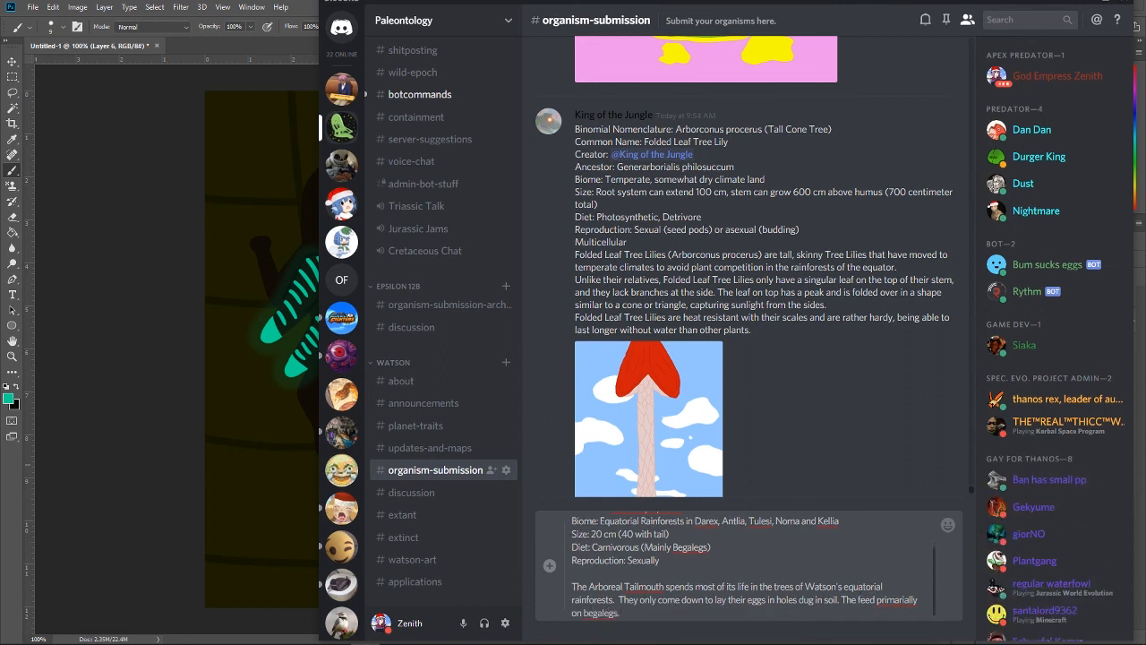
right_click(895, 598)
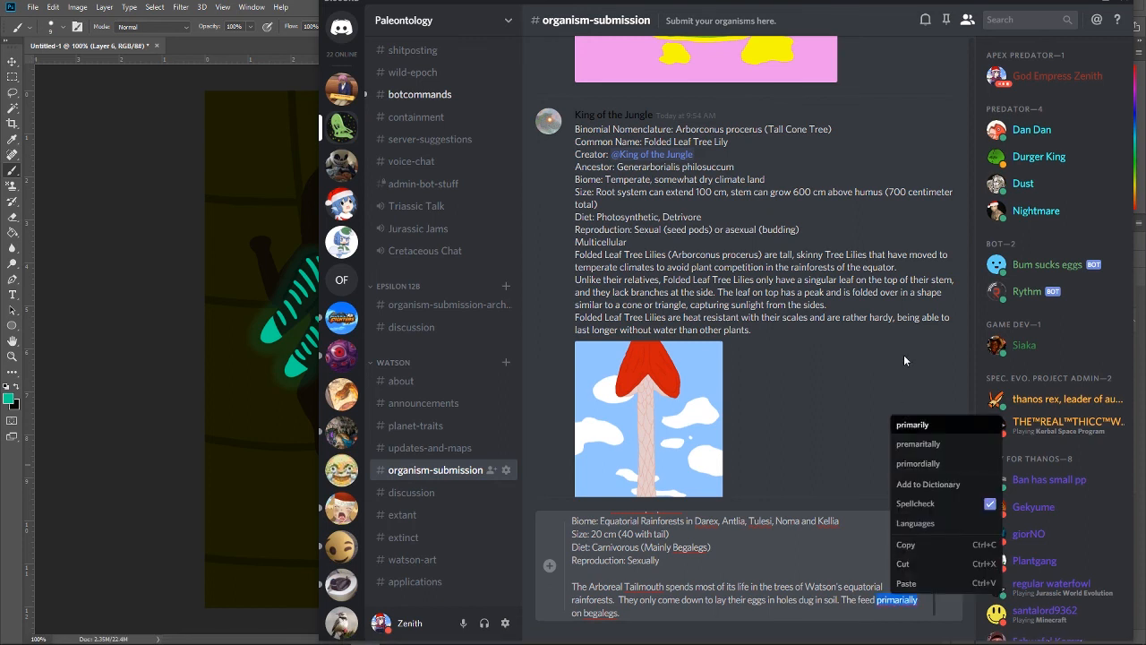
left_click(924, 425)
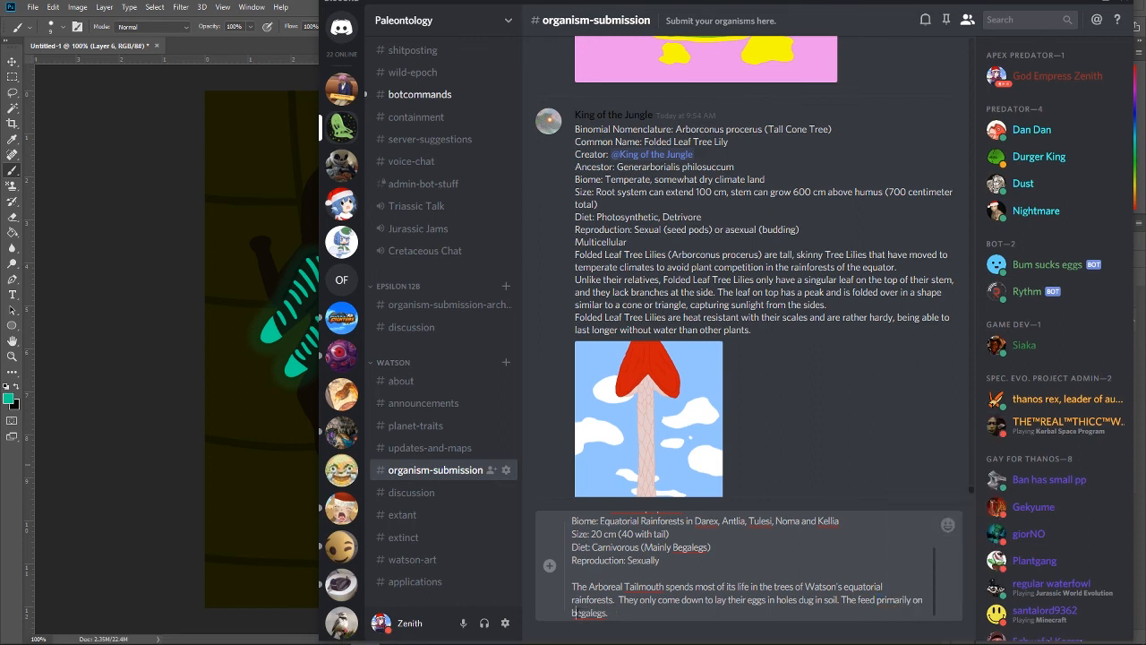
left_click_drag(578, 612, 557, 615)
type("B")
left_click(619, 614)
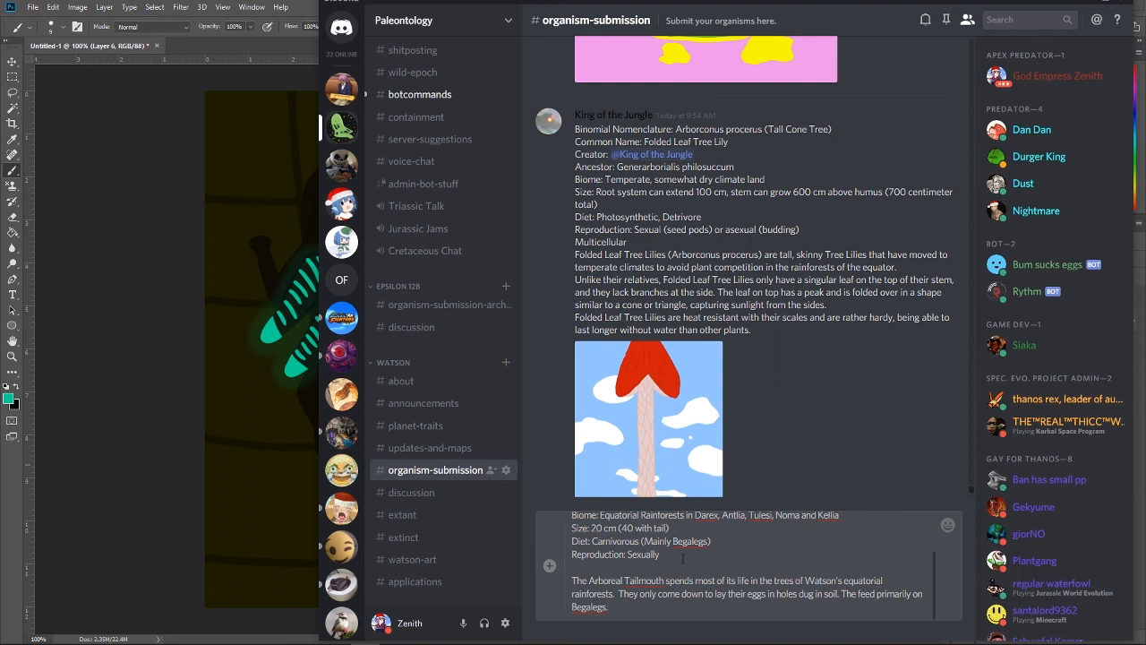
Step: Begin another description sentence about mating, rewording it to "They perform mating displays and mate in"
type("They do")
key("BackSpace")
type("mate and erform mating displays")
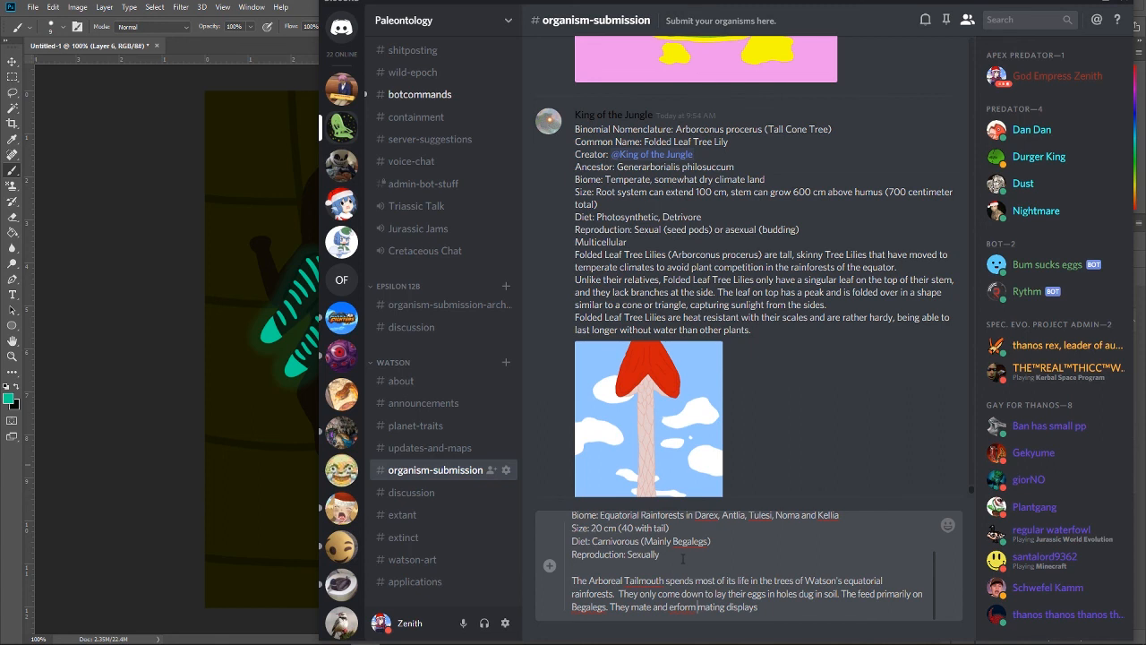
key("BackSpace")
key("BackSpace")
key("BackSpace")
key("BackSpace")
key("BackSpace")
key("BackSpace")
key("BackSpace")
key("BackSpace")
key("BackSpace")
key("BackSpace")
key("BackSpace")
key("BackSpace")
key("BackSpace")
key("BackSpace")
key("BackSpace")
key("BackSpace")
key("BackSpace")
key("BackSpace")
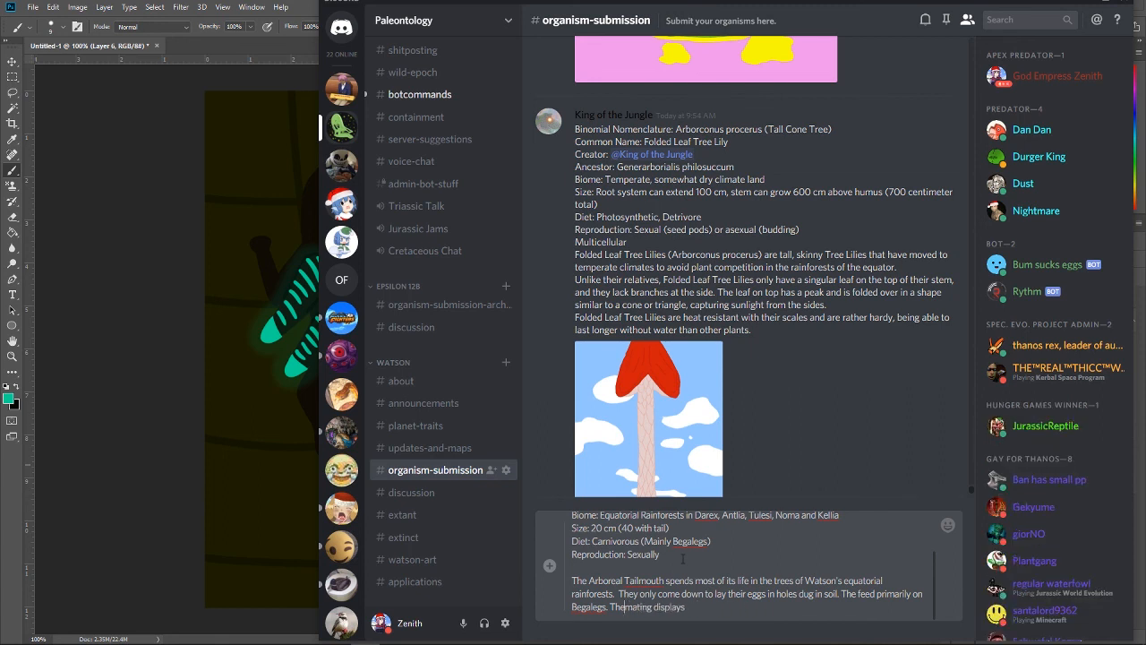
type("y perform mating displays and mate in")
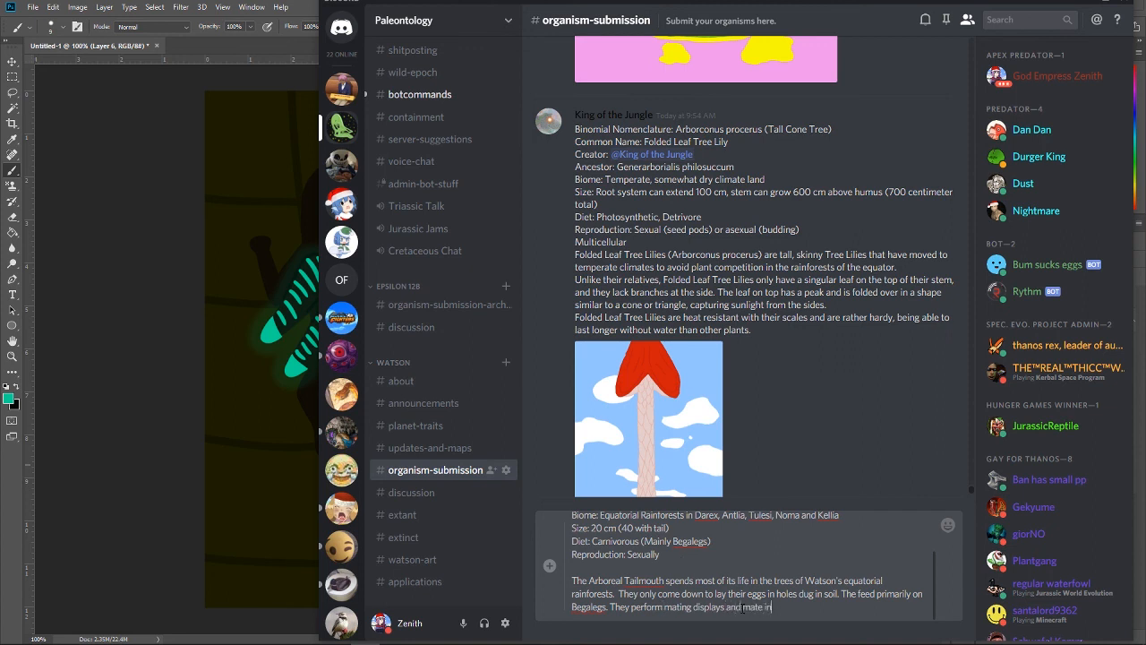
type(" trees, relativley free from predatio")
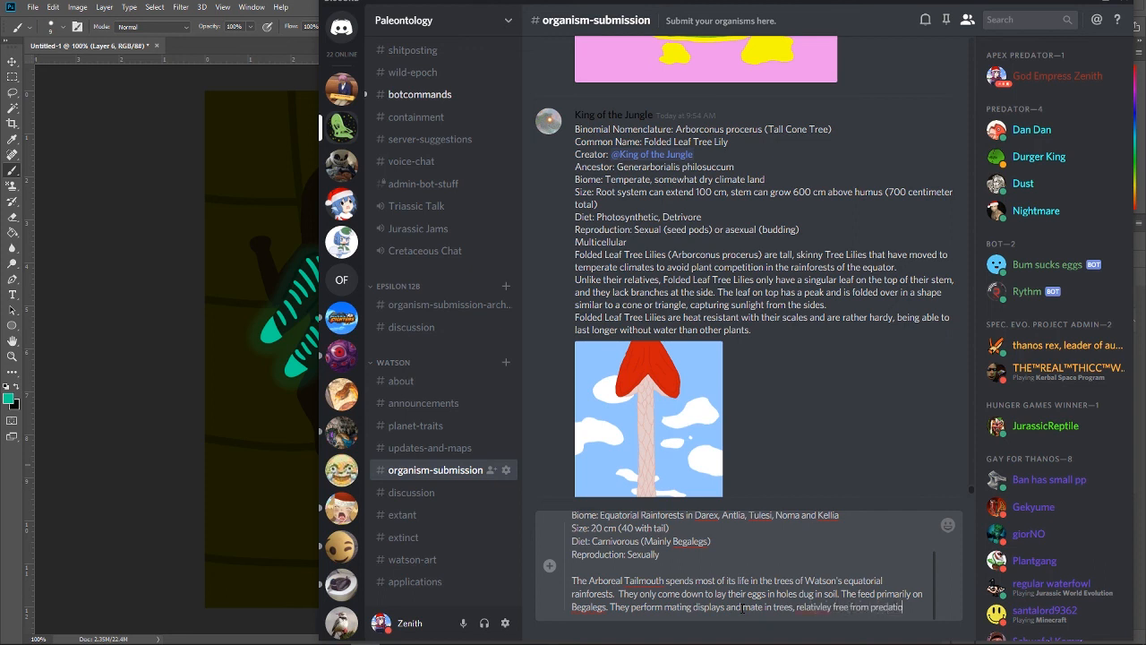
type("n.")
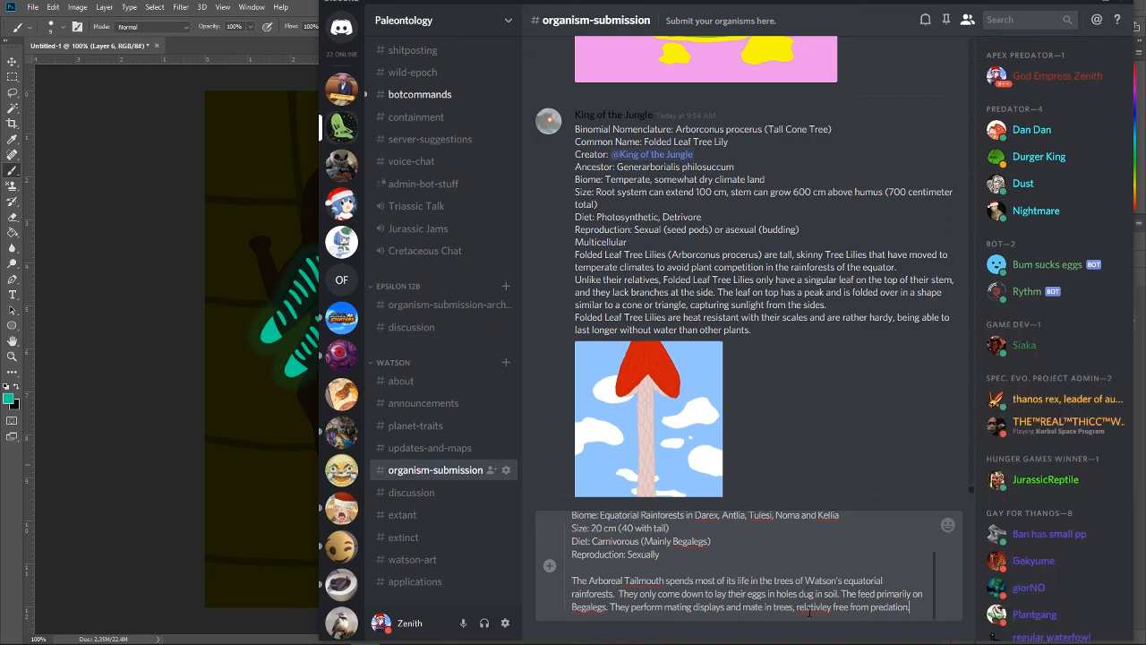
Step: Finish the mating sentence with "trees, relatively free from predation.", correcting the spelling of "relatively"
right_click(809, 606)
left_click(819, 476)
Step: Review the whole draft, look at the painting in Photoshop again, and return to the draft in Discord
scroll(779, 573, "up", 3)
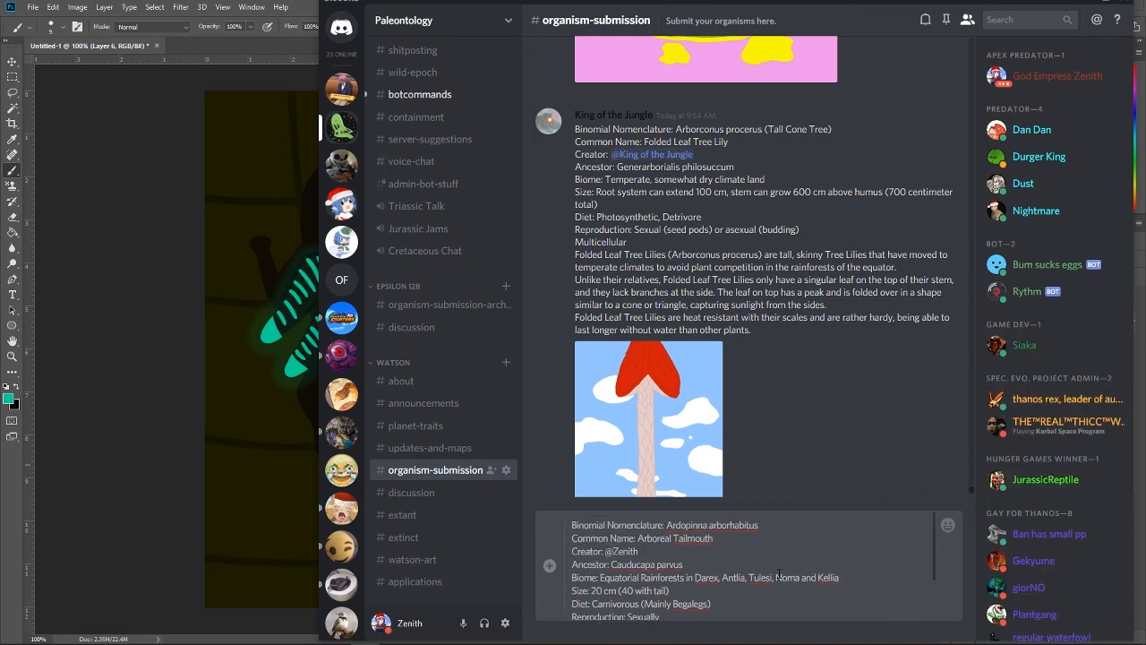
scroll(772, 539, "down", 3)
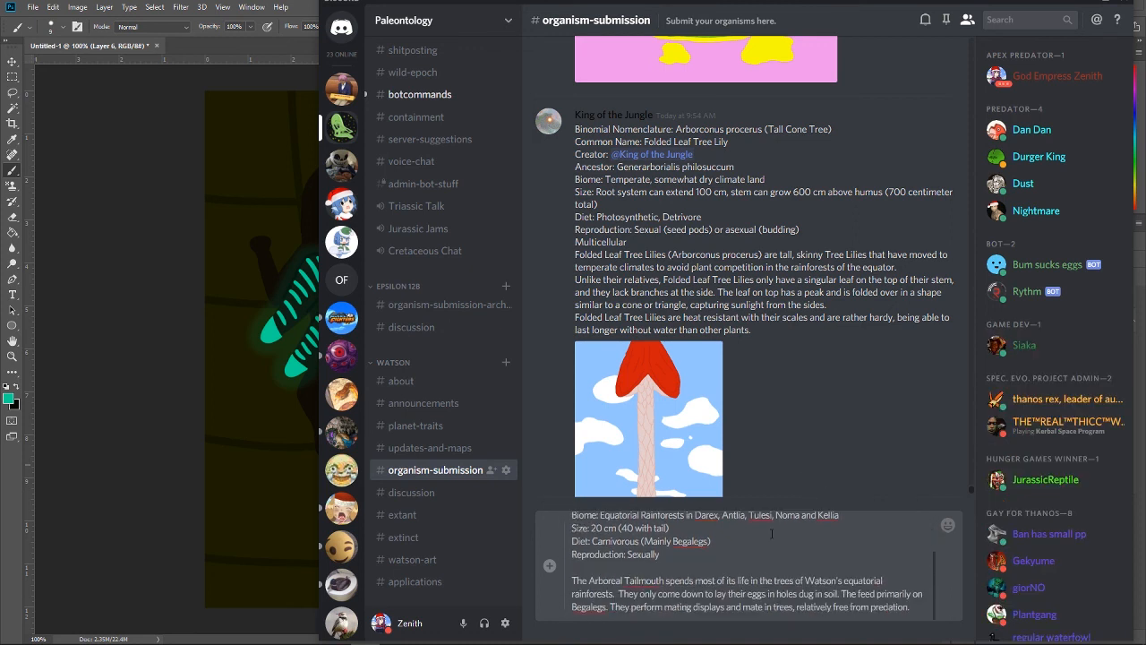
left_click(109, 388)
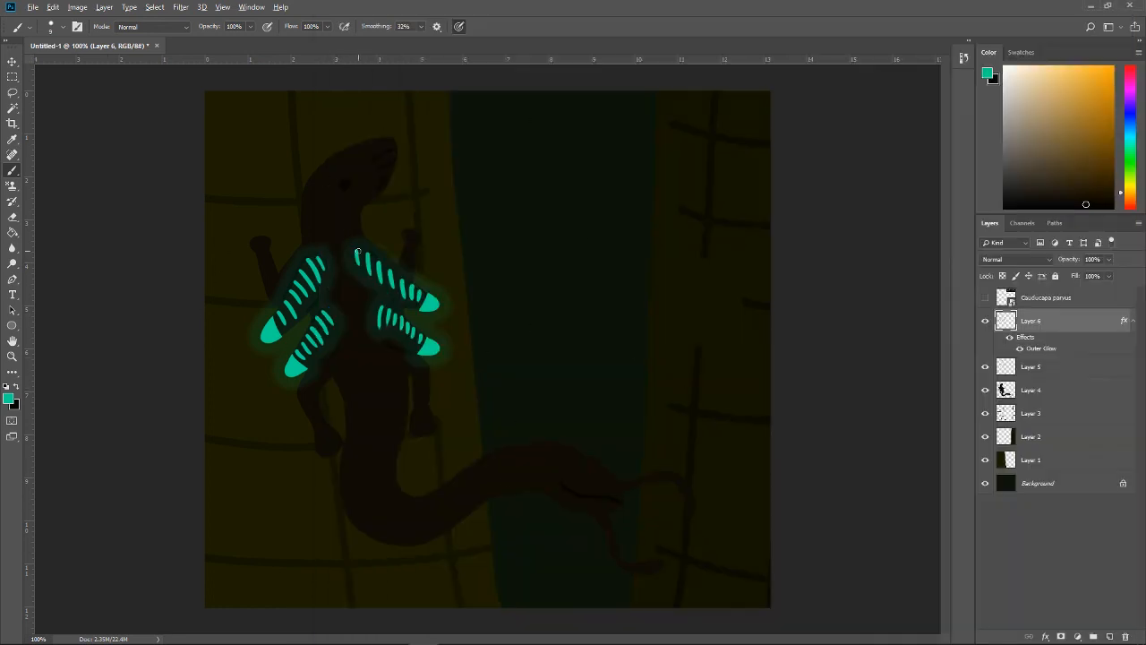
key("alt+Tab")
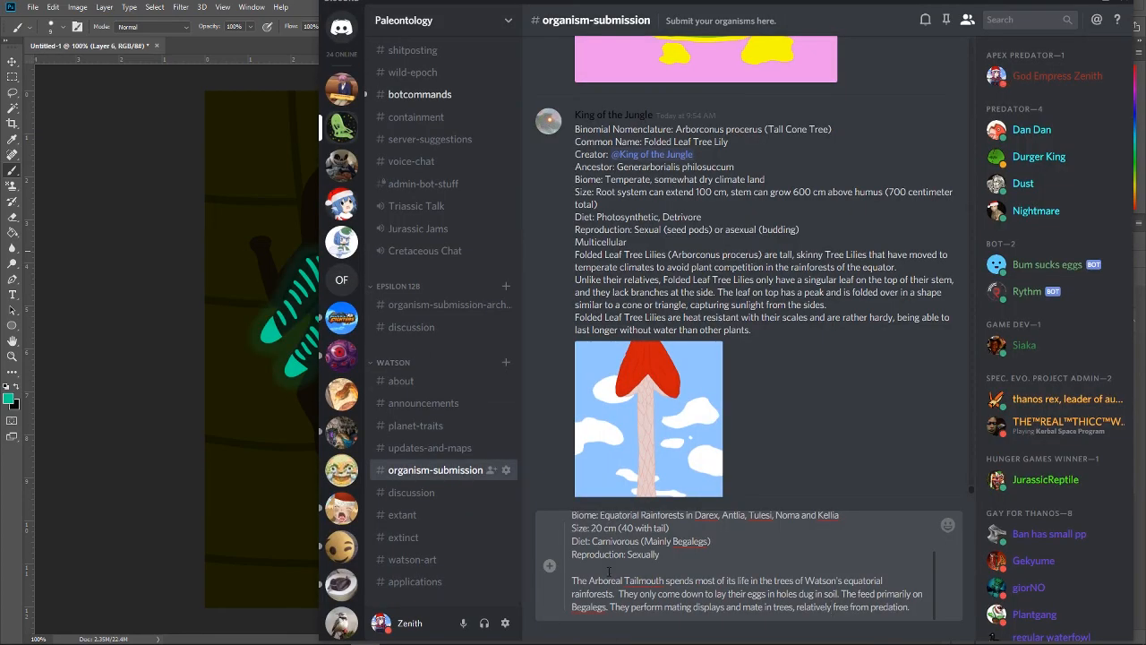